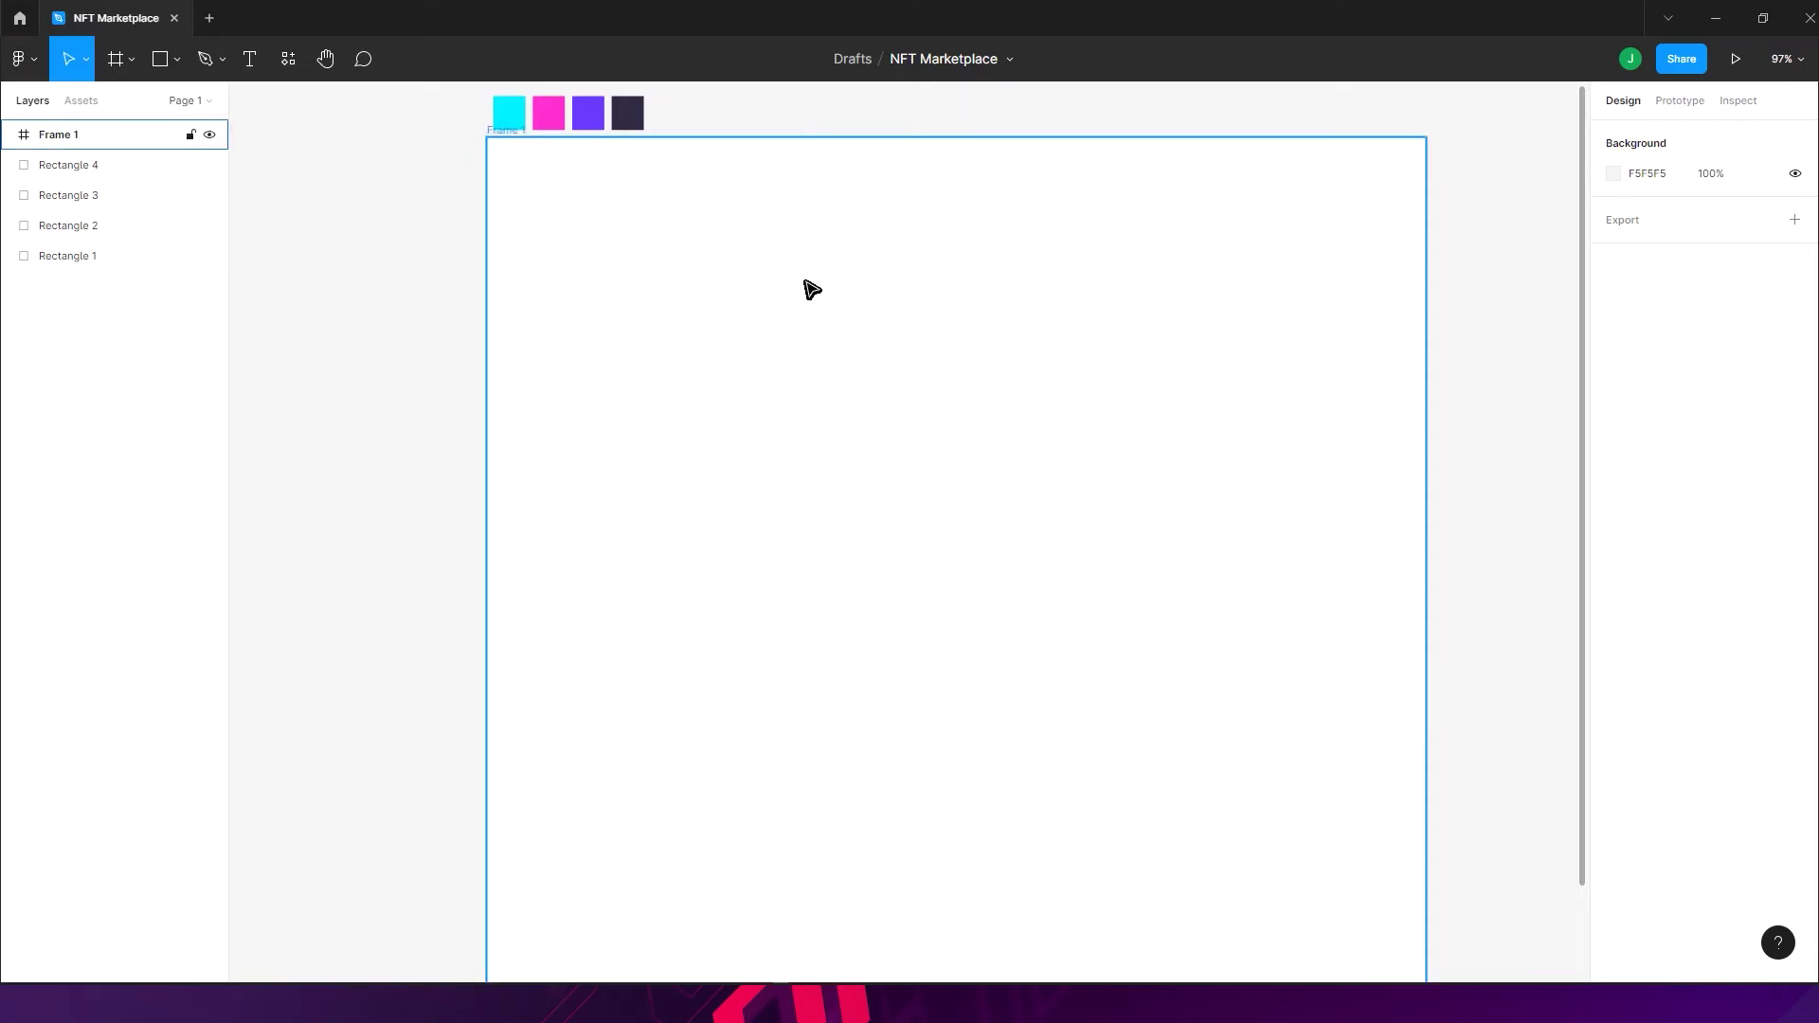
# - Nudge Frame 1 slightly to the right, to X 3918
pyautogui.click(477, 250)
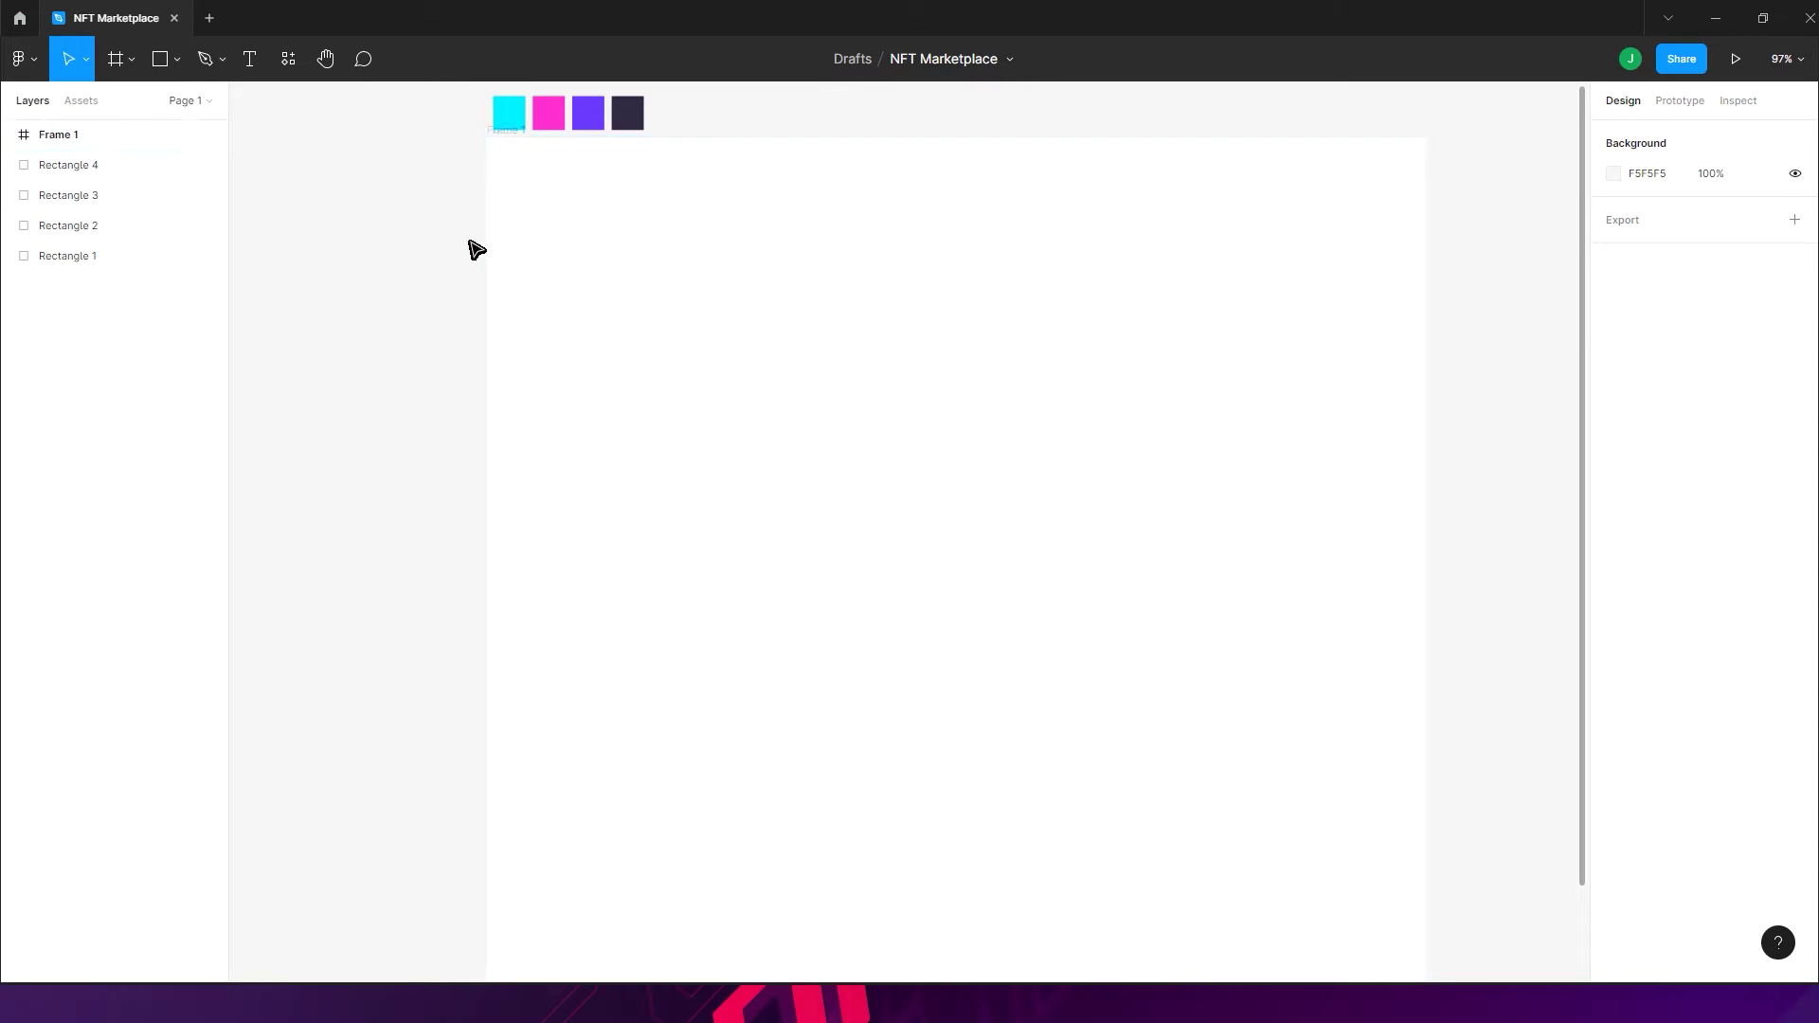
pyautogui.scroll(-1, 467, 202)
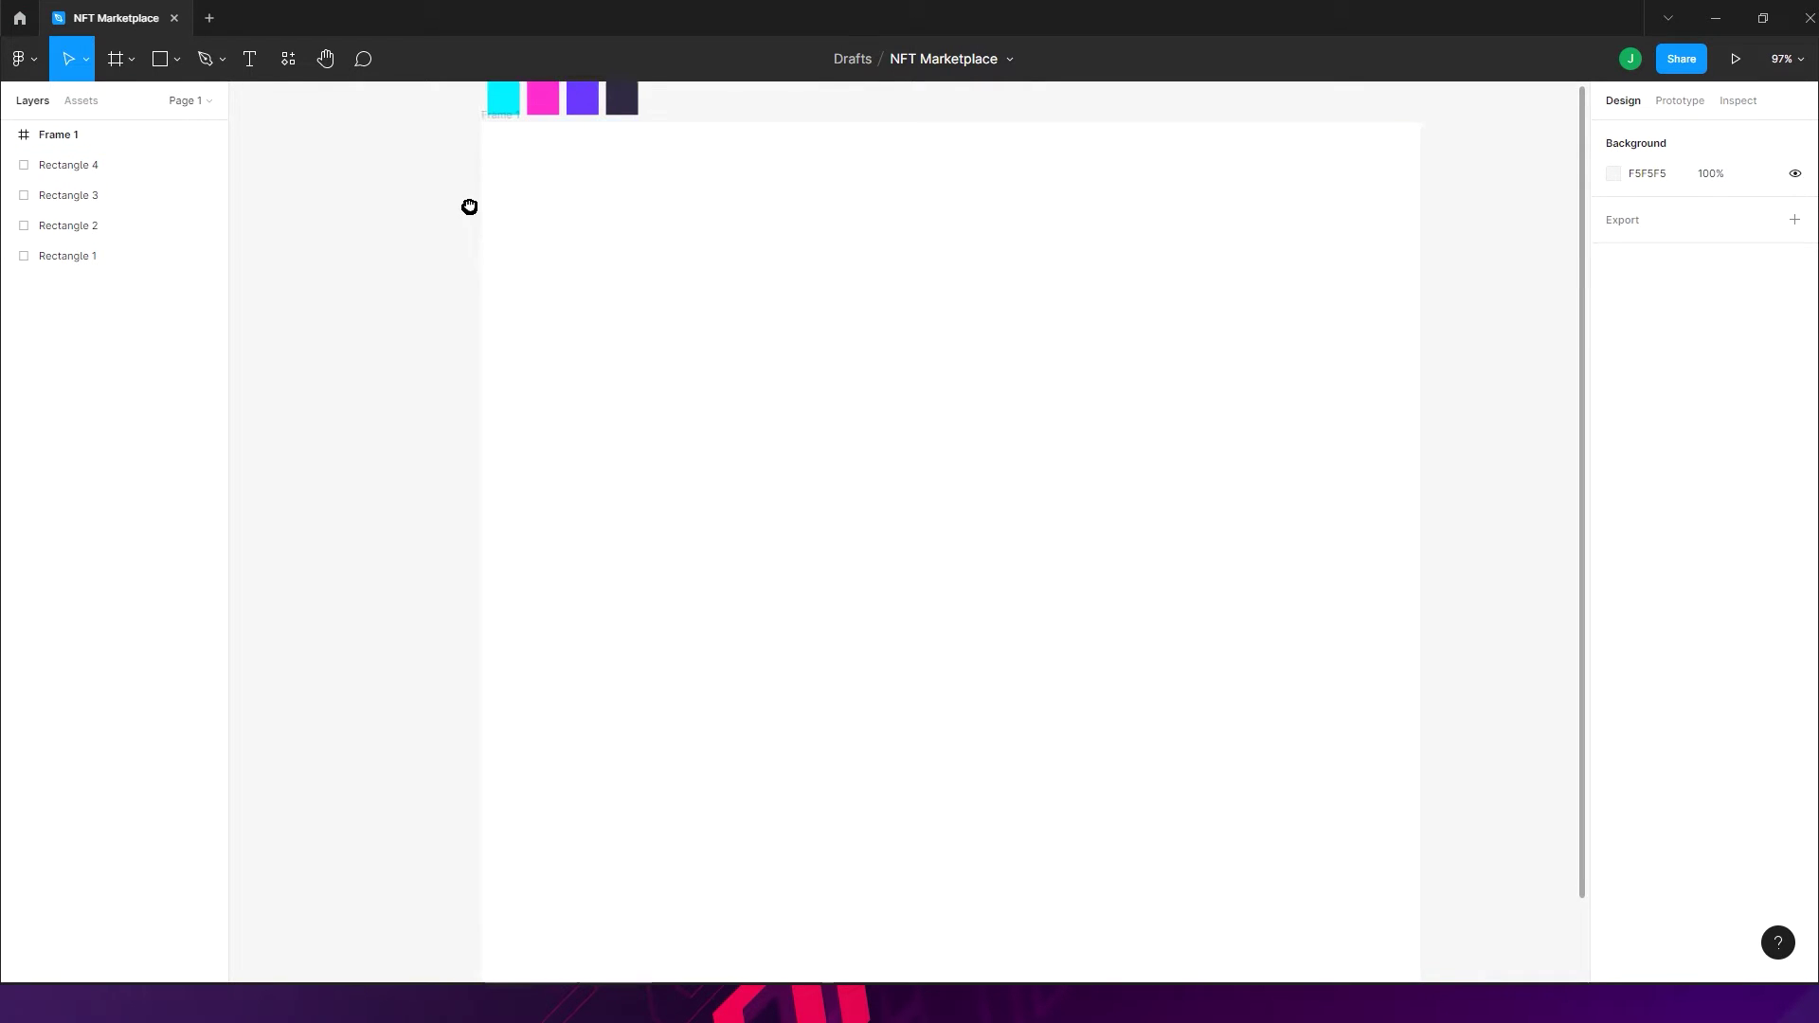
pyautogui.scroll(1, 459, 194)
pyautogui.click(487, 142)
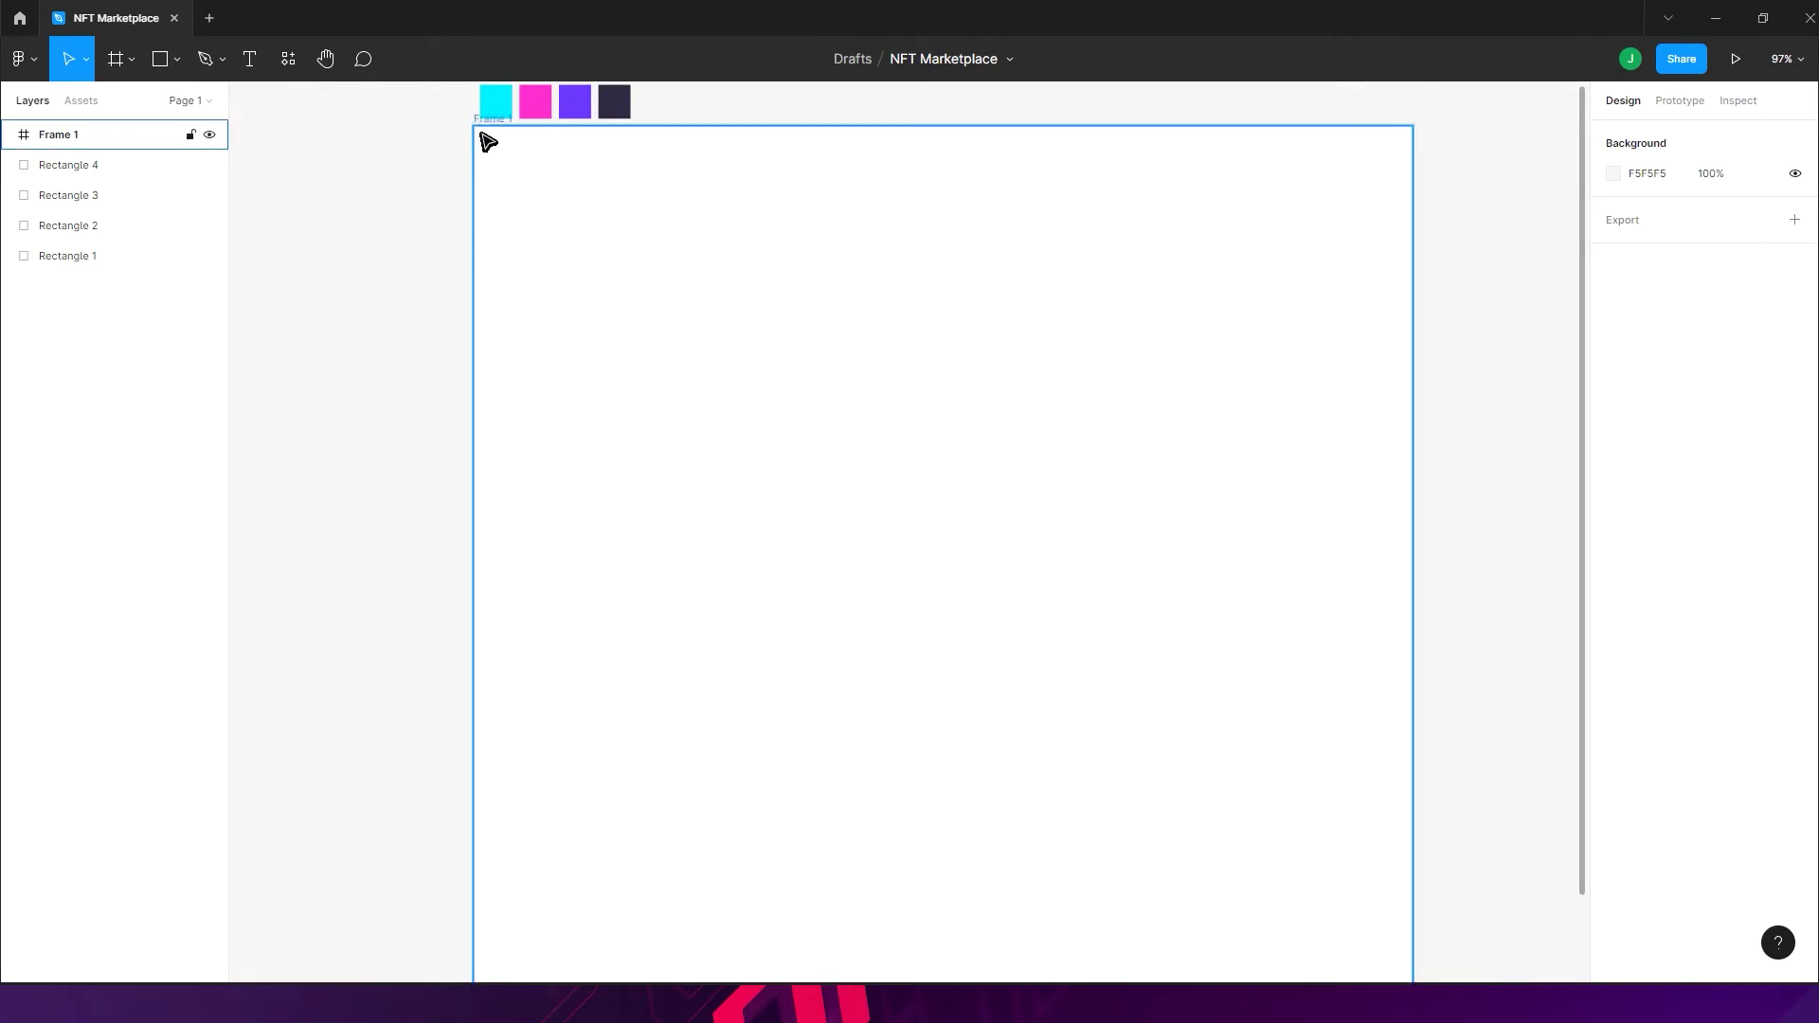
pyautogui.moveTo(485, 134); pyautogui.dragTo(496, 138)
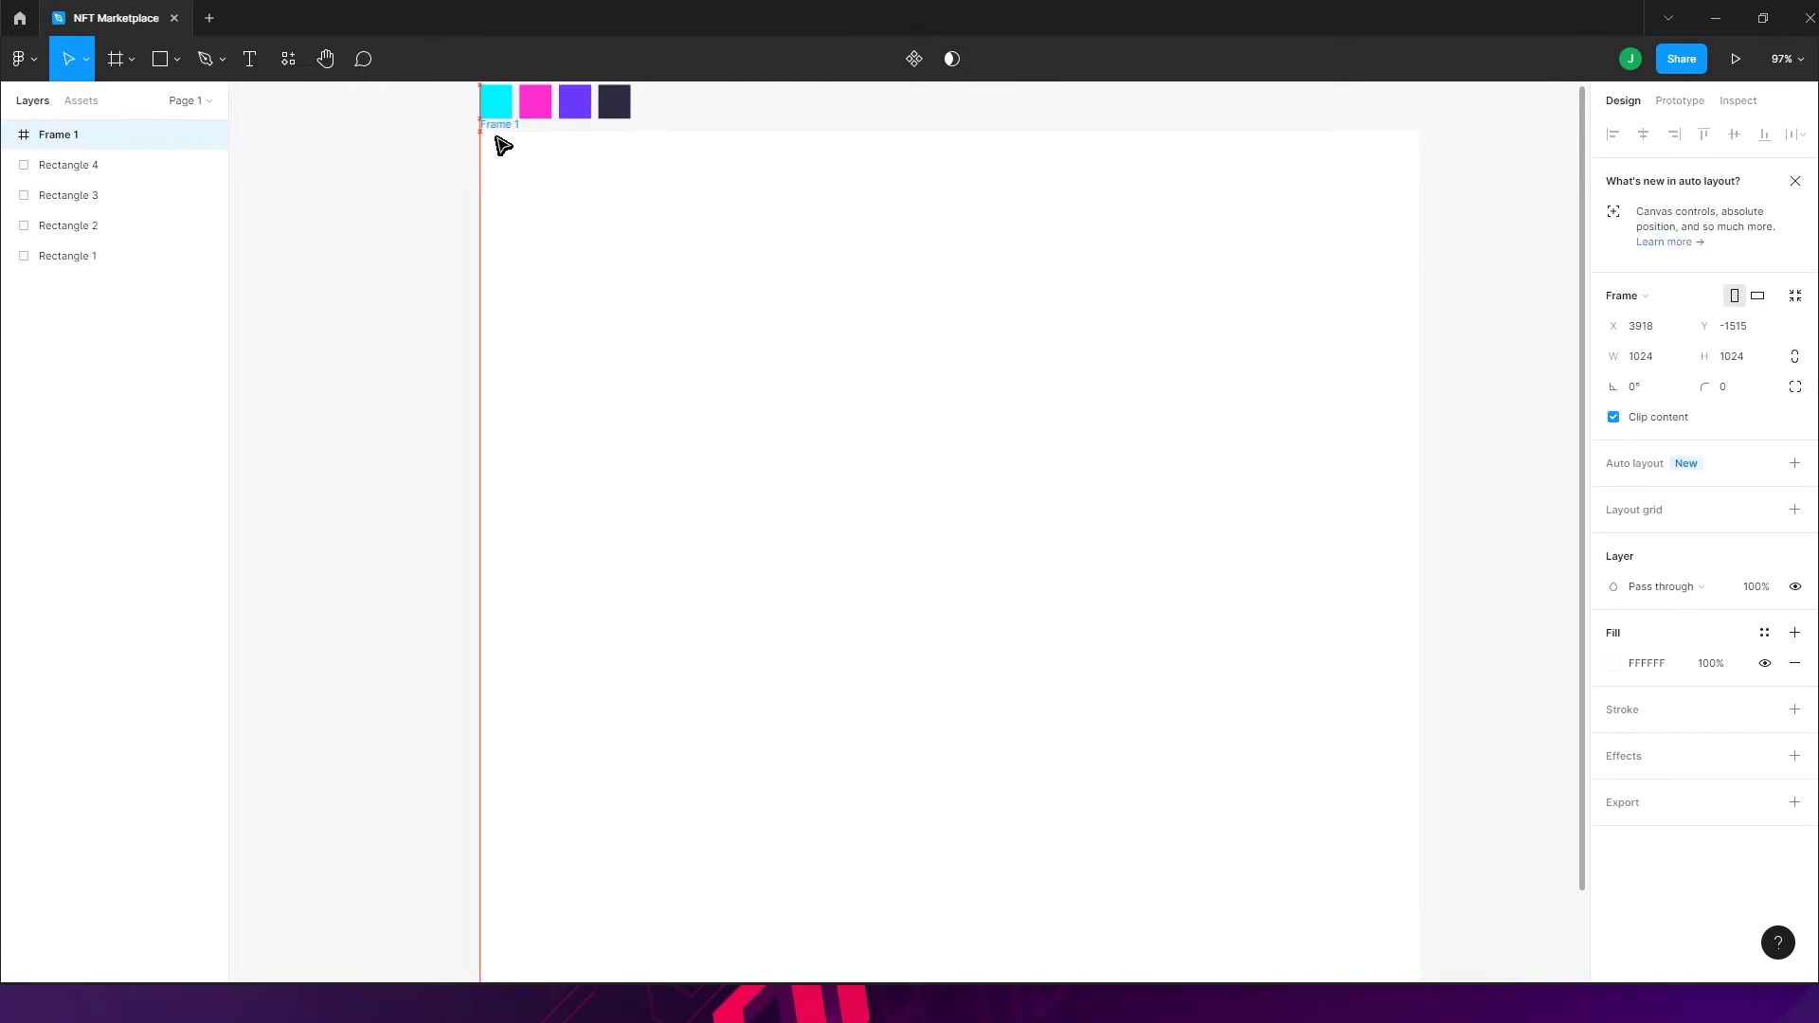
pyautogui.click(464, 197)
pyautogui.moveTo(467, 199); pyautogui.dragTo(461, 252)
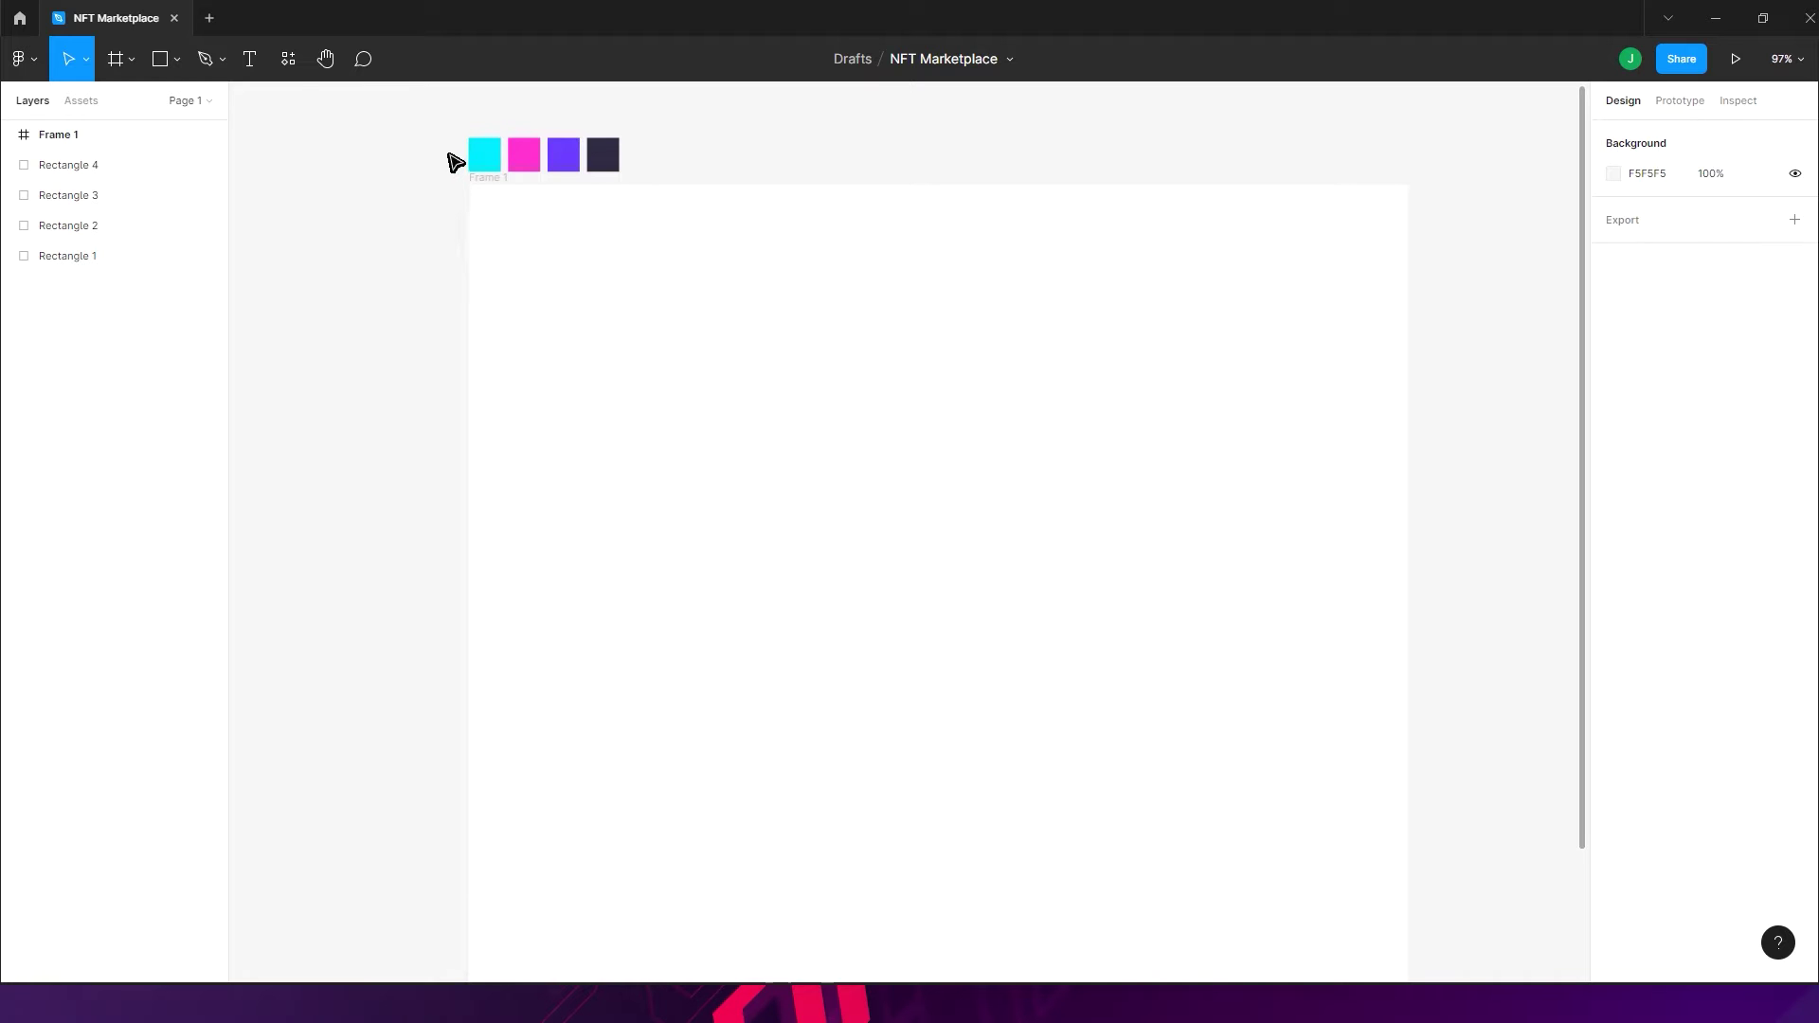
# - Check the four colour swatches and Frame 1, then zoom out to 50%
pyautogui.moveTo(438, 162); pyautogui.dragTo(646, 167)
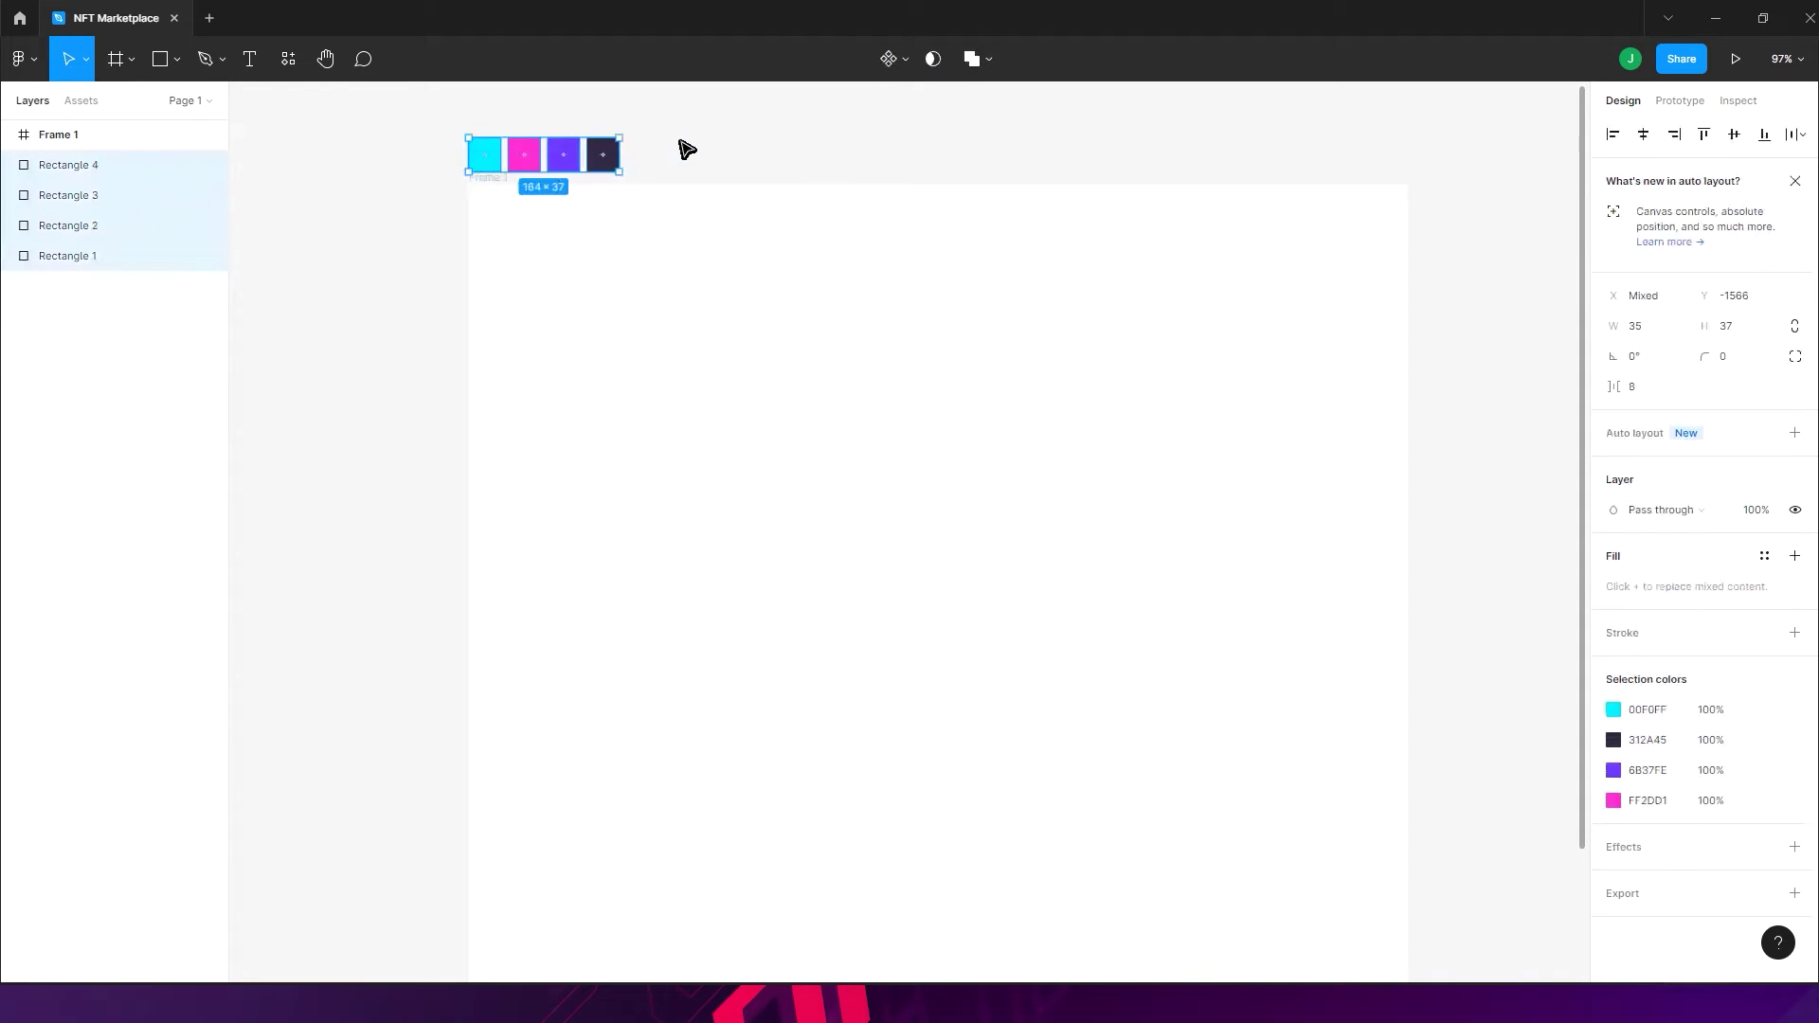
pyautogui.moveTo(430, 162); pyautogui.dragTo(658, 164)
pyautogui.click(690, 336)
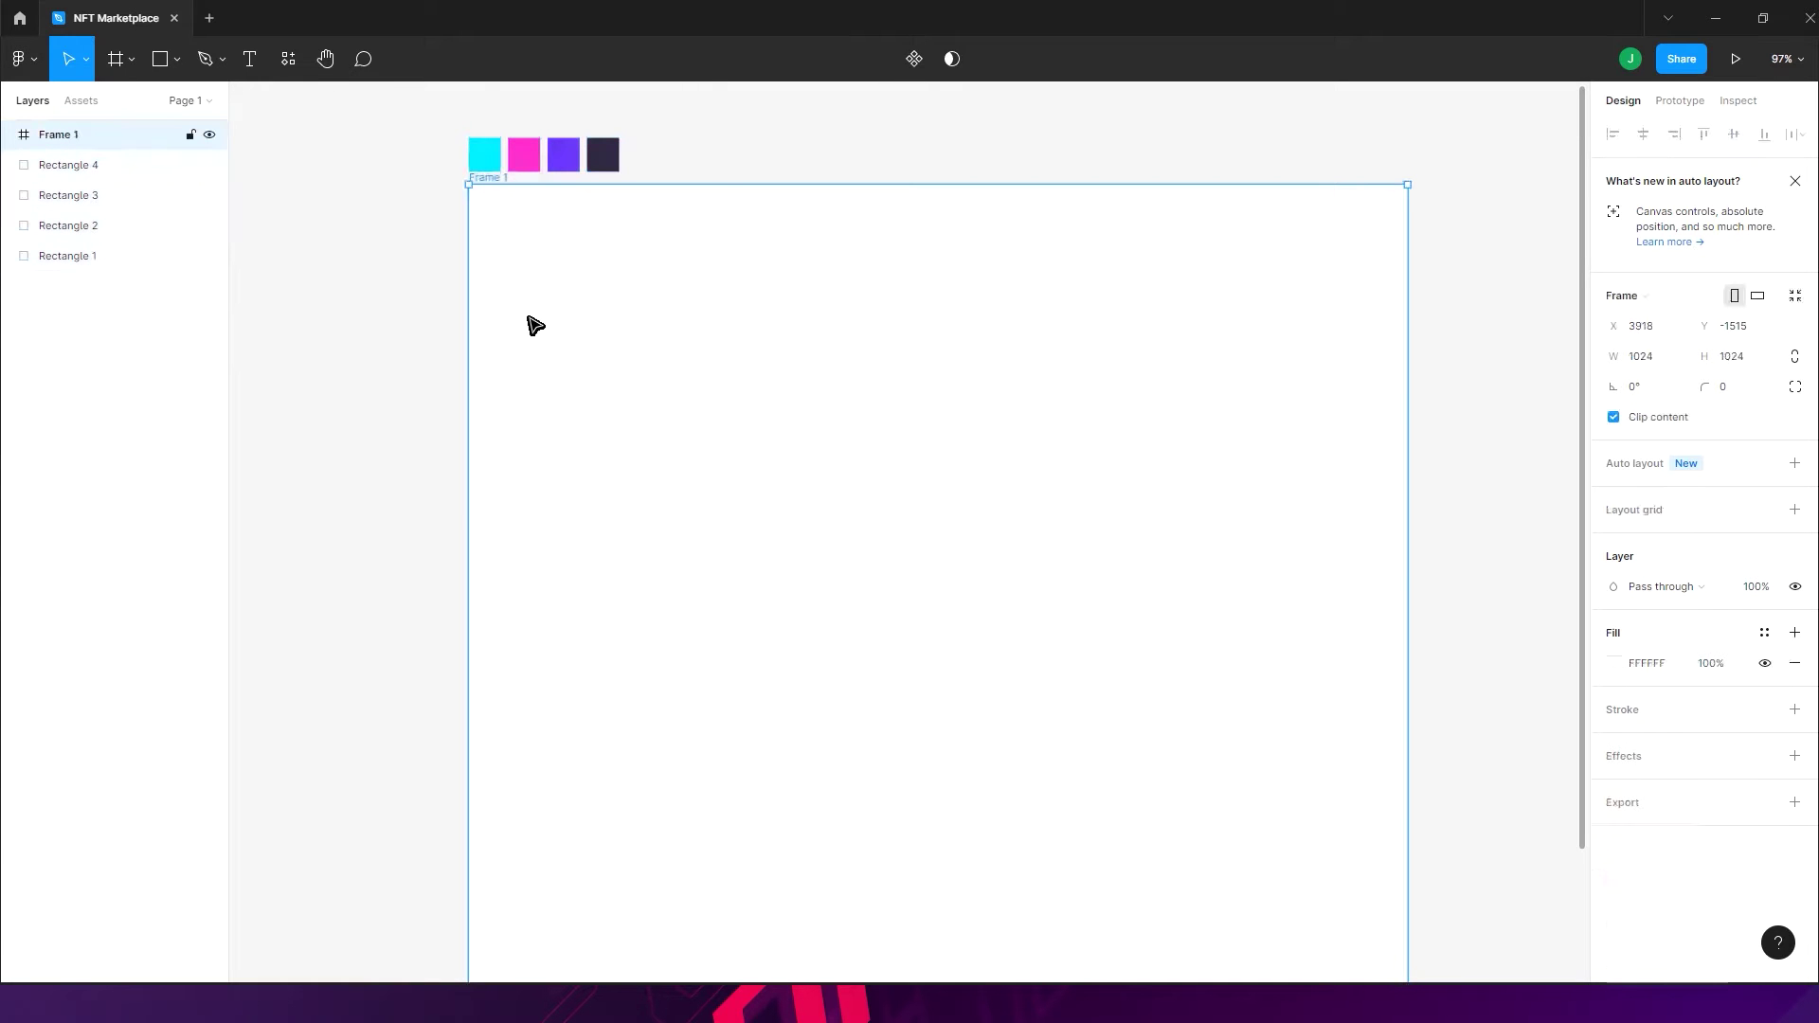
pyautogui.moveTo(641, 357); pyautogui.dragTo(608, 411)
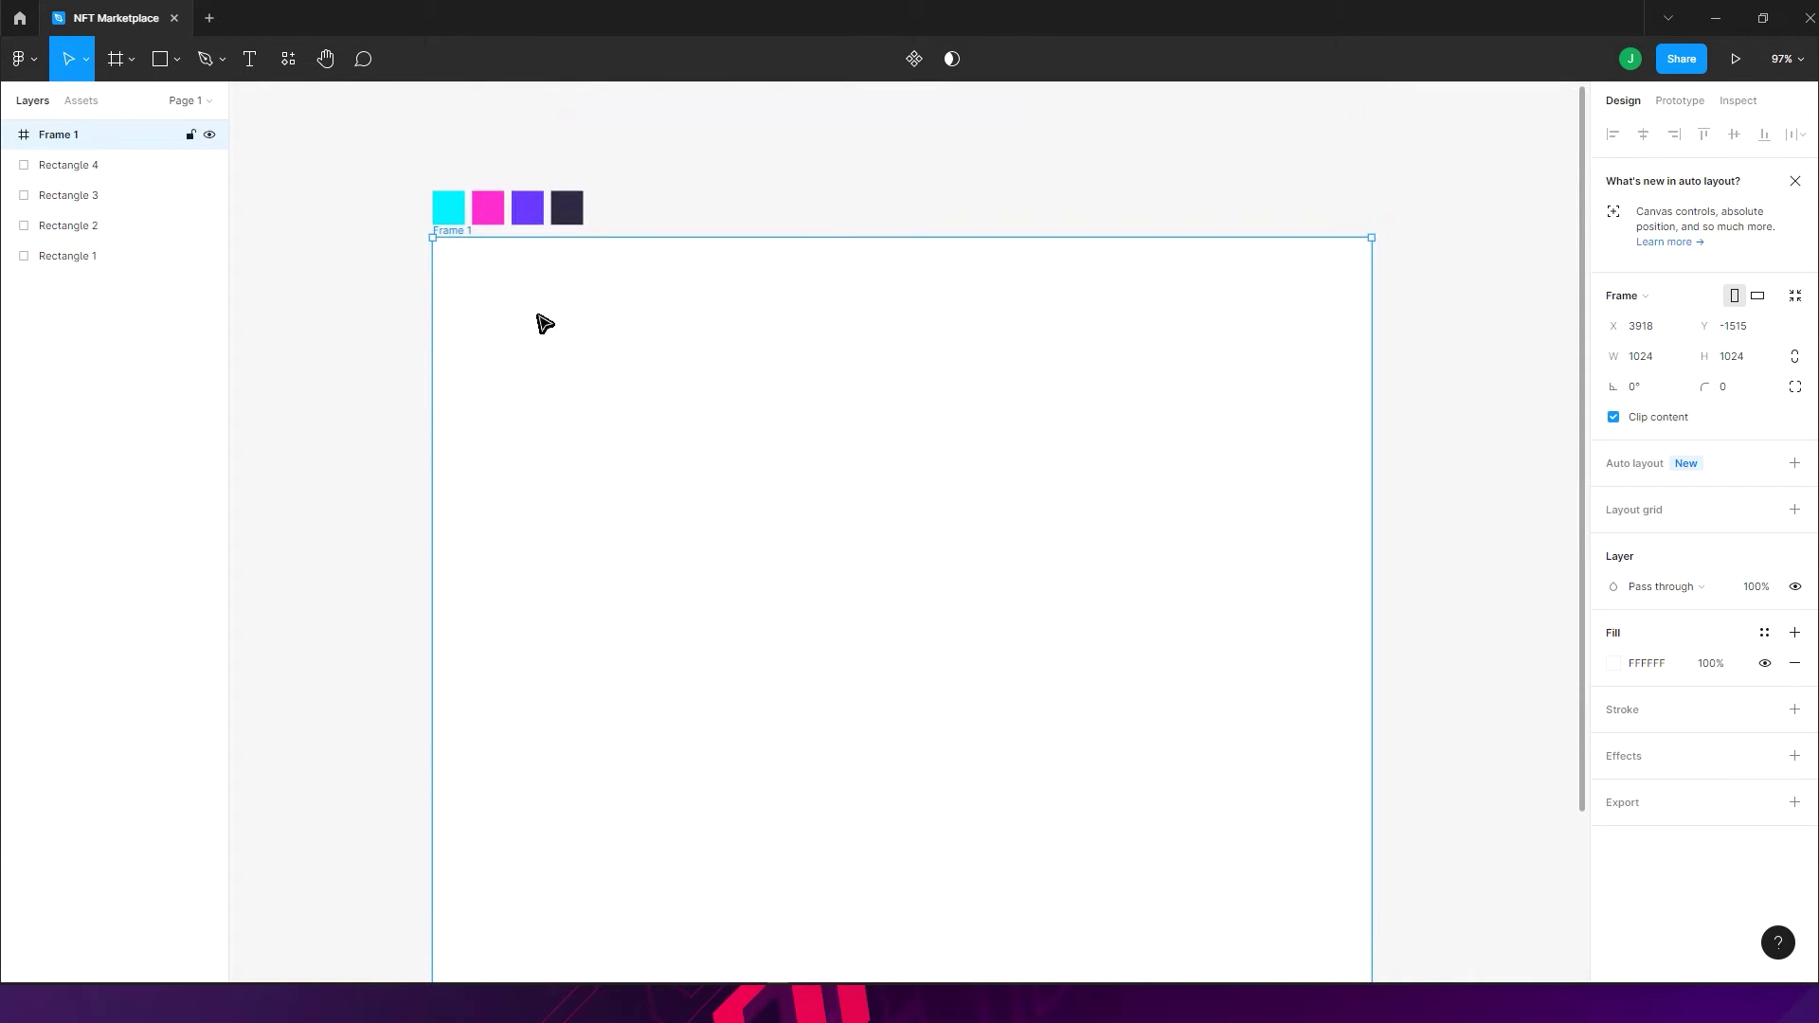
pyautogui.click(1643, 366)
pyautogui.click(1446, 403)
pyautogui.click(666, 351)
pyautogui.moveTo(743, 366); pyautogui.dragTo(739, 300)
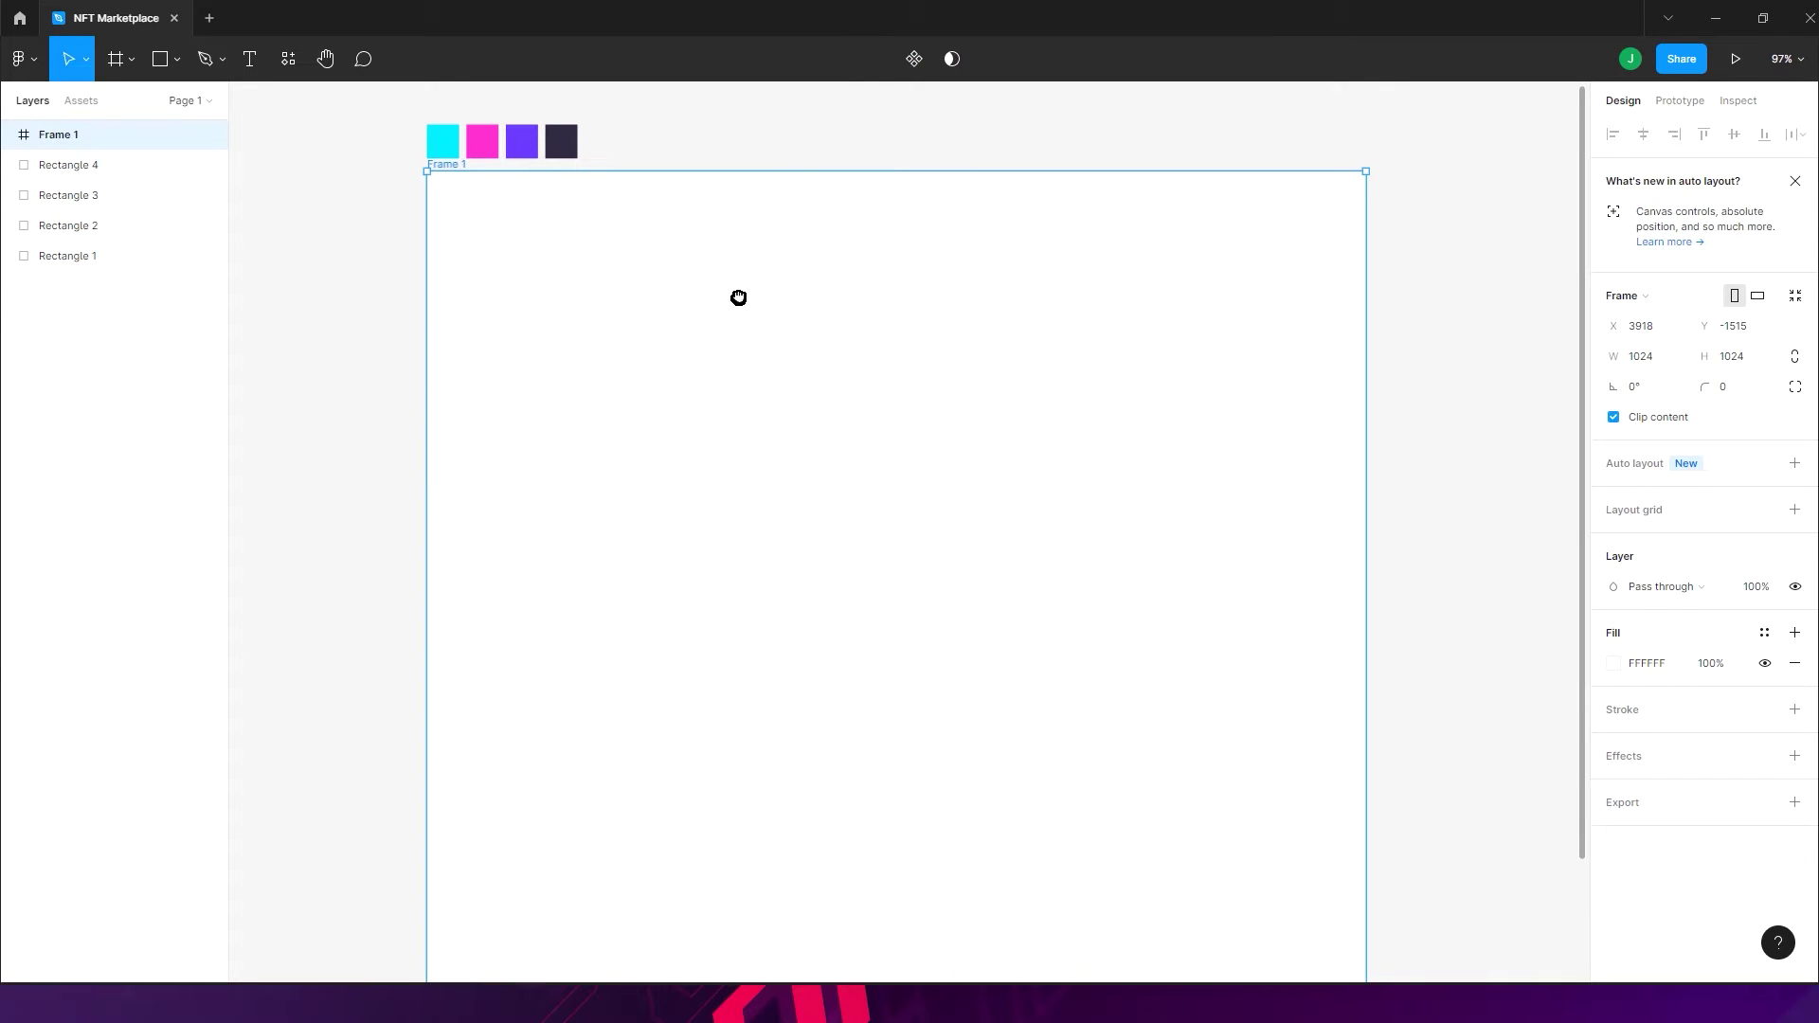
pyautogui.press('Escape')
pyautogui.hotkey('ctrl', '-')
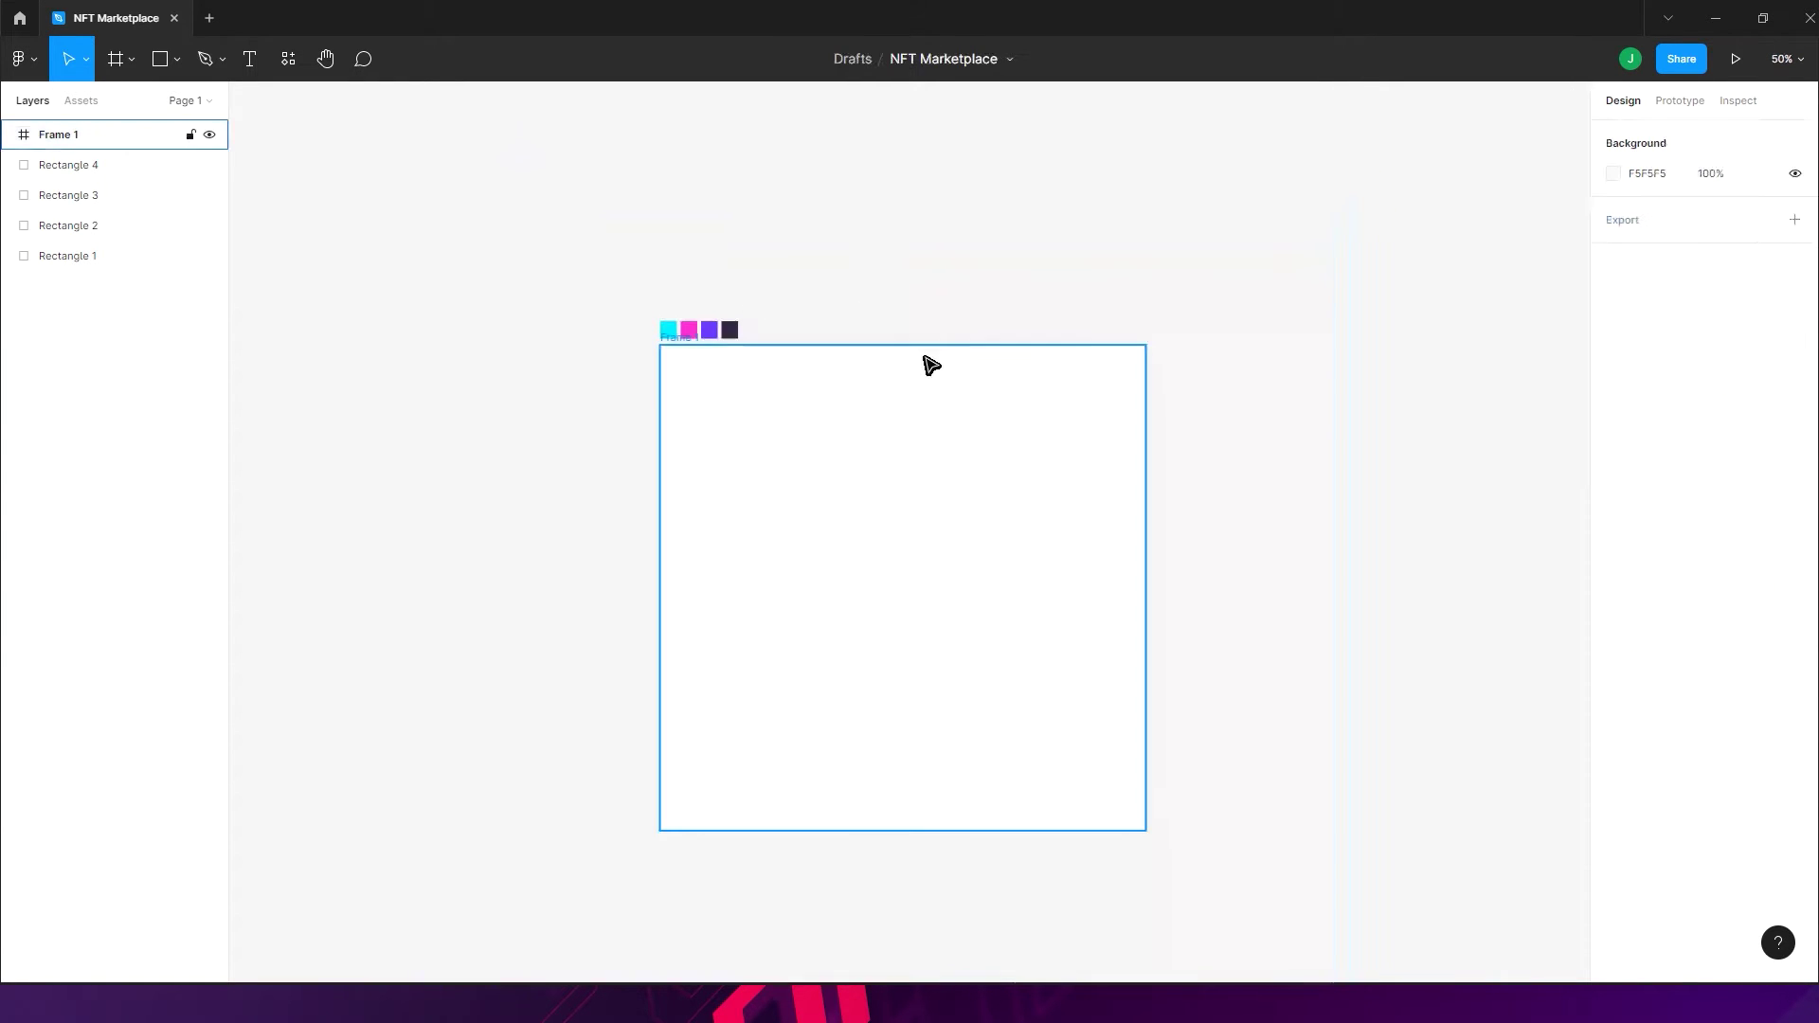
# - Fill Frame 1 with the dark navy swatch colour 312A45 using the eyedropper
pyautogui.click(810, 377)
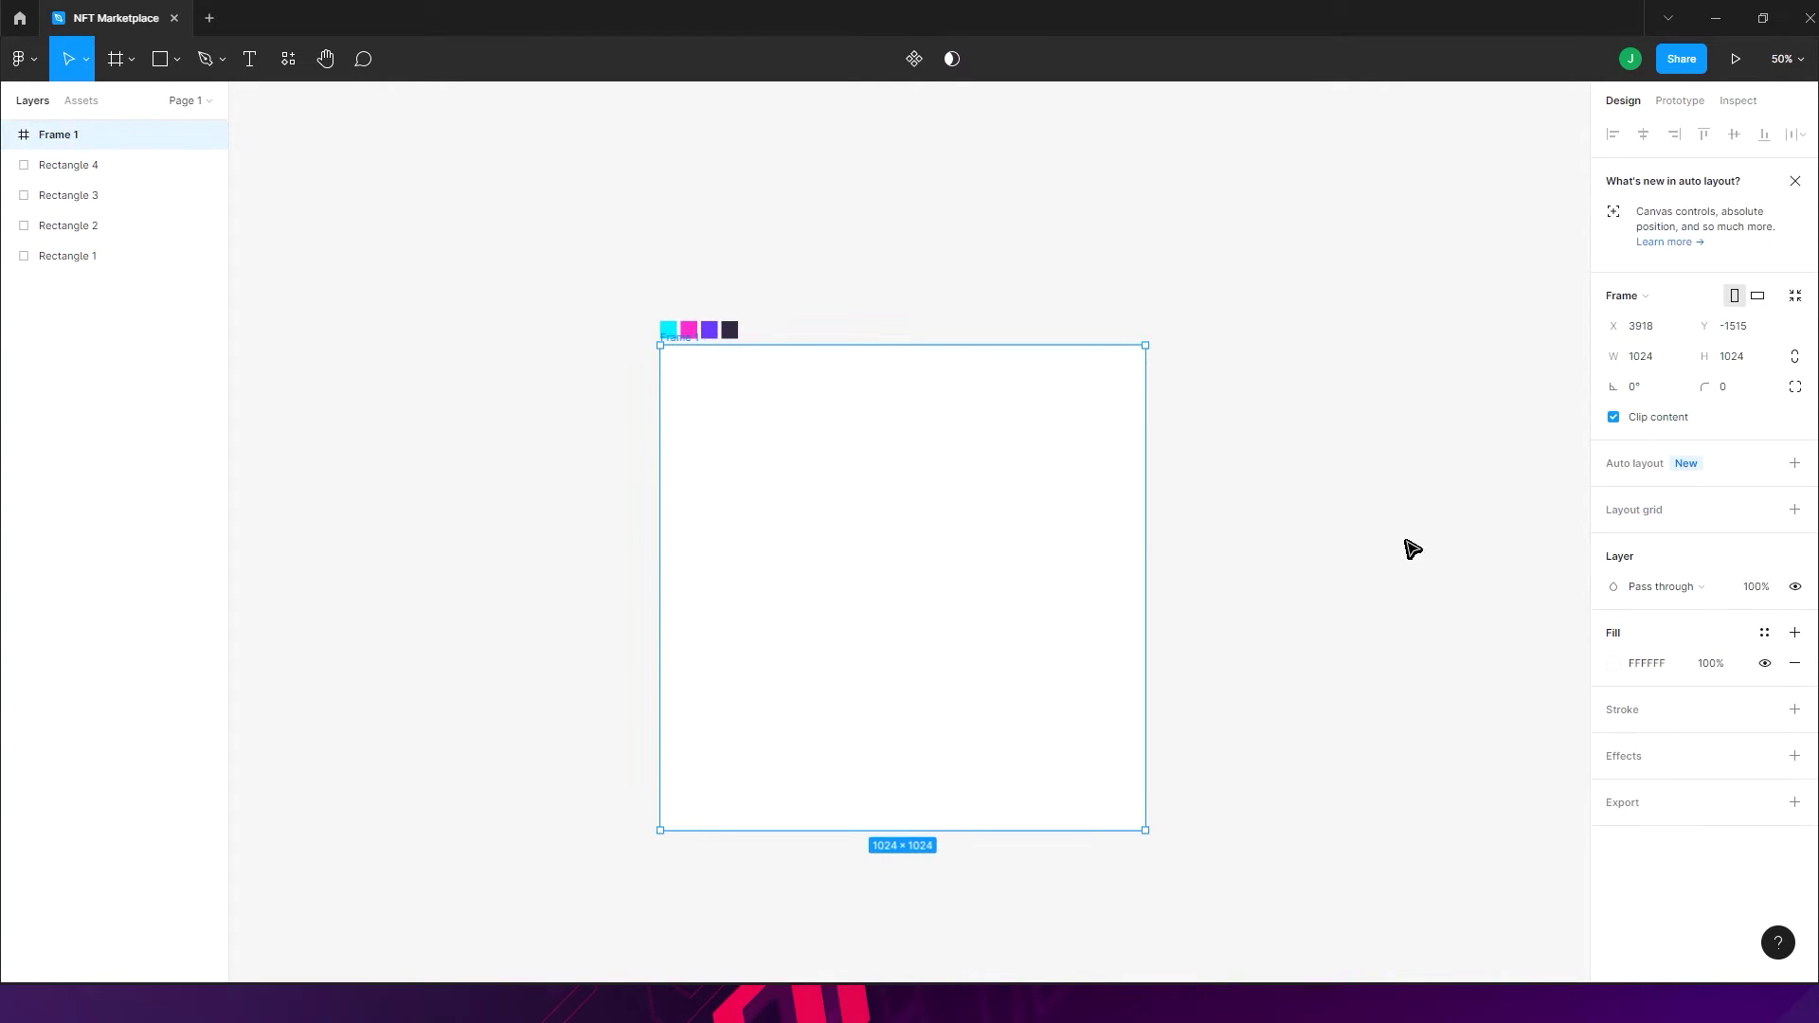
pyautogui.press('i')
pyautogui.click(730, 332)
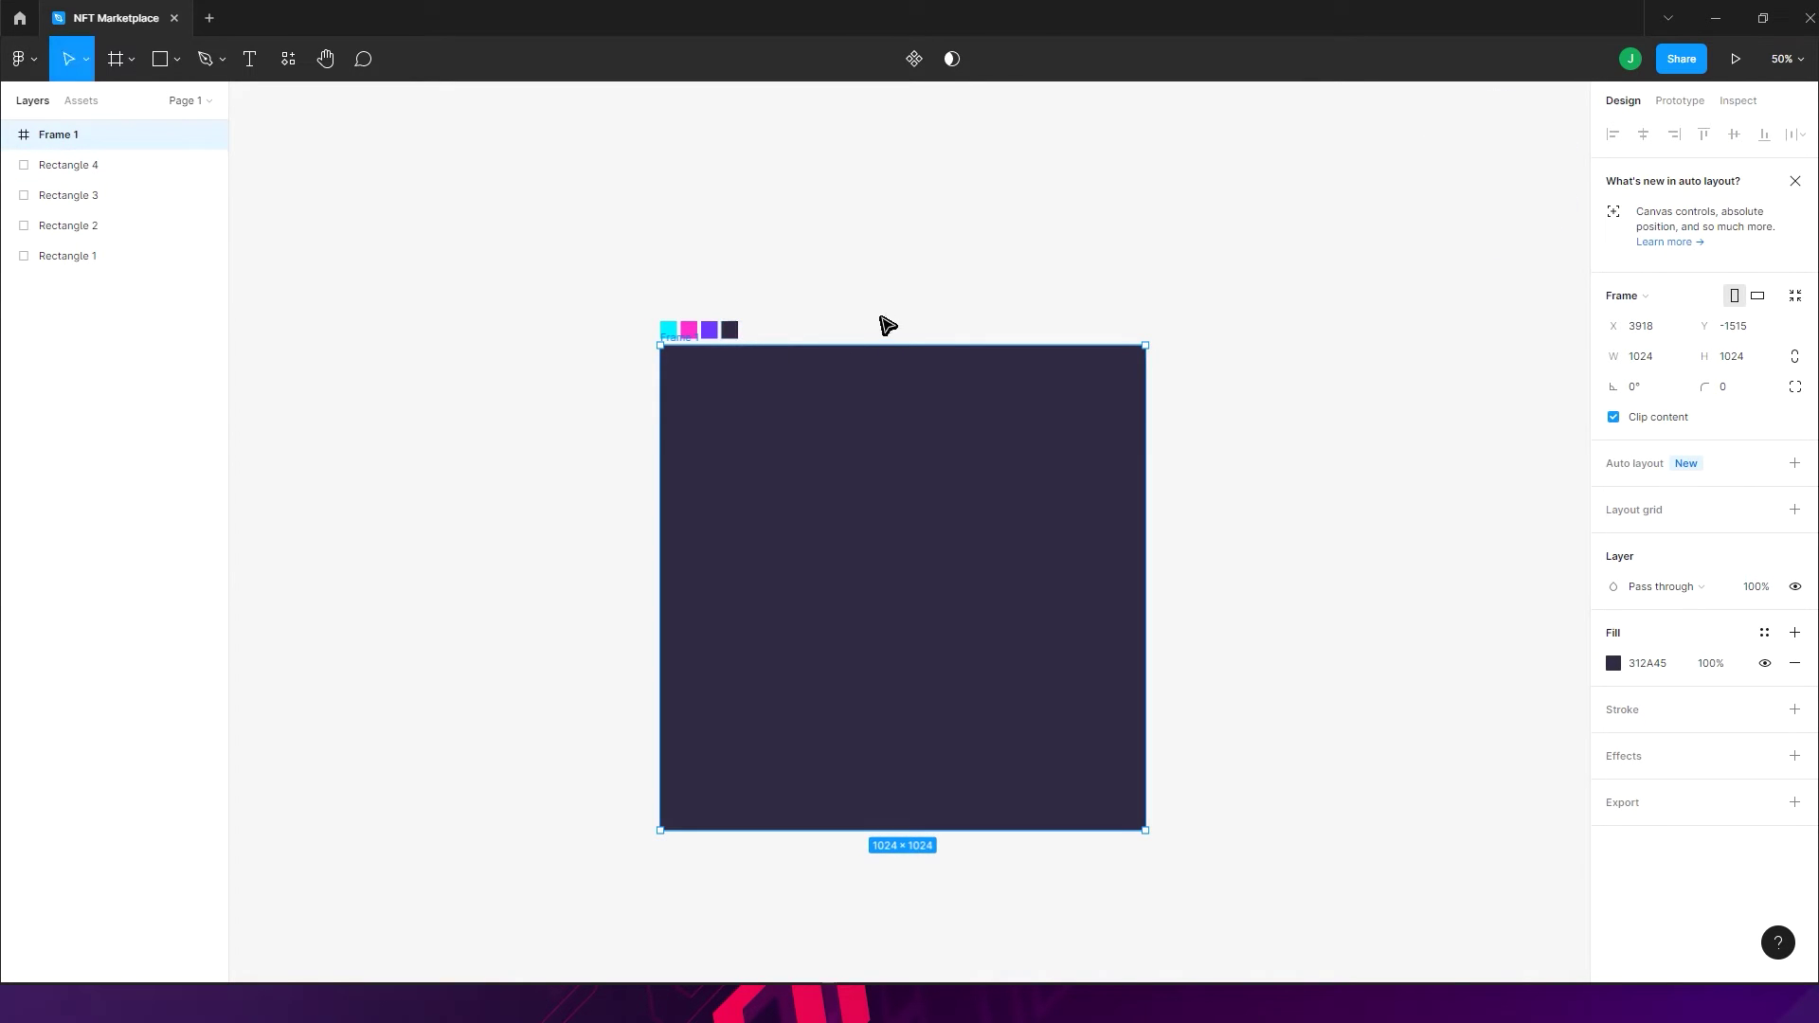
pyautogui.click(947, 316)
pyautogui.moveTo(856, 440); pyautogui.dragTo(842, 410)
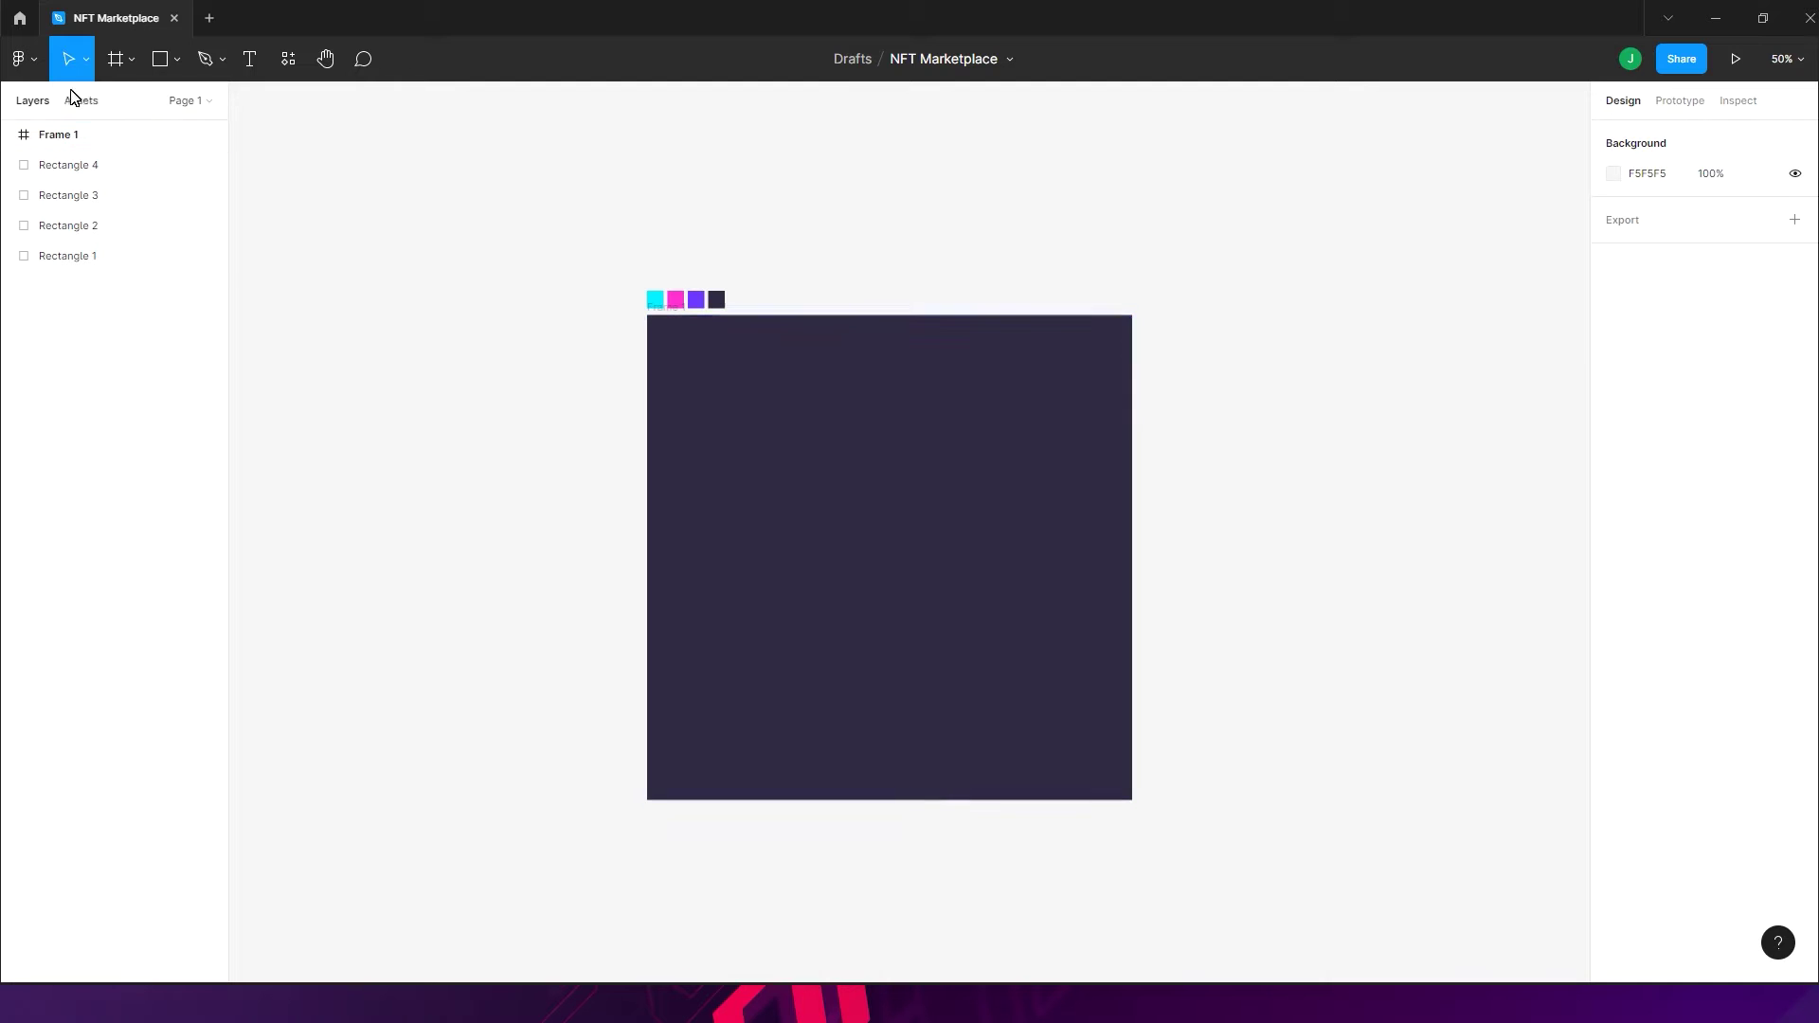
pyautogui.click(176, 59)
# - Draw a circle and Alt-drag it into four circles, including 436 px and 380 px copies
pyautogui.click(154, 171)
pyautogui.moveTo(860, 549)
pyautogui.mouseDown()
pyautogui.moveTo(950, 593)
pyautogui.moveTo(1052, 398)
pyautogui.moveTo(881, 607)
pyautogui.moveTo(967, 517)
pyautogui.mouseUp()
pyautogui.moveTo(929, 581); pyautogui.dragTo(874, 442)
pyautogui.moveTo(835, 453); pyautogui.dragTo(816, 385)
pyautogui.moveTo(901, 690); pyautogui.dragTo(1105, 678)
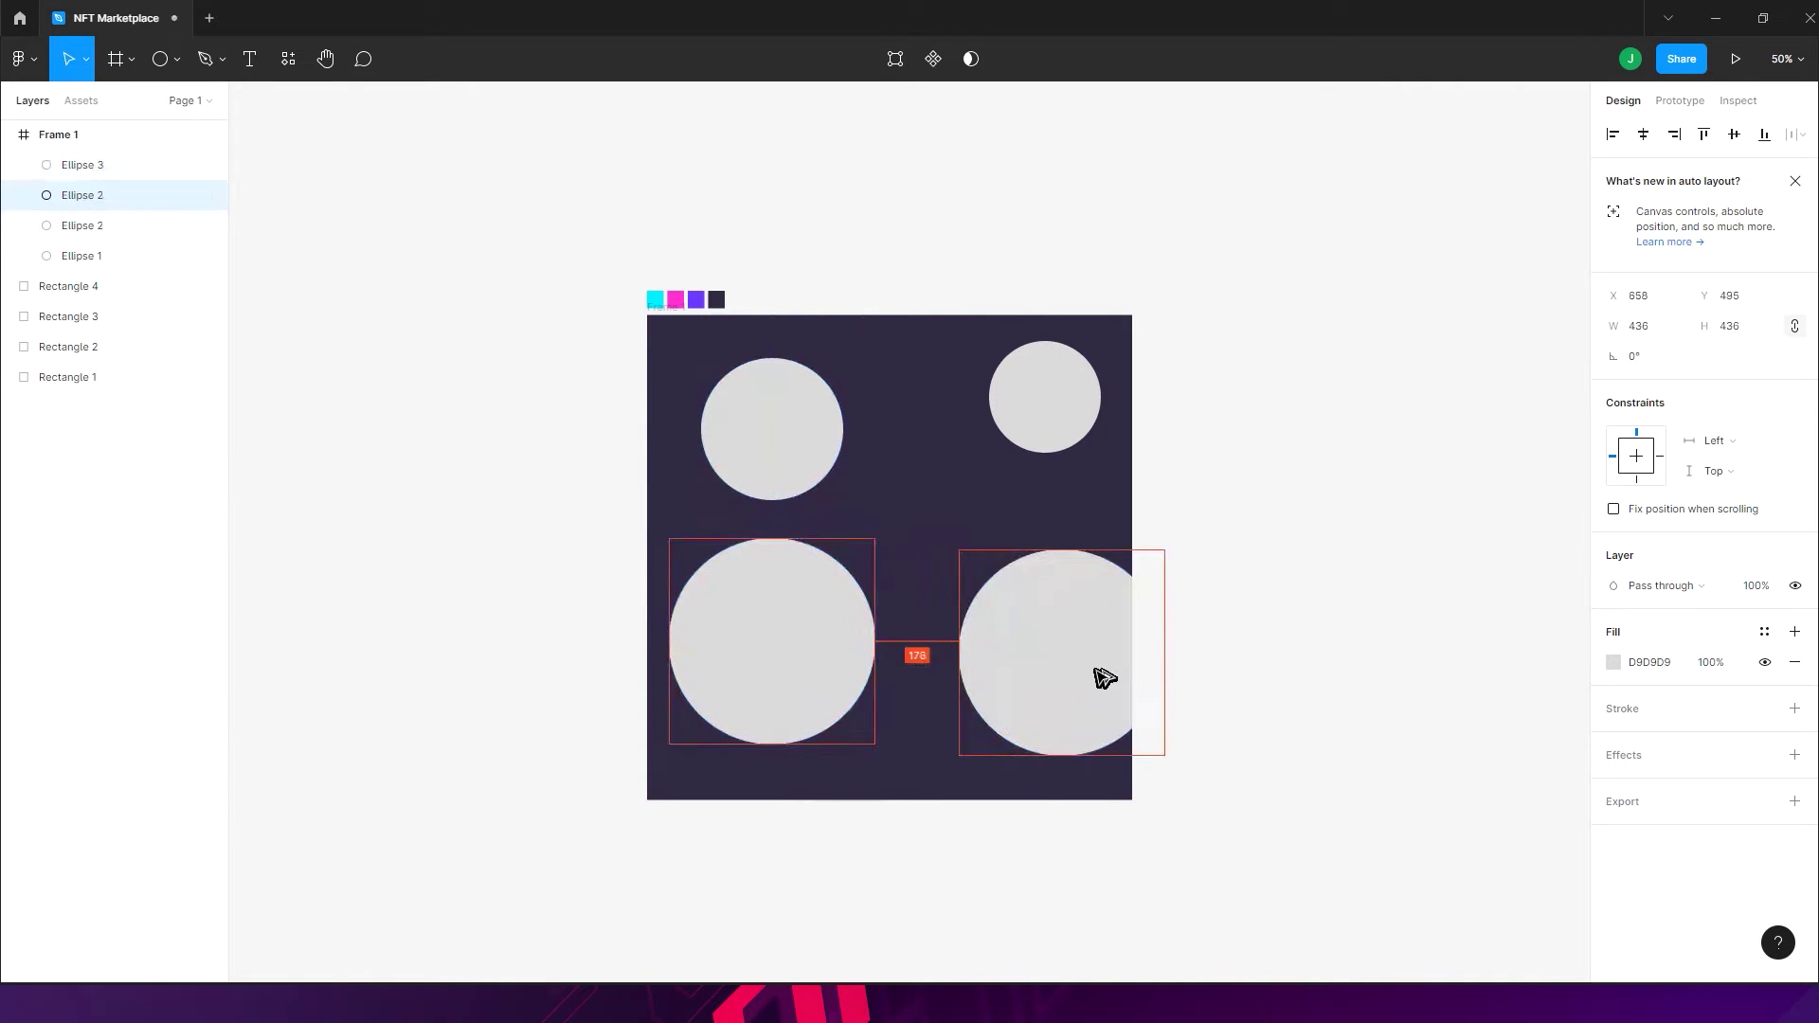
pyautogui.moveTo(1167, 551); pyautogui.dragTo(1089, 533)
pyautogui.moveTo(1043, 637); pyautogui.dragTo(1058, 643)
pyautogui.moveTo(1099, 554); pyautogui.dragTo(1090, 538)
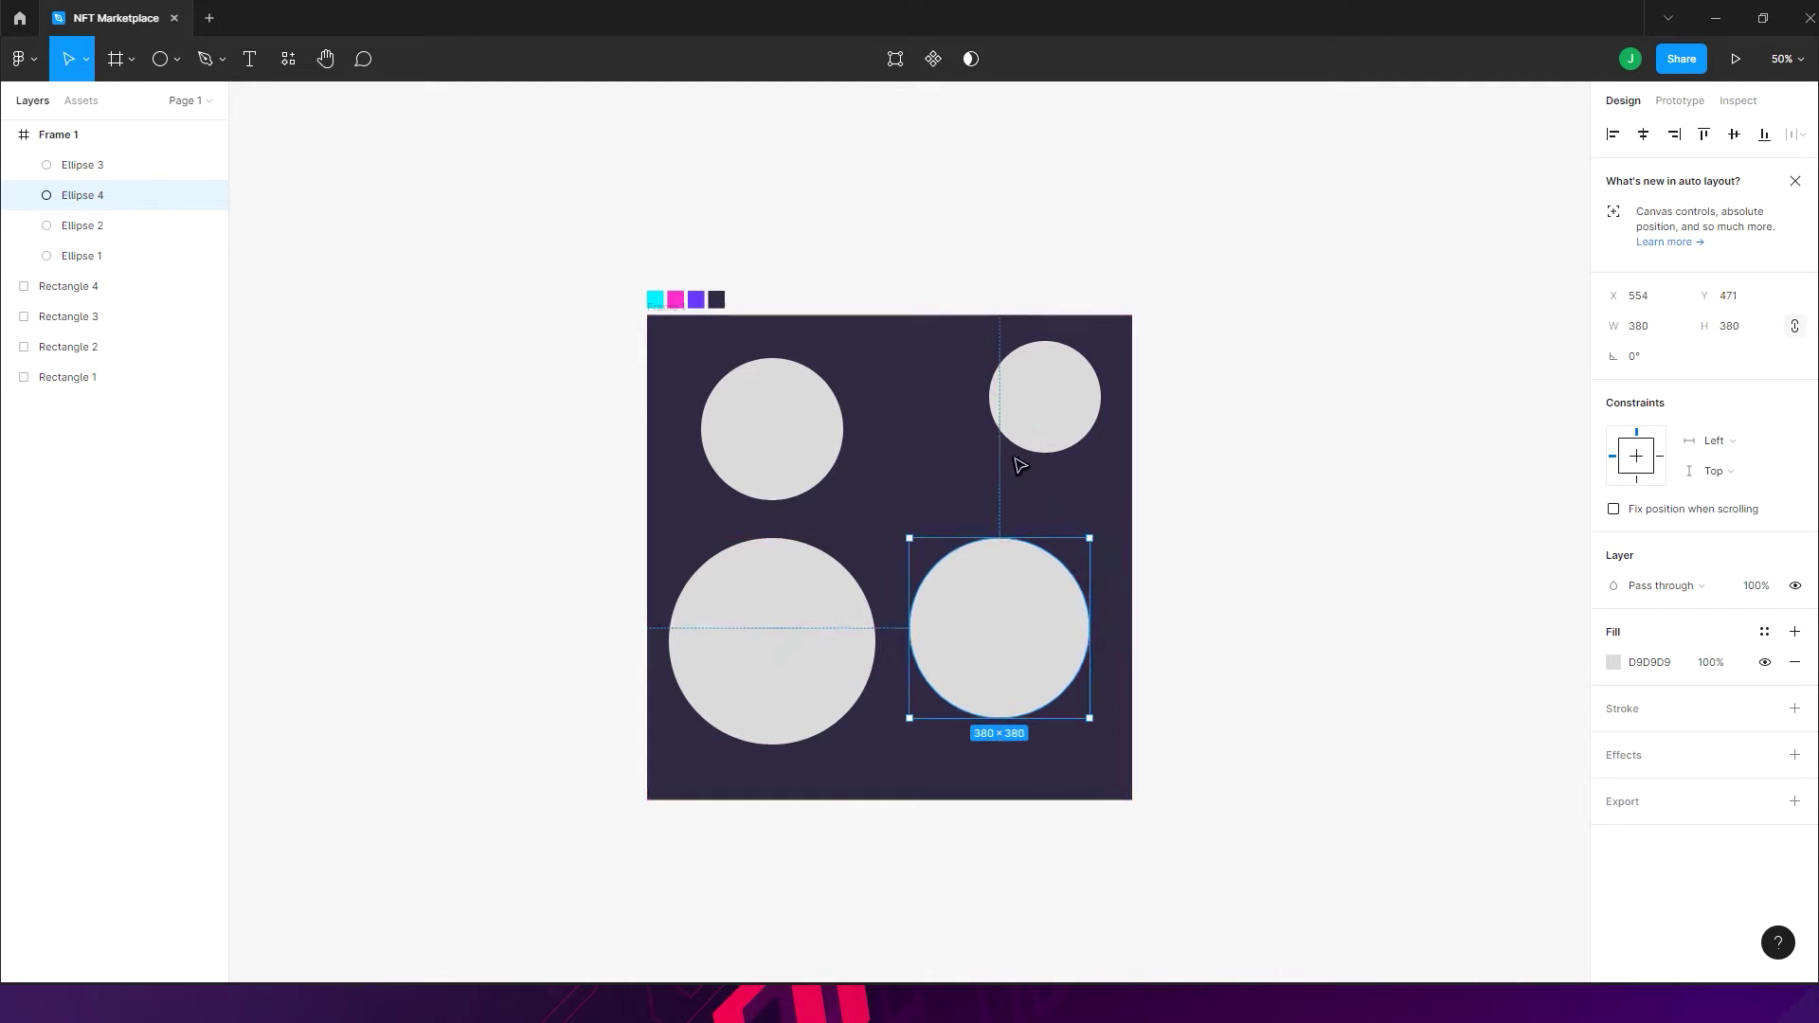
# - Eyedrop swatch colours: purple on the right circle, pink top-left, cyan on the large circle
pyautogui.press('i')
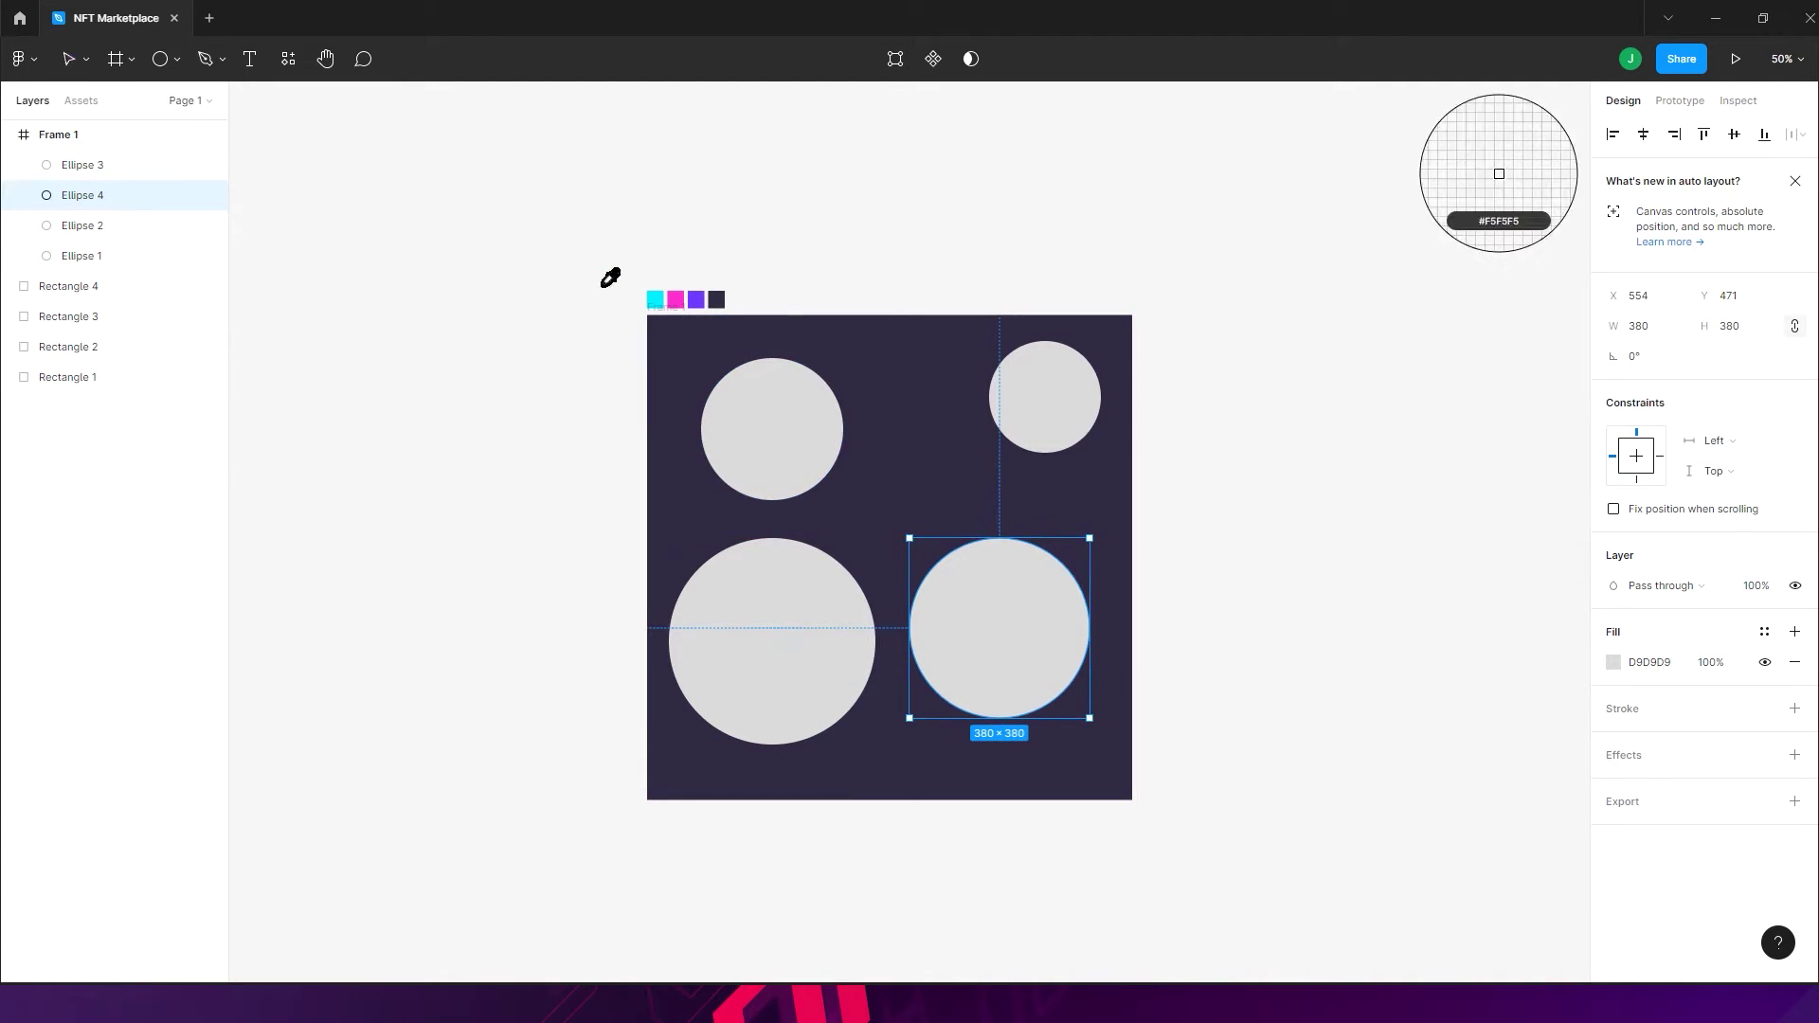
pyautogui.click(705, 313)
pyautogui.click(752, 463)
pyautogui.press('i')
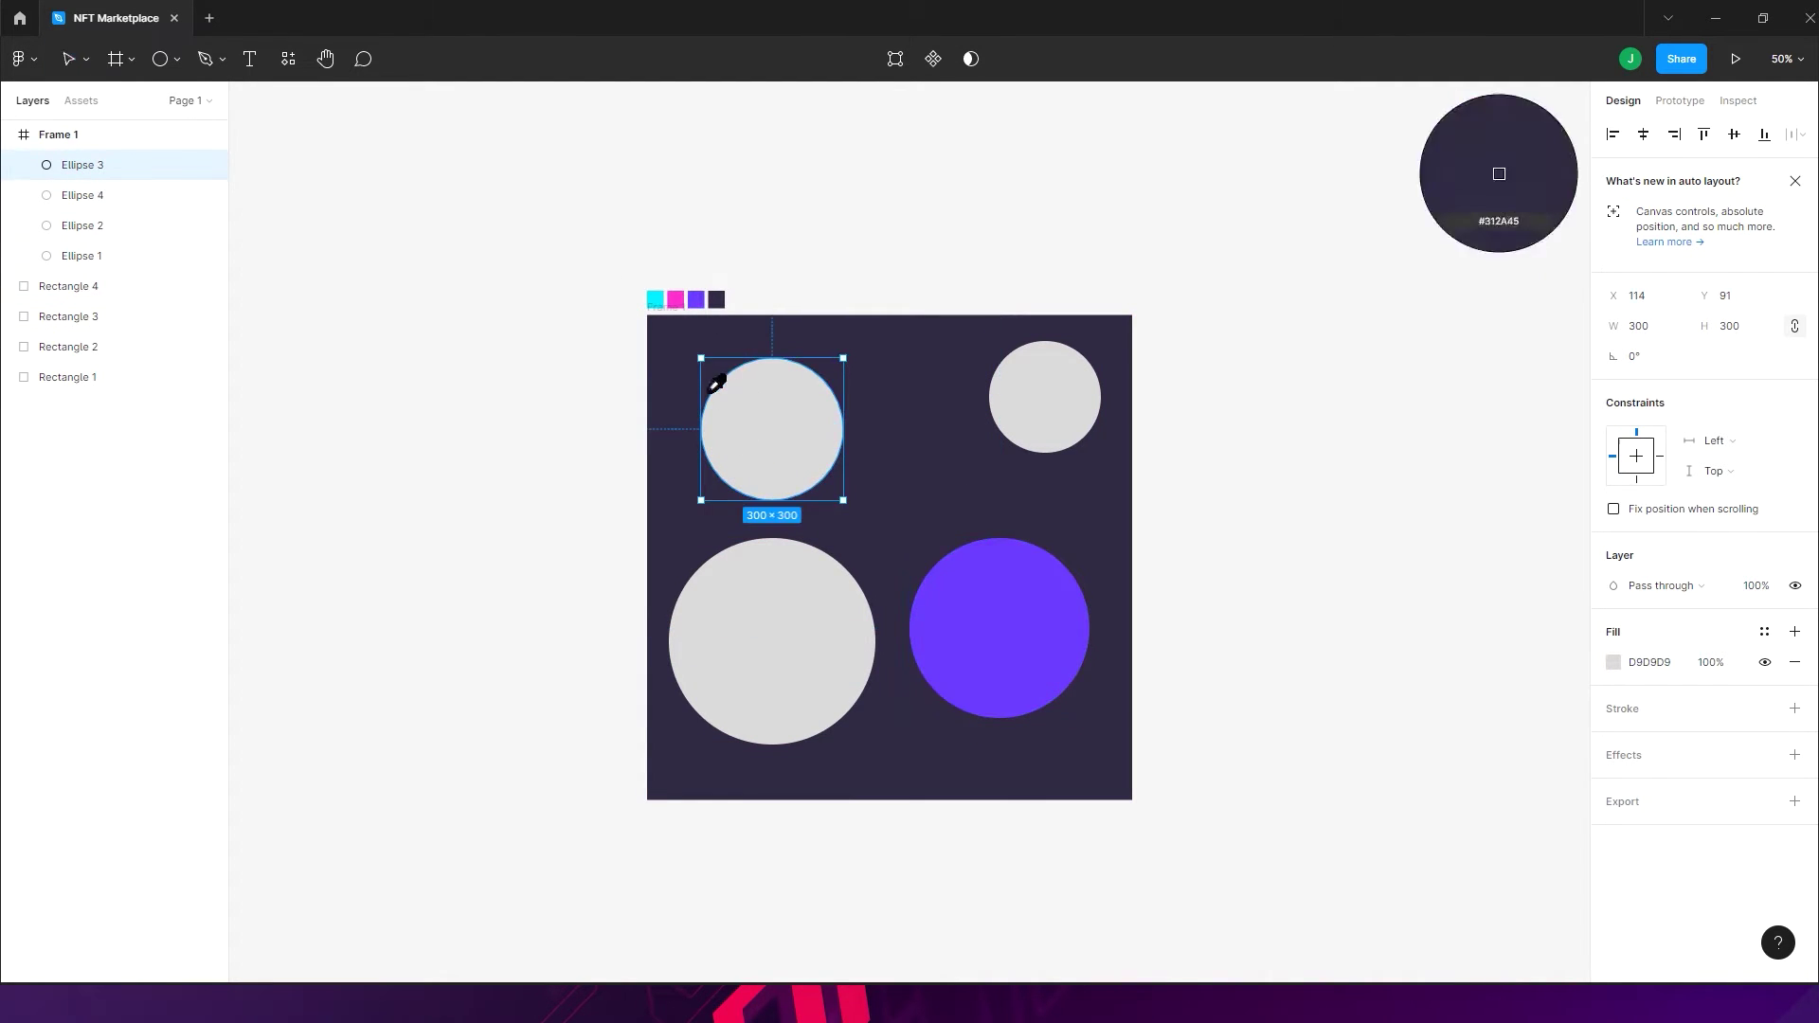
pyautogui.click(688, 320)
pyautogui.click(763, 589)
pyautogui.press('i')
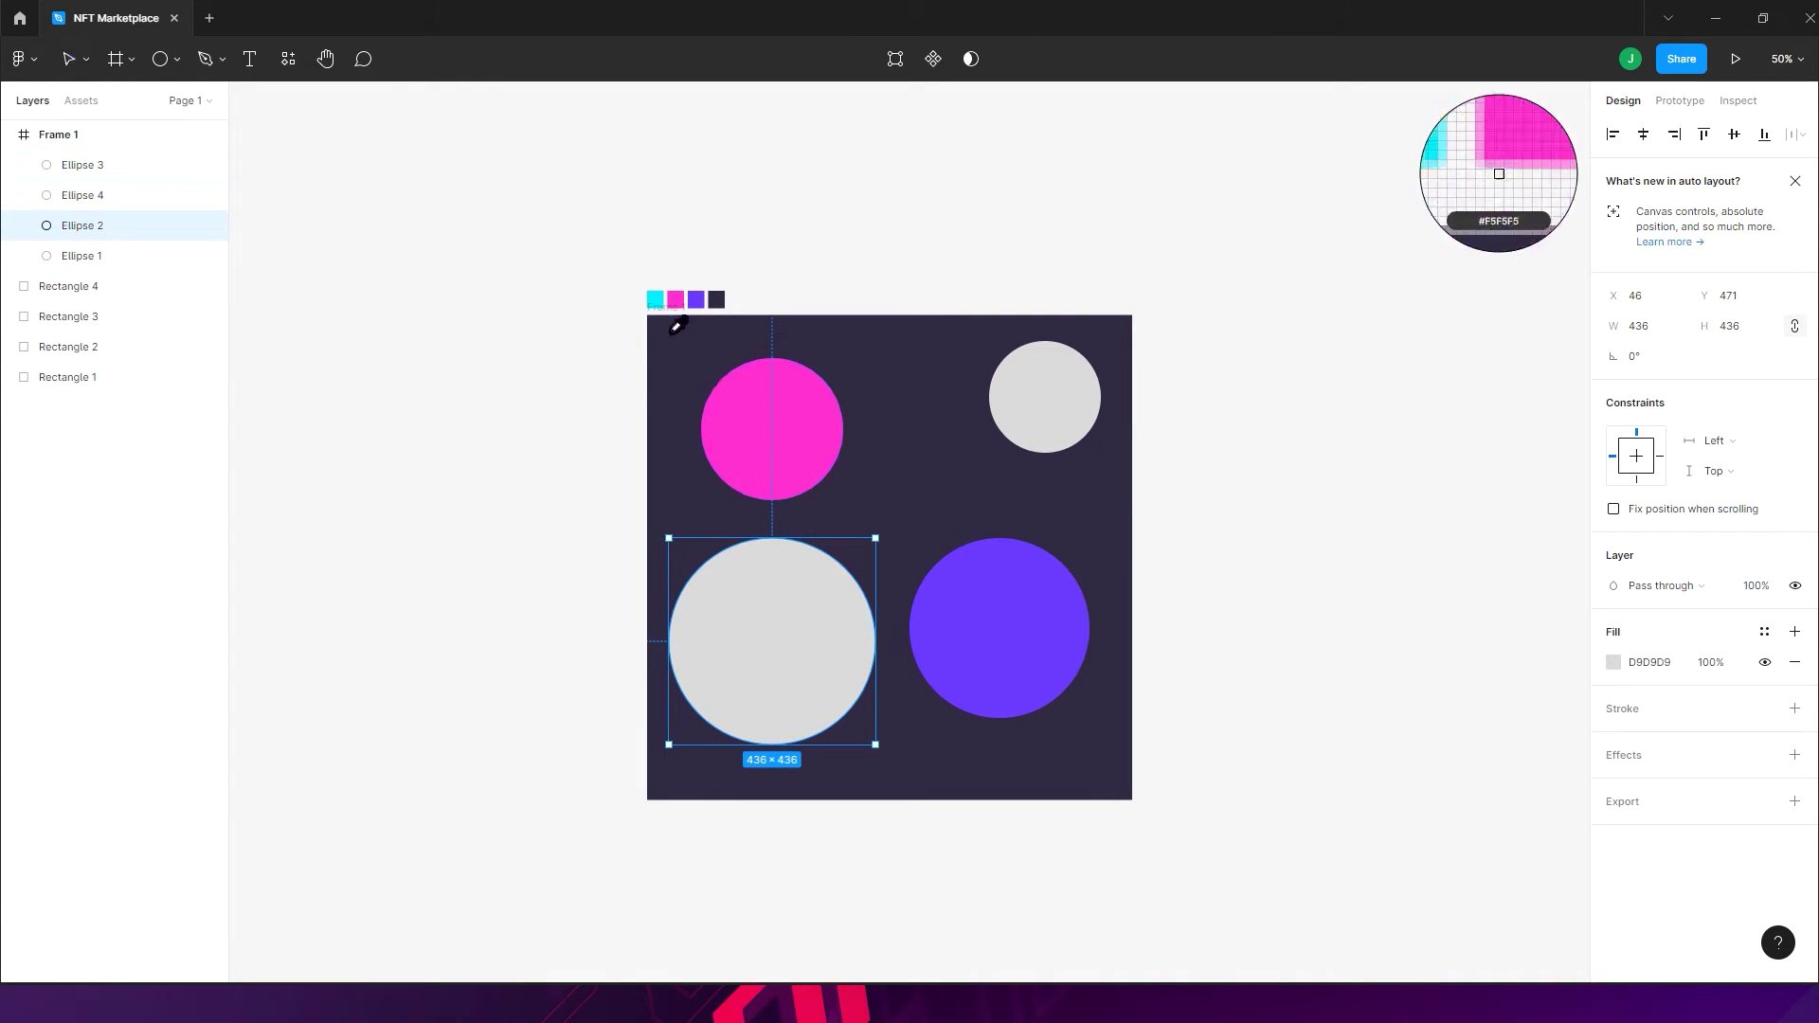
pyautogui.click(656, 300)
# - Colour the small top-right circle cyan and shrink it to 188×188
pyautogui.click(1037, 402)
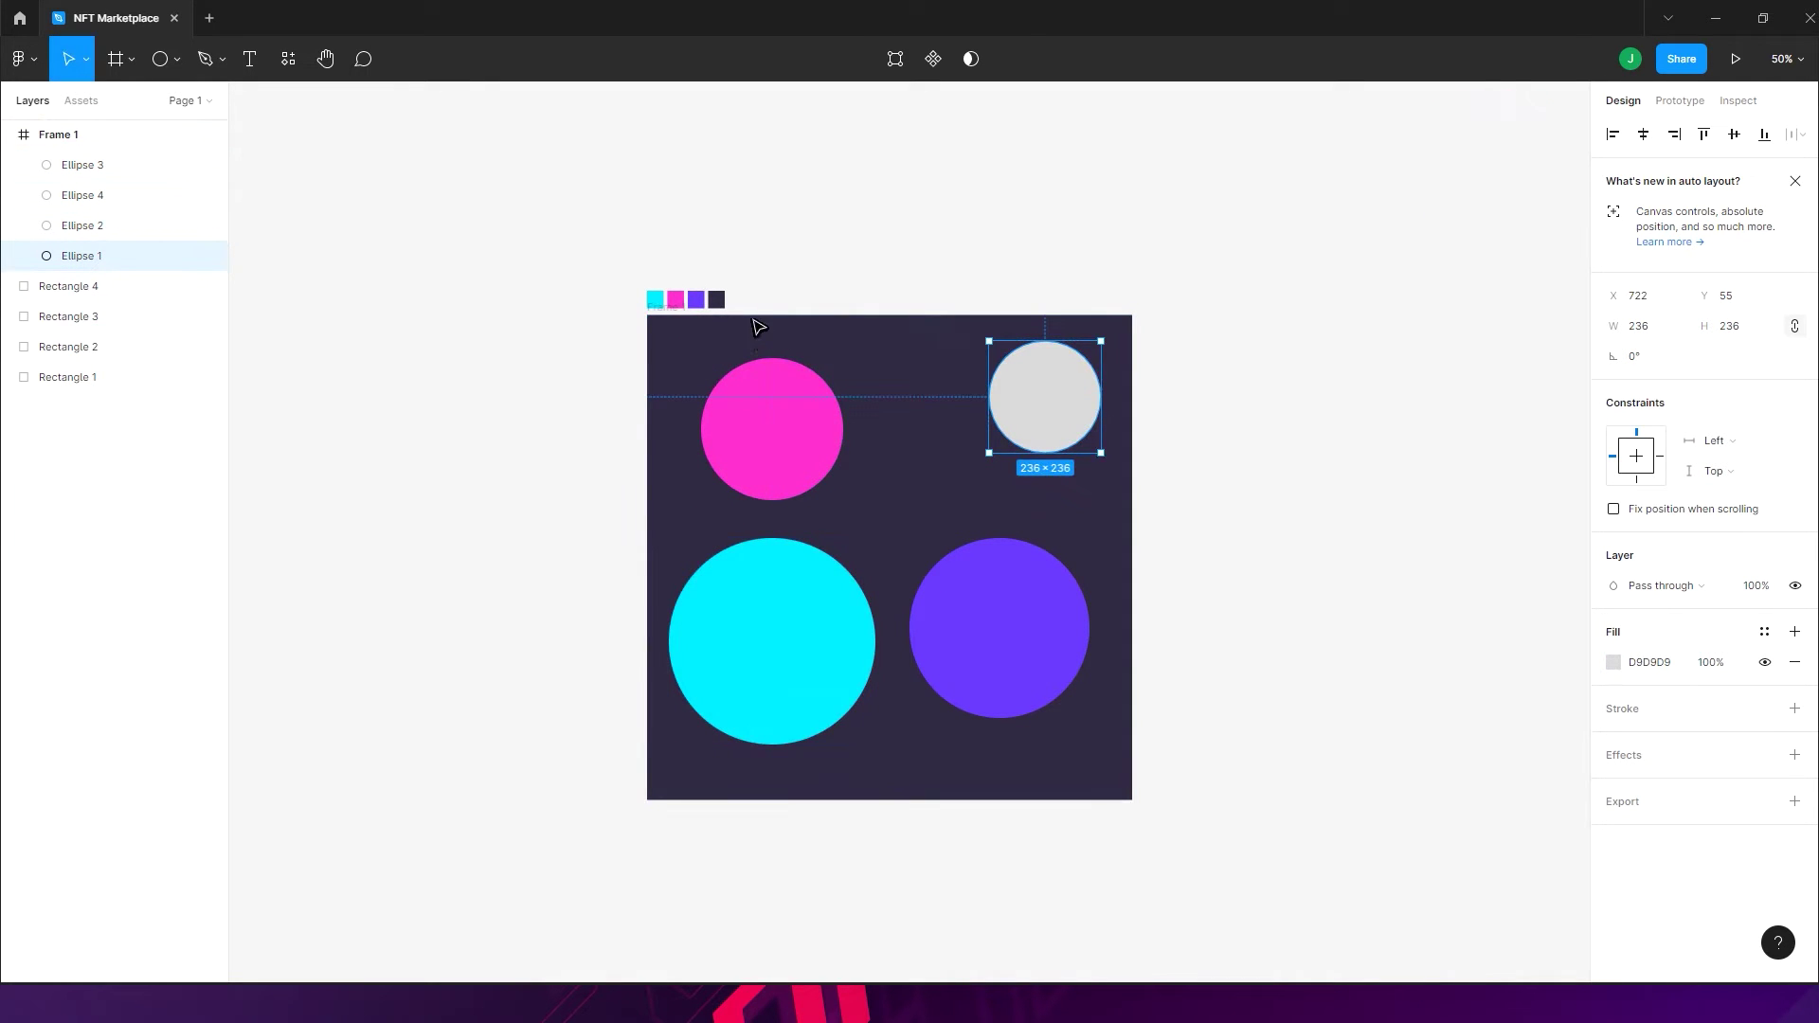
pyautogui.press('i')
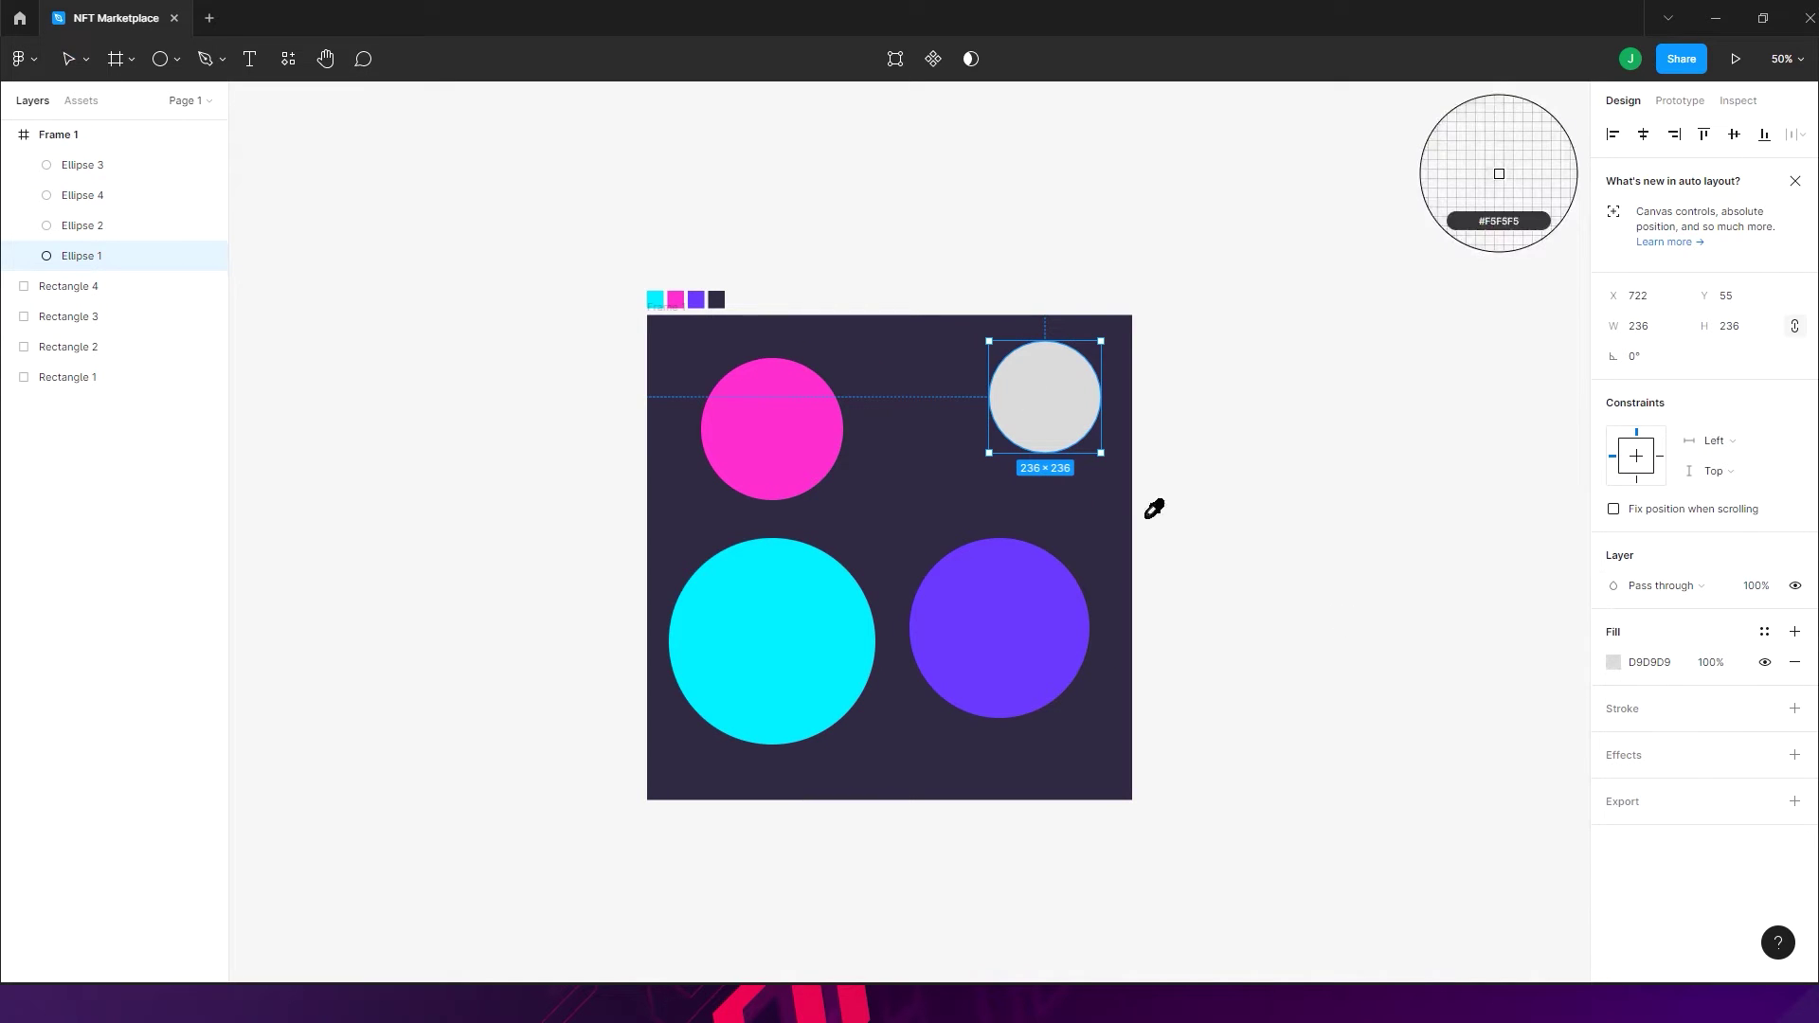
pyautogui.click(837, 643)
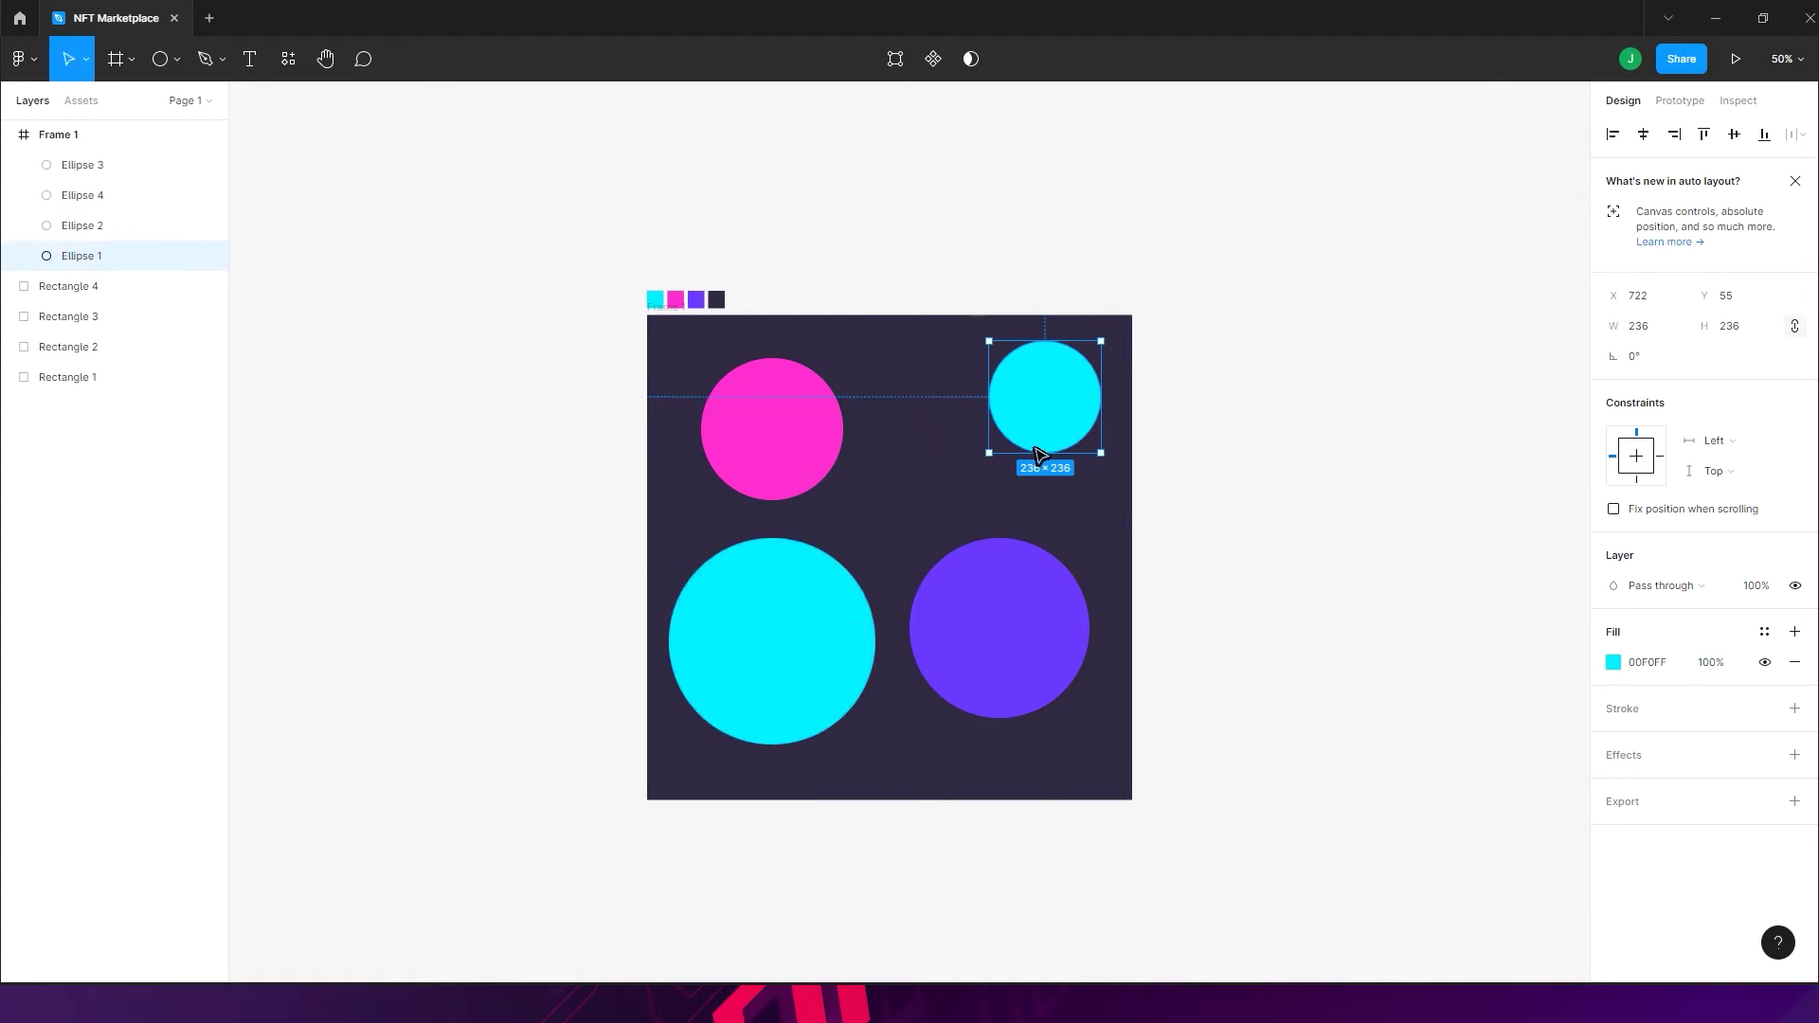
pyautogui.moveTo(1101, 342); pyautogui.dragTo(1106, 370)
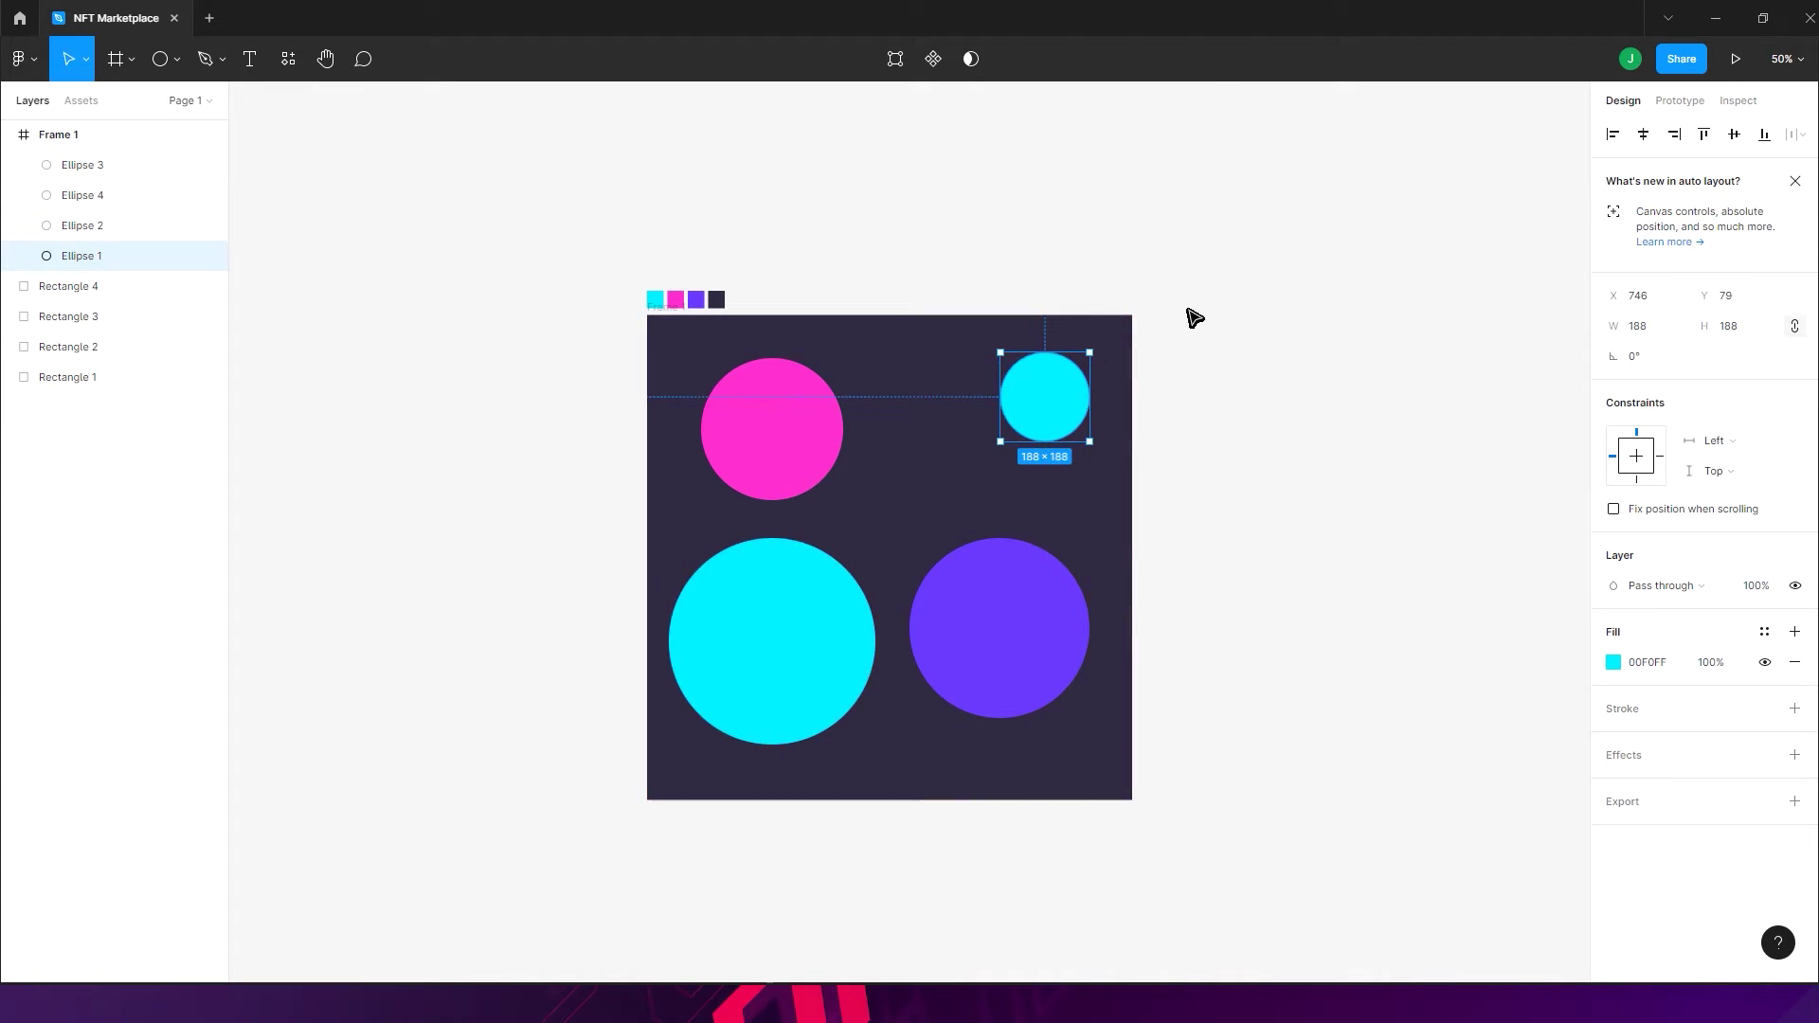
# - Reposition the purple and small cyan circles around the large cyan one
pyautogui.click(1255, 356)
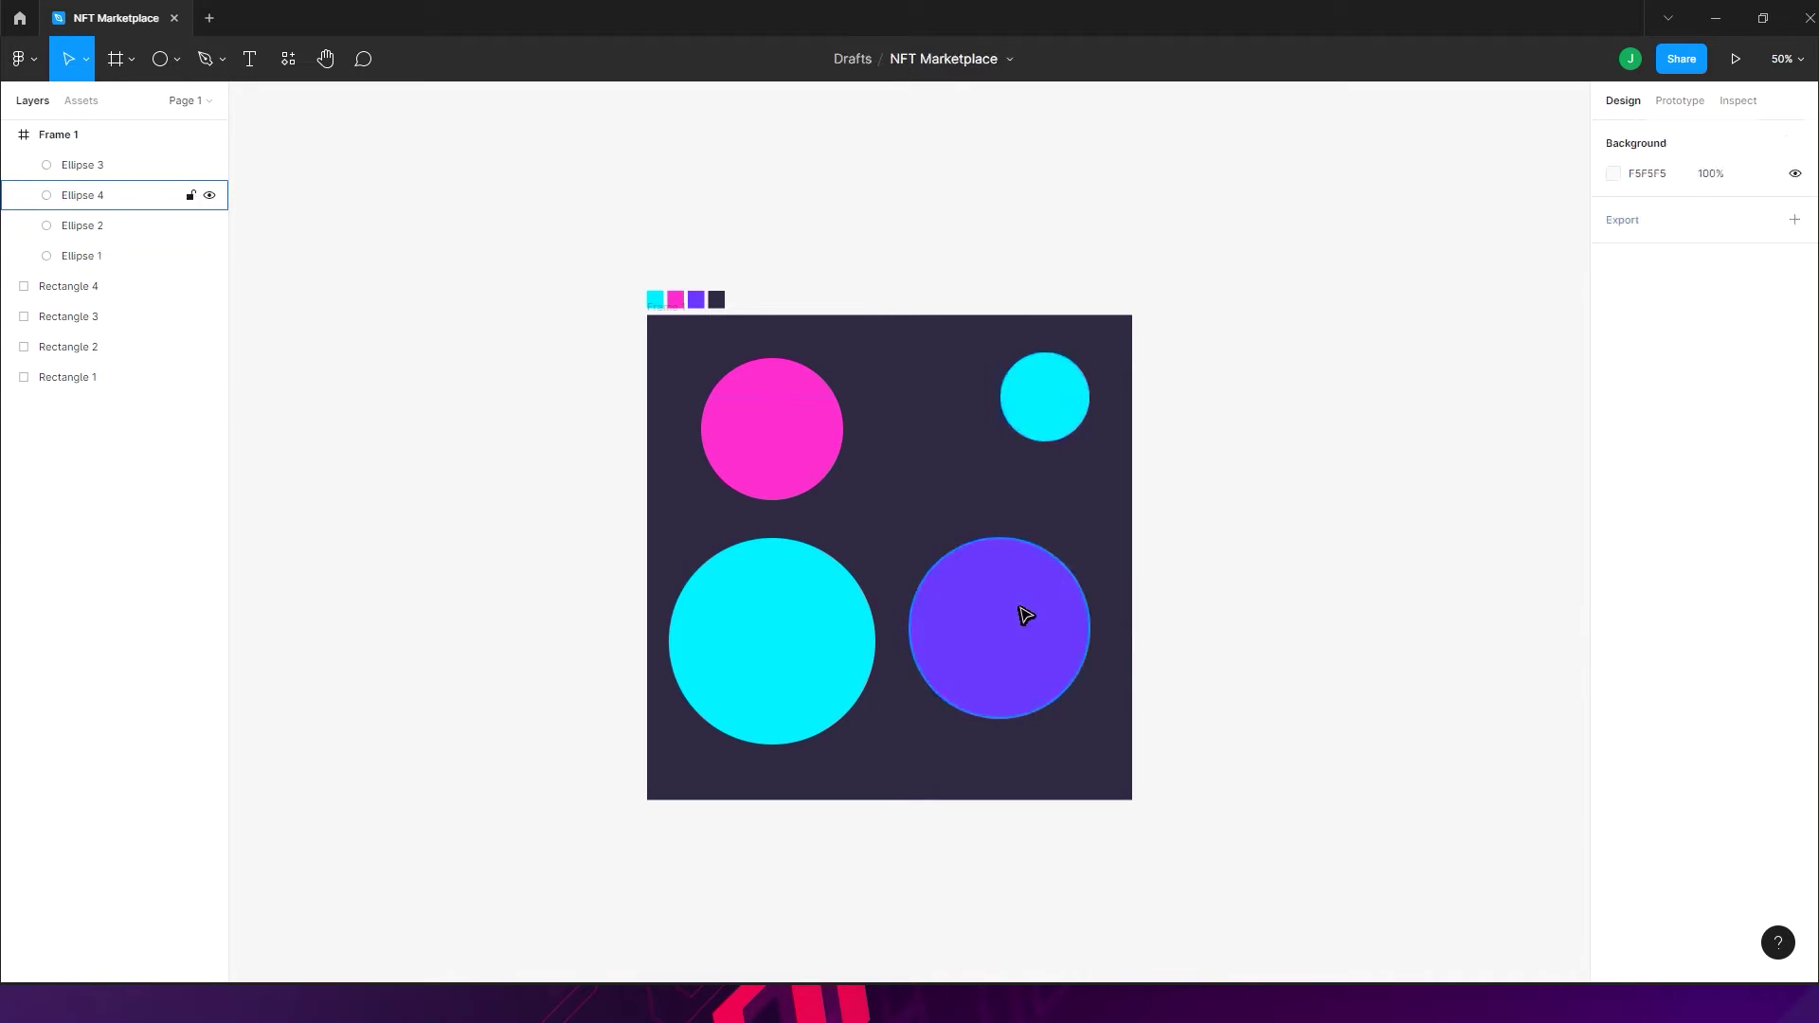
pyautogui.moveTo(1036, 654); pyautogui.dragTo(1041, 690)
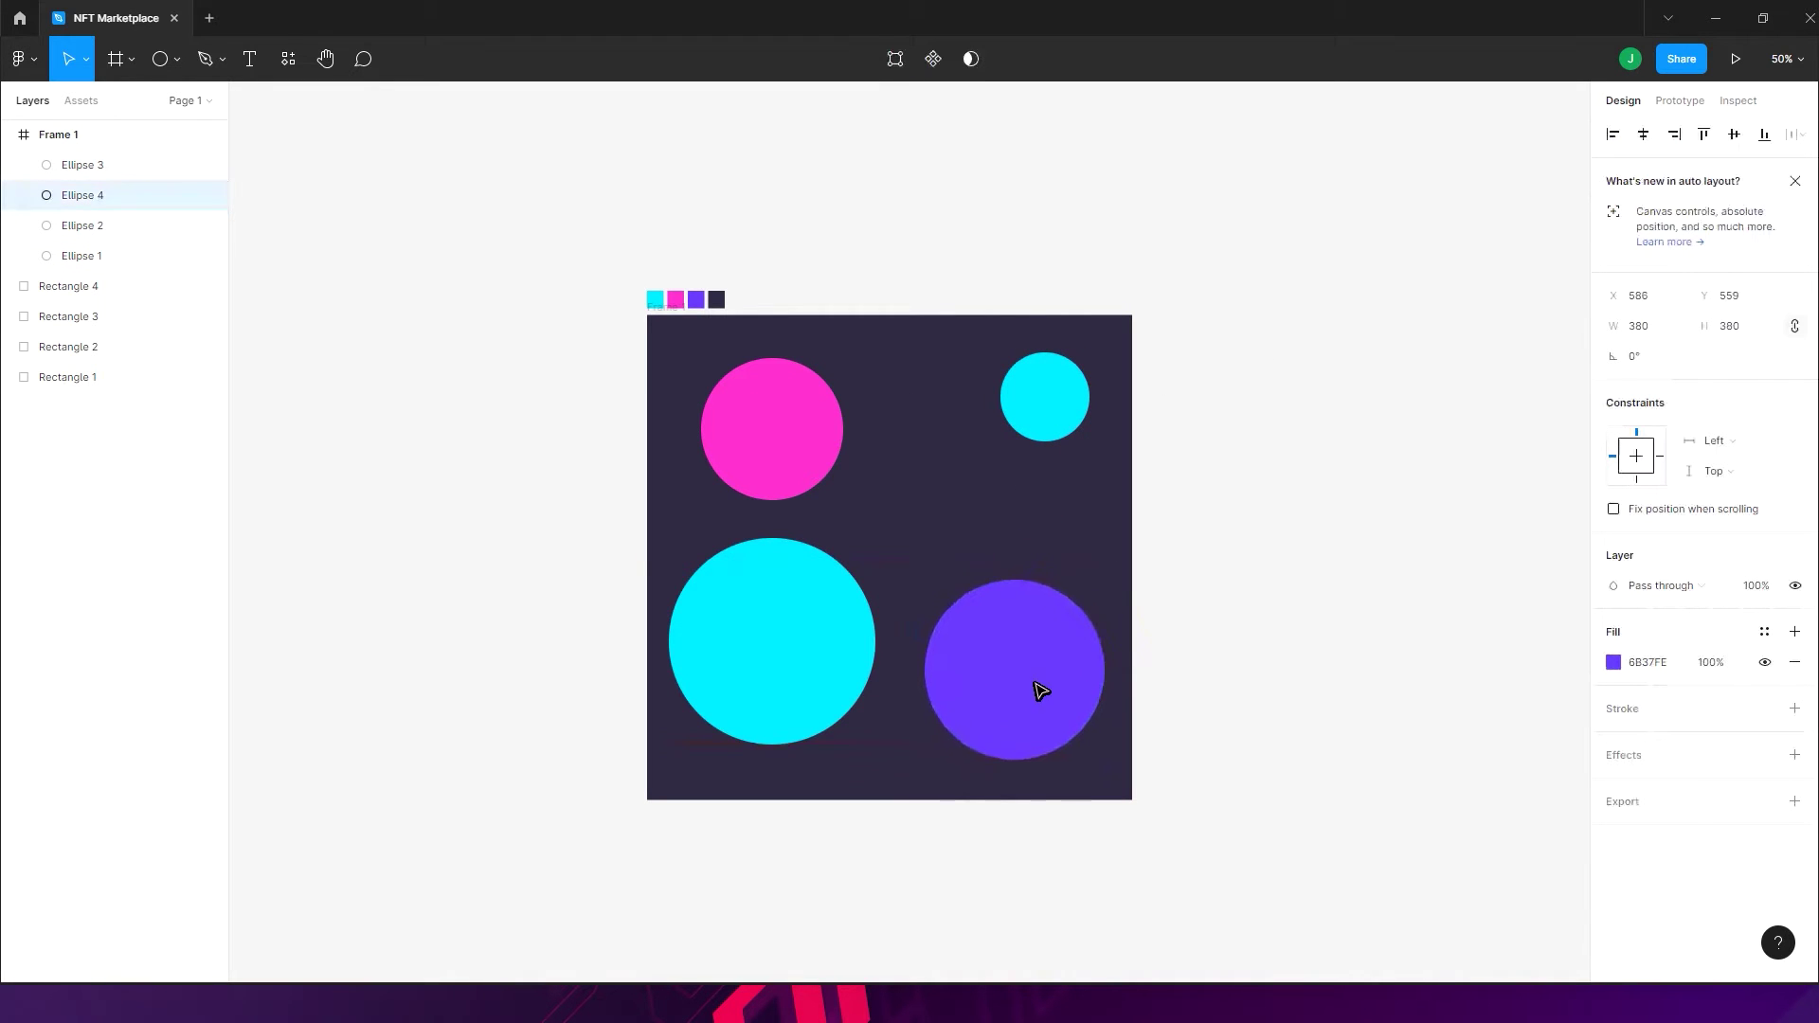
pyautogui.click(743, 631)
pyautogui.moveTo(1052, 406); pyautogui.dragTo(1036, 422)
pyautogui.moveTo(1033, 692); pyautogui.dragTo(1022, 663)
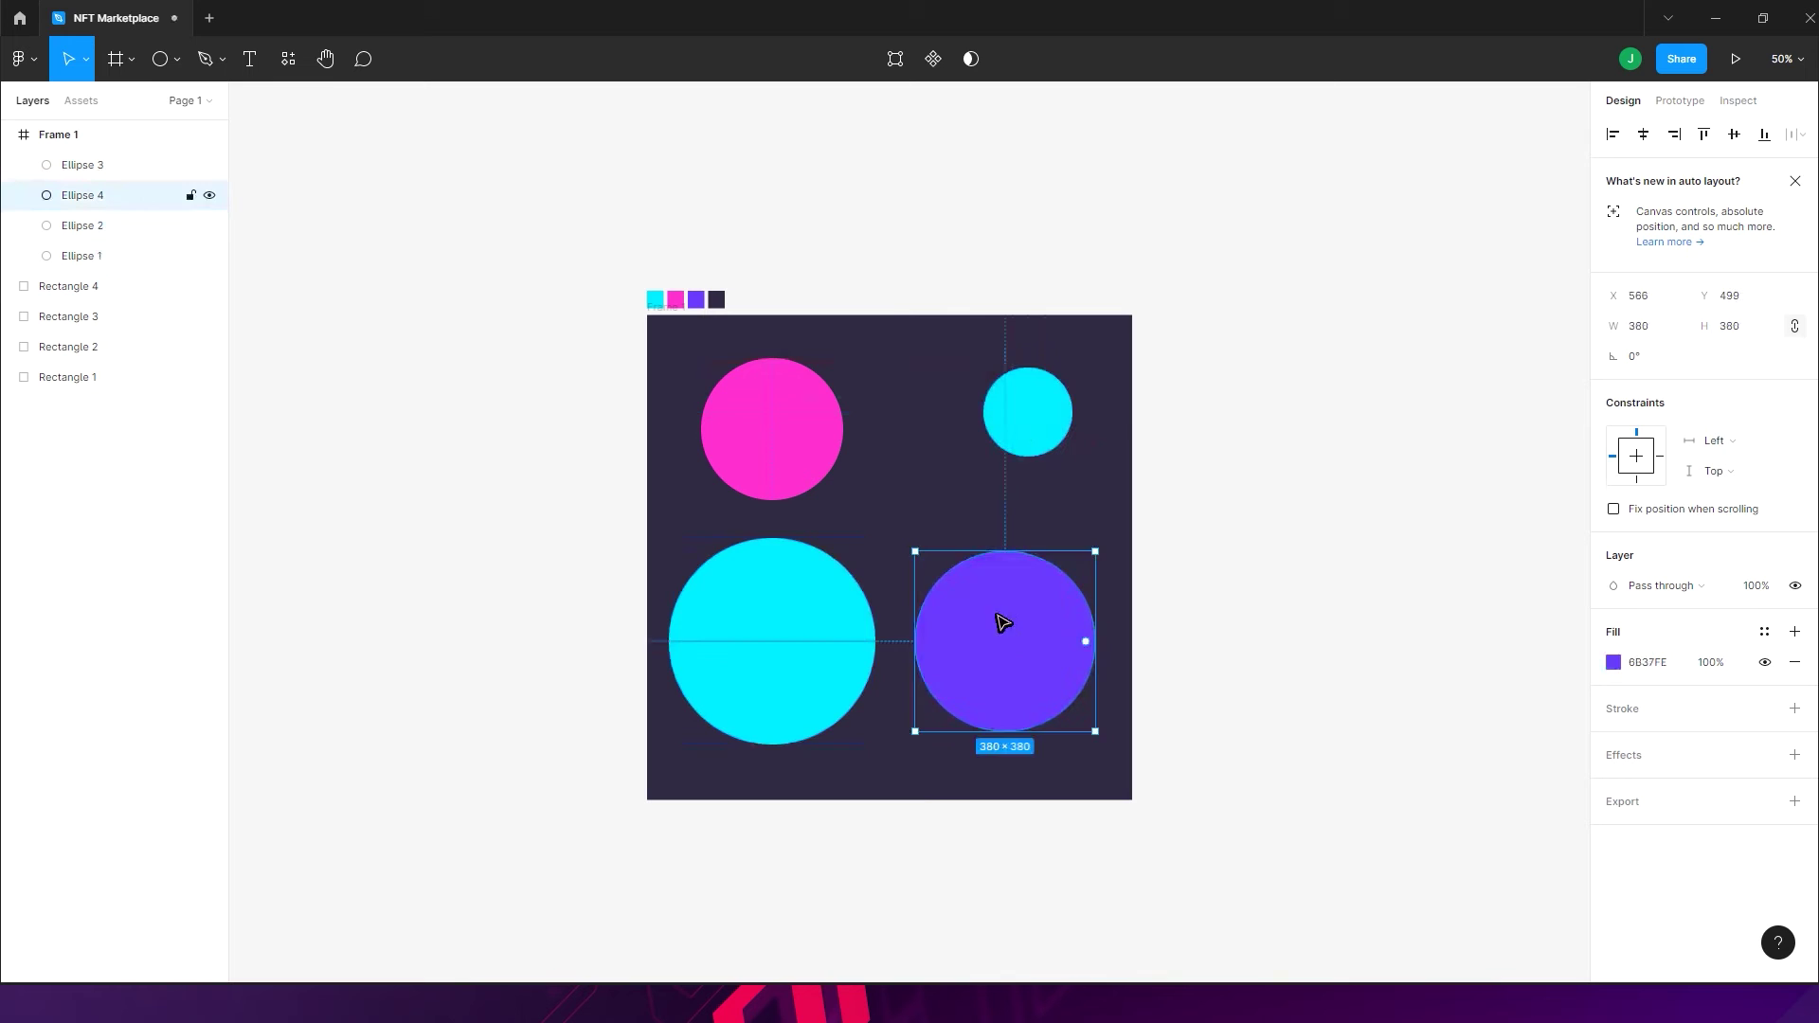
# - Give the purple circle a Layer blur of 64
pyautogui.click(1623, 754)
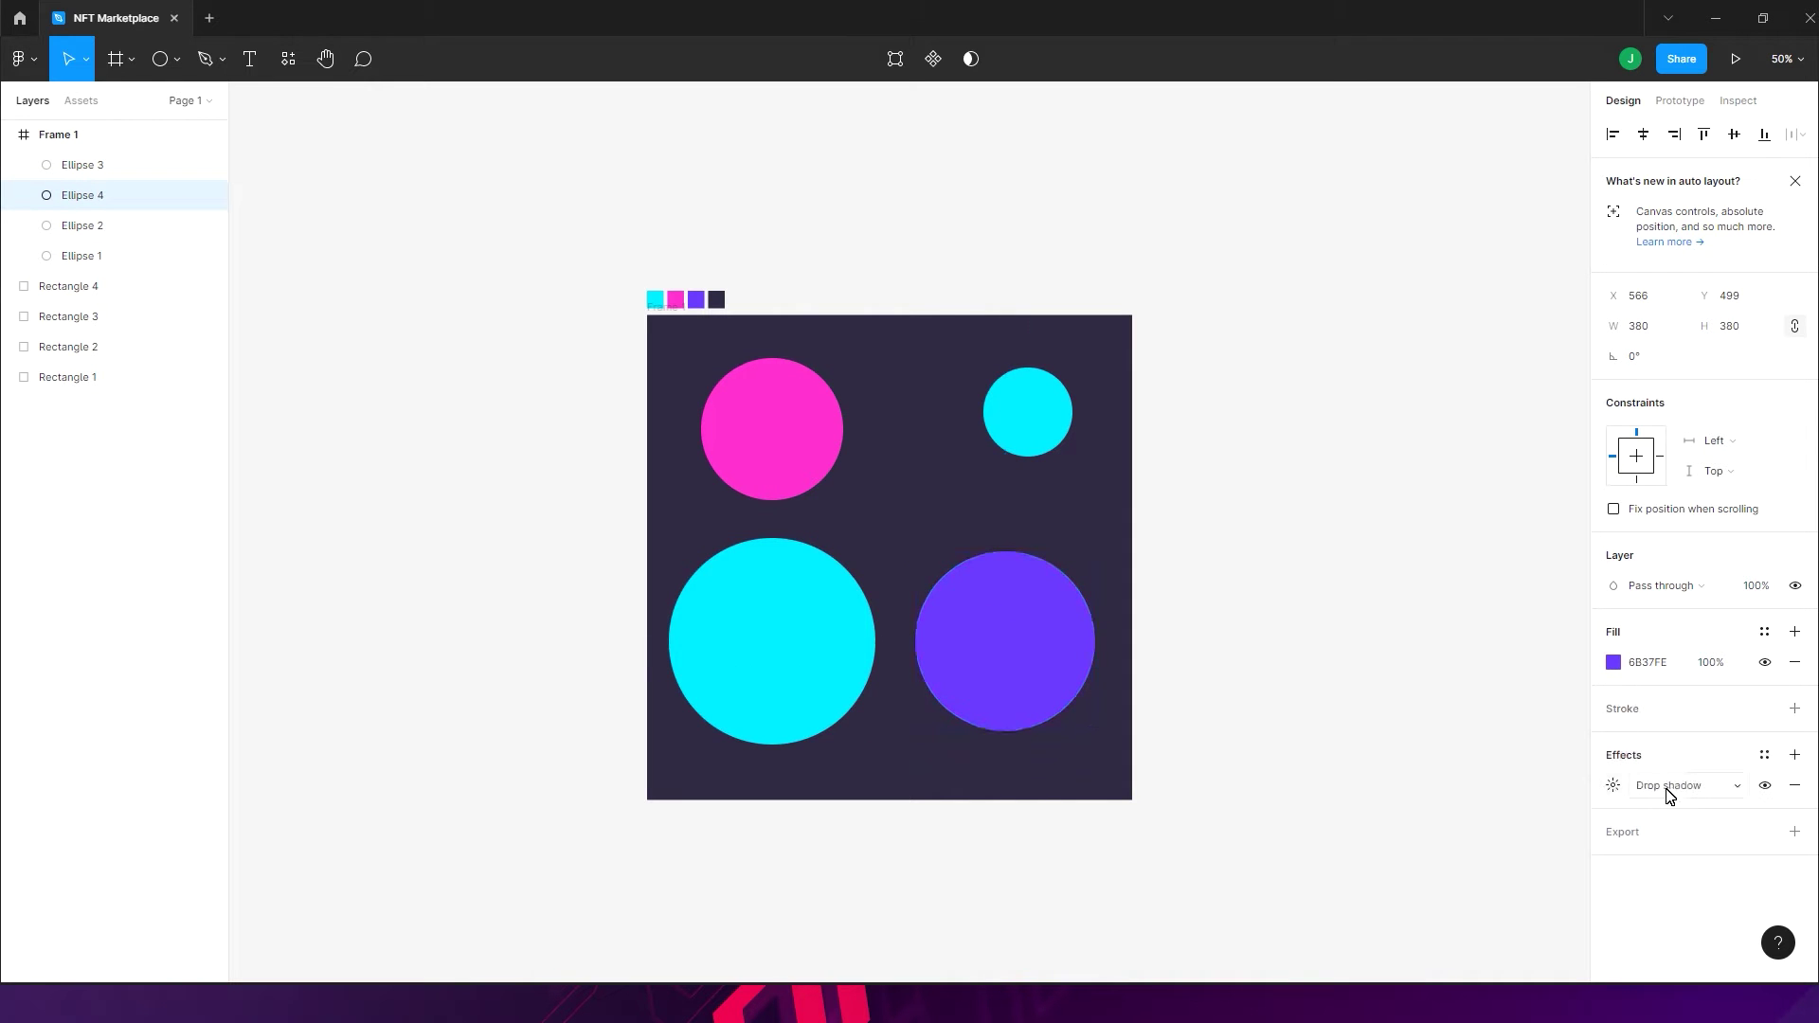
pyautogui.click(1681, 798)
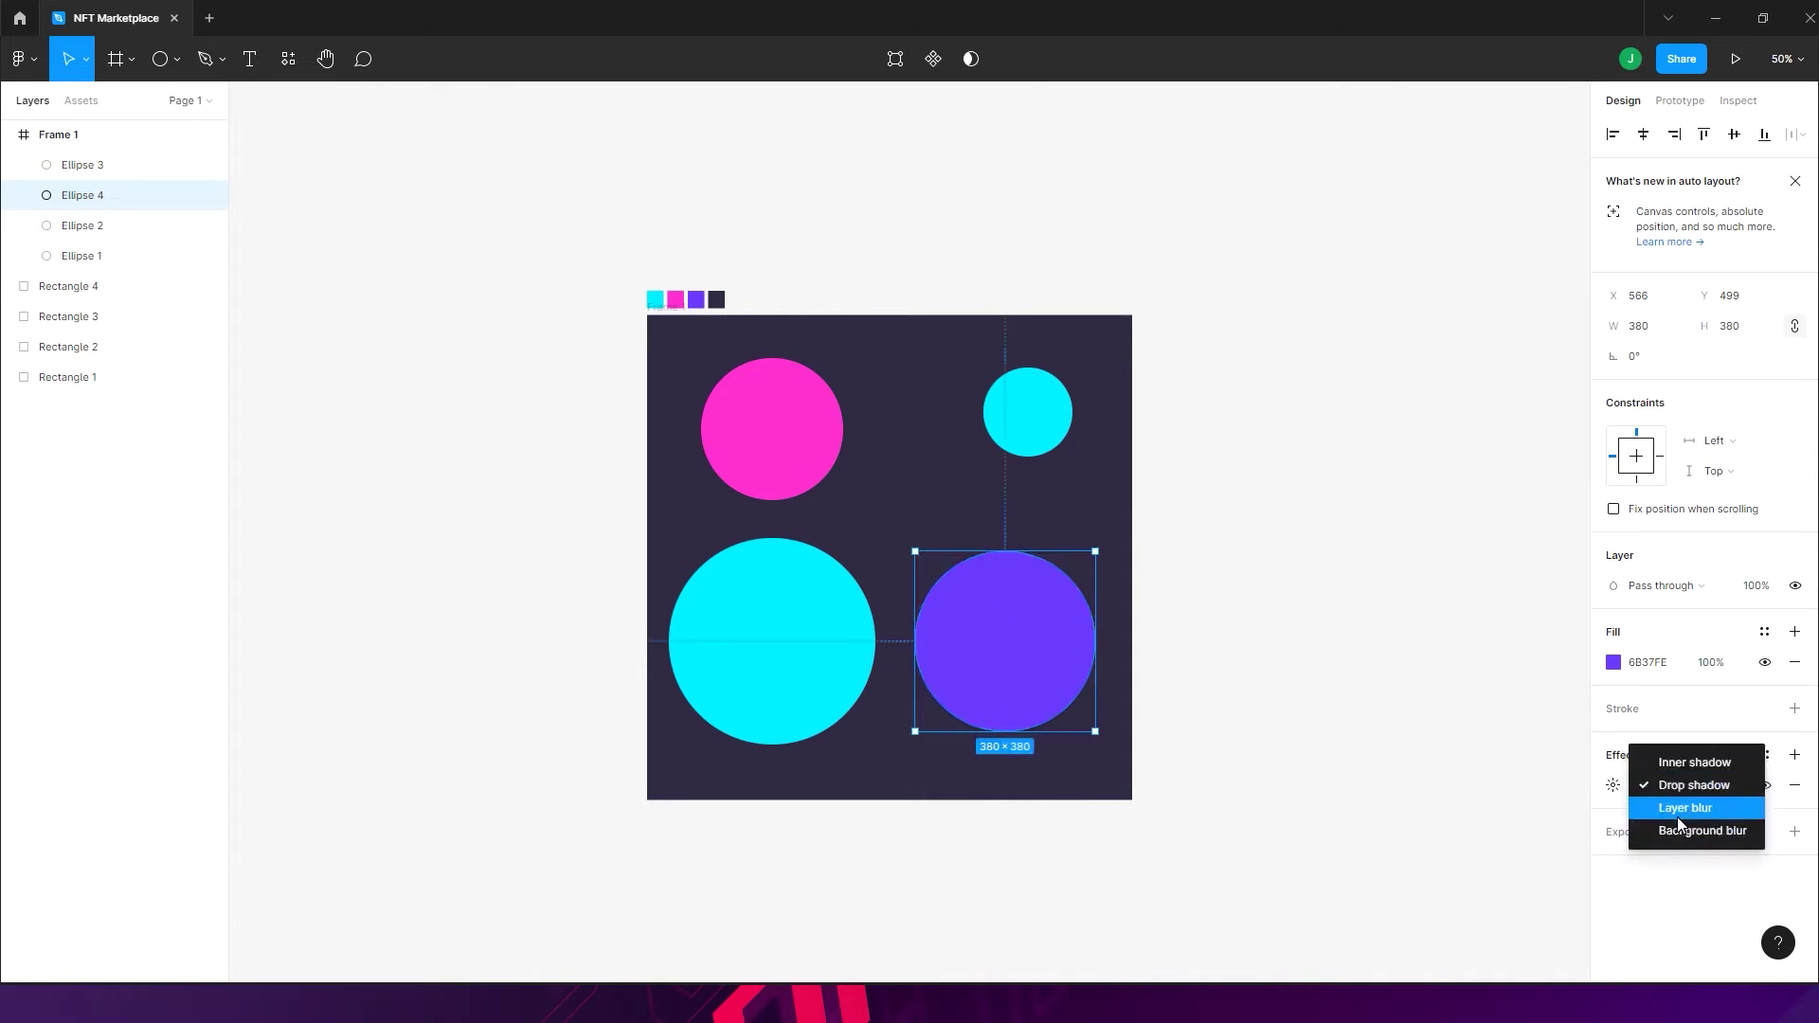
pyautogui.click(1684, 808)
pyautogui.click(1614, 785)
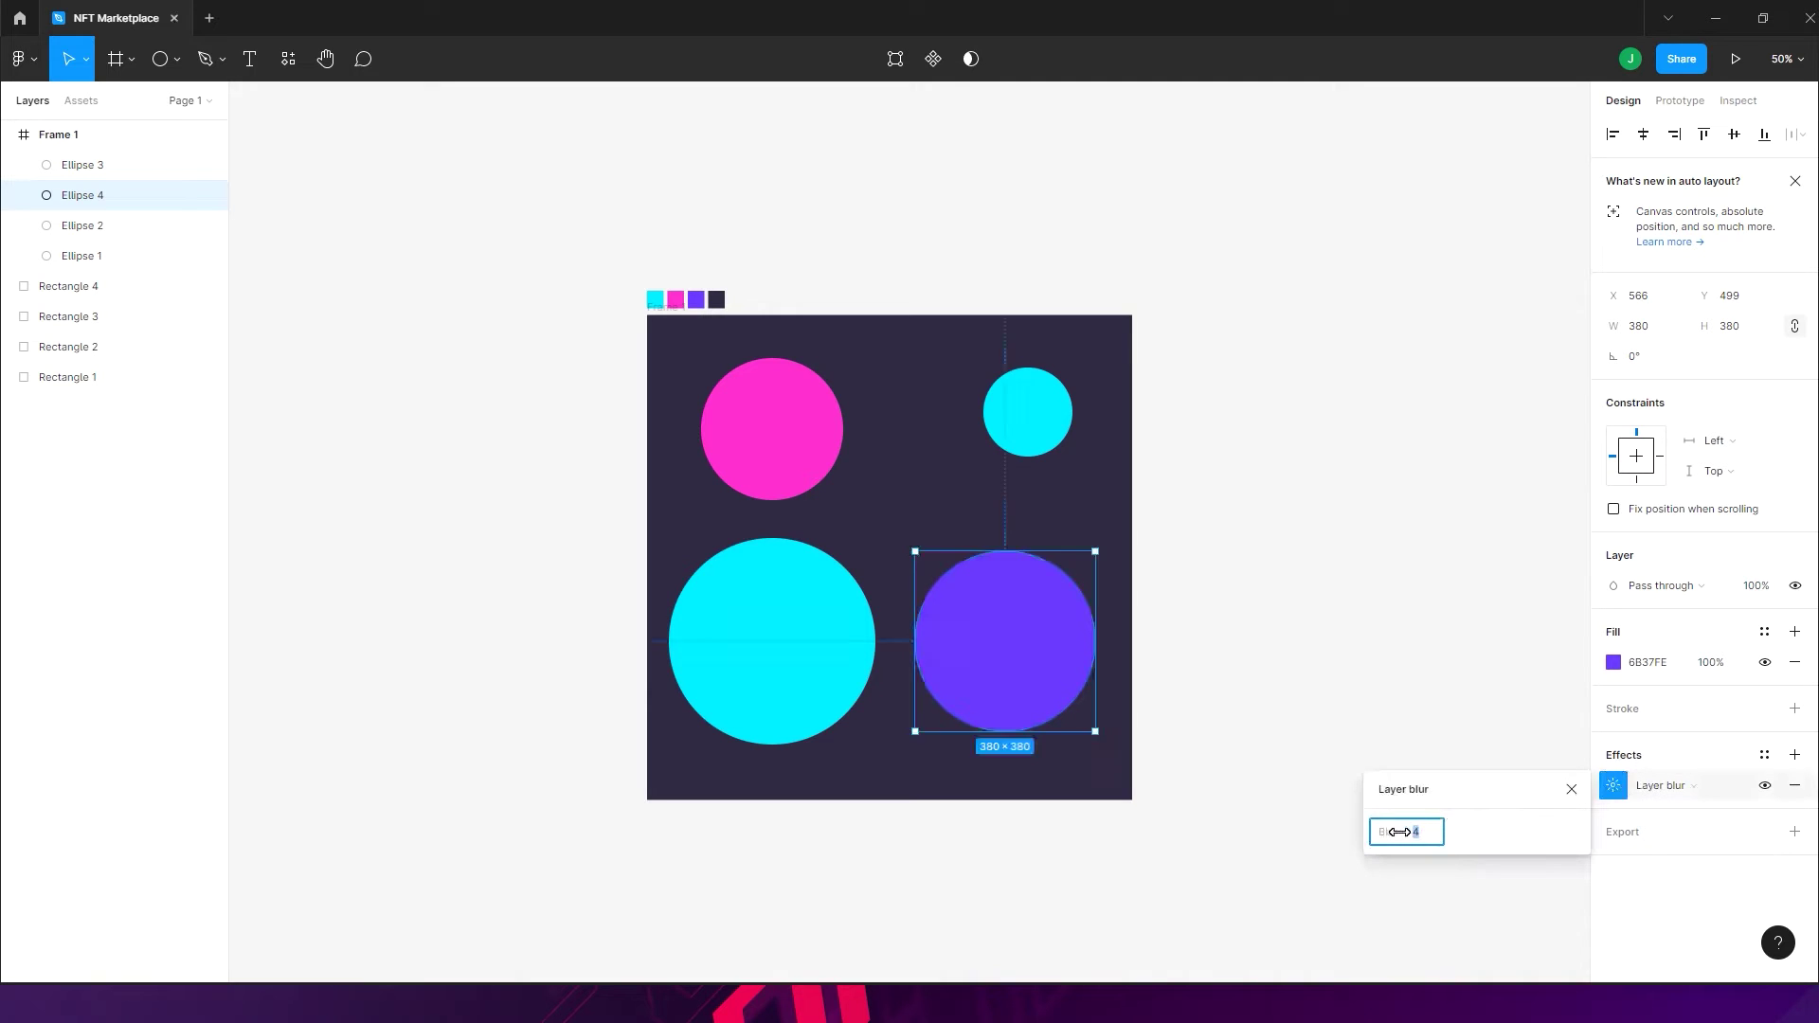
pyautogui.moveTo(1388, 832)
pyautogui.mouseDown()
pyautogui.moveTo(144, 698)
pyautogui.moveTo(444, 574)
pyautogui.moveTo(1392, 817)
pyautogui.mouseUp()
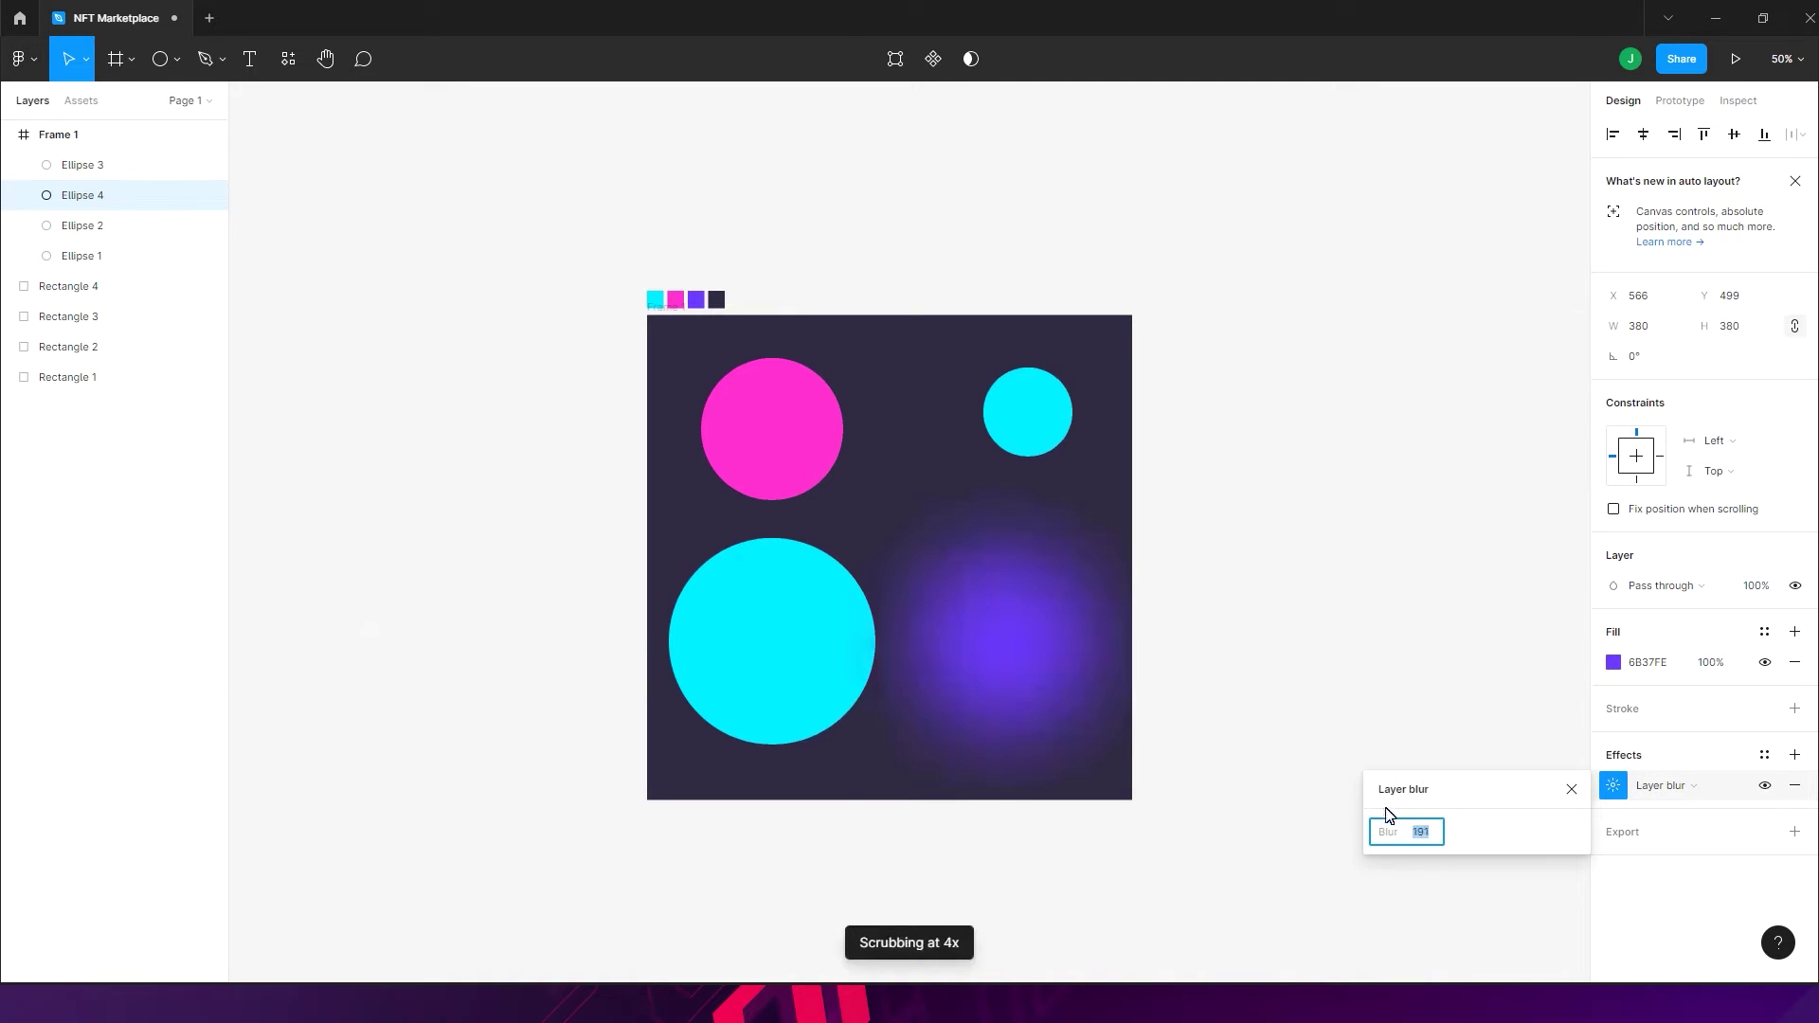
pyautogui.click(1572, 789)
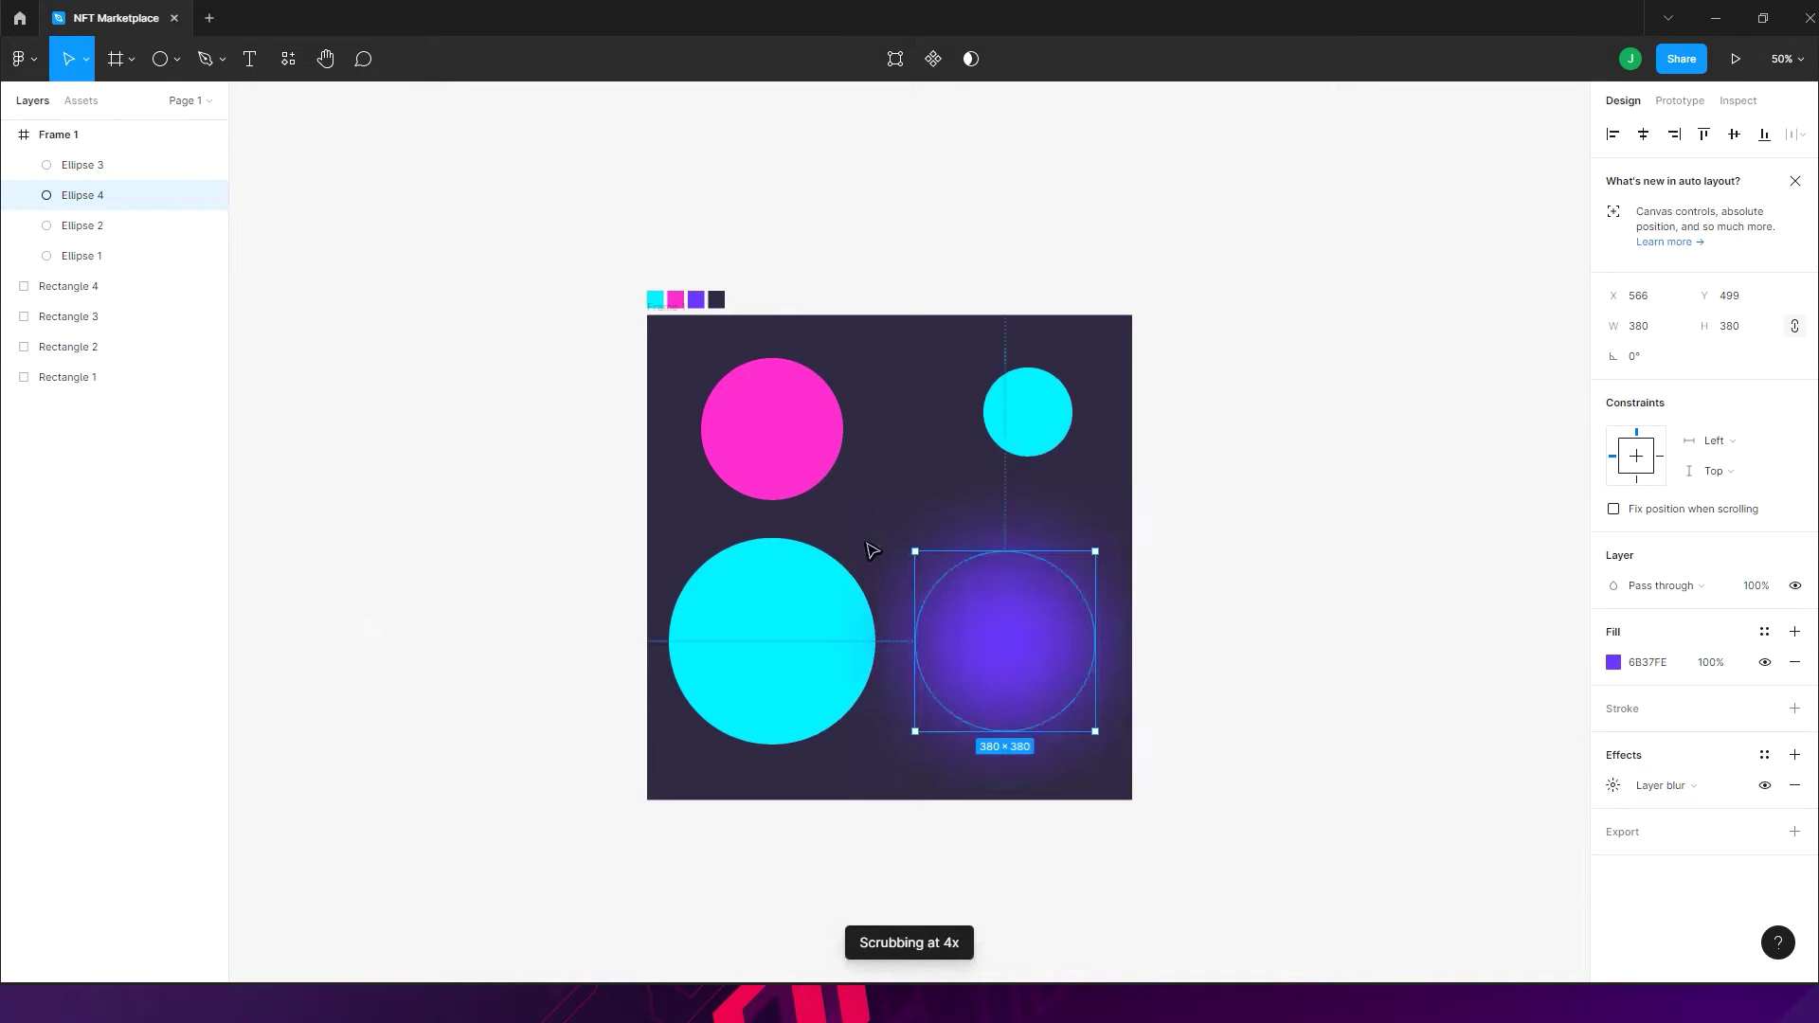
# - Give the large cyan circle a Layer blur of about 271
pyautogui.click(805, 628)
pyautogui.click(1643, 755)
pyautogui.click(1660, 789)
pyautogui.click(1667, 813)
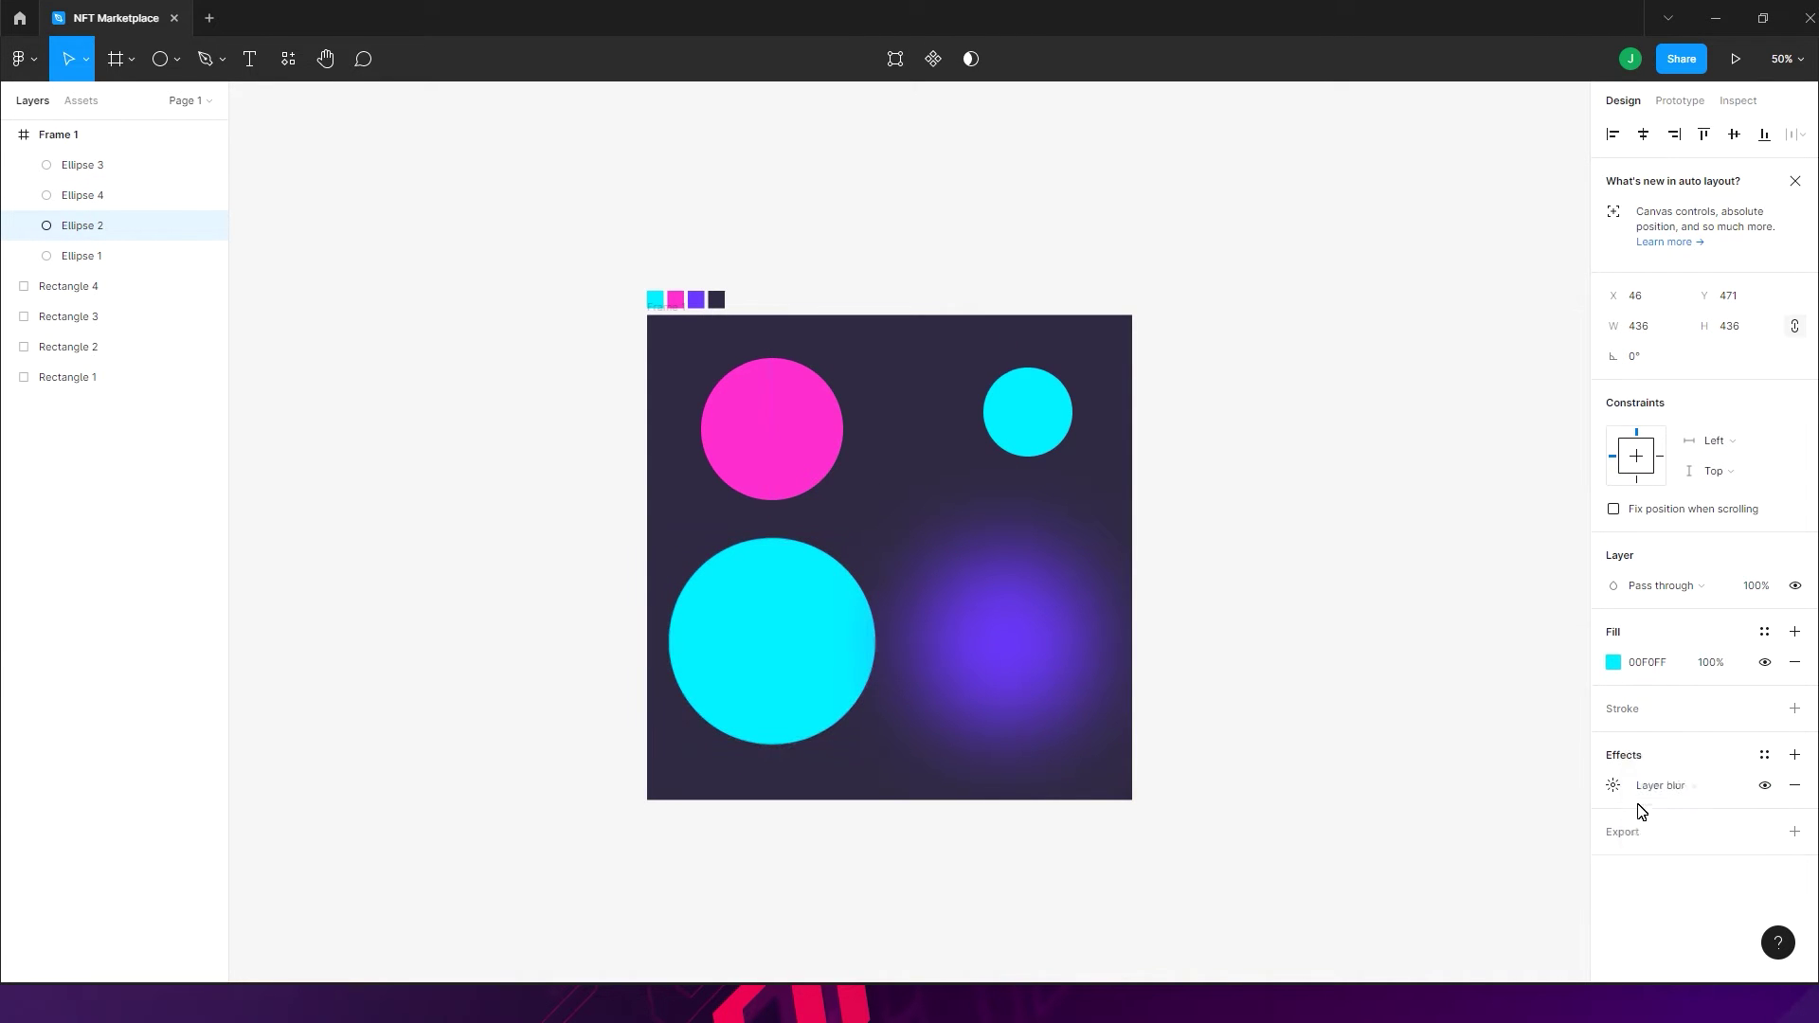
pyautogui.click(1613, 787)
pyautogui.write('24')
pyautogui.press('Return')
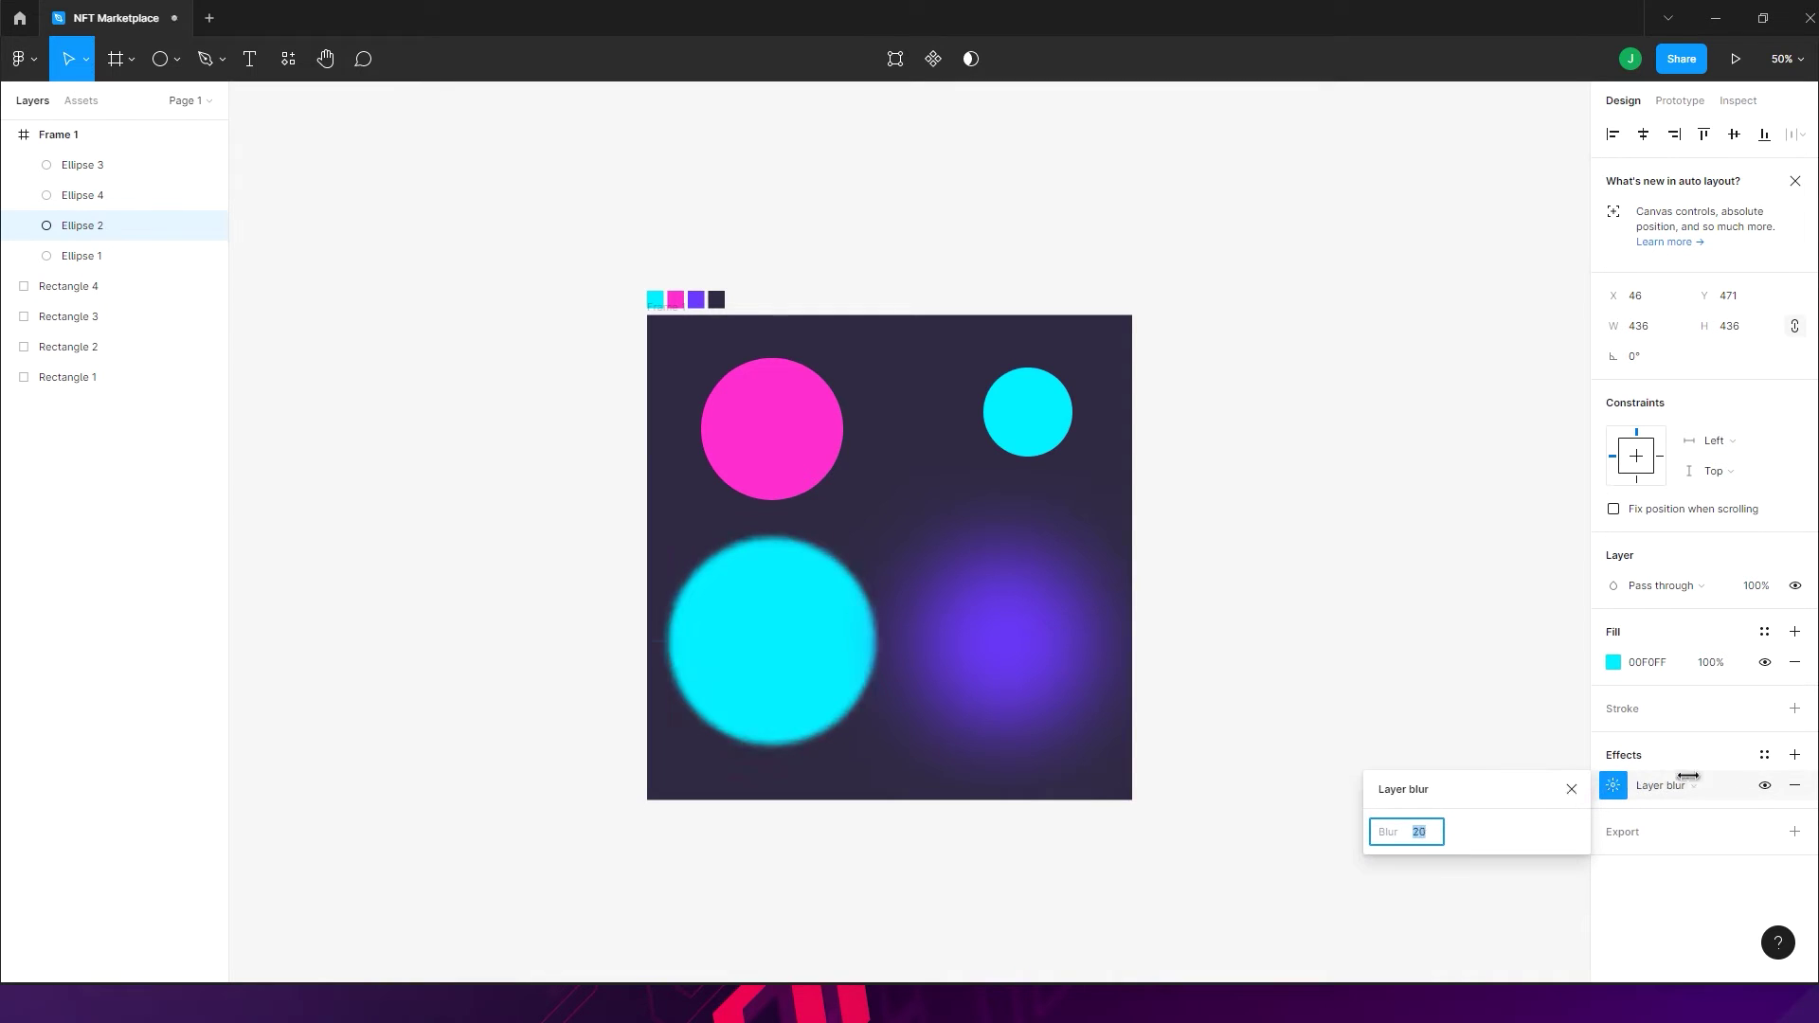
pyautogui.moveTo(1394, 834); pyautogui.dragTo(1242, 828)
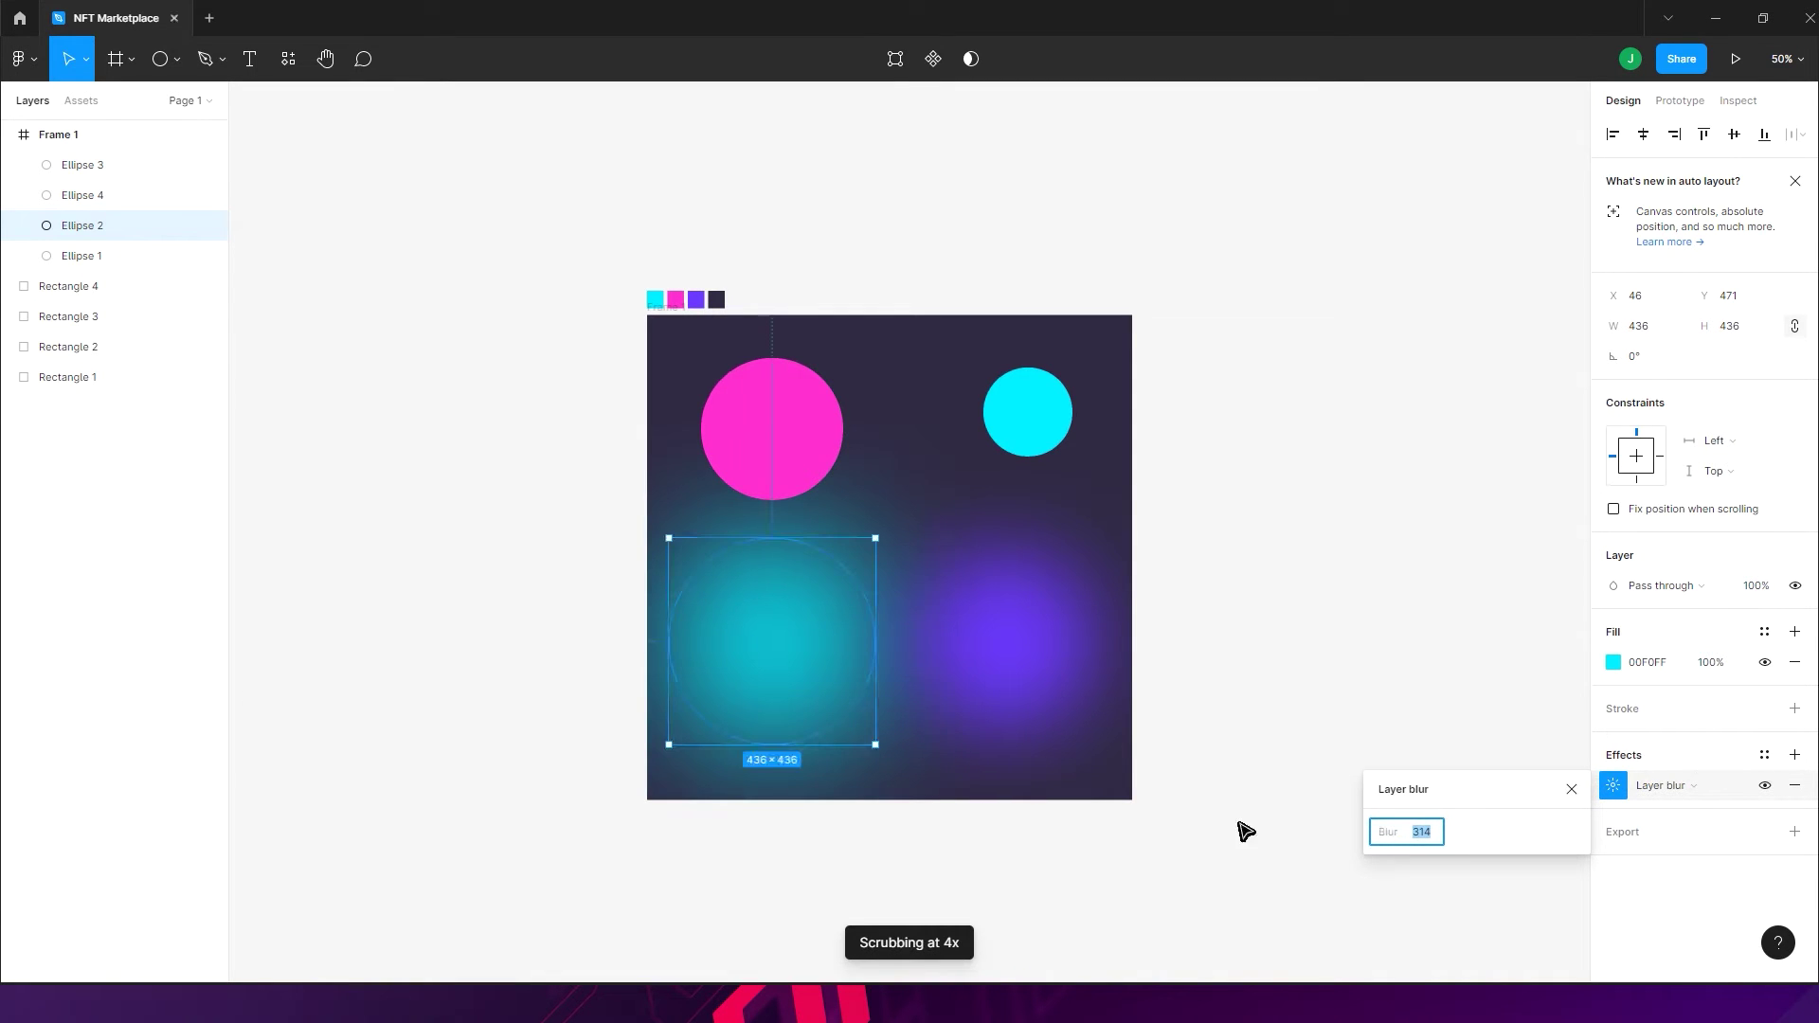
pyautogui.moveTo(1388, 832); pyautogui.dragTo(578, 766)
pyautogui.click(1572, 789)
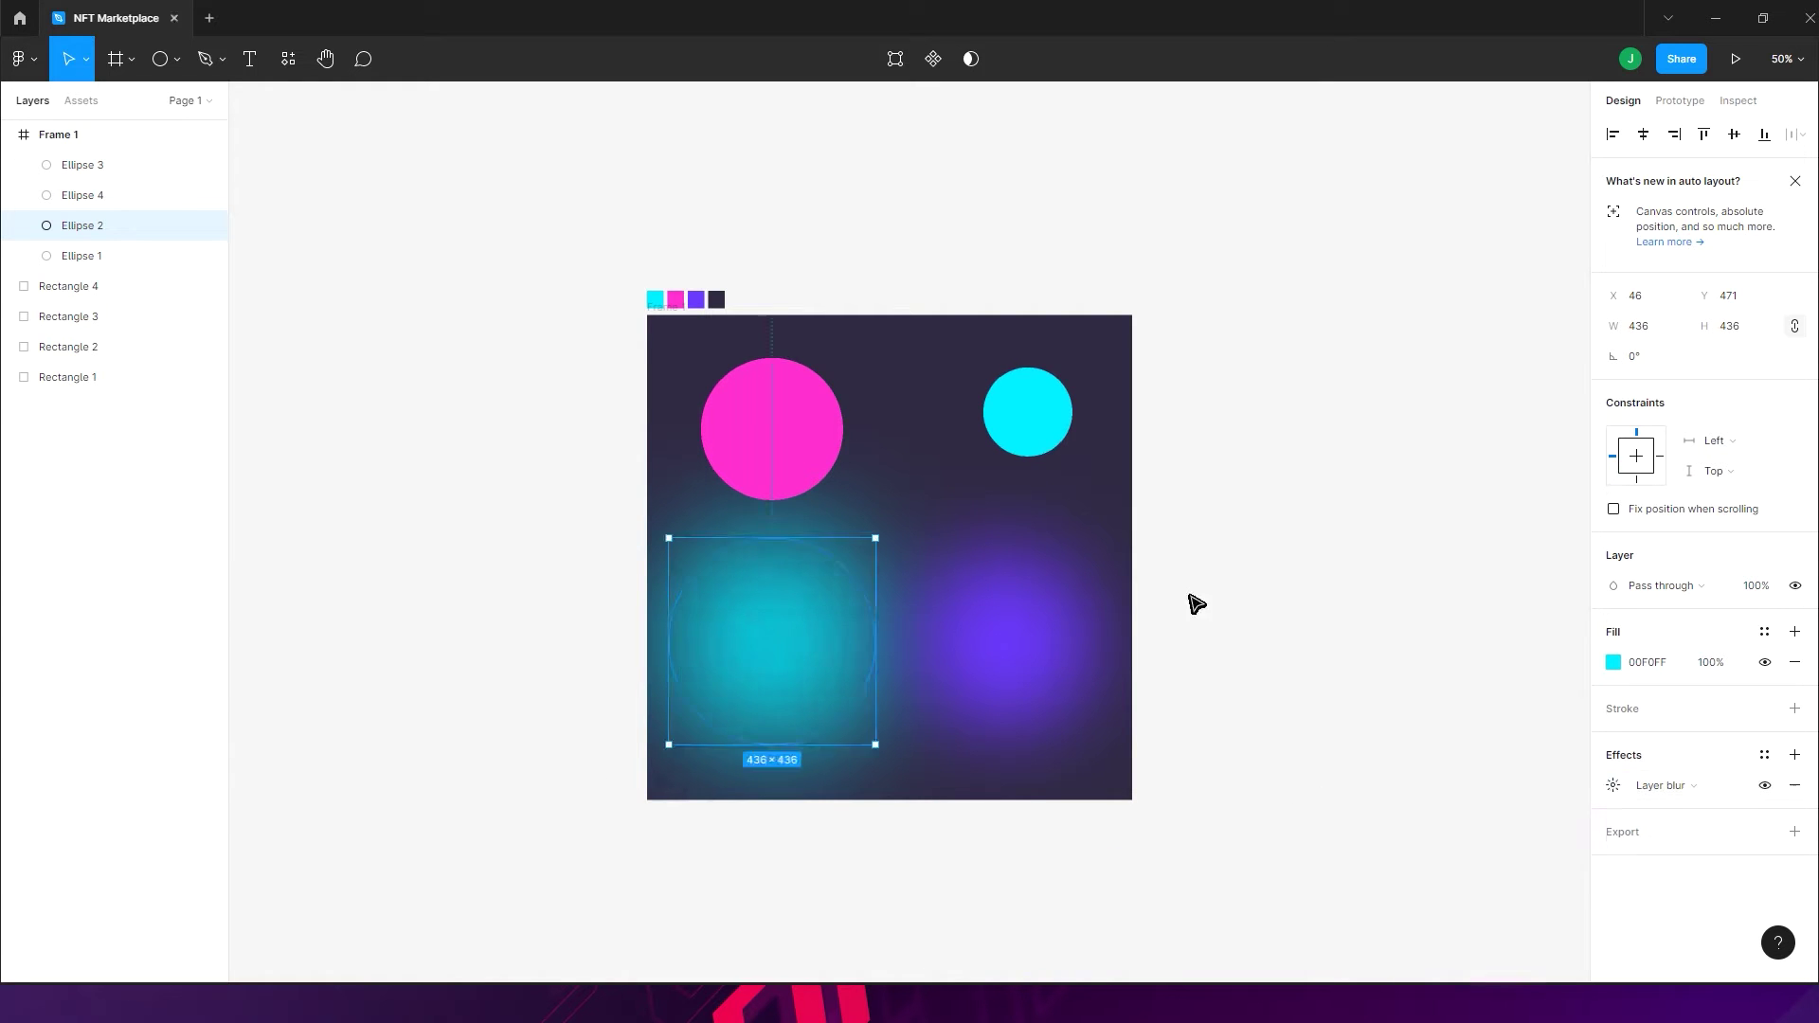
# - Add a heavy Layer blur to the pink circle
pyautogui.click(831, 460)
pyautogui.click(1635, 758)
pyautogui.click(1669, 786)
pyautogui.click(1683, 816)
pyautogui.click(1614, 785)
pyautogui.moveTo(1392, 829); pyautogui.dragTo(947, 465)
pyautogui.click(1571, 789)
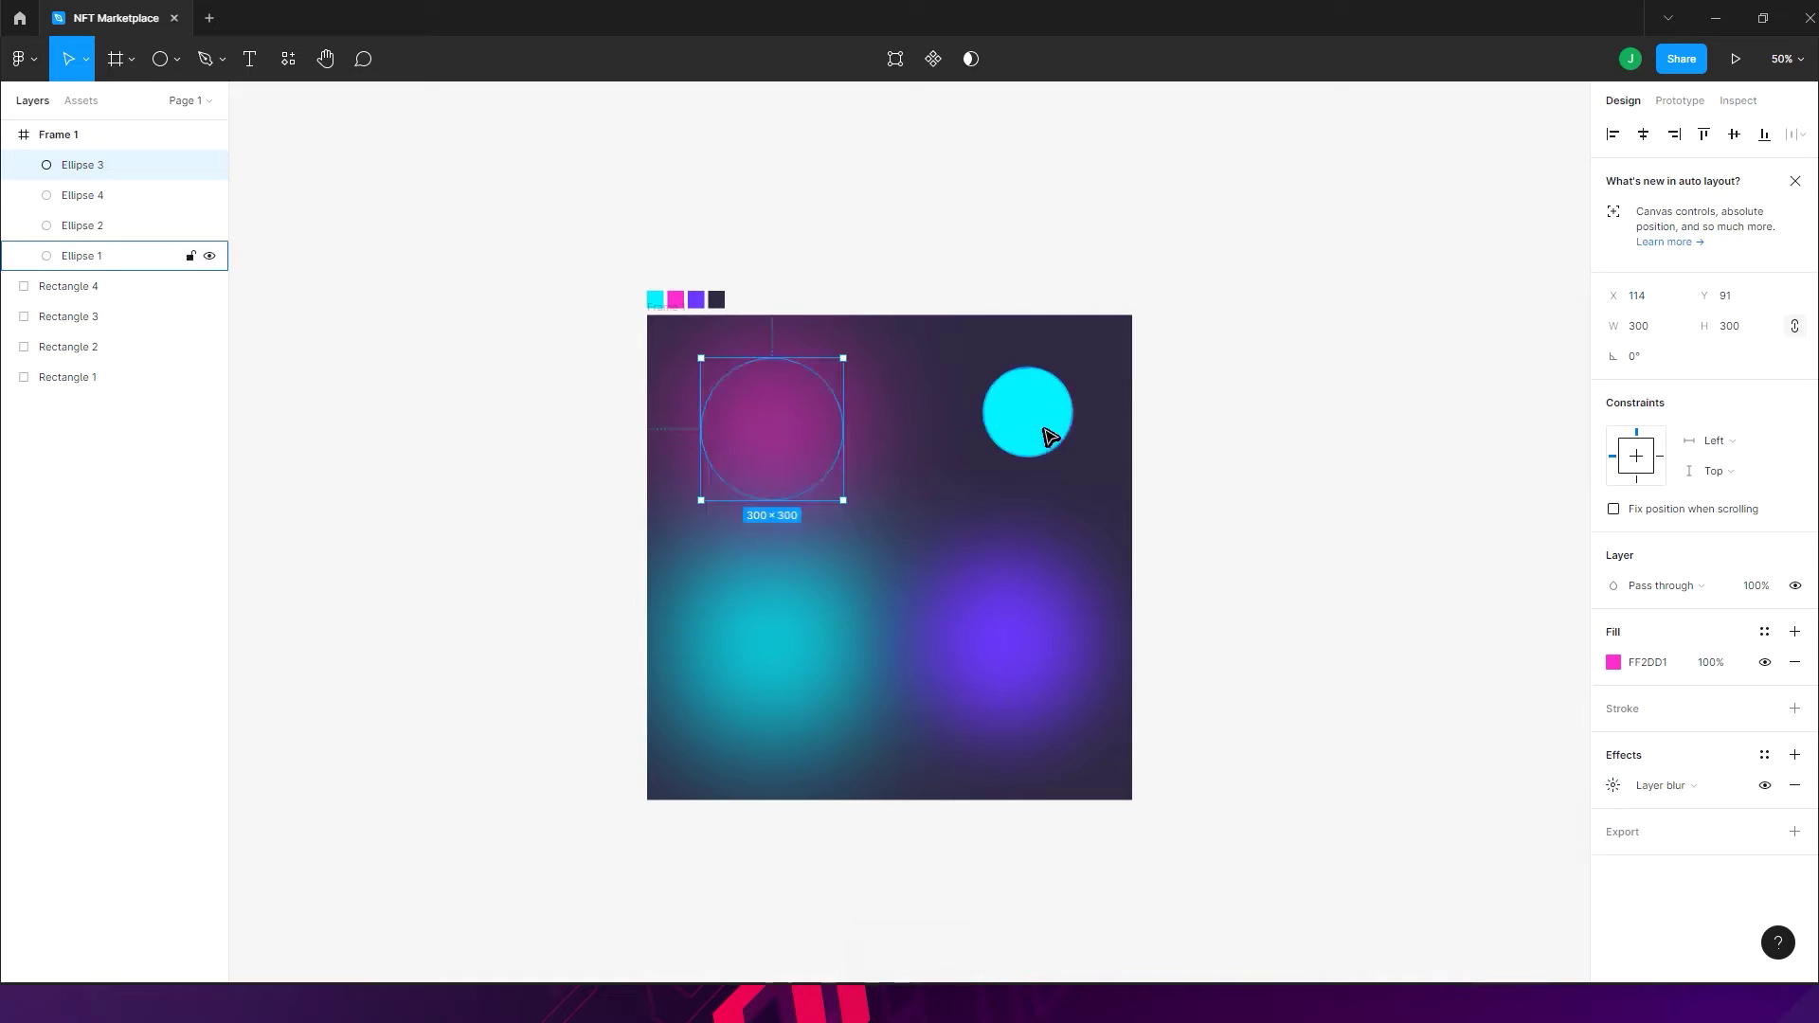
# - Add a heavy Layer blur to the small cyan circle
pyautogui.click(1053, 432)
pyautogui.click(1632, 755)
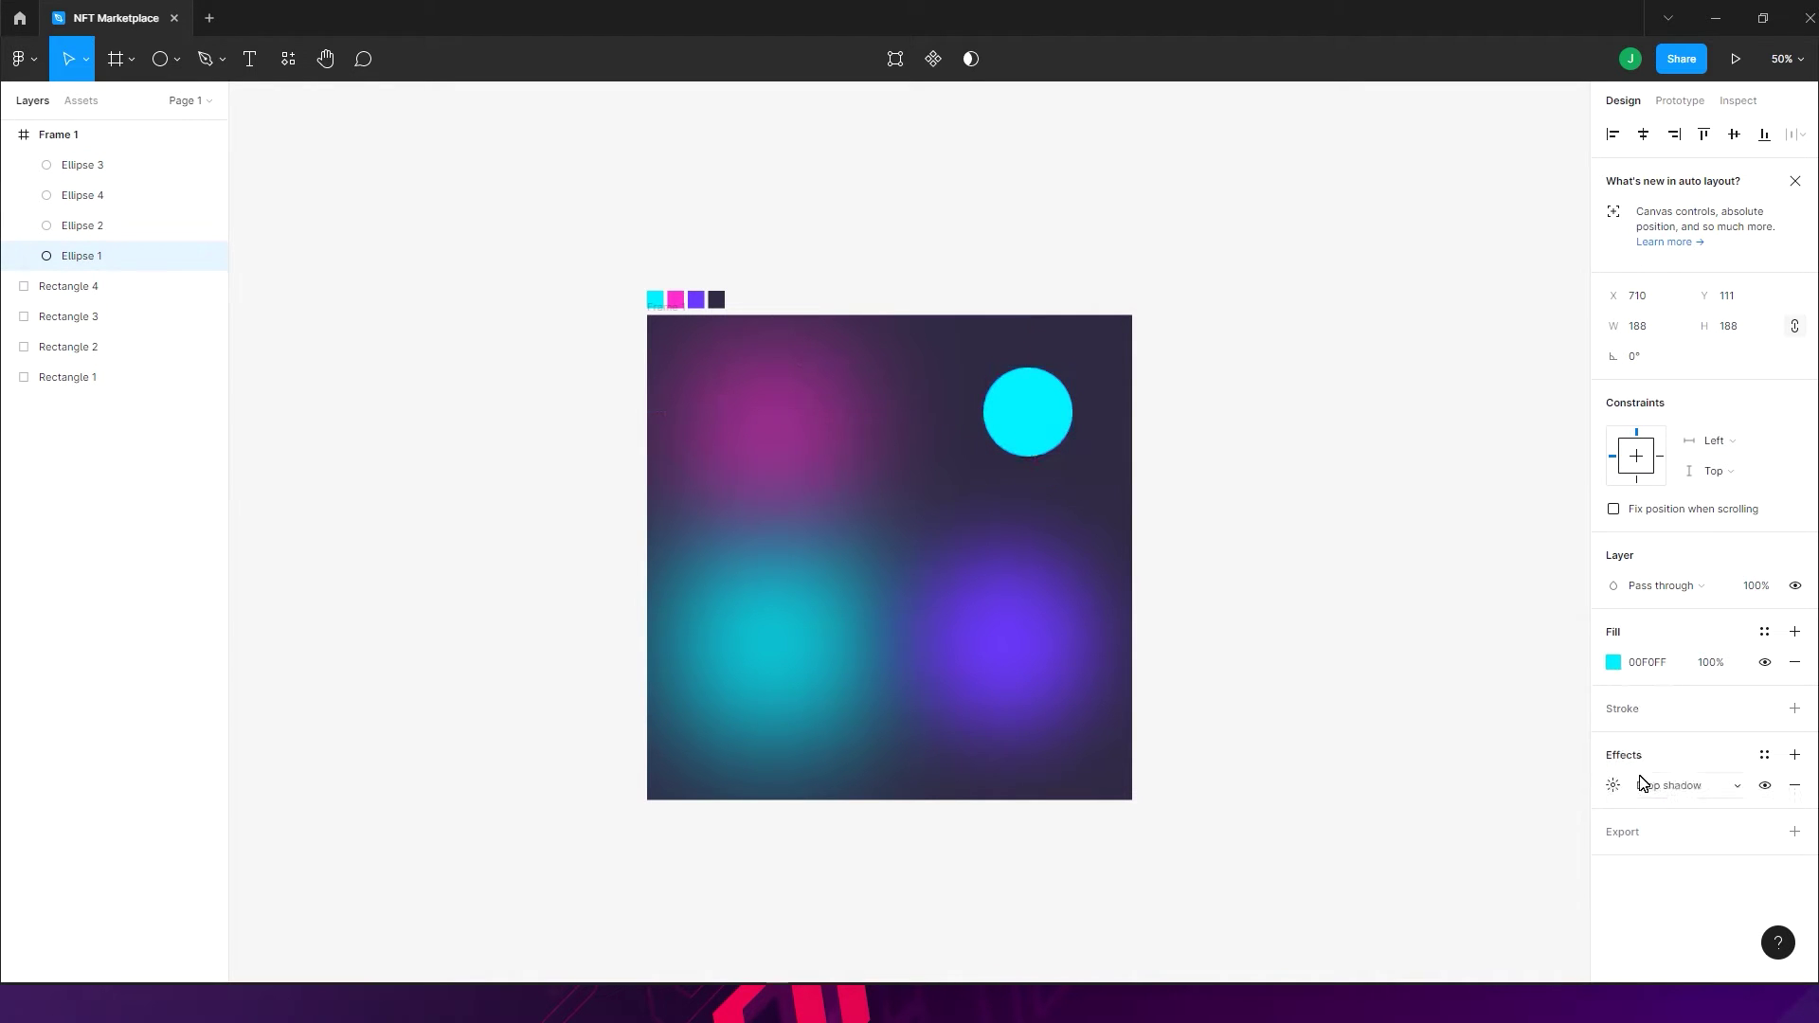
pyautogui.click(1646, 786)
pyautogui.click(1661, 811)
pyautogui.click(1615, 787)
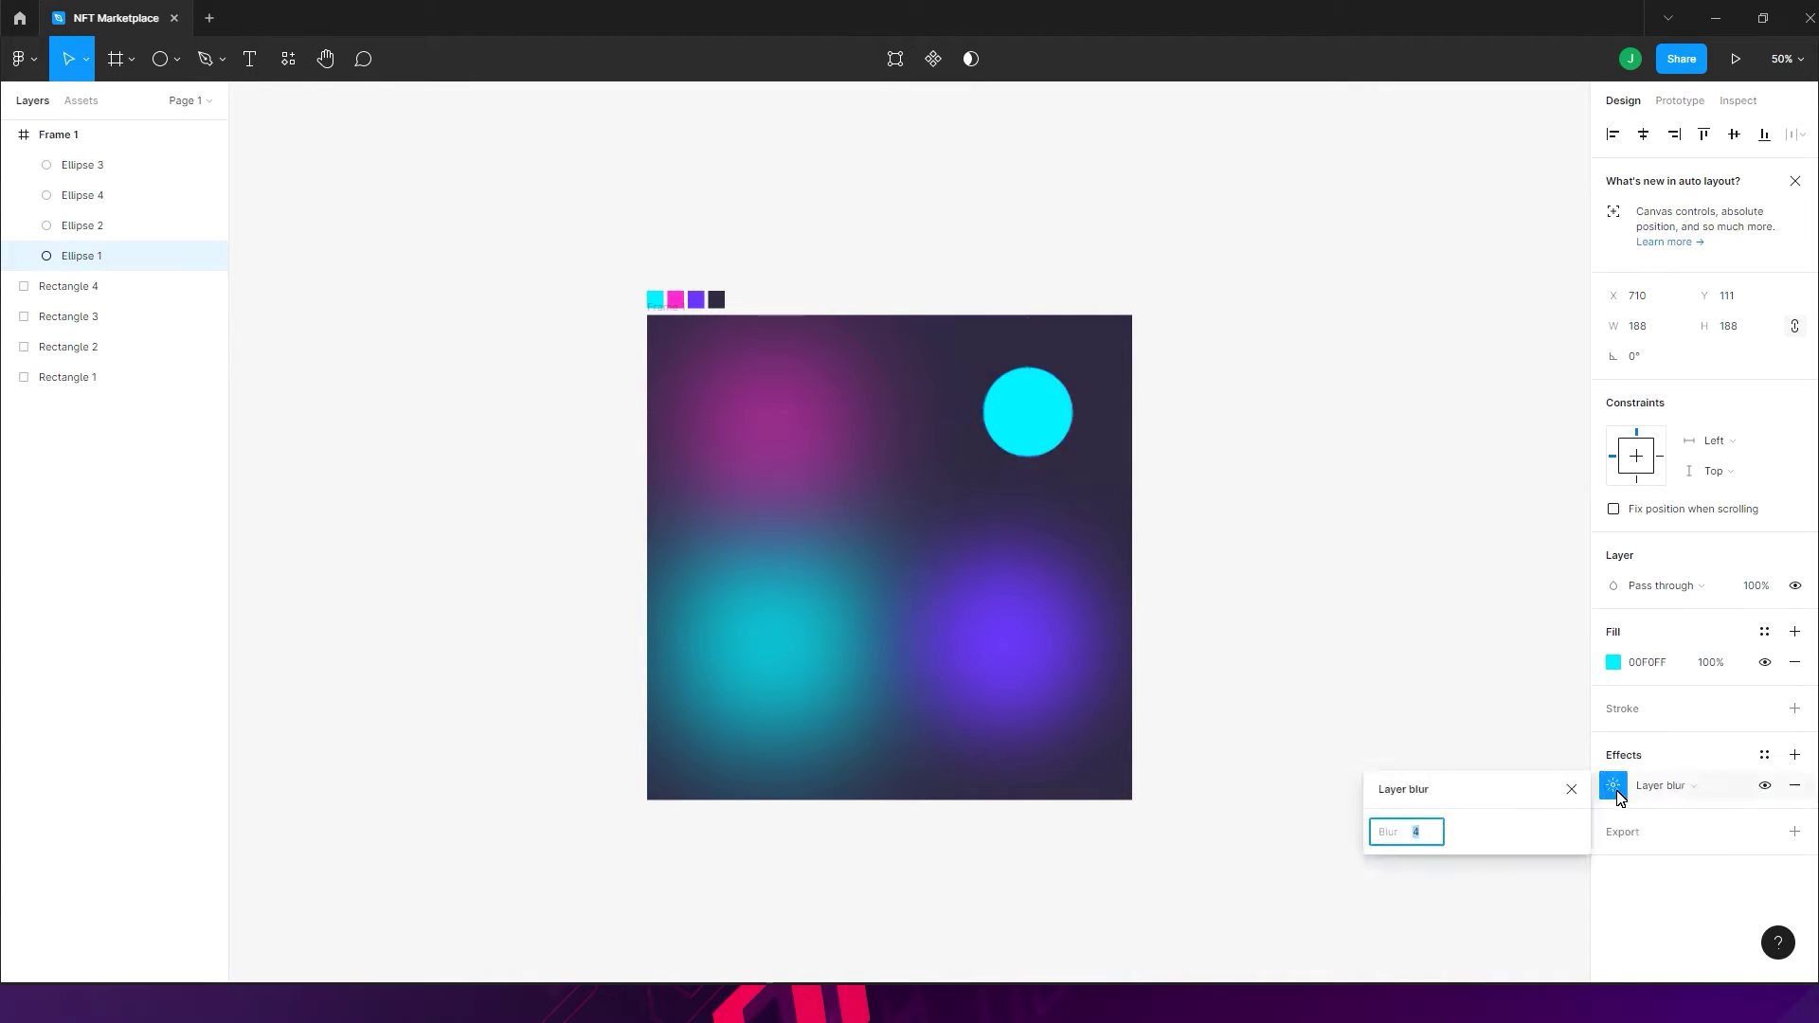
pyautogui.moveTo(1418, 830); pyautogui.dragTo(978, 492)
pyautogui.click(1570, 789)
# - Rearrange the four glows and enlarge the purple glow to 476×476
pyautogui.moveTo(1037, 649); pyautogui.dragTo(1002, 600)
pyautogui.moveTo(711, 630); pyautogui.dragTo(729, 616)
pyautogui.moveTo(985, 463)
pyautogui.mouseDown()
pyautogui.moveTo(1007, 435)
pyautogui.moveTo(991, 431)
pyautogui.mouseUp()
pyautogui.moveTo(853, 428); pyautogui.dragTo(925, 457)
pyautogui.click(1178, 495)
pyautogui.click(1035, 621)
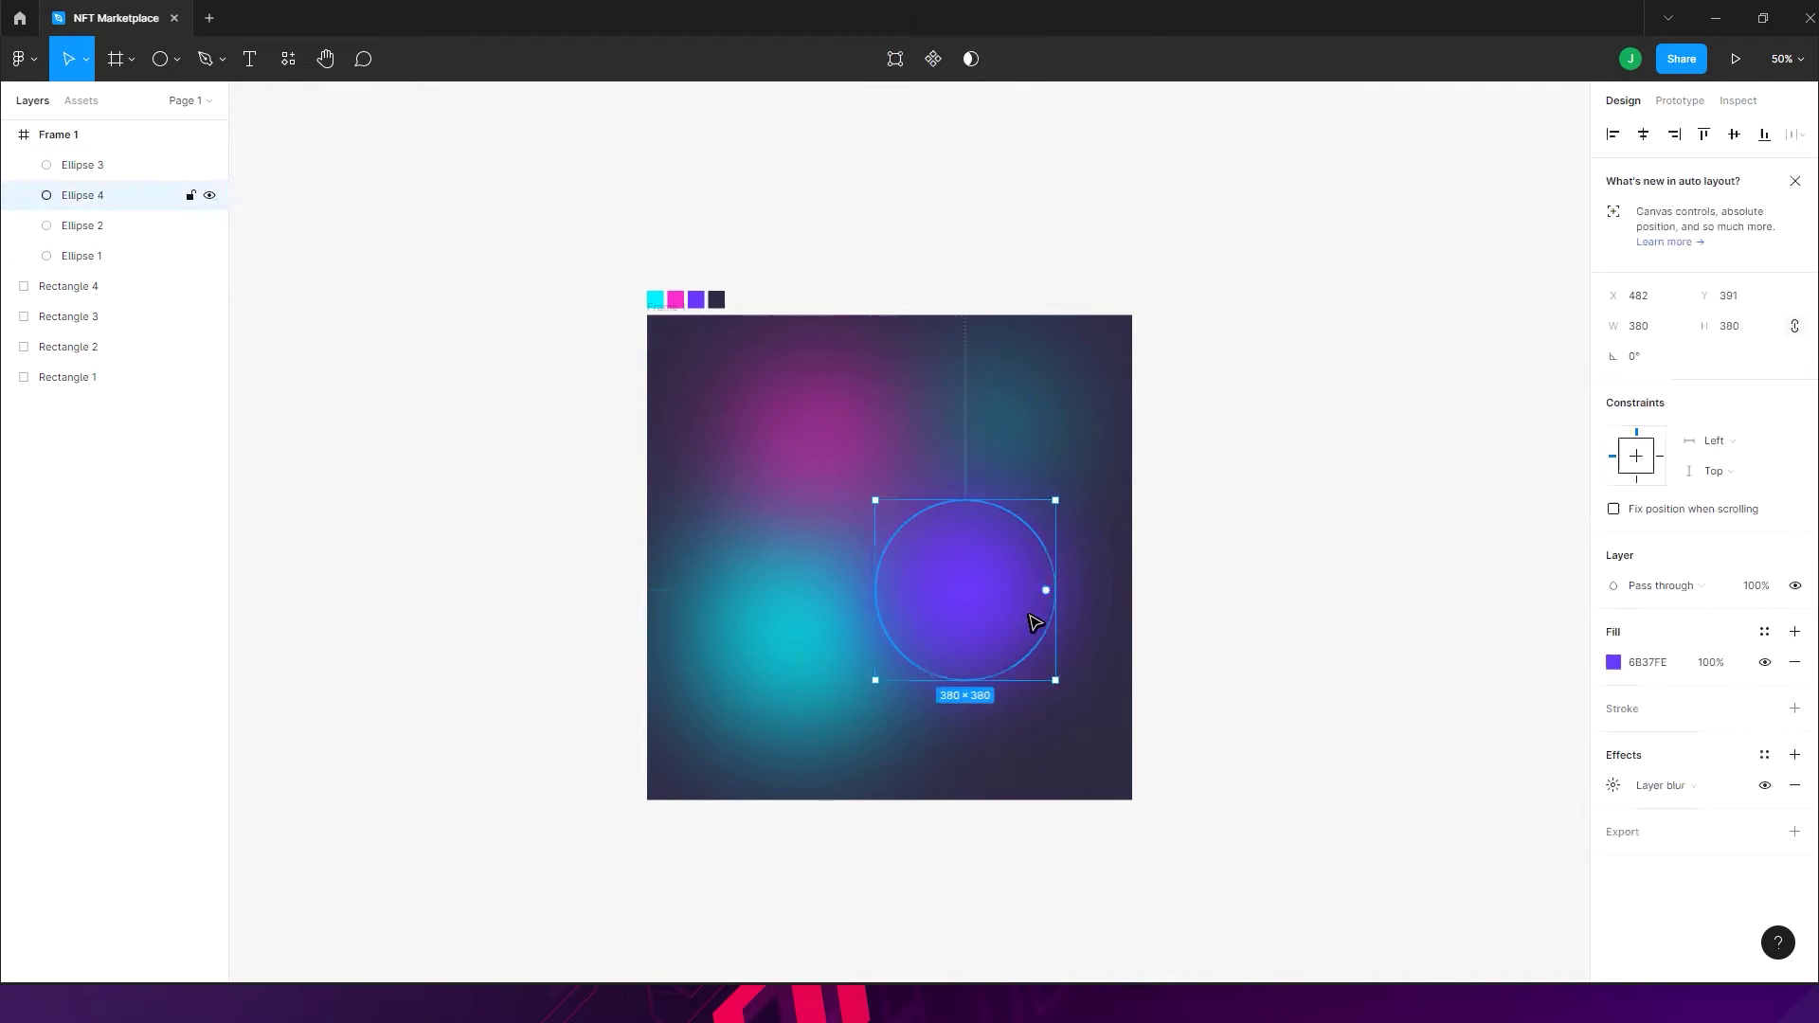
pyautogui.moveTo(1058, 681); pyautogui.dragTo(1100, 725)
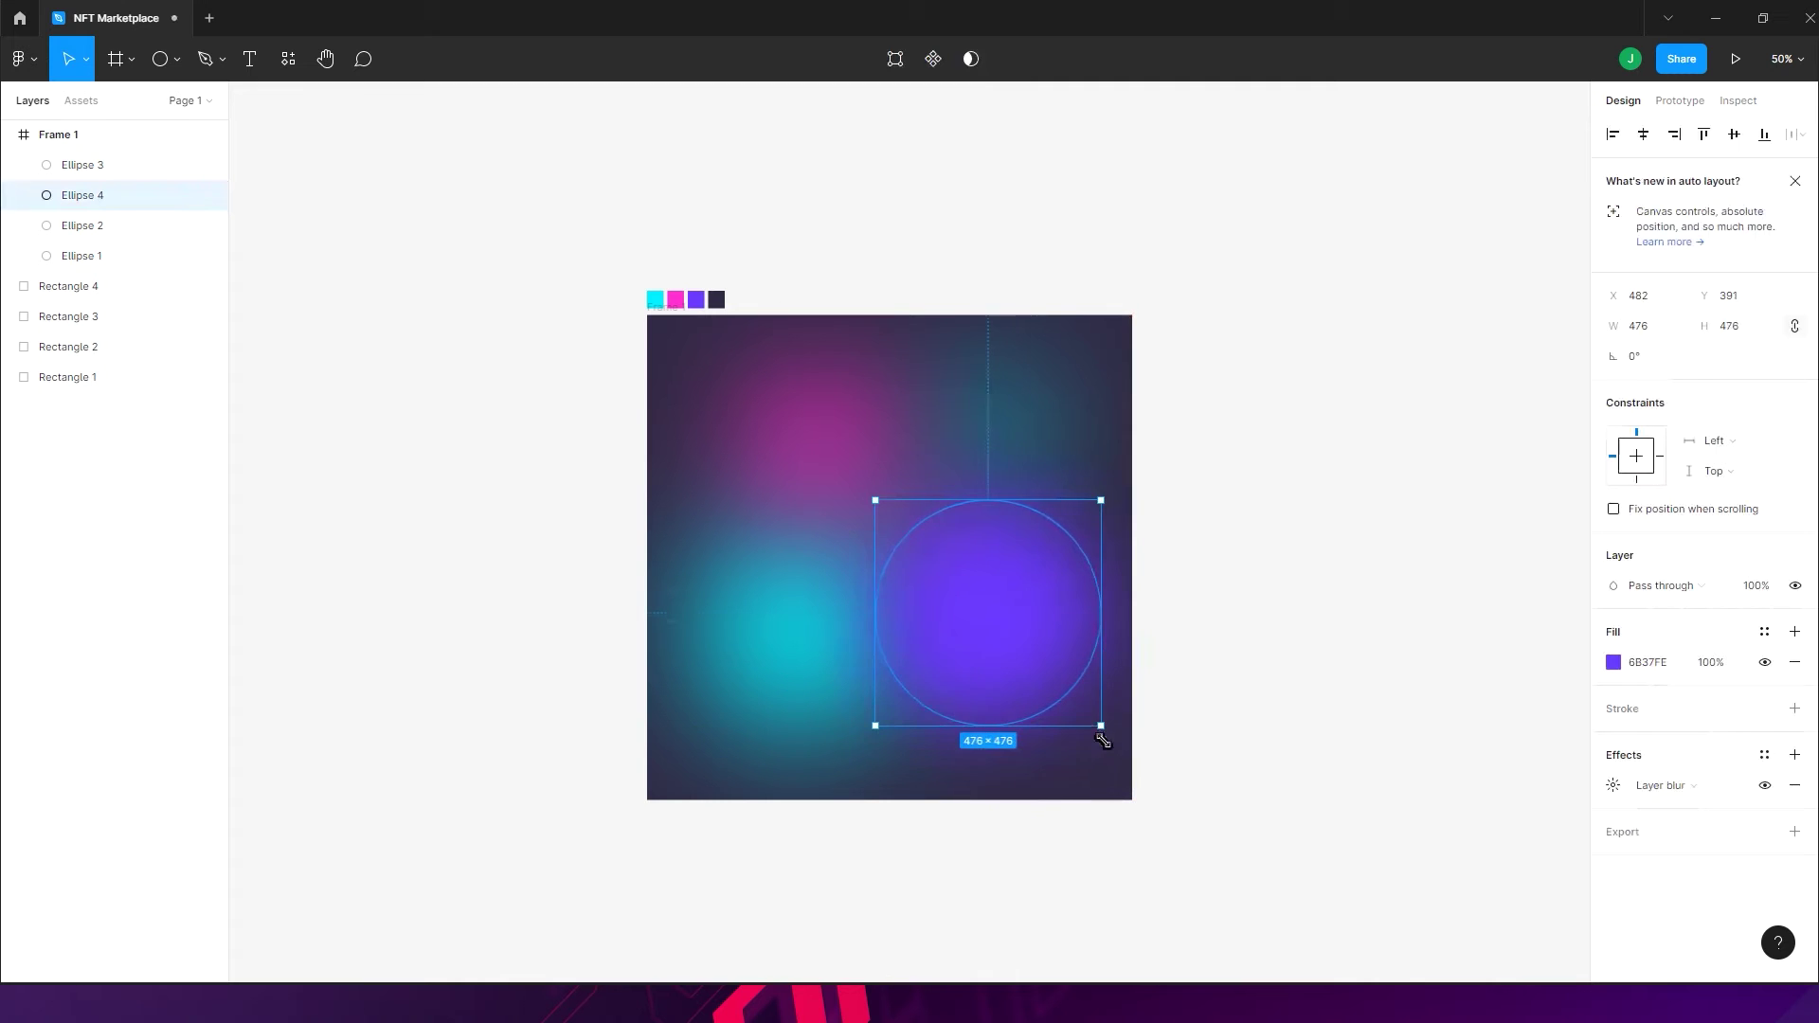
pyautogui.click(1222, 642)
pyautogui.click(666, 309)
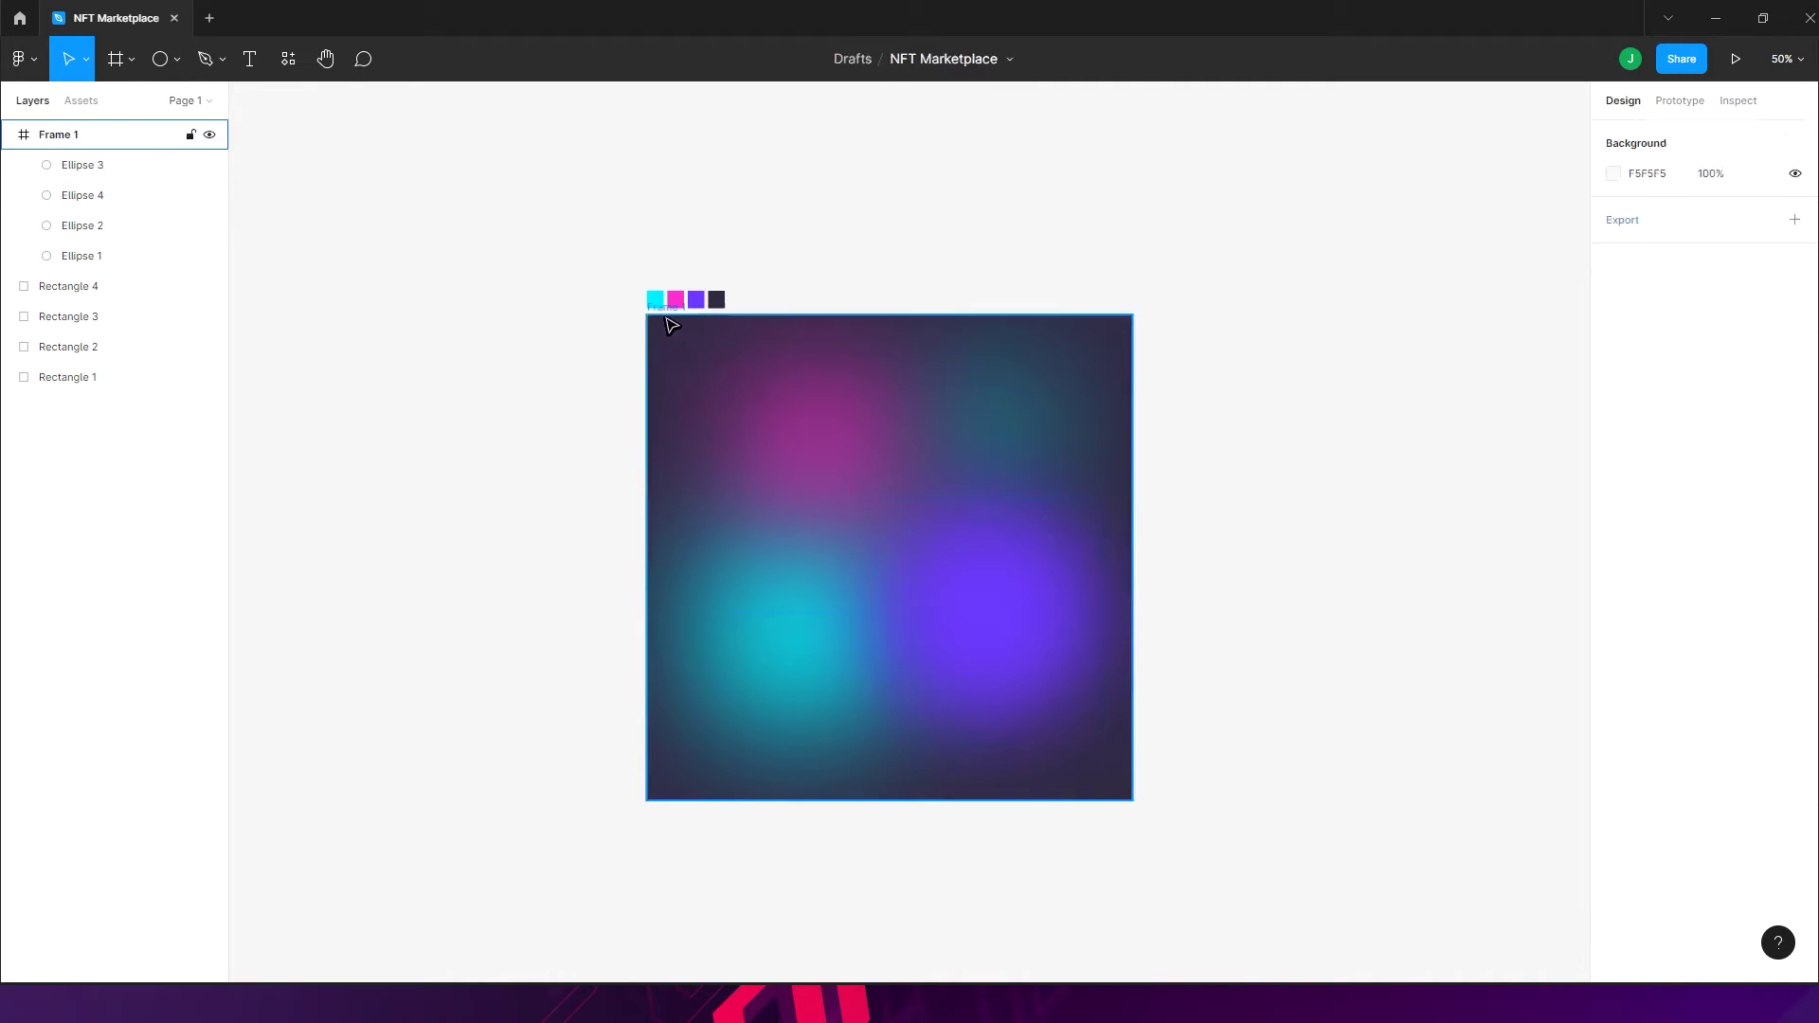
# - Set Frame 1's width to 1920
pyautogui.click(1653, 357)
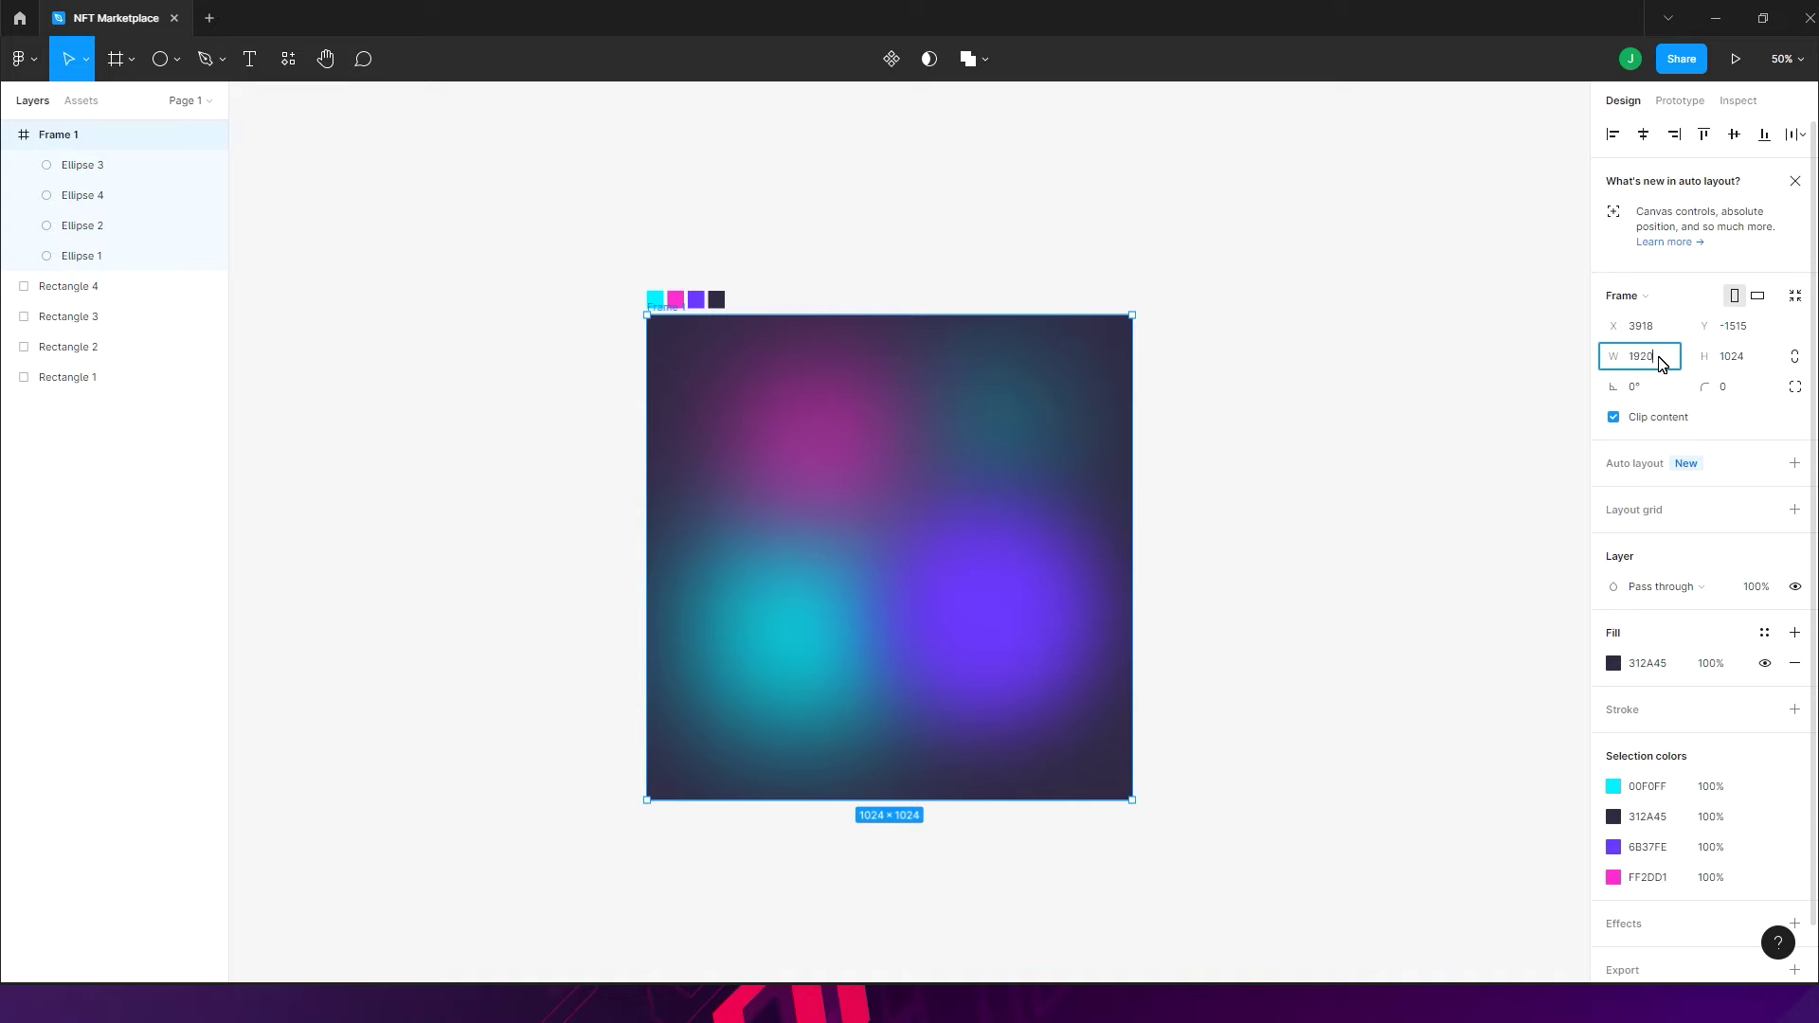
pyautogui.write('1920')
pyautogui.press('Return')
pyautogui.moveTo(1051, 314); pyautogui.dragTo(812, 252)
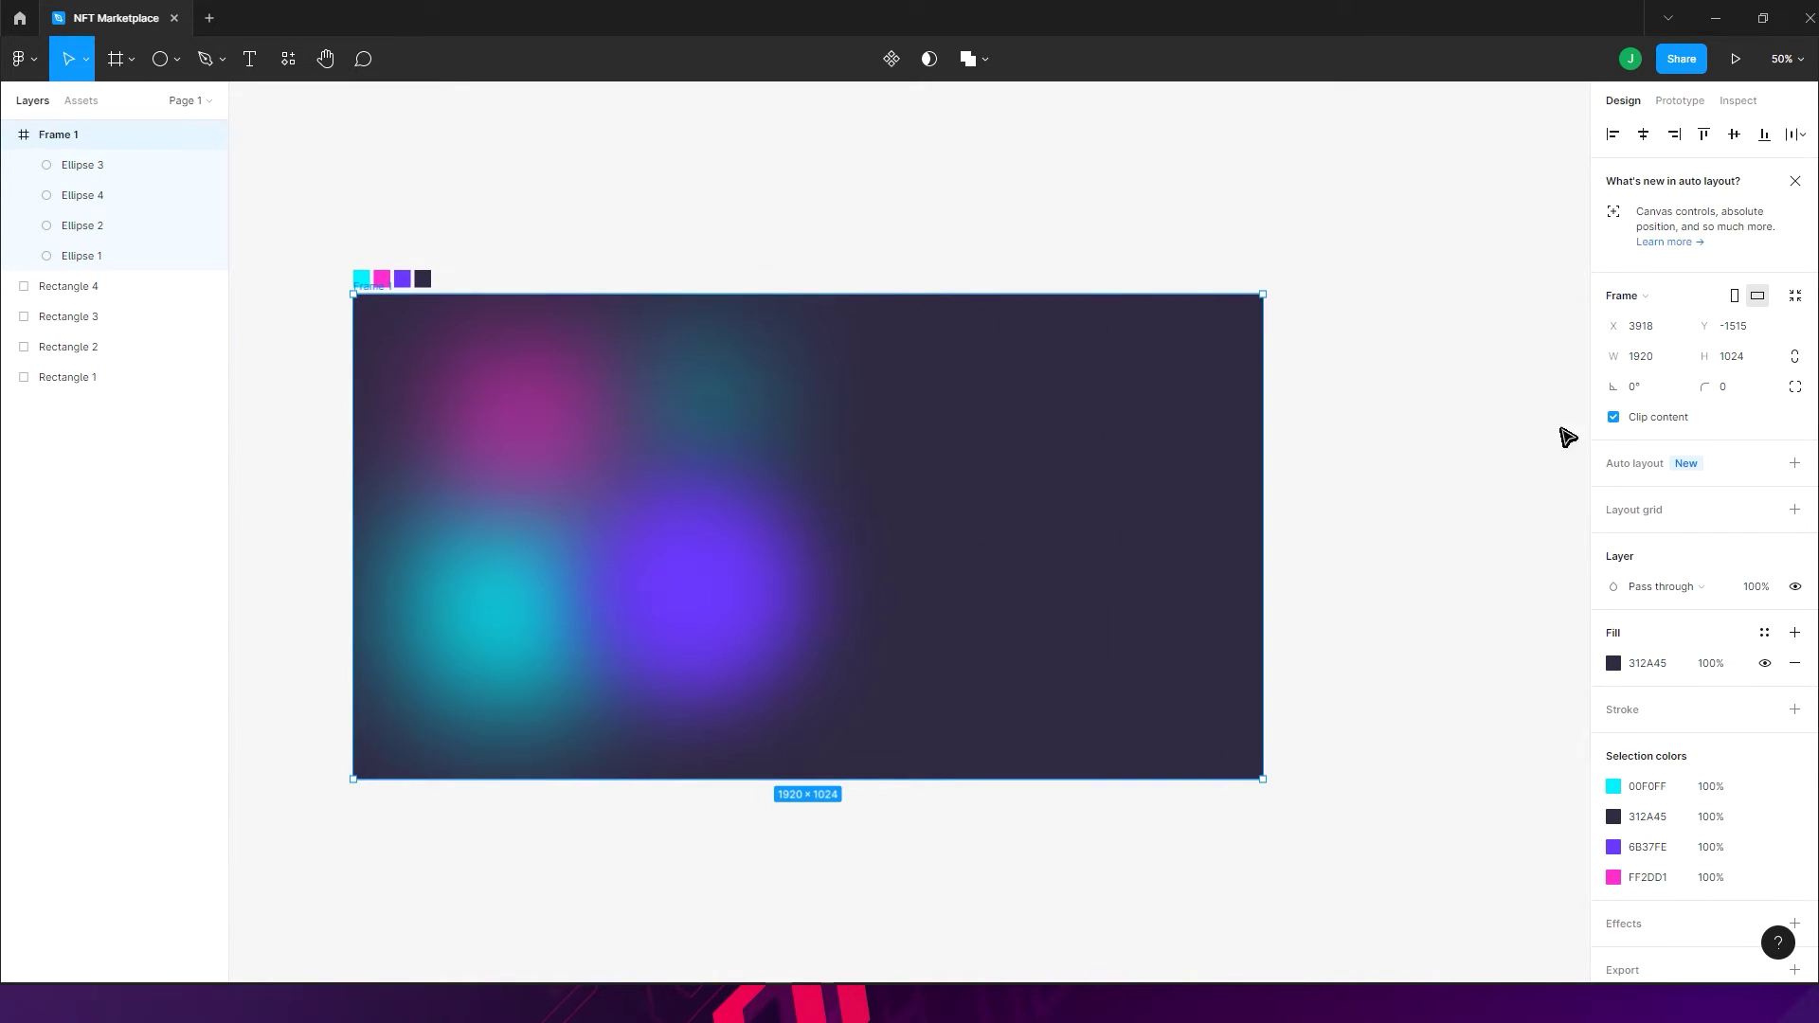
# - Move the purple glow right and the small cyan glow to the top-right, undoing its stray resize
pyautogui.click(1145, 243)
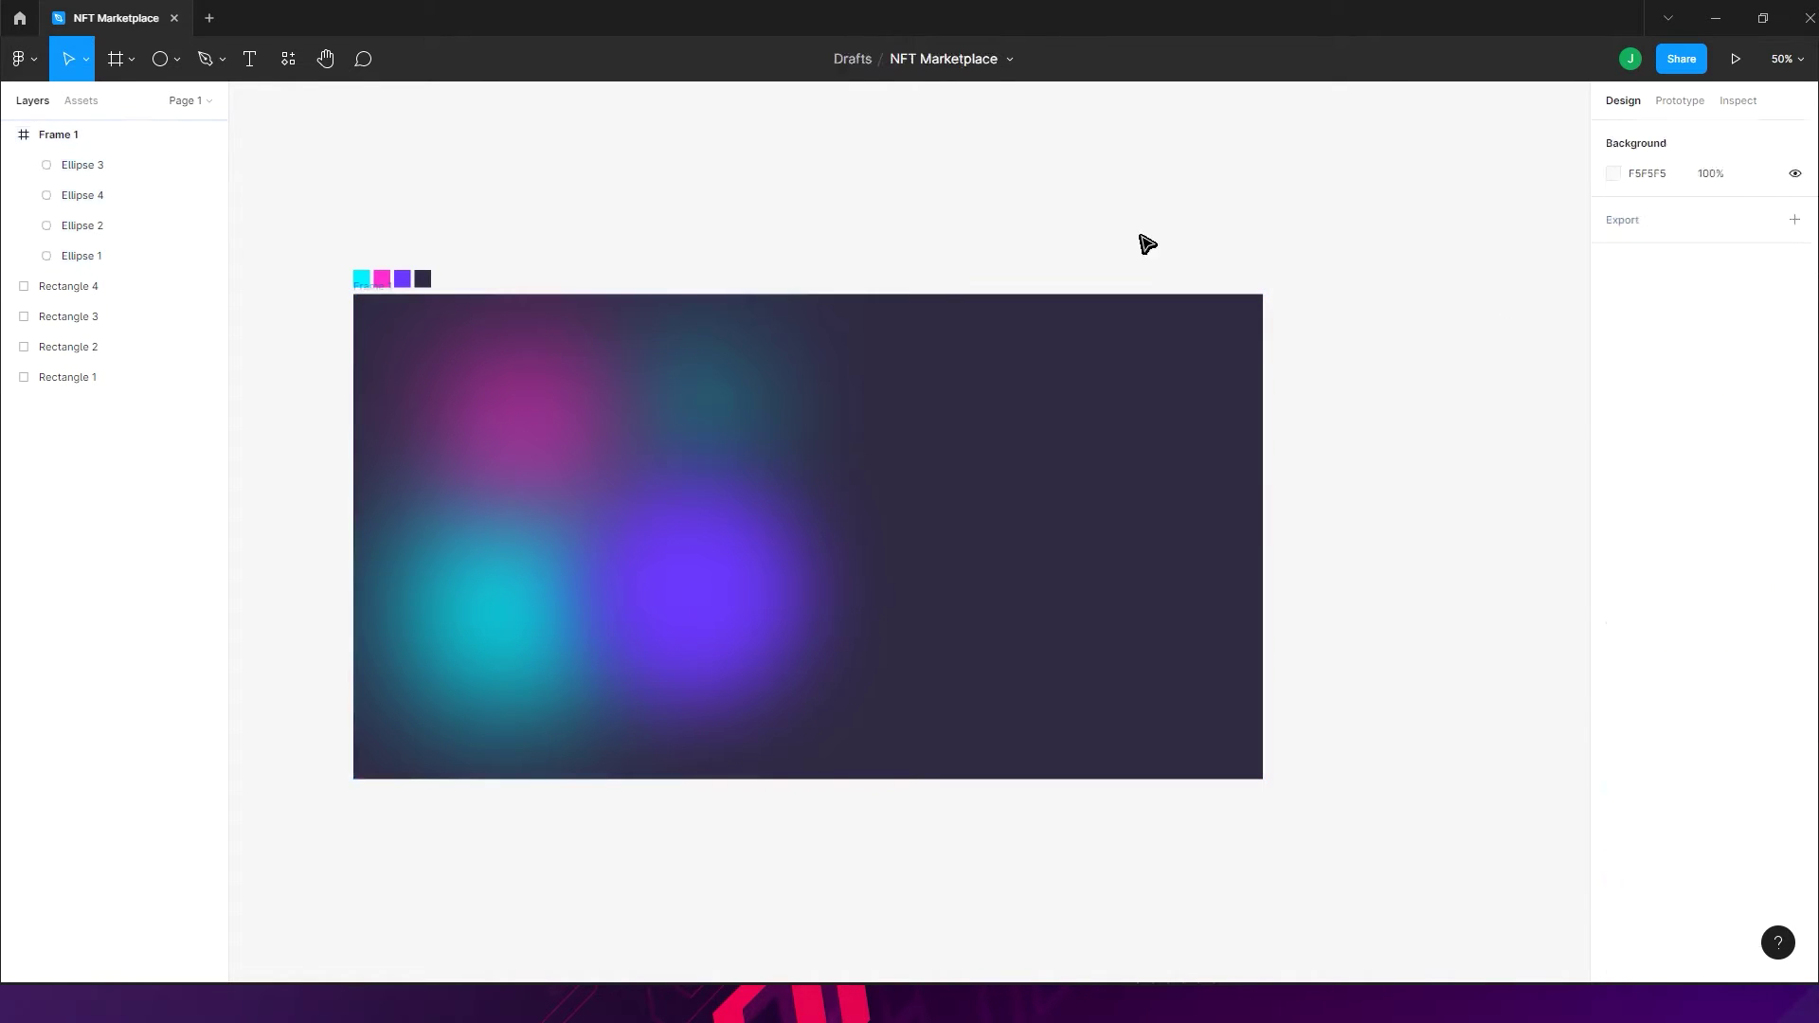
pyautogui.click(677, 573)
pyautogui.moveTo(678, 573); pyautogui.dragTo(950, 606)
pyautogui.click(723, 446)
pyautogui.moveTo(723, 446); pyautogui.dragTo(1116, 410)
pyautogui.hotkey('ctrl', 'z')
# - Try shifting the purple glow up-left, then undo the stretch and the unwanted duplicate
pyautogui.click(1033, 698)
pyautogui.moveTo(1032, 698); pyautogui.dragTo(864, 559)
pyautogui.hotkey('ctrl', 'z')
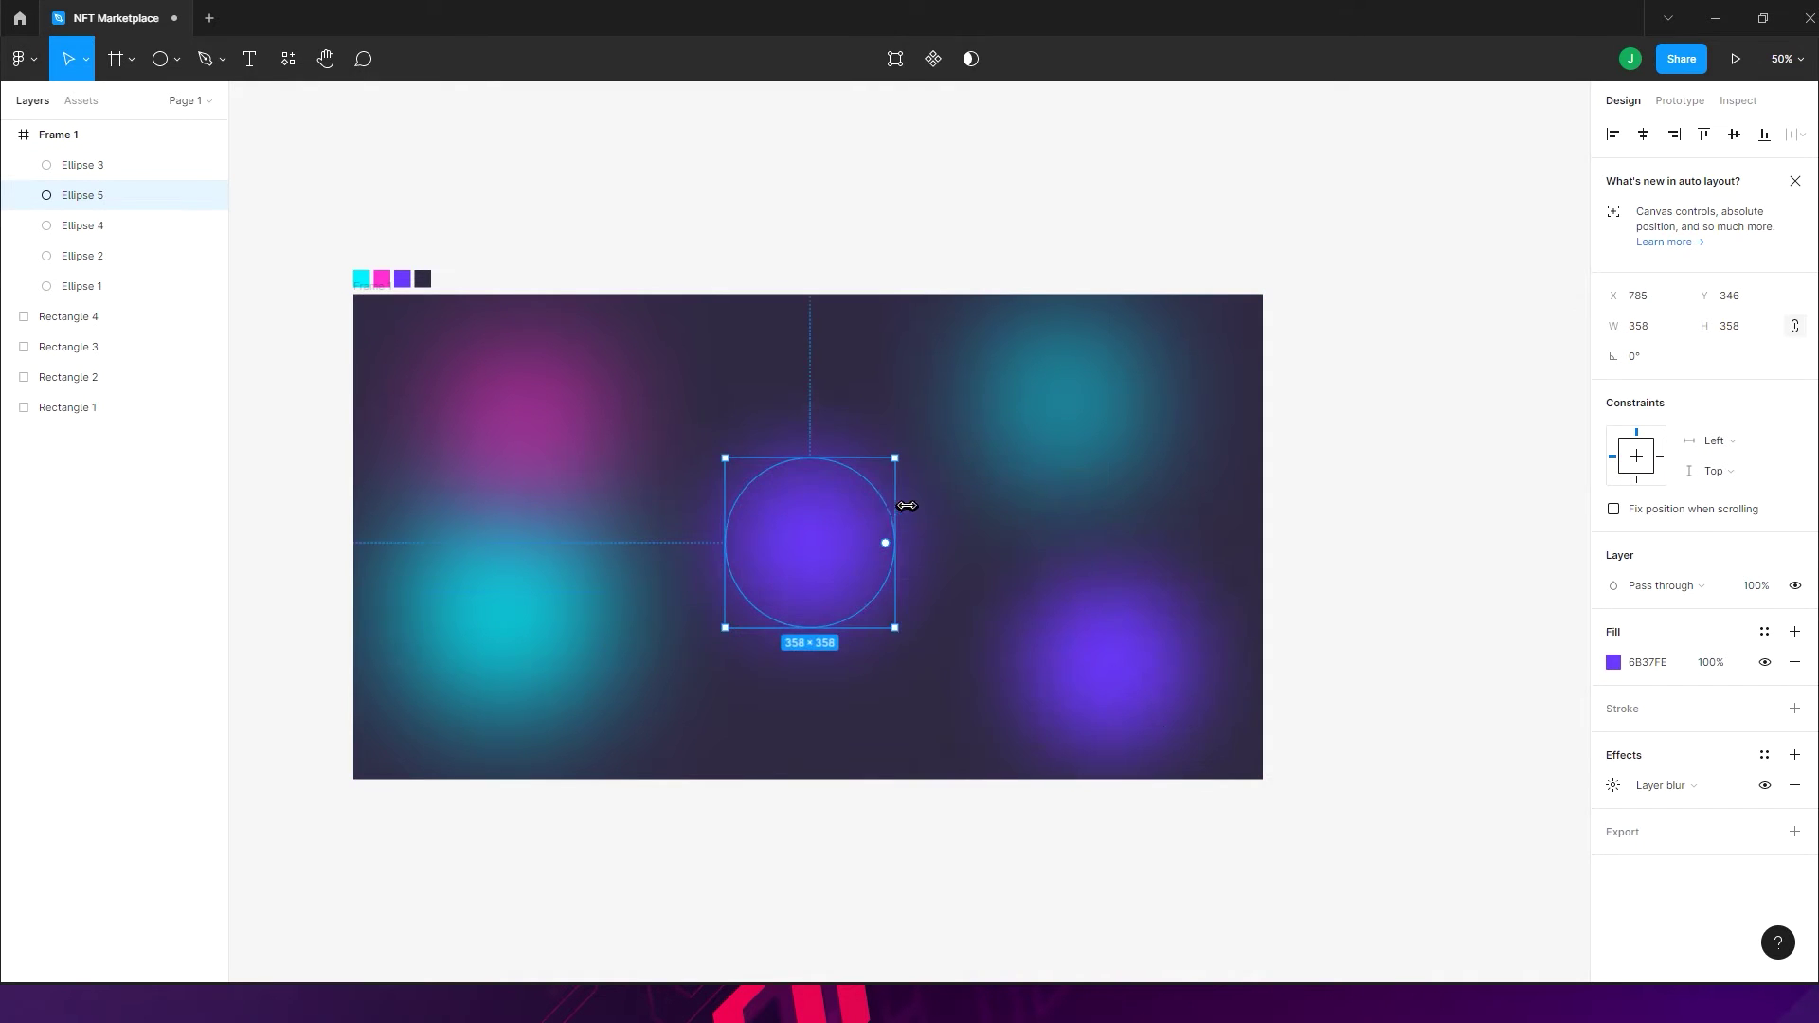
pyautogui.hotkey('ctrl', 'z')
# - Alt-drag a copy of the pink circle to the centre at 570×570 and fill it purple 6135DF
pyautogui.keyDown('alt'); pyautogui.moveTo(585, 393); pyautogui.dragTo(876, 551); pyautogui.keyUp('alt')
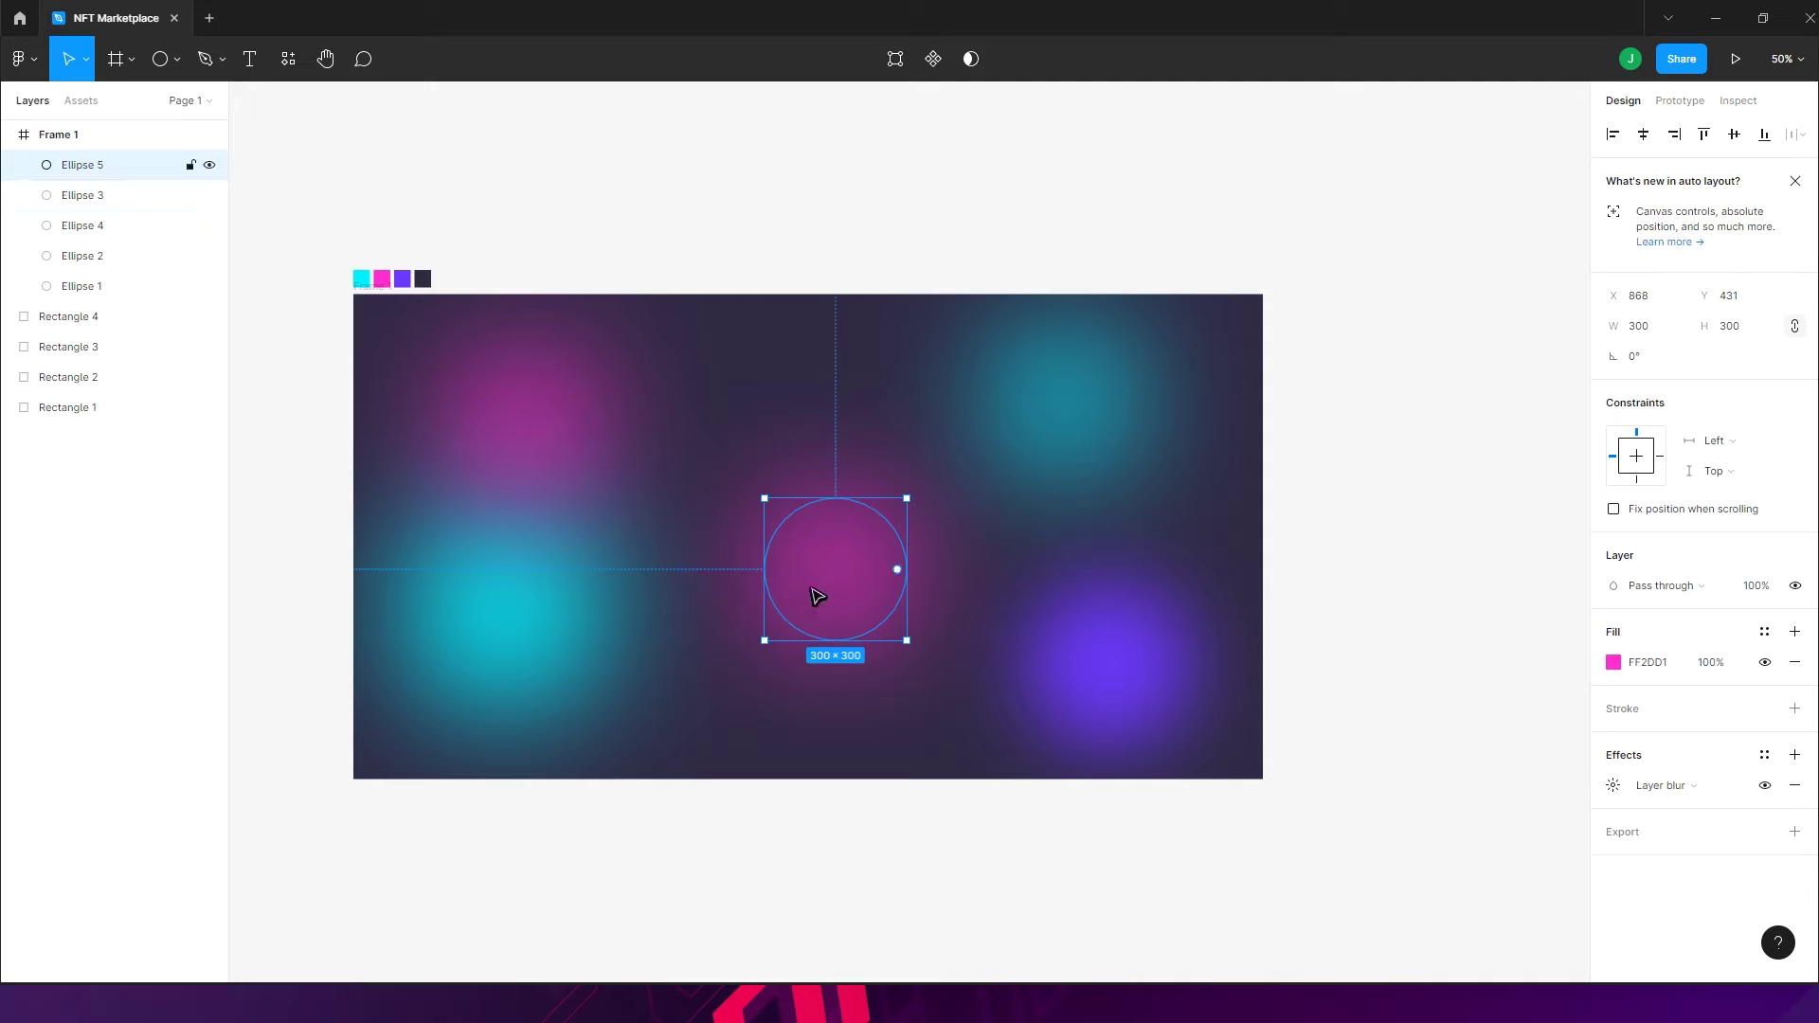
pyautogui.moveTo(839, 571); pyautogui.dragTo(951, 428)
pyautogui.press('i')
pyautogui.click(1108, 641)
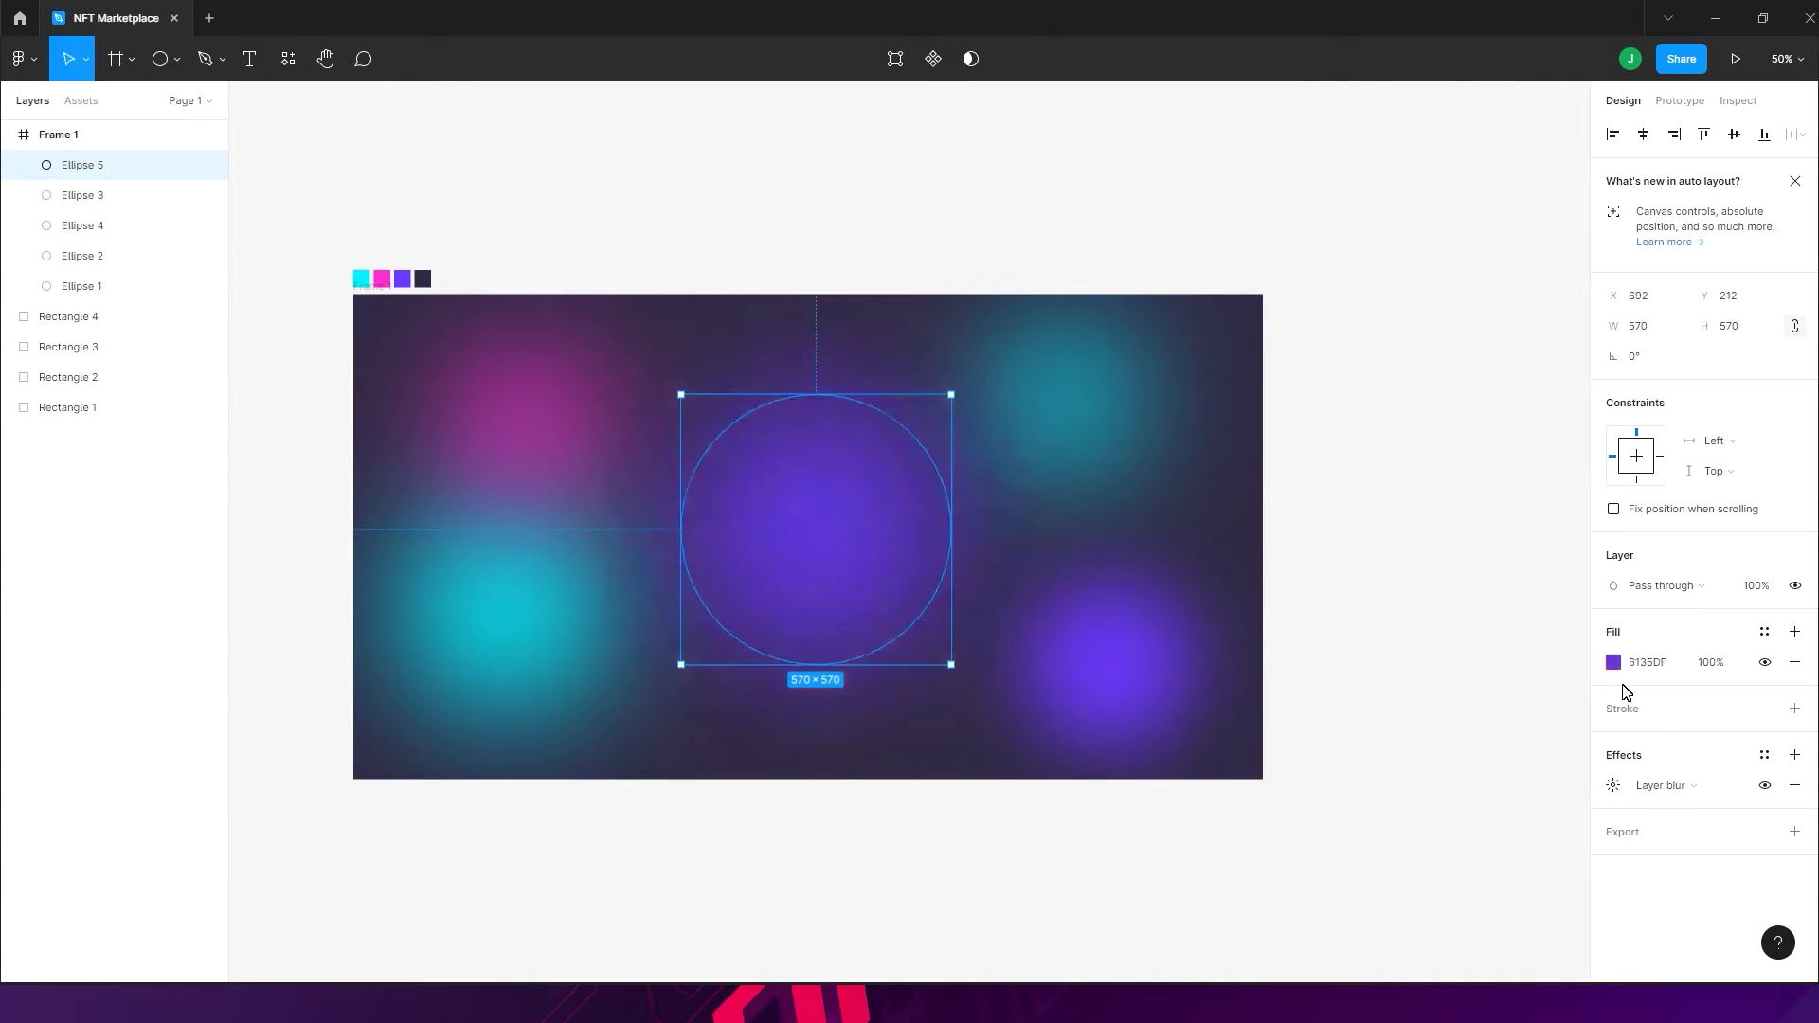
pyautogui.click(1614, 662)
# - Darken the central circle's fill to a muted purple sampled from the dark background
pyautogui.moveTo(1535, 763); pyautogui.dragTo(1518, 761)
pyautogui.click(1387, 769)
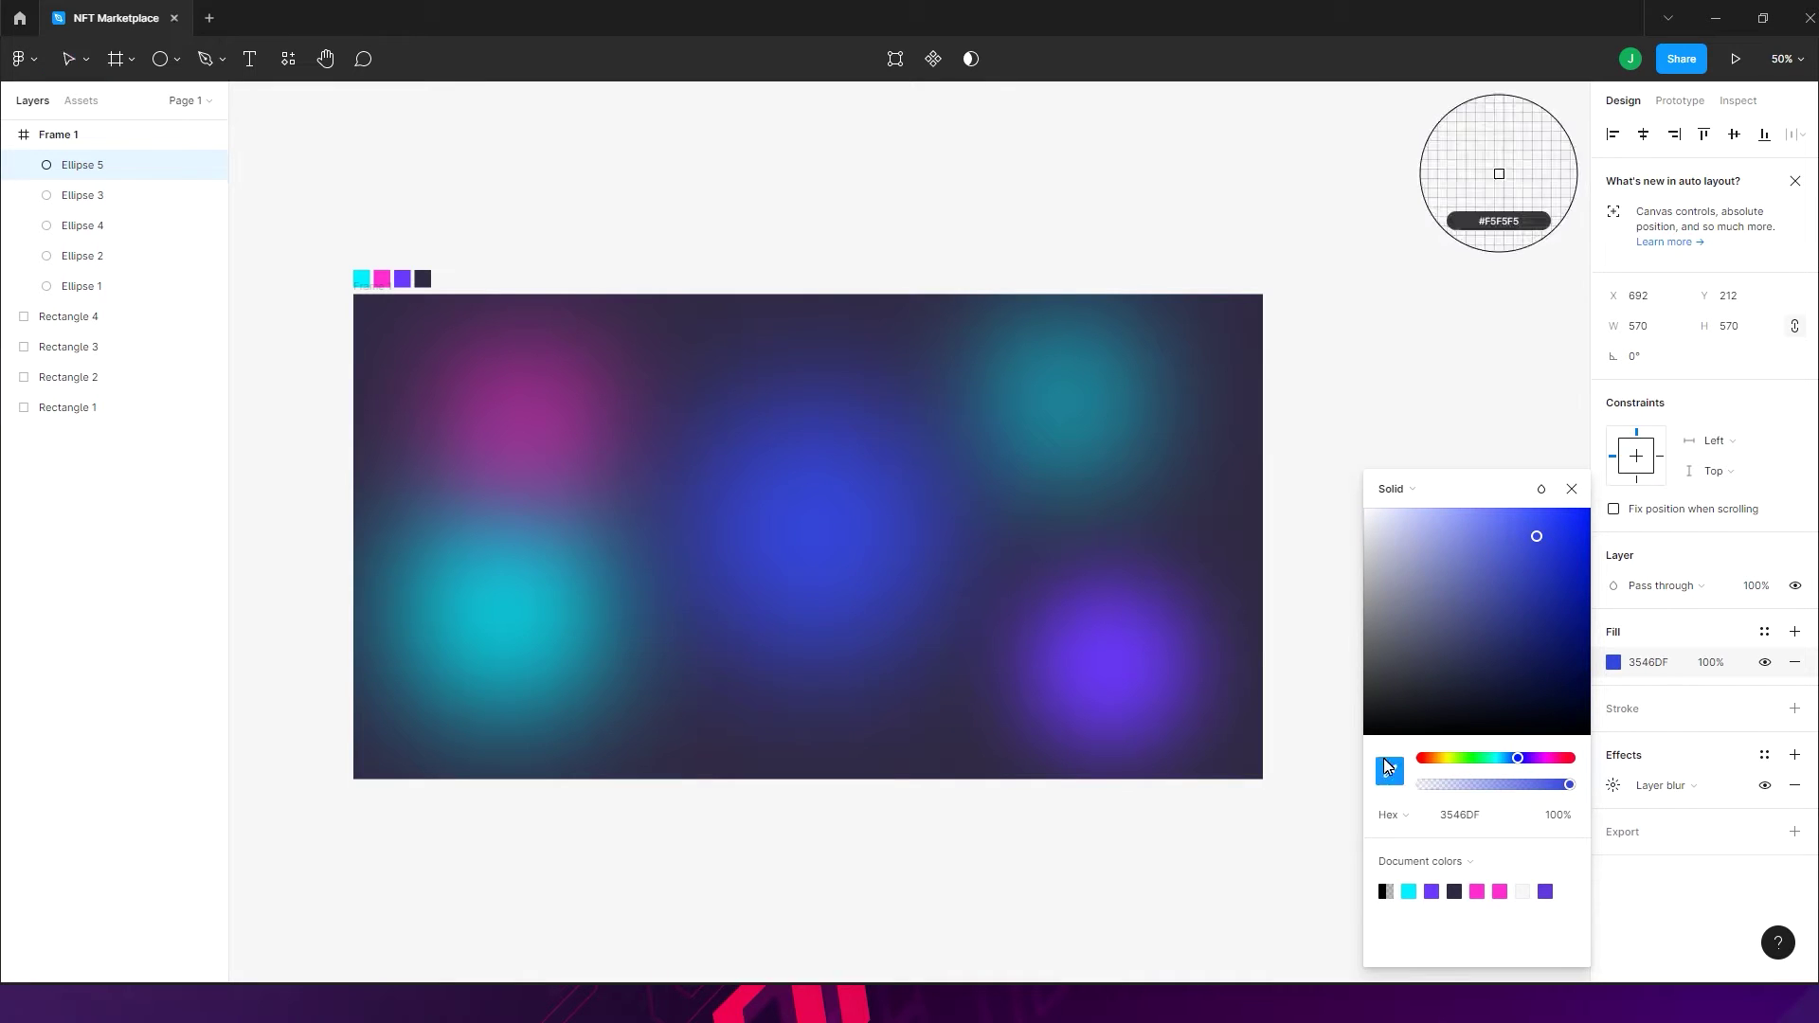
pyautogui.click(1256, 554)
pyautogui.moveTo(1461, 656); pyautogui.dragTo(1510, 626)
pyautogui.click(1526, 492)
# - Nudge the pink glow slightly to the left
pyautogui.click(1483, 471)
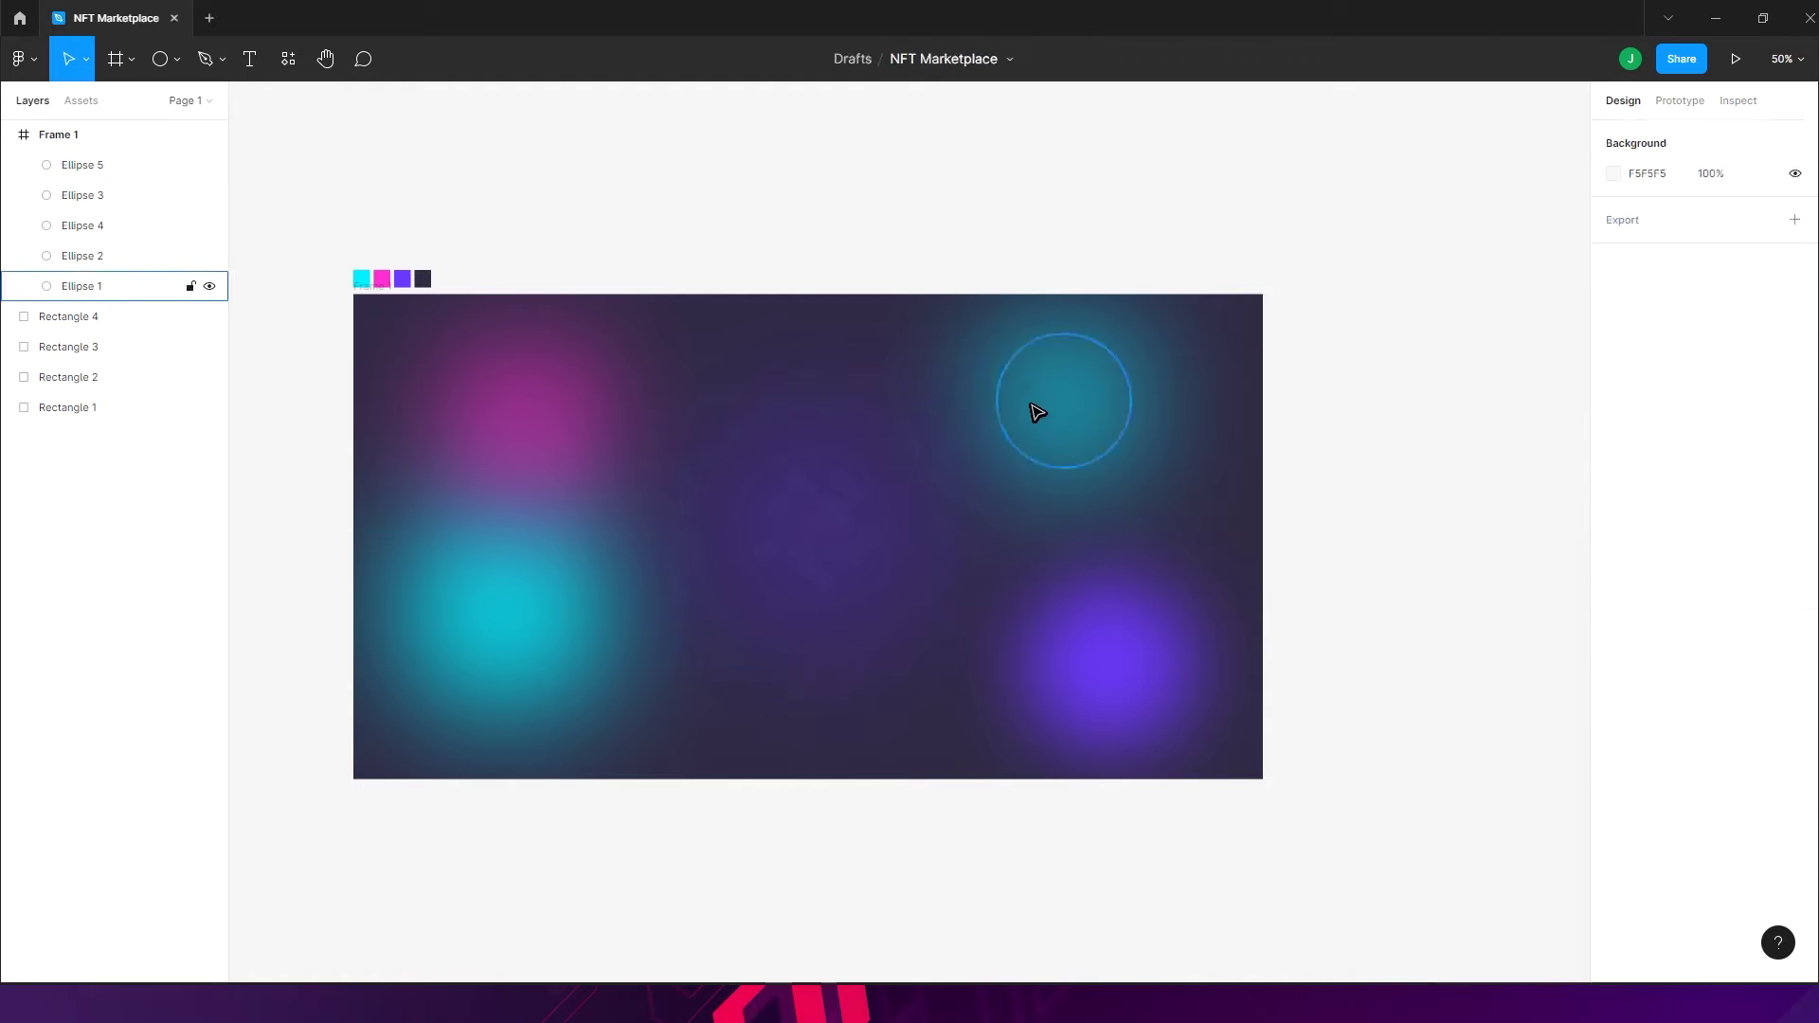
pyautogui.click(1037, 412)
pyautogui.click(1088, 601)
pyautogui.click(613, 628)
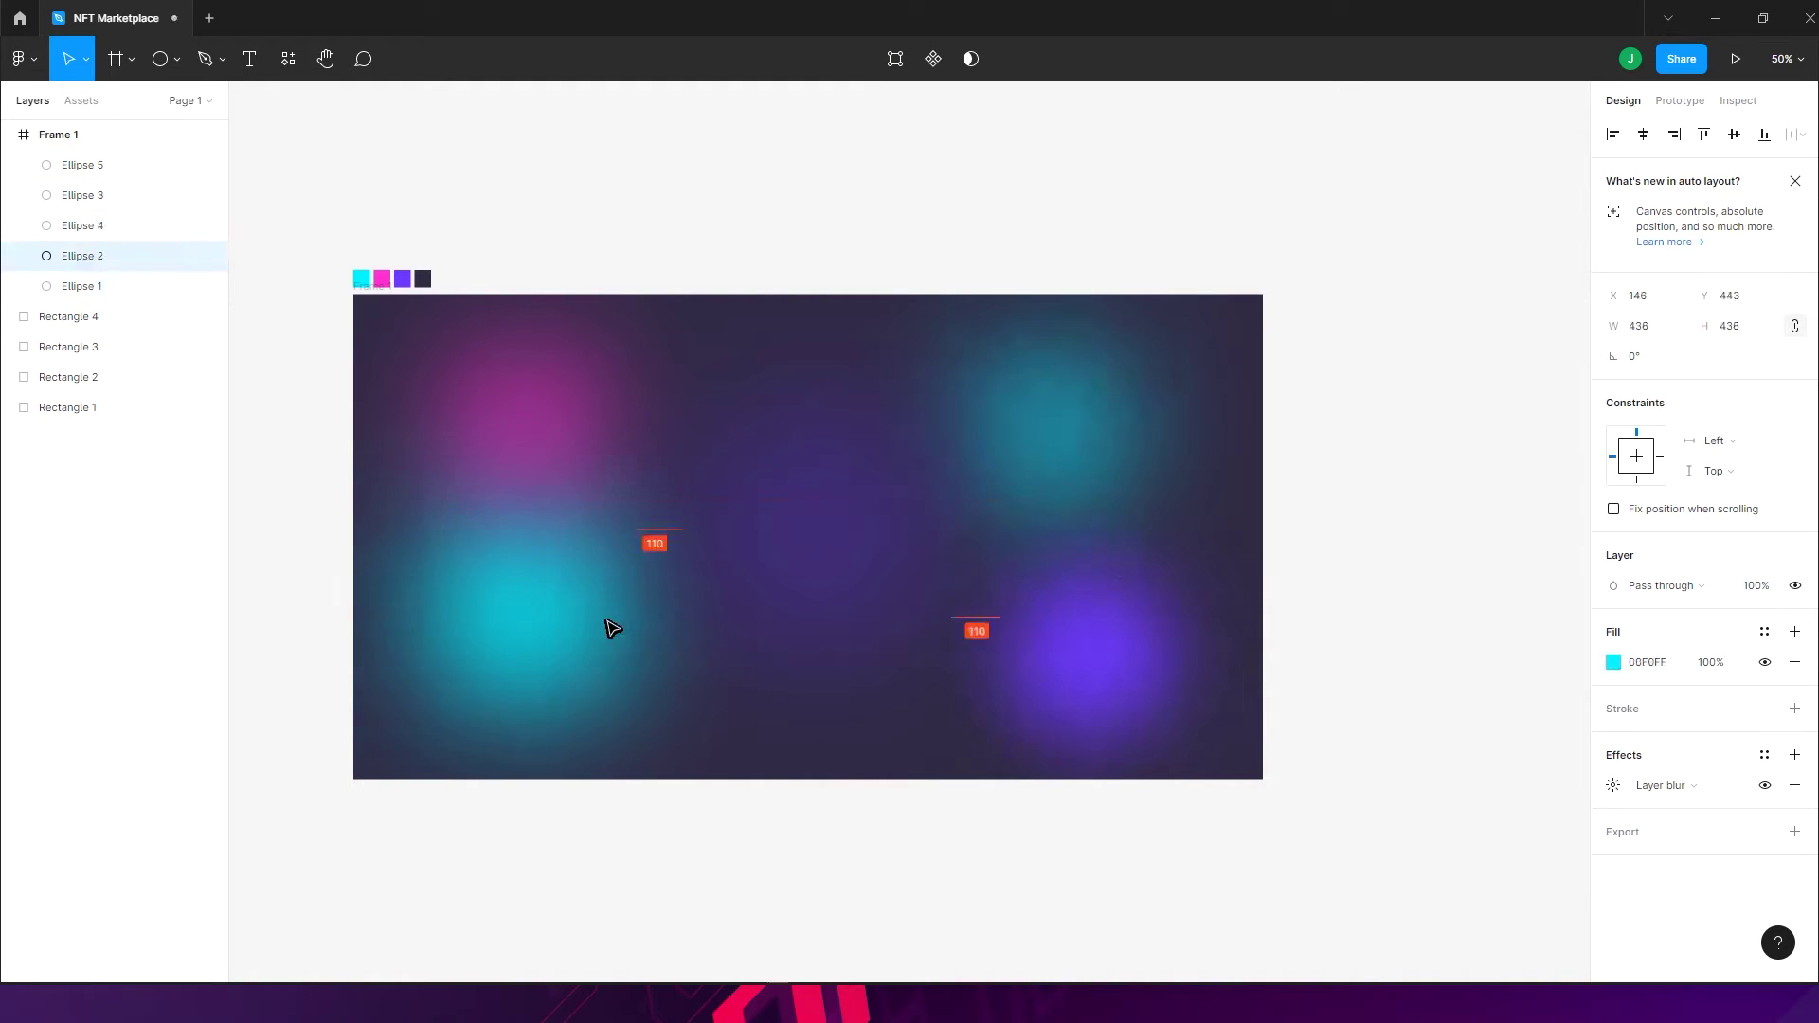
pyautogui.click(580, 449)
pyautogui.moveTo(575, 445)
pyautogui.mouseDown()
pyautogui.moveTo(568, 410)
pyautogui.moveTo(554, 439)
pyautogui.mouseUp()
# - Try shrinking the purple glow, then undo it to keep 358×358
pyautogui.click(696, 234)
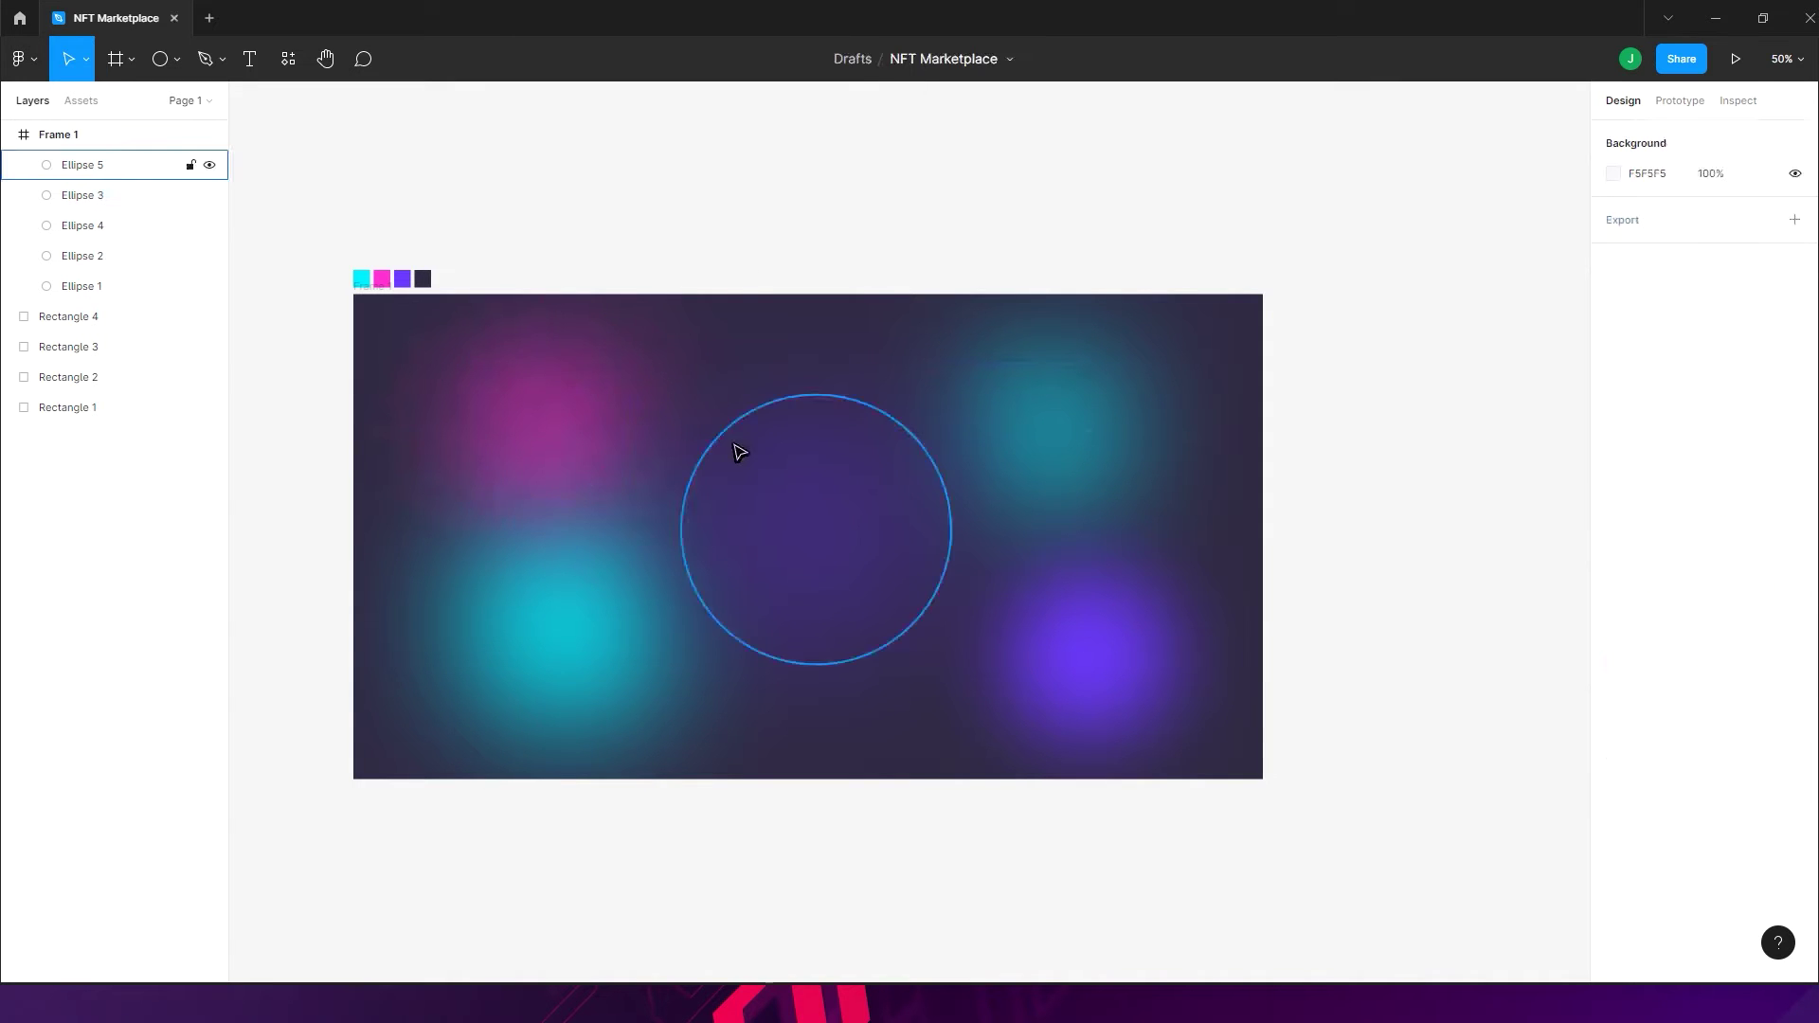
pyautogui.click(1122, 669)
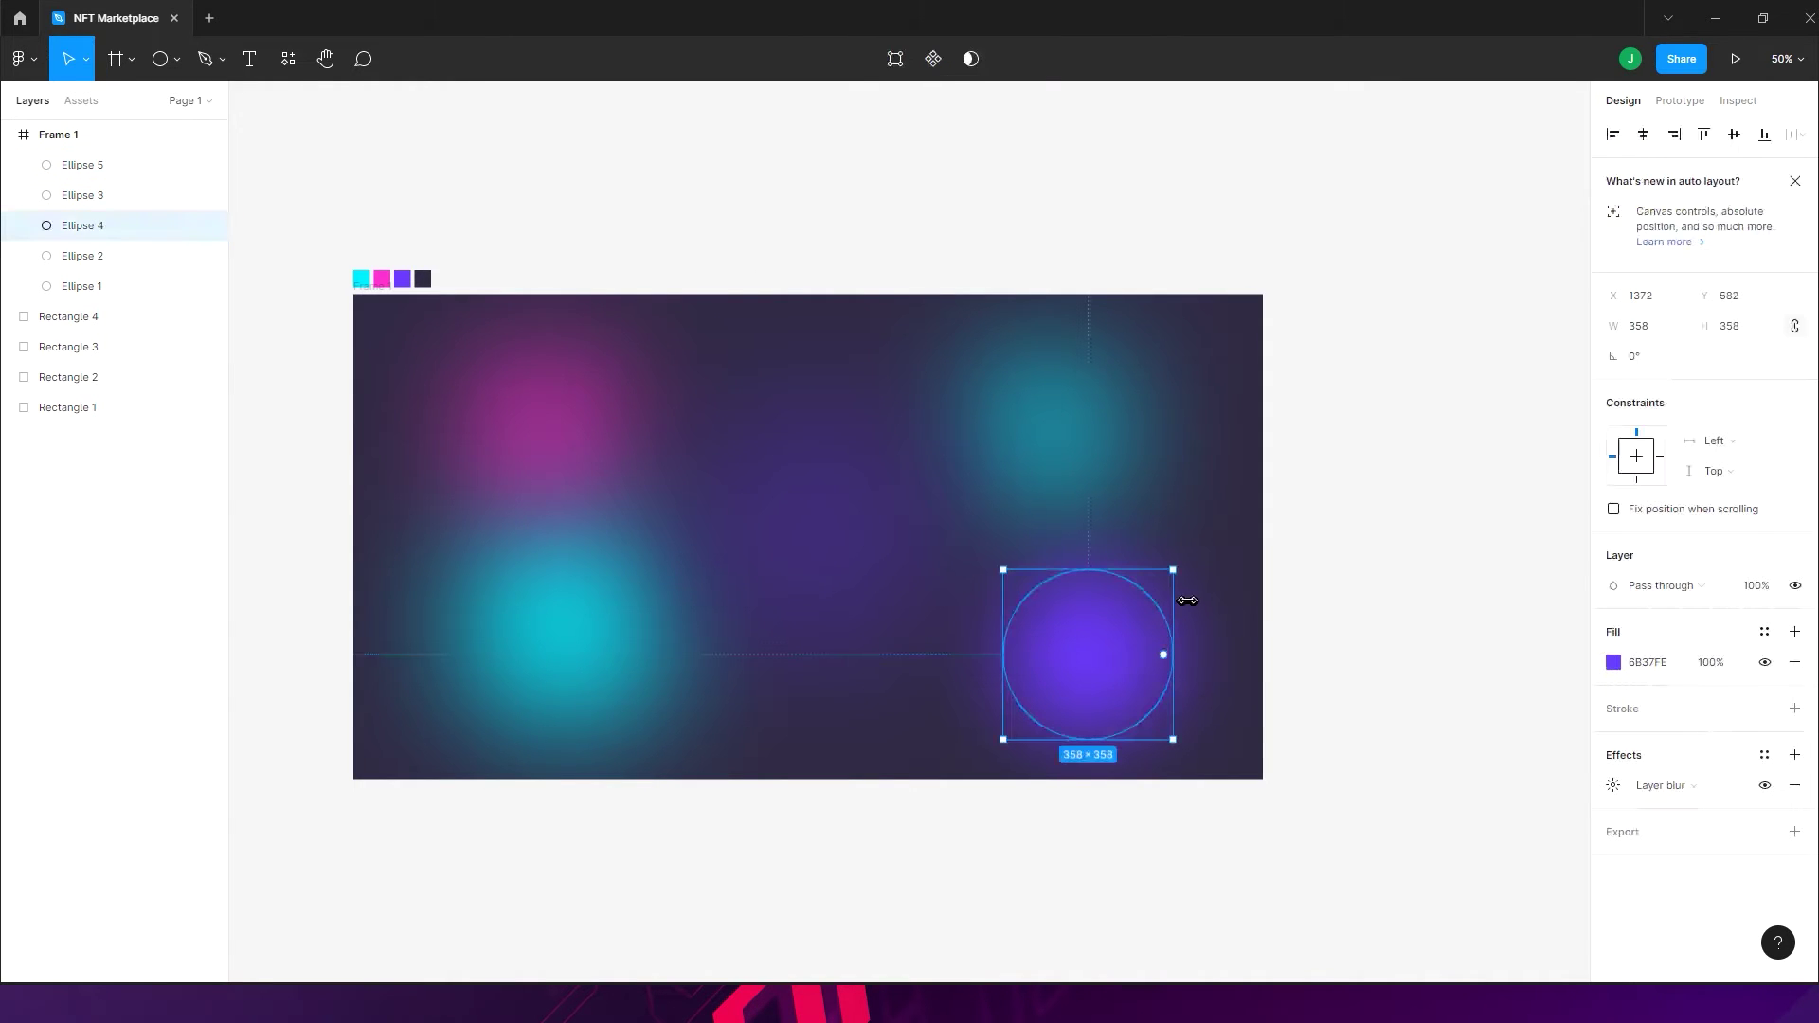
pyautogui.moveTo(1189, 593); pyautogui.dragTo(1199, 698)
pyautogui.hotkey('ctrl', 'z')
pyautogui.hotkey('ctrl', 'z')
# - Raise the purple glow's layer blur to about 338 and the top-right cyan glow's to 416
pyautogui.click(1614, 786)
pyautogui.moveTo(1408, 833); pyautogui.dragTo(1486, 814)
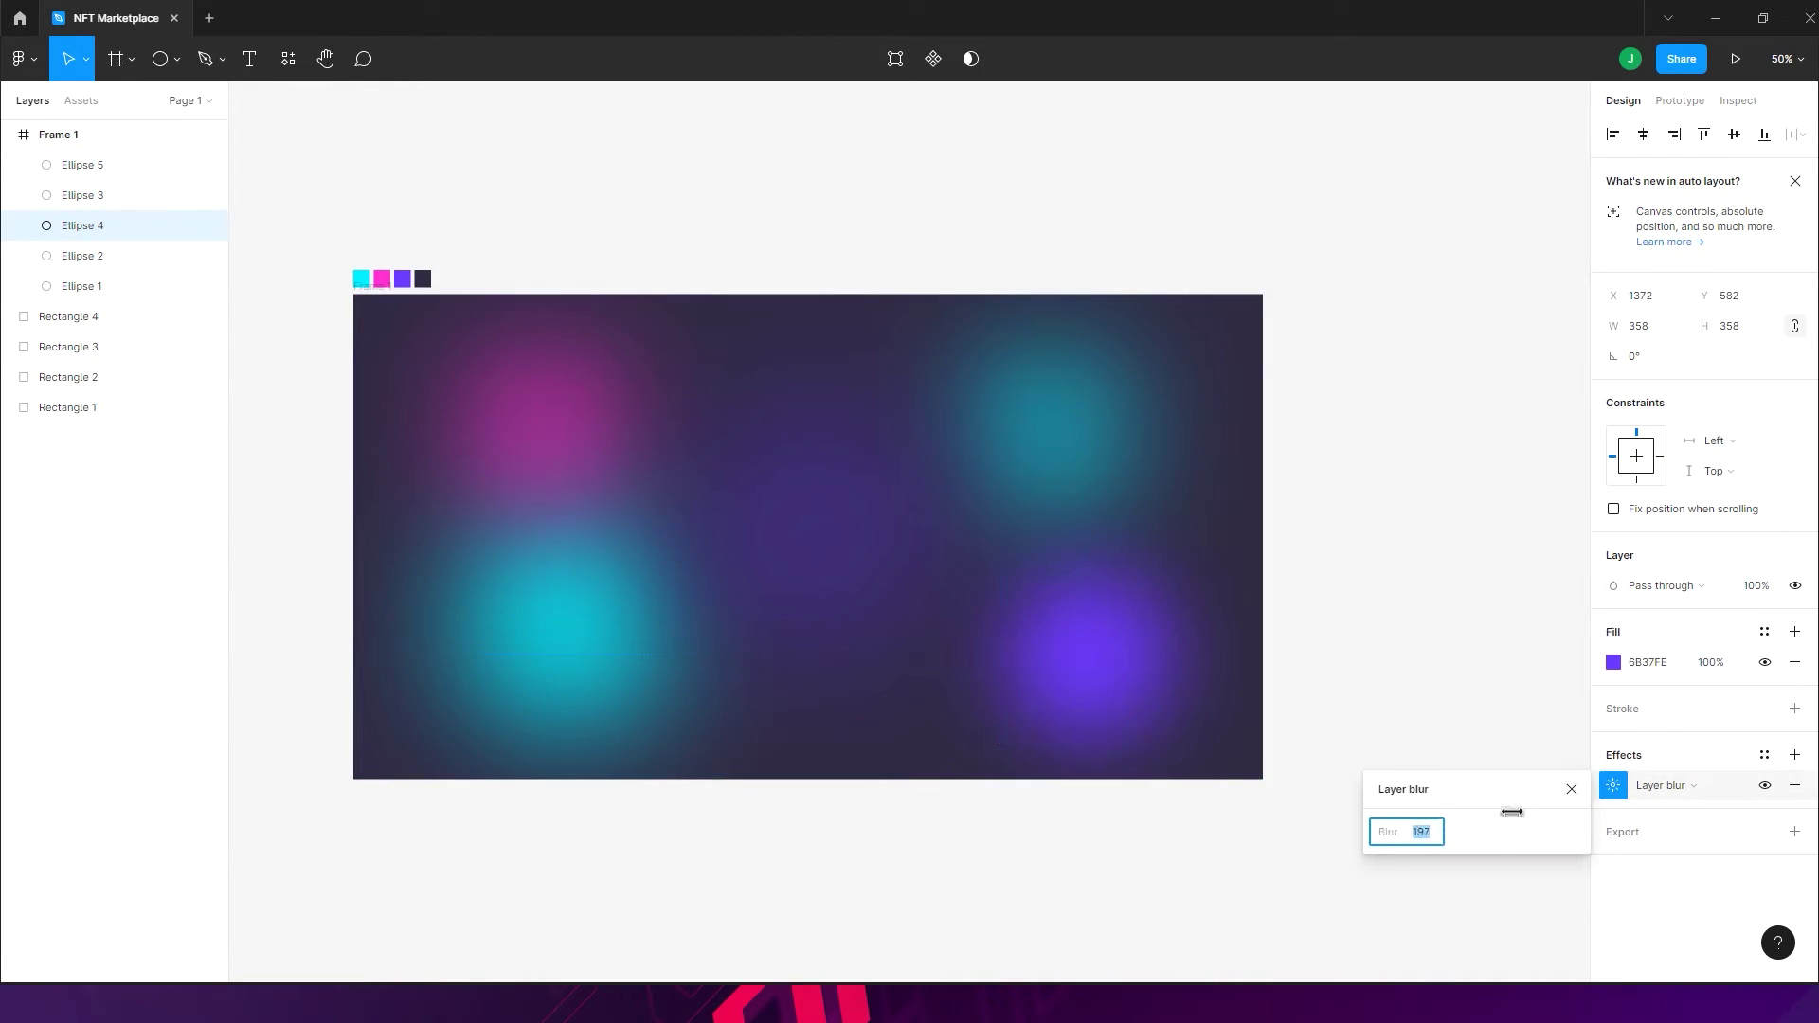
pyautogui.moveTo(503, 722); pyautogui.dragTo(1355, 832)
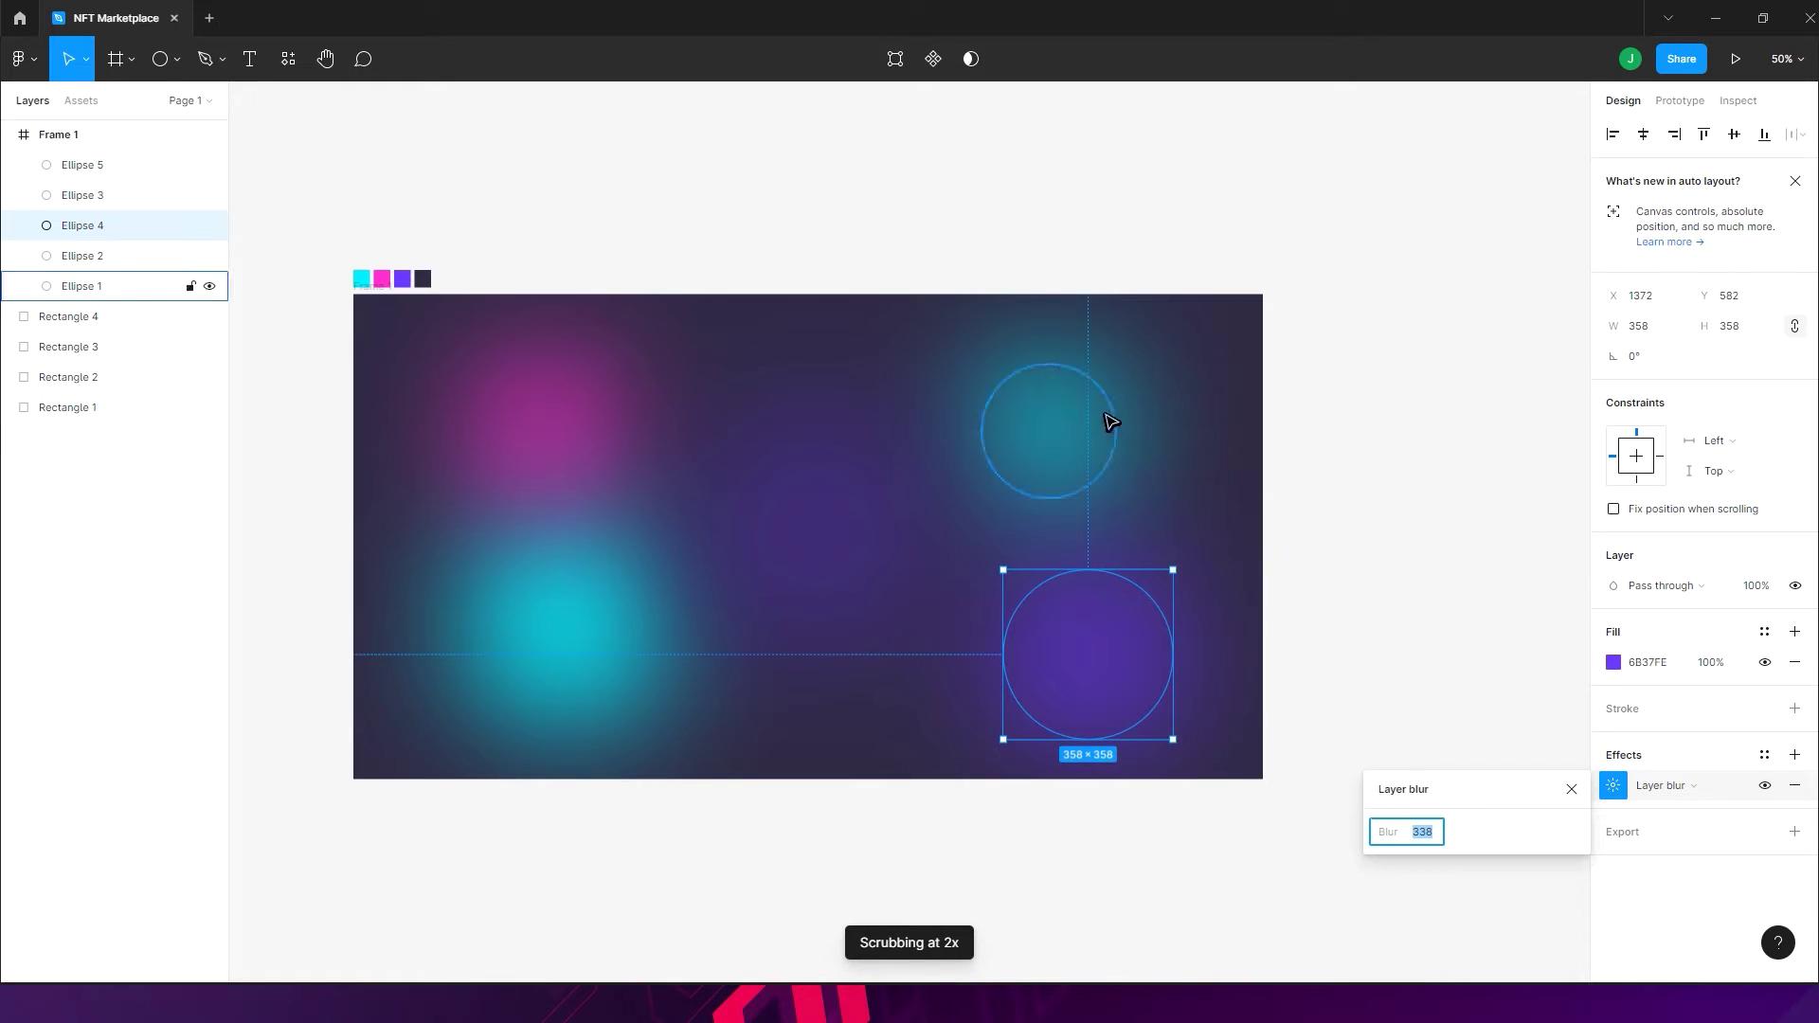
pyautogui.click(1103, 419)
pyautogui.click(1613, 785)
pyautogui.moveTo(1408, 832); pyautogui.dragTo(630, 678)
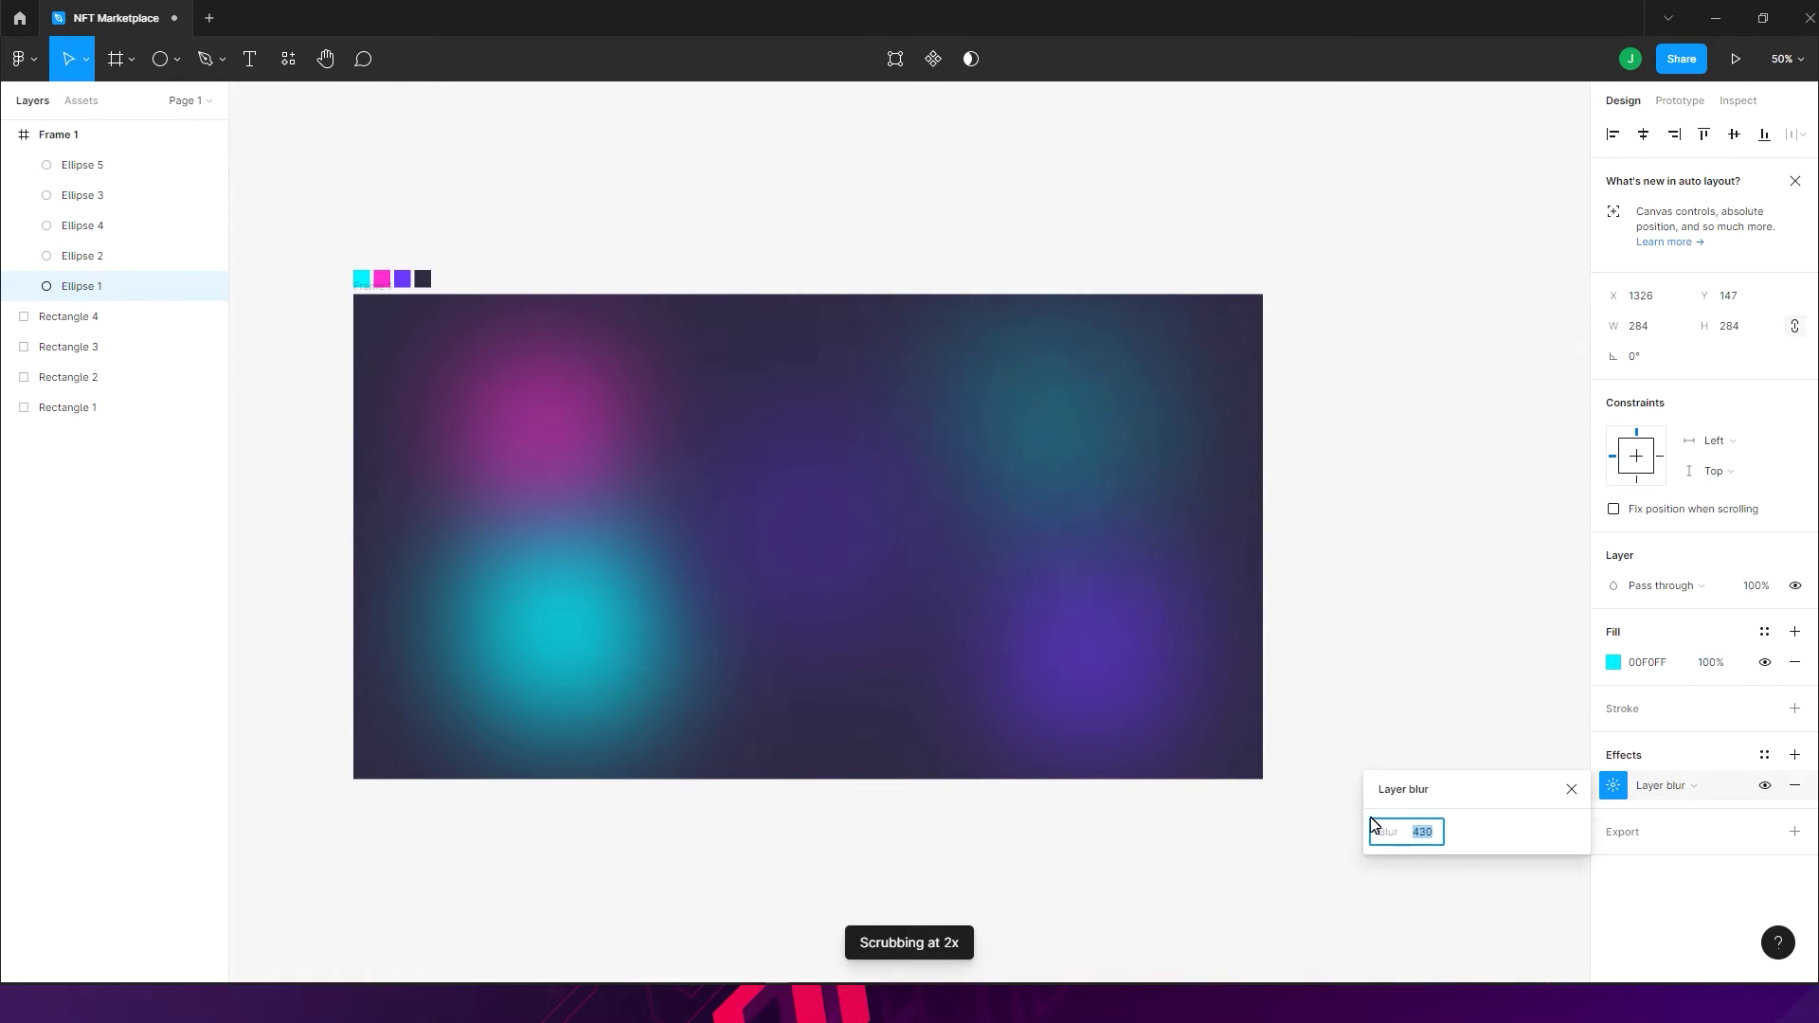
# - Raise the bottom-left cyan glow's blur to 485 and the pink glow's to about 360
pyautogui.click(500, 609)
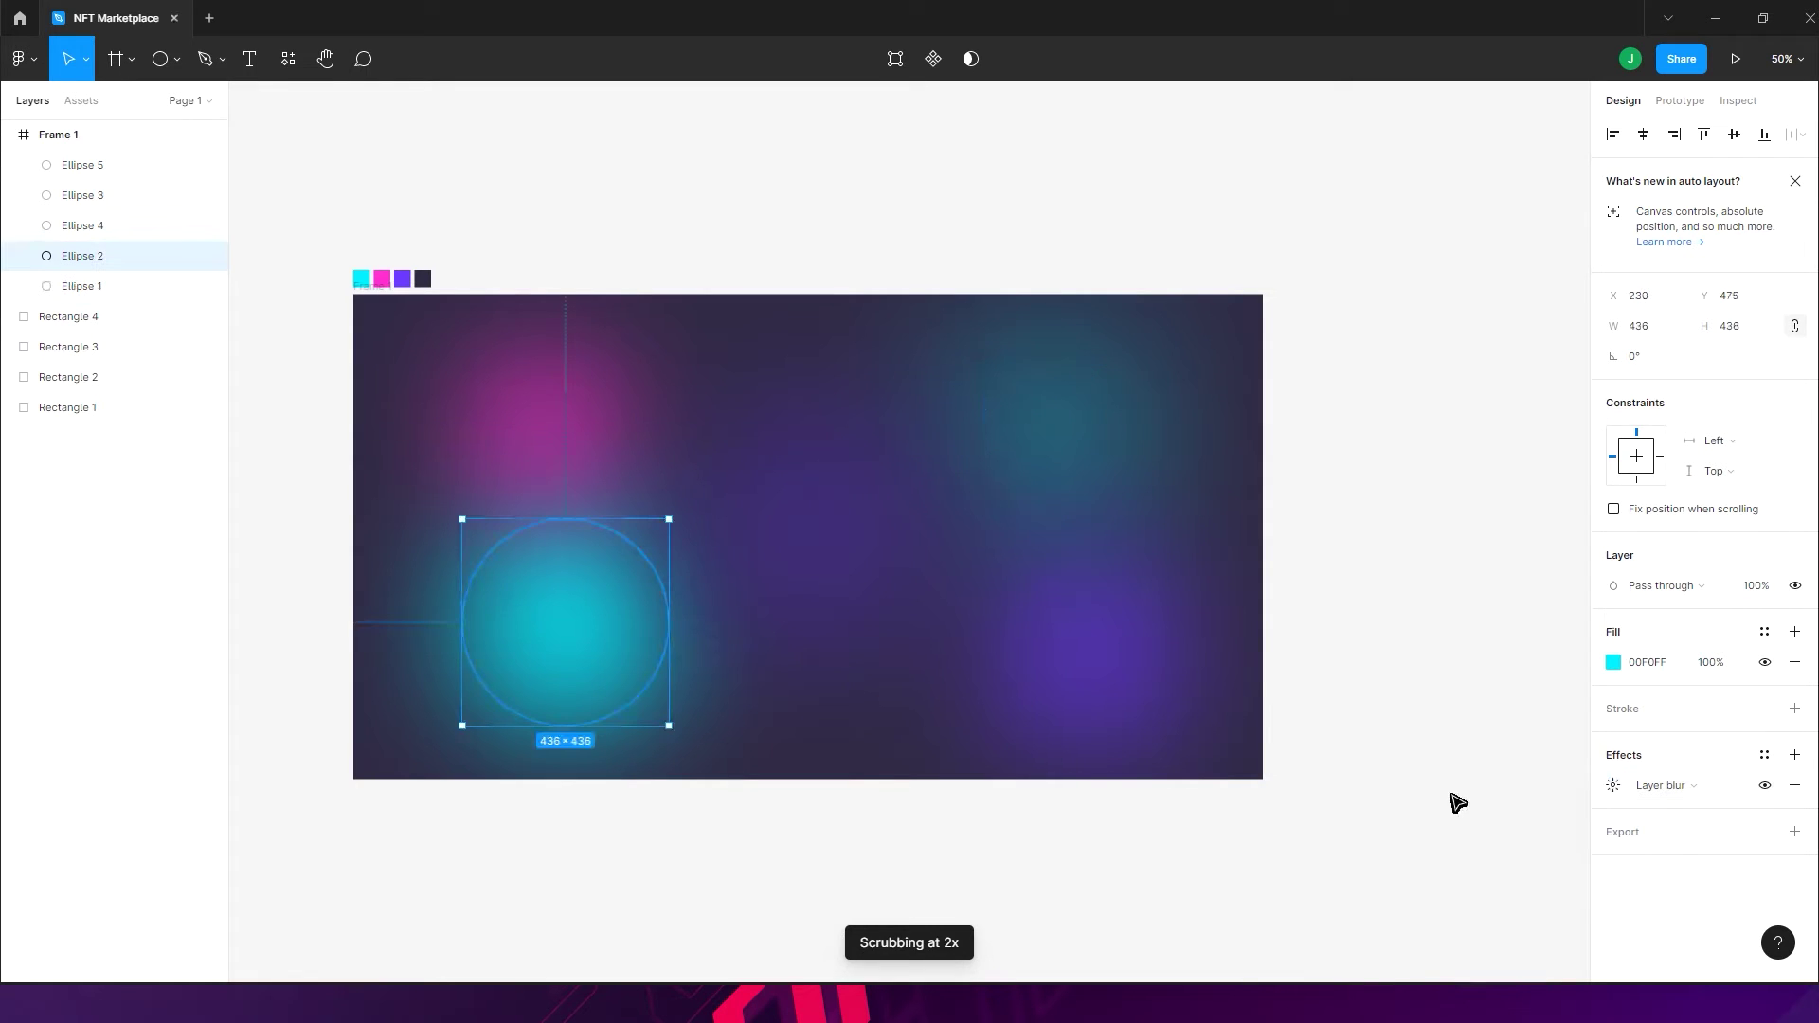
pyautogui.click(1614, 785)
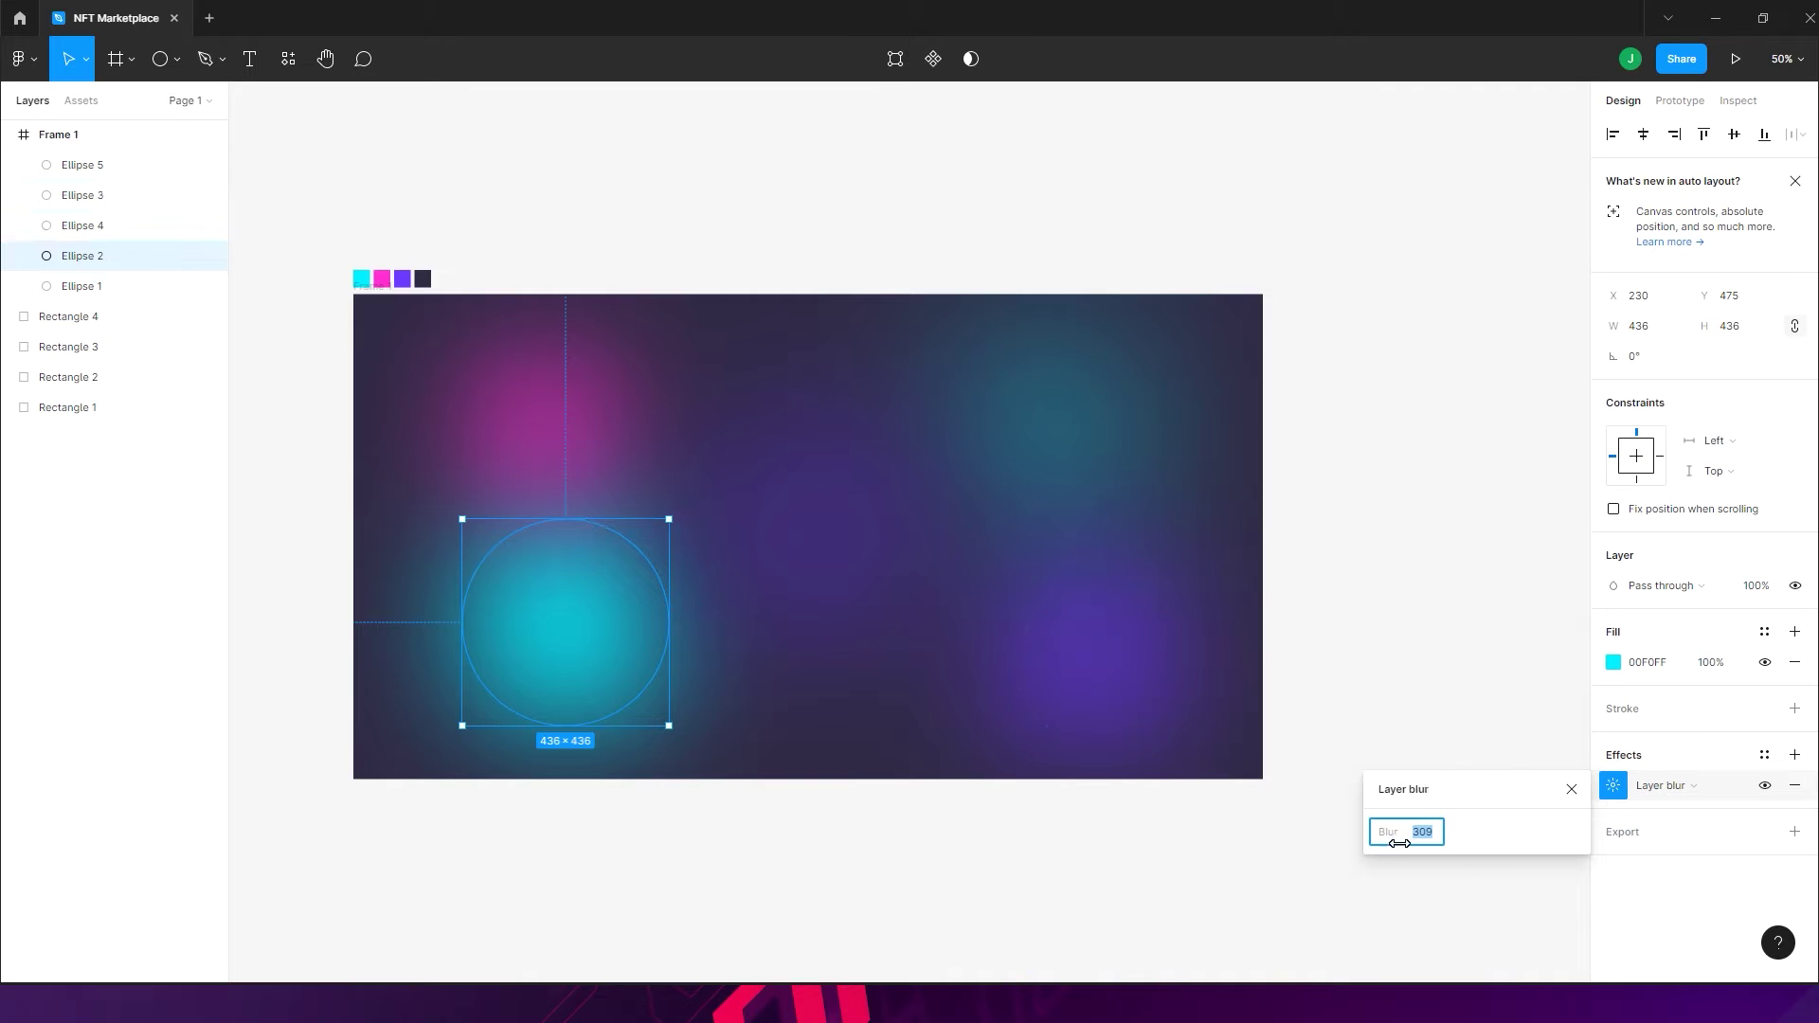
pyautogui.moveTo(1393, 837); pyautogui.dragTo(1557, 796)
pyautogui.moveTo(721, 722); pyautogui.dragTo(1294, 840)
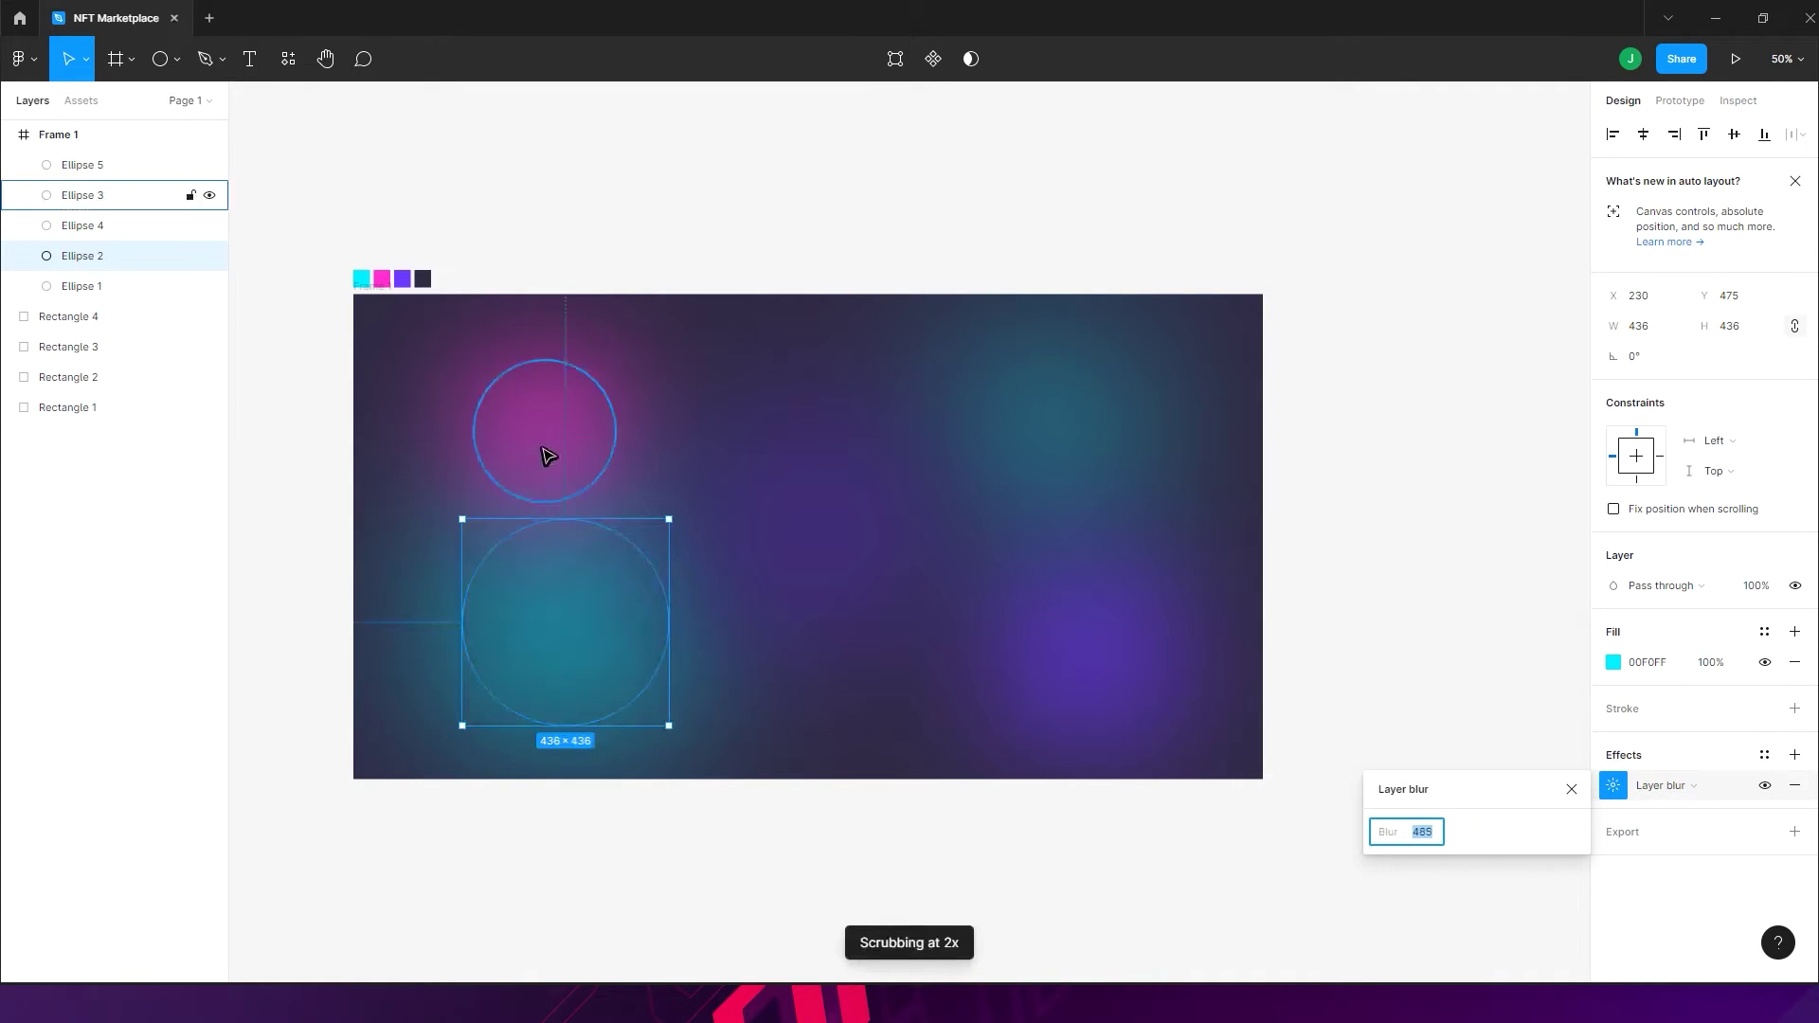
pyautogui.click(544, 449)
pyautogui.click(1613, 785)
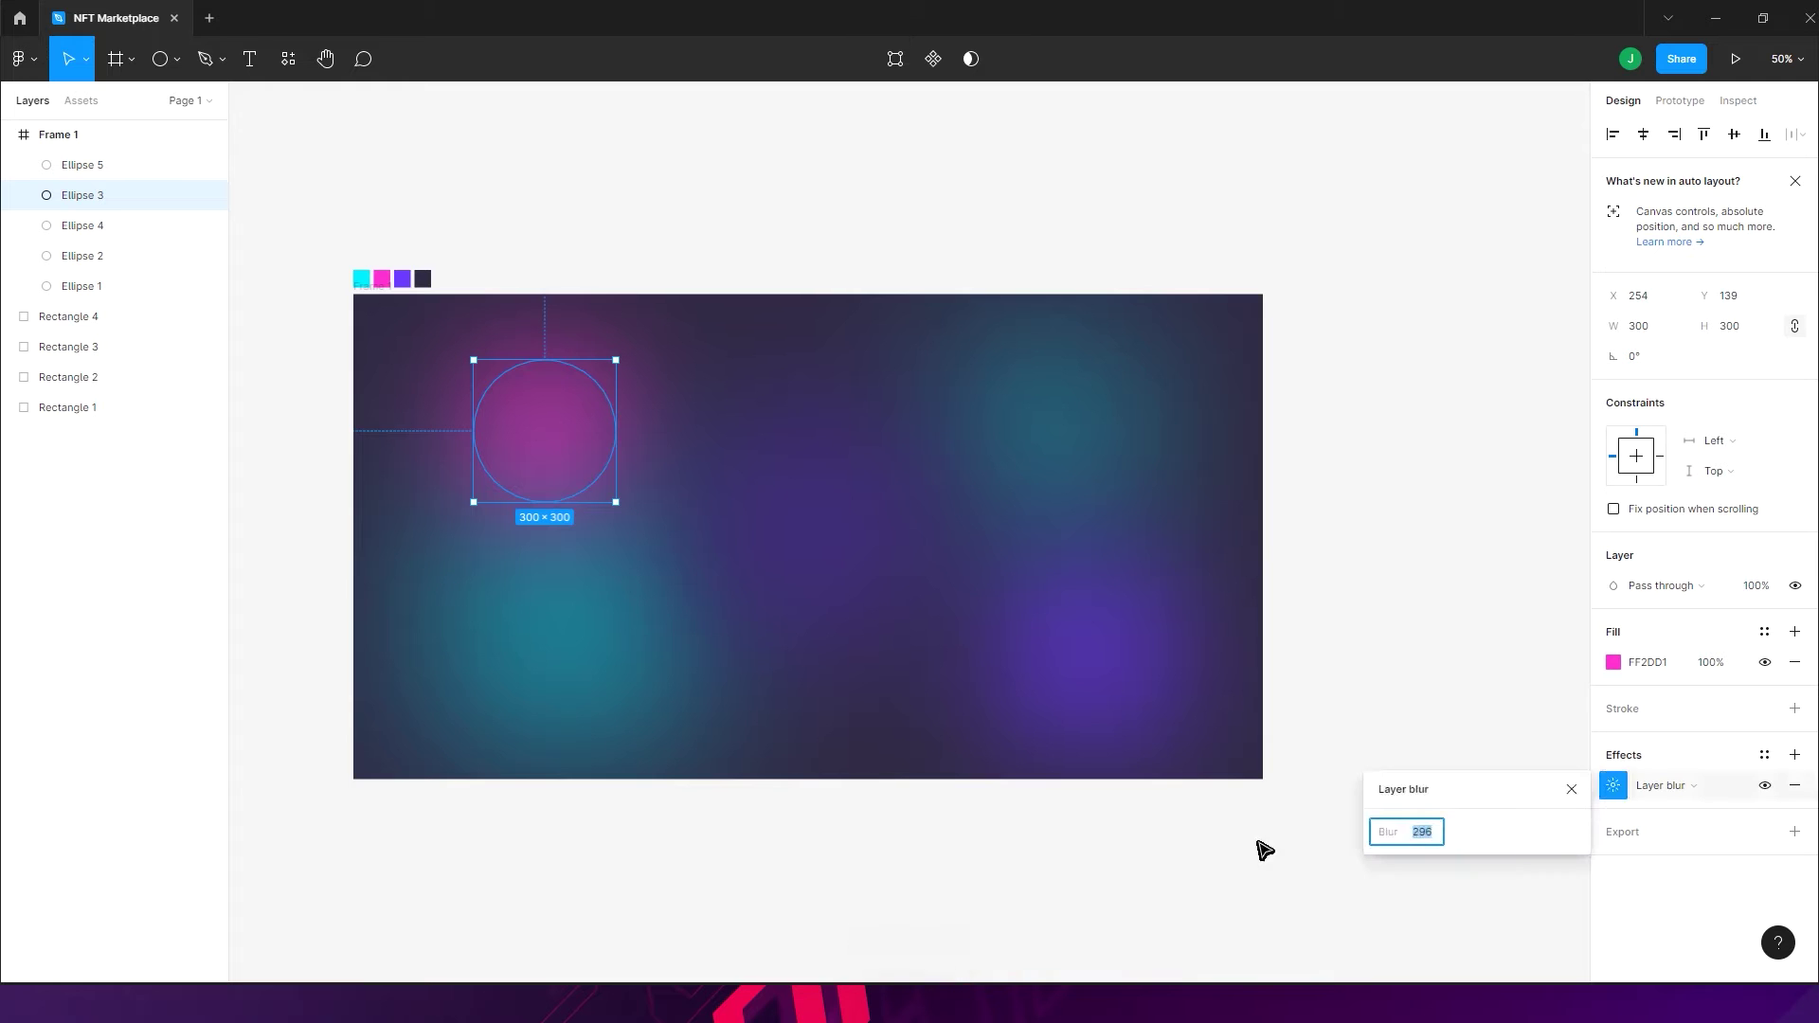
pyautogui.moveTo(1400, 837); pyautogui.dragTo(1684, 800)
pyautogui.moveTo(587, 739); pyautogui.dragTo(1316, 776)
# - Blur the lower-right purple circle to 358 and move it slightly left and down
pyautogui.click(1027, 682)
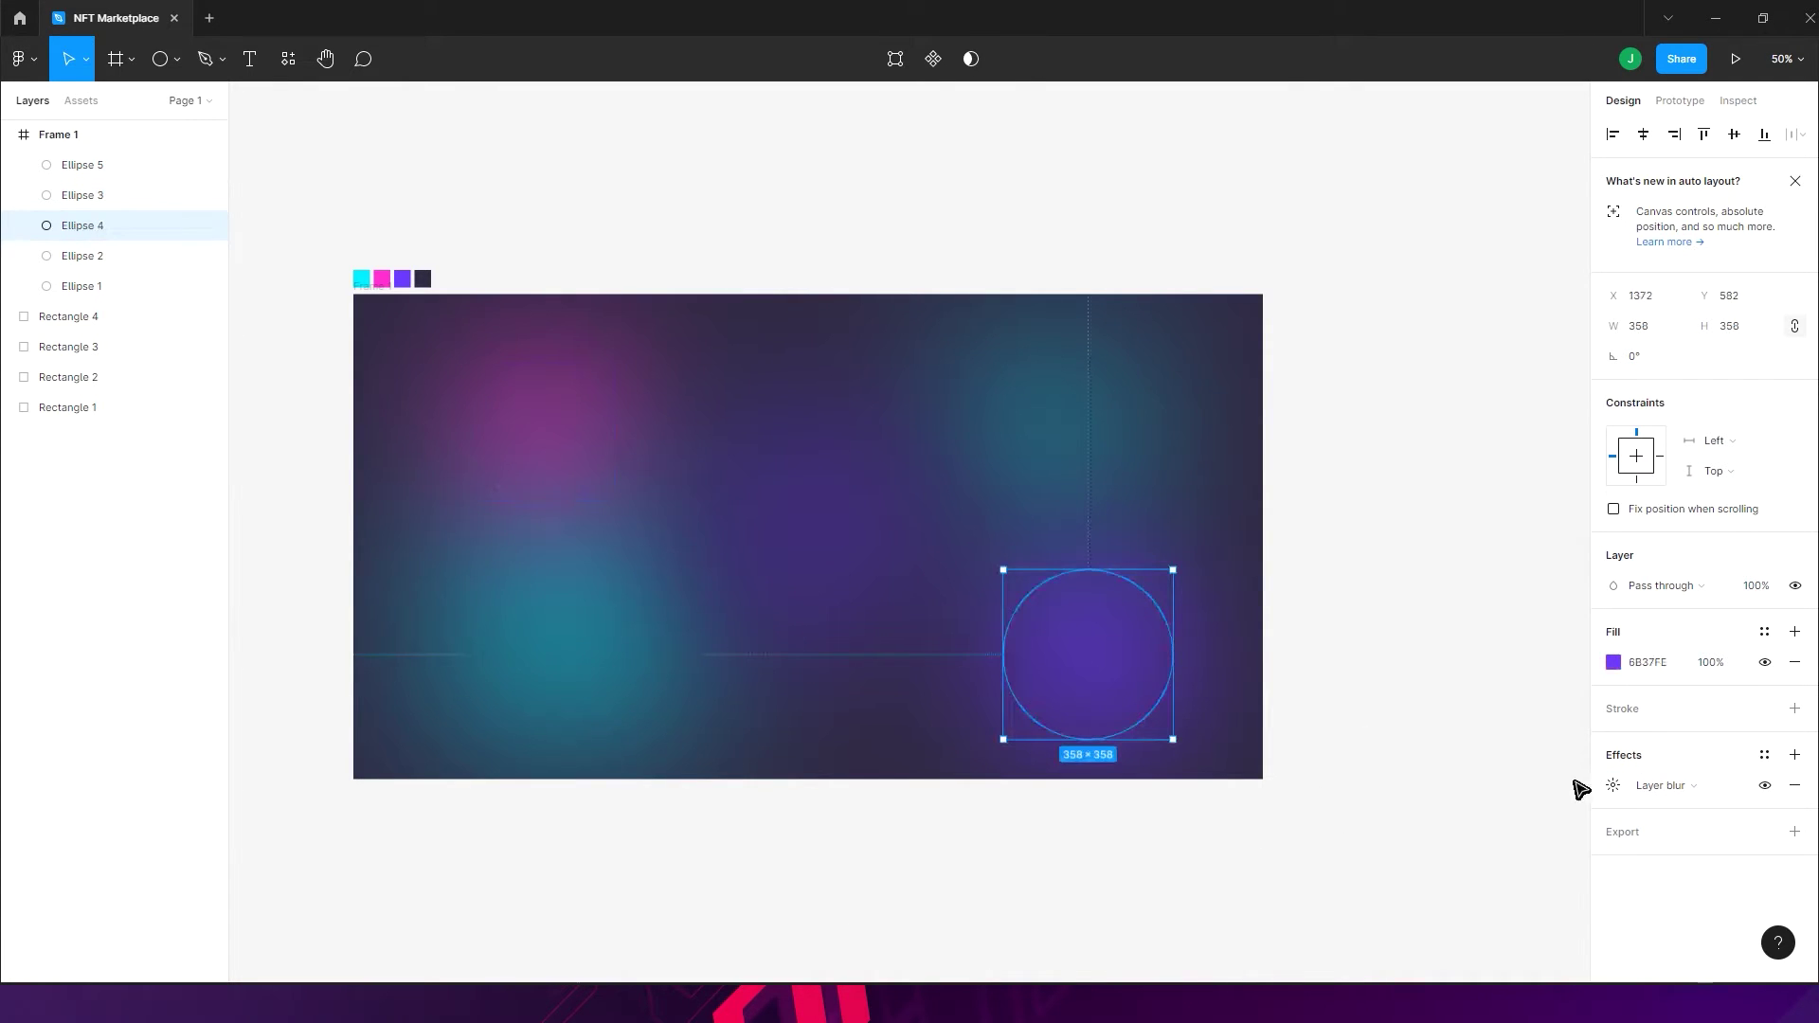
pyautogui.click(1611, 785)
pyautogui.moveTo(1399, 836); pyautogui.dragTo(1361, 831)
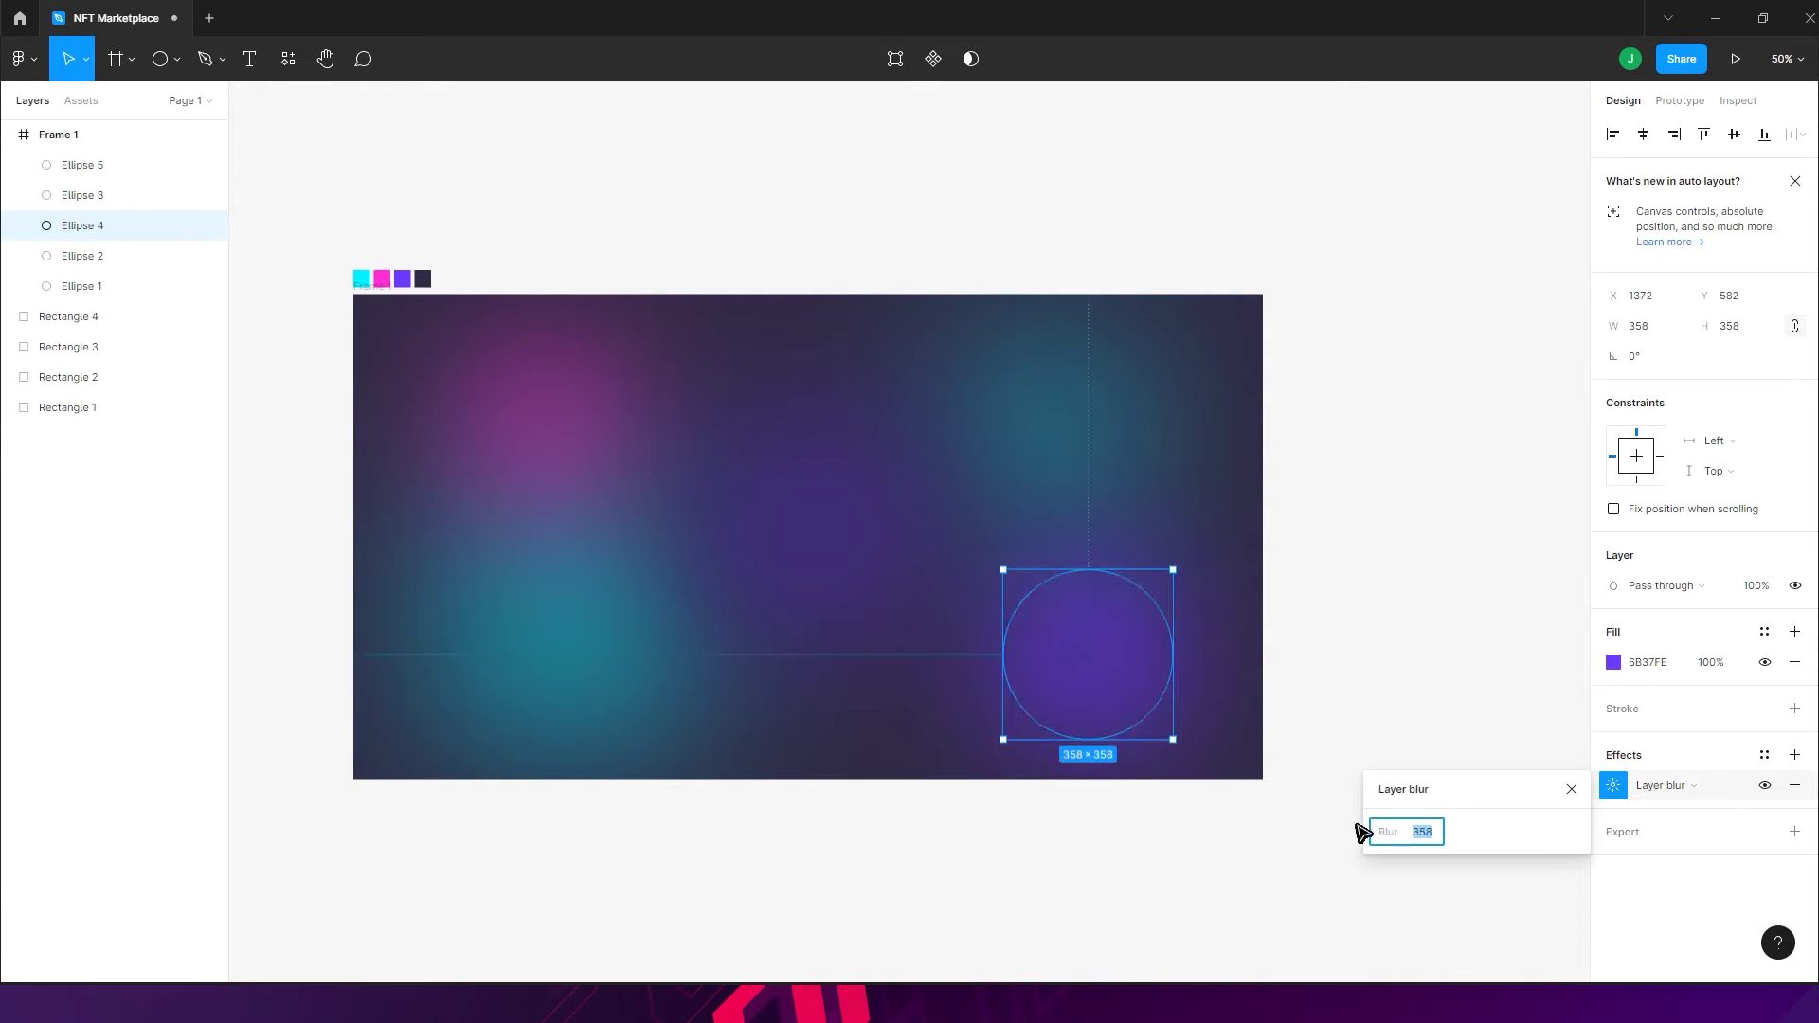
pyautogui.click(1569, 790)
pyautogui.moveTo(1068, 690); pyautogui.dragTo(986, 662)
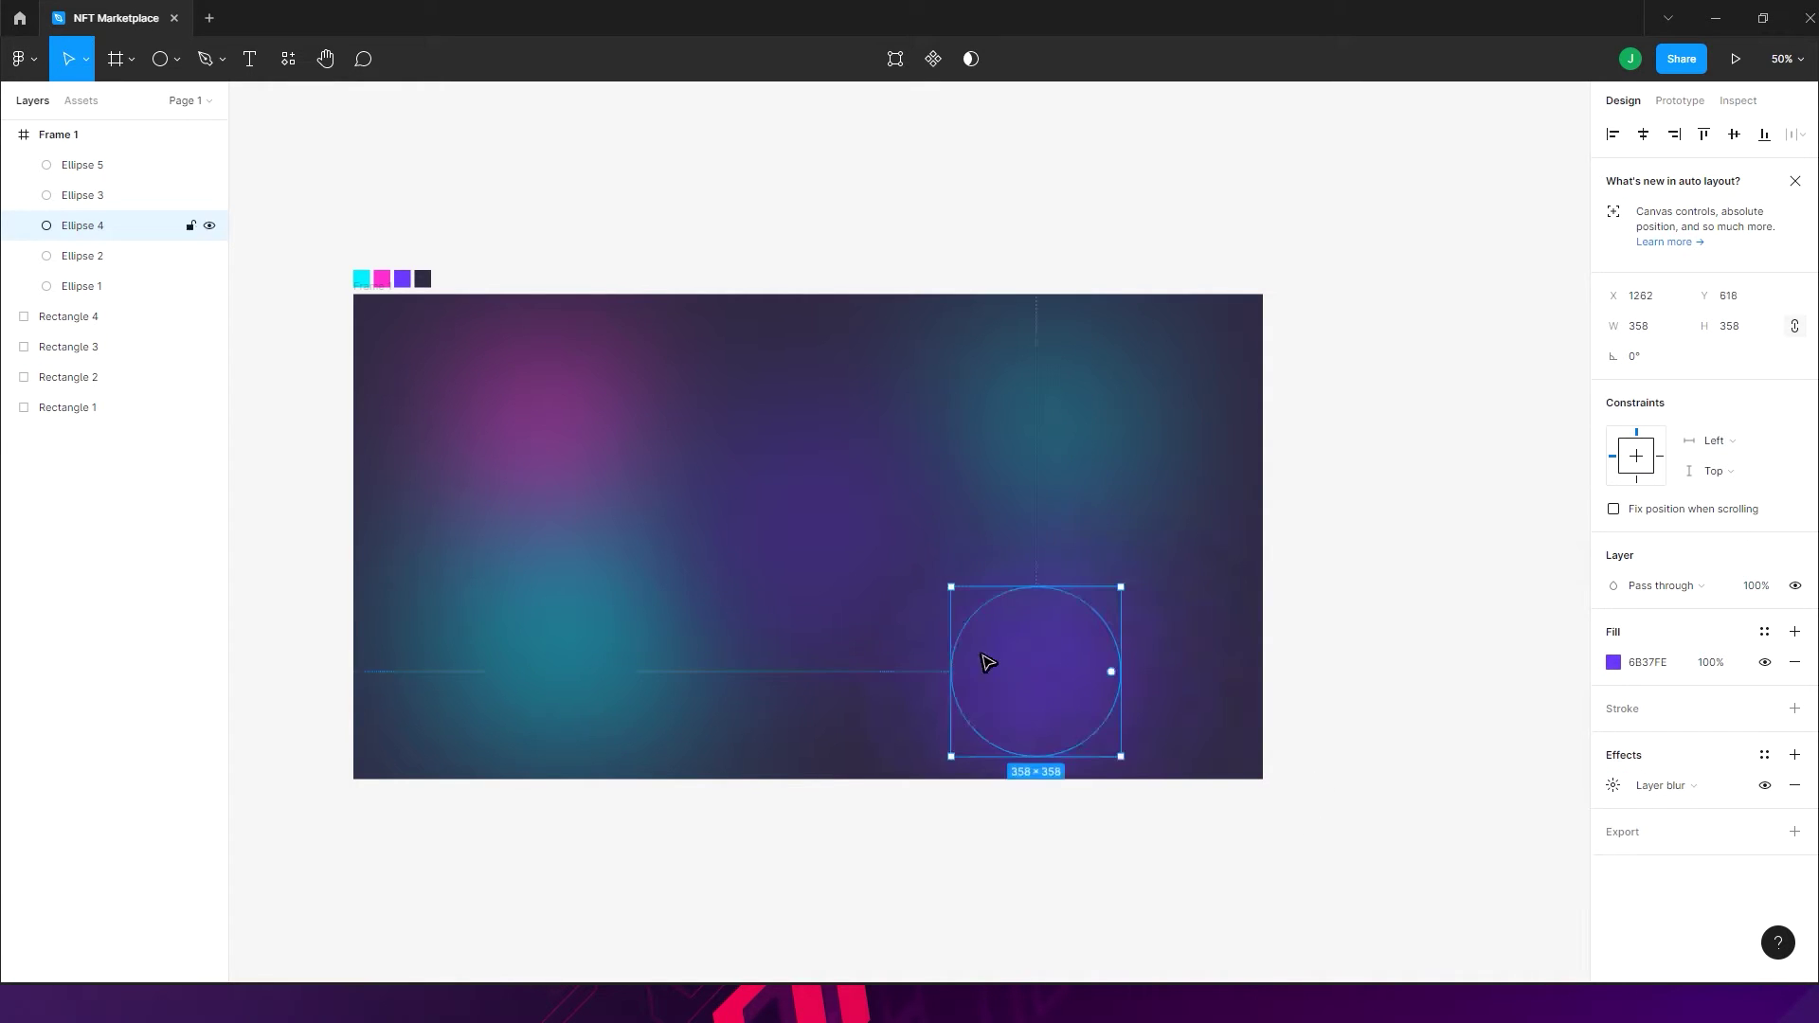
pyautogui.click(898, 551)
pyautogui.click(1620, 662)
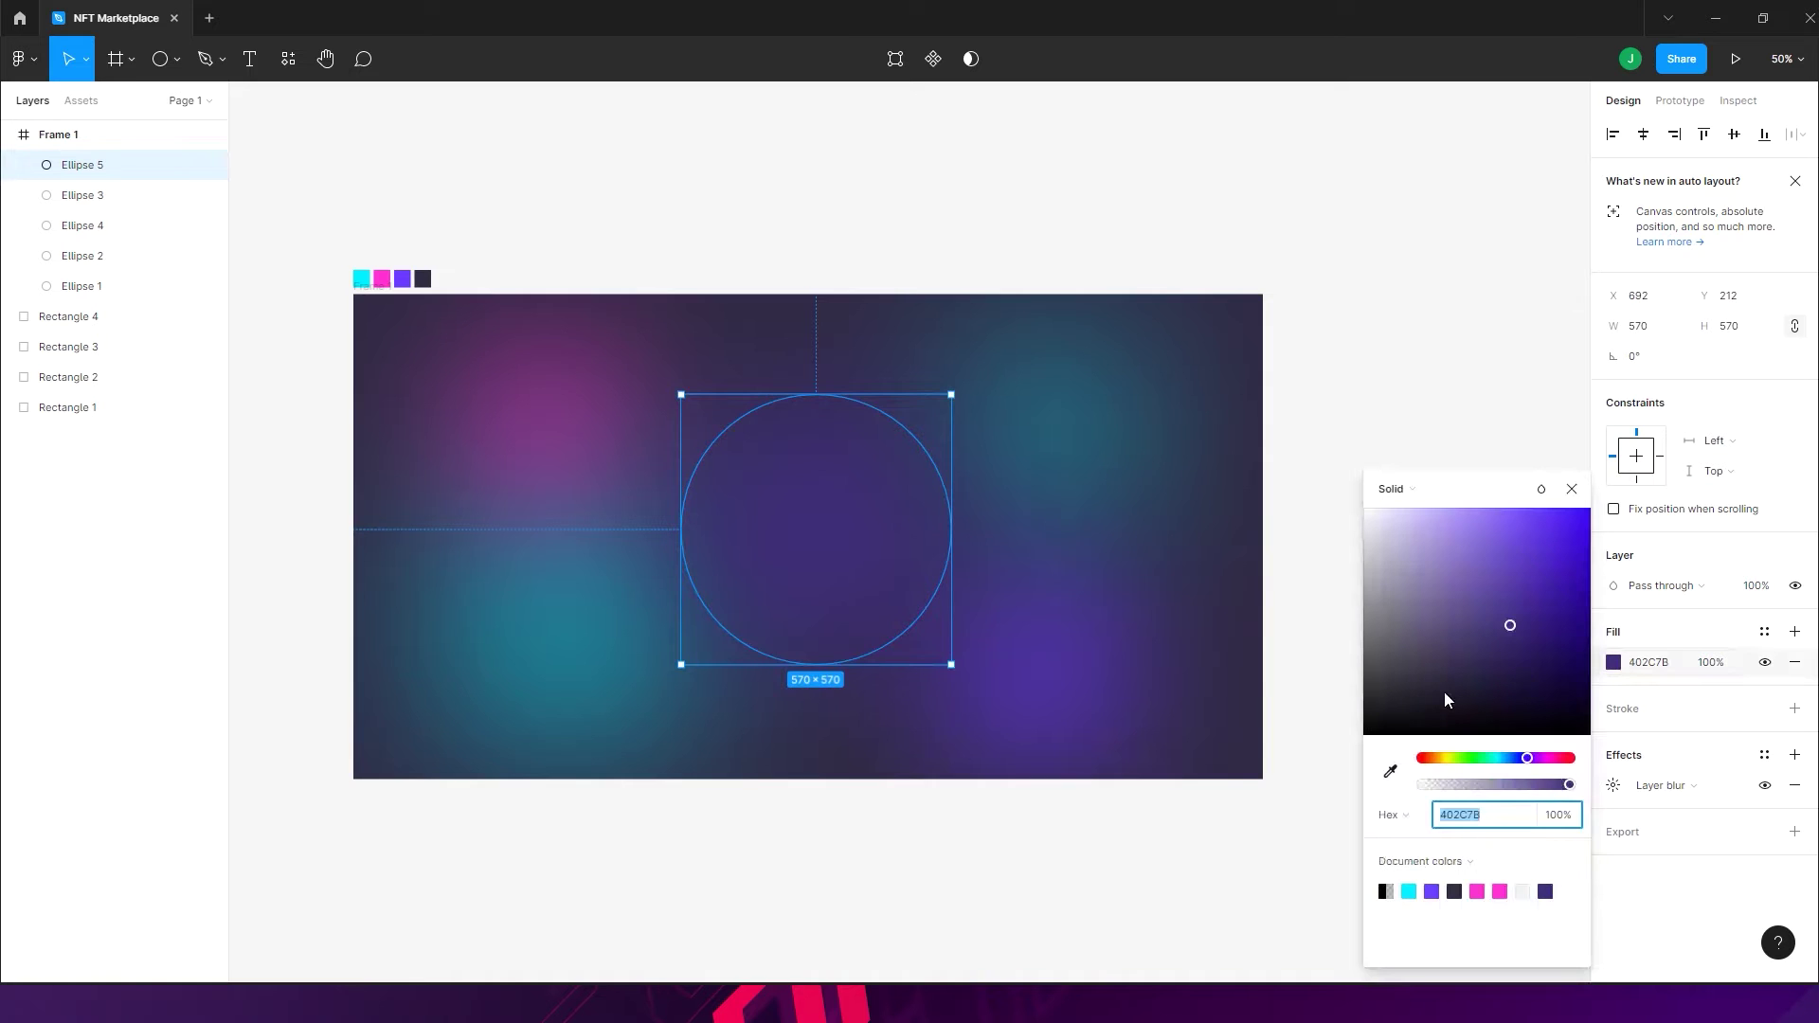
# - Recolour the large centre glow circle from purple to dark blue 2C3D7B
pyautogui.moveTo(1521, 759)
pyautogui.mouseDown()
pyautogui.moveTo(1426, 777)
pyautogui.moveTo(1530, 767)
pyautogui.moveTo(1480, 769)
pyautogui.moveTo(1531, 768)
pyautogui.moveTo(1514, 768)
pyautogui.mouseUp()
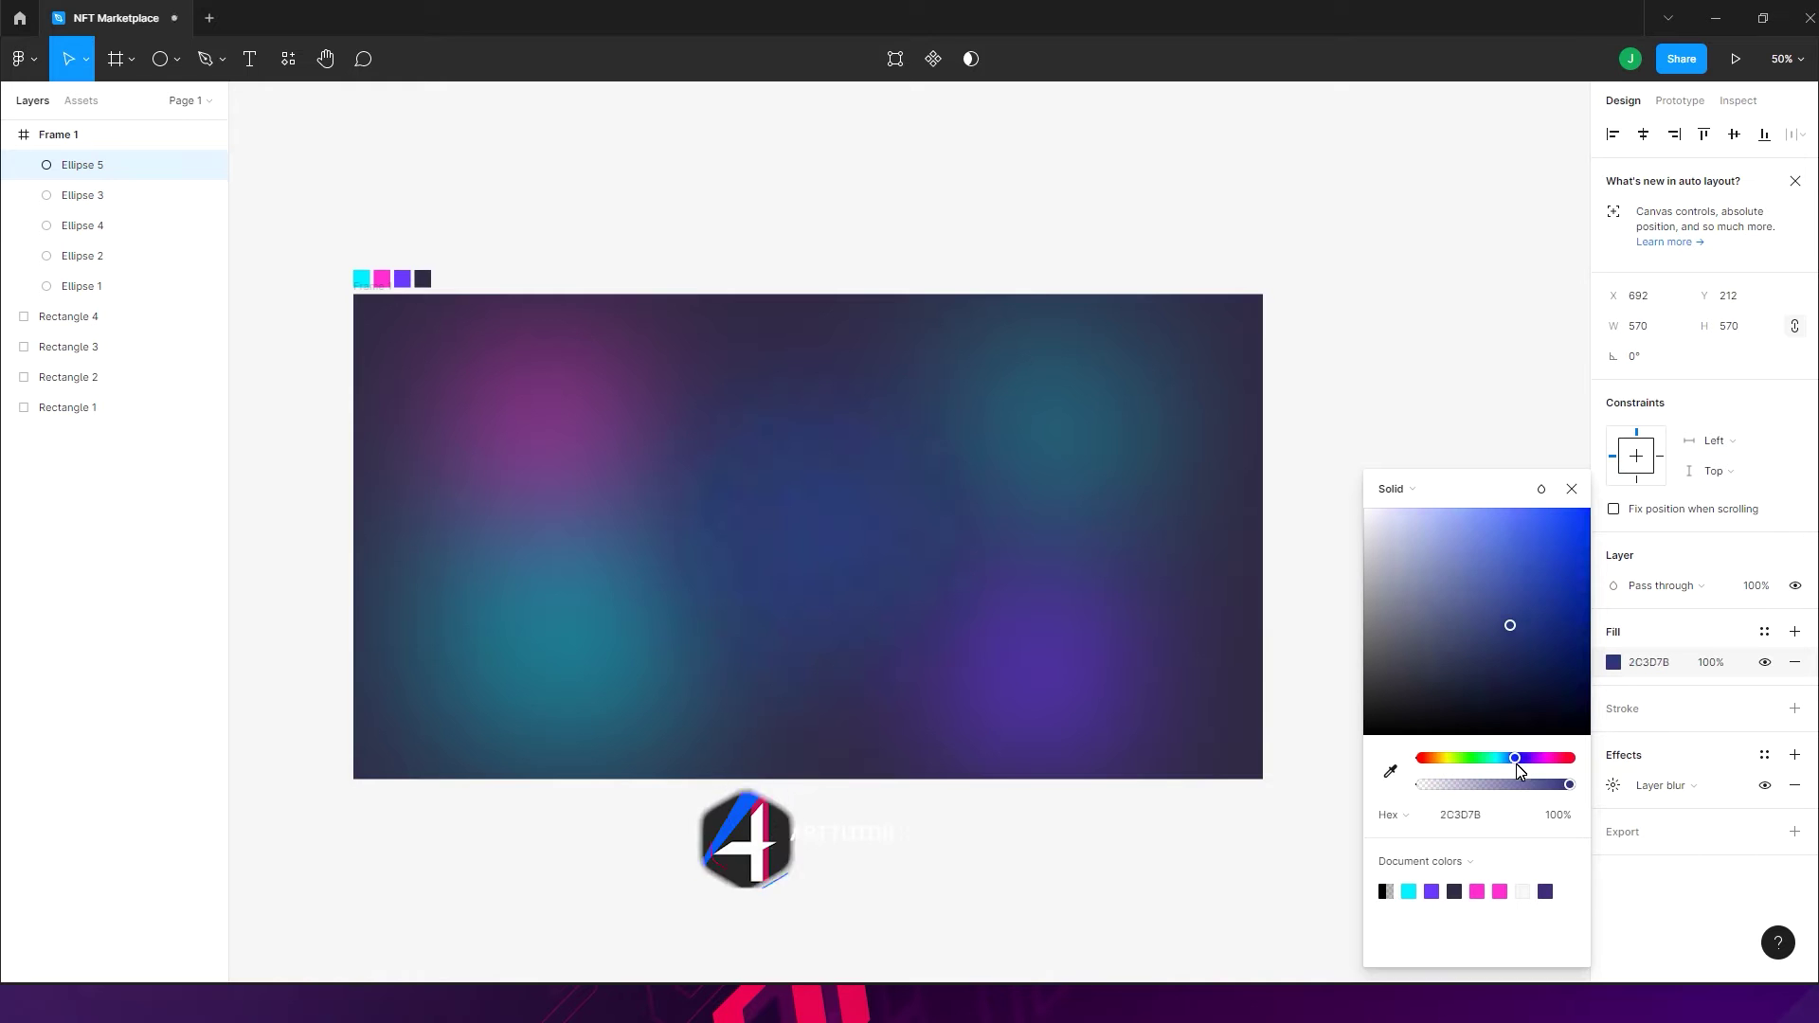
pyautogui.press('Escape')
pyautogui.click(626, 188)
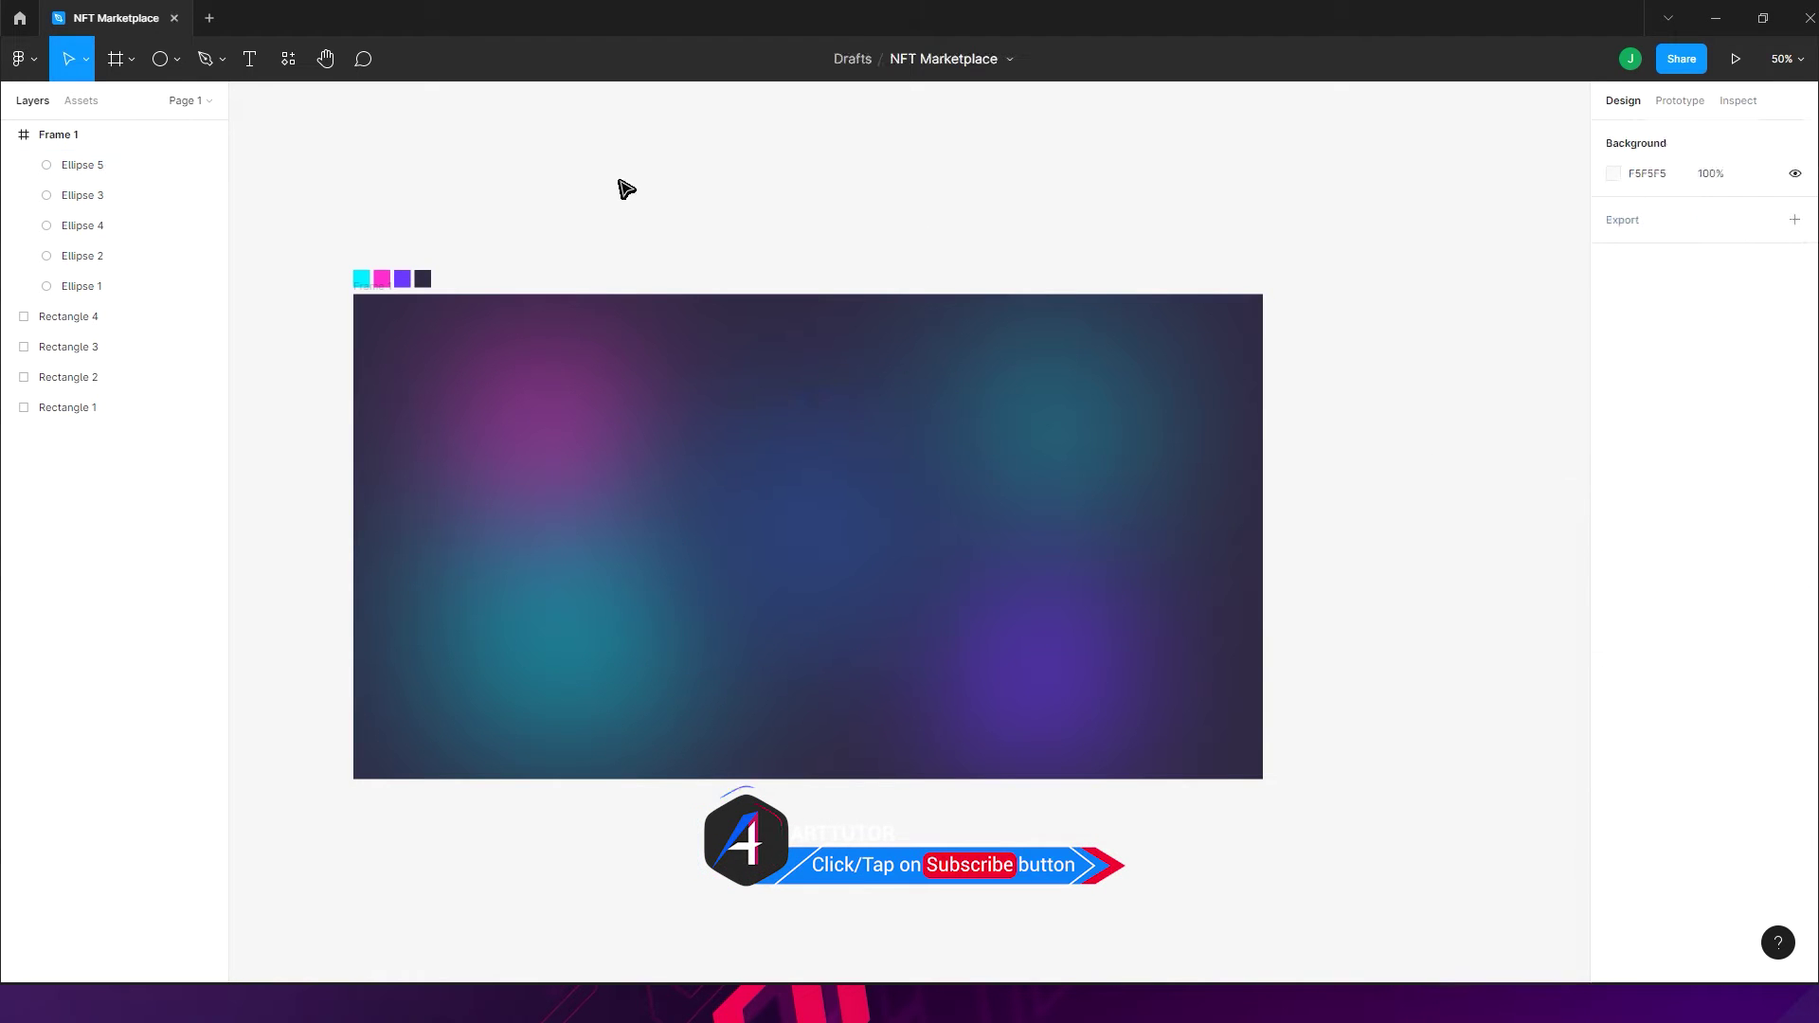
# - Draw a frame-covering rectangle filled black 000000 at 50% opacity and add an effect to it
pyautogui.press('r')
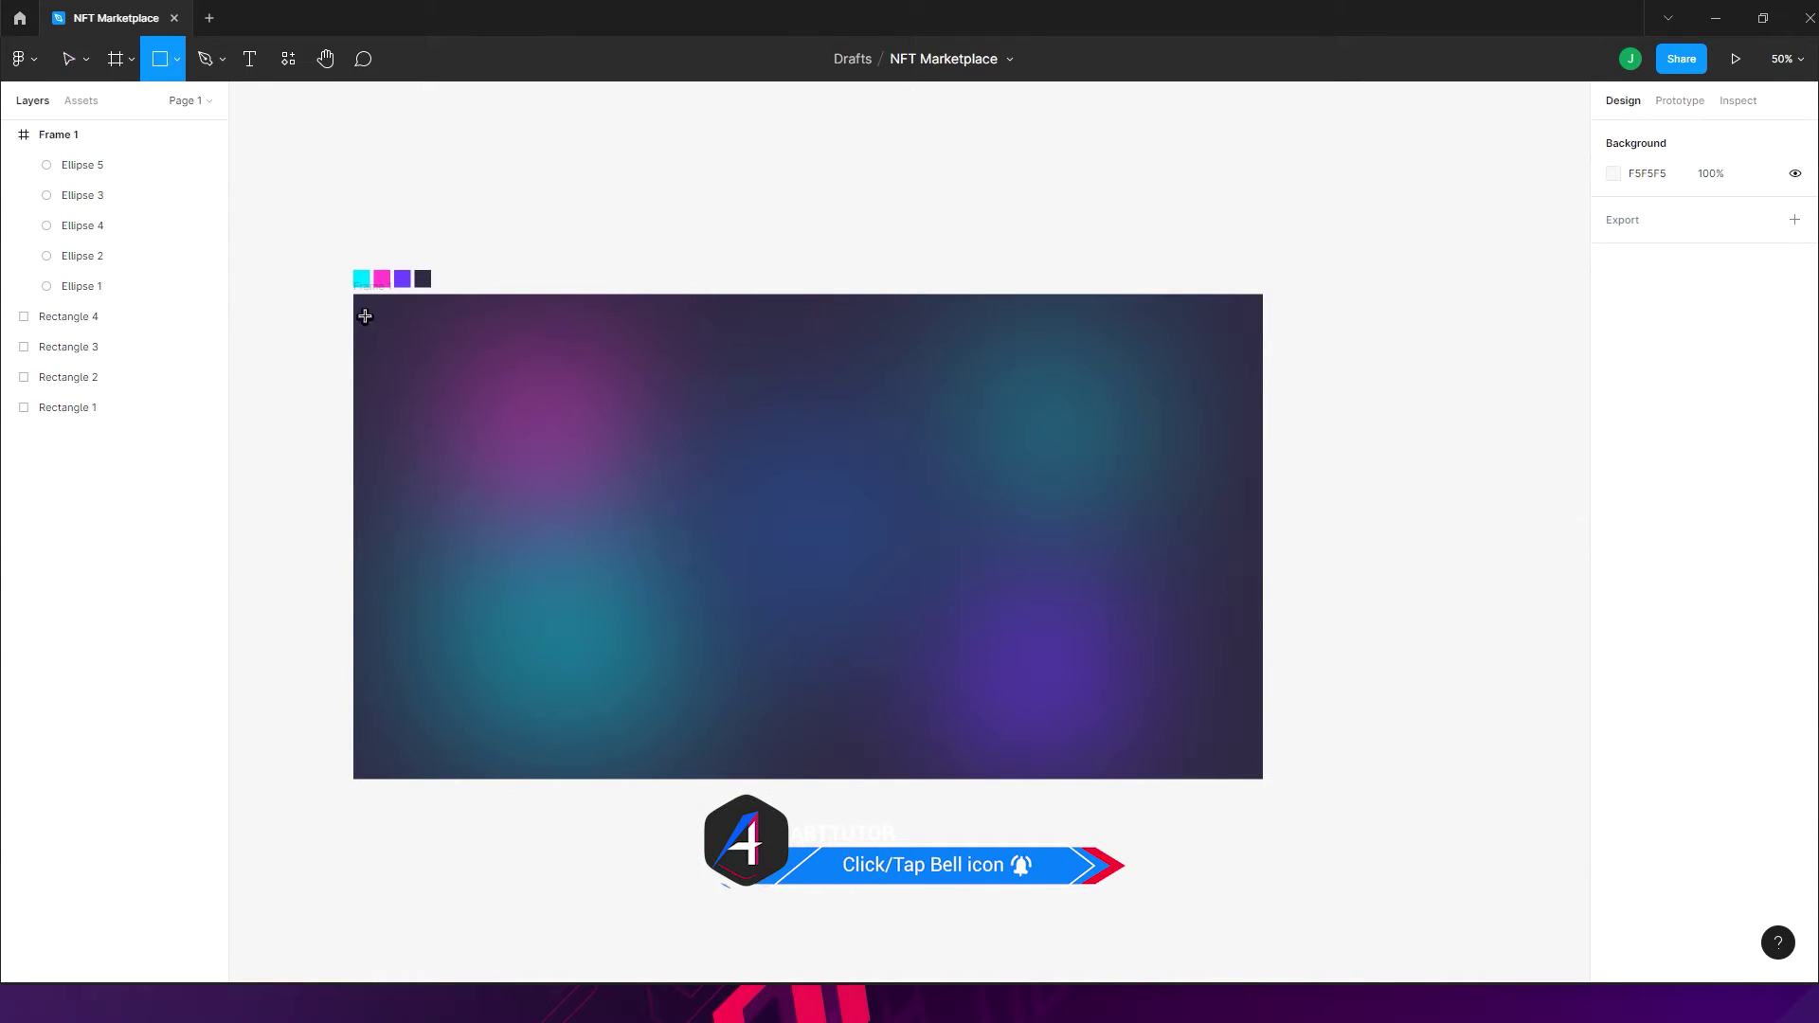
pyautogui.moveTo(354, 295)
pyautogui.mouseDown()
pyautogui.moveTo(1231, 747)
pyautogui.moveTo(1282, 799)
pyautogui.mouseUp()
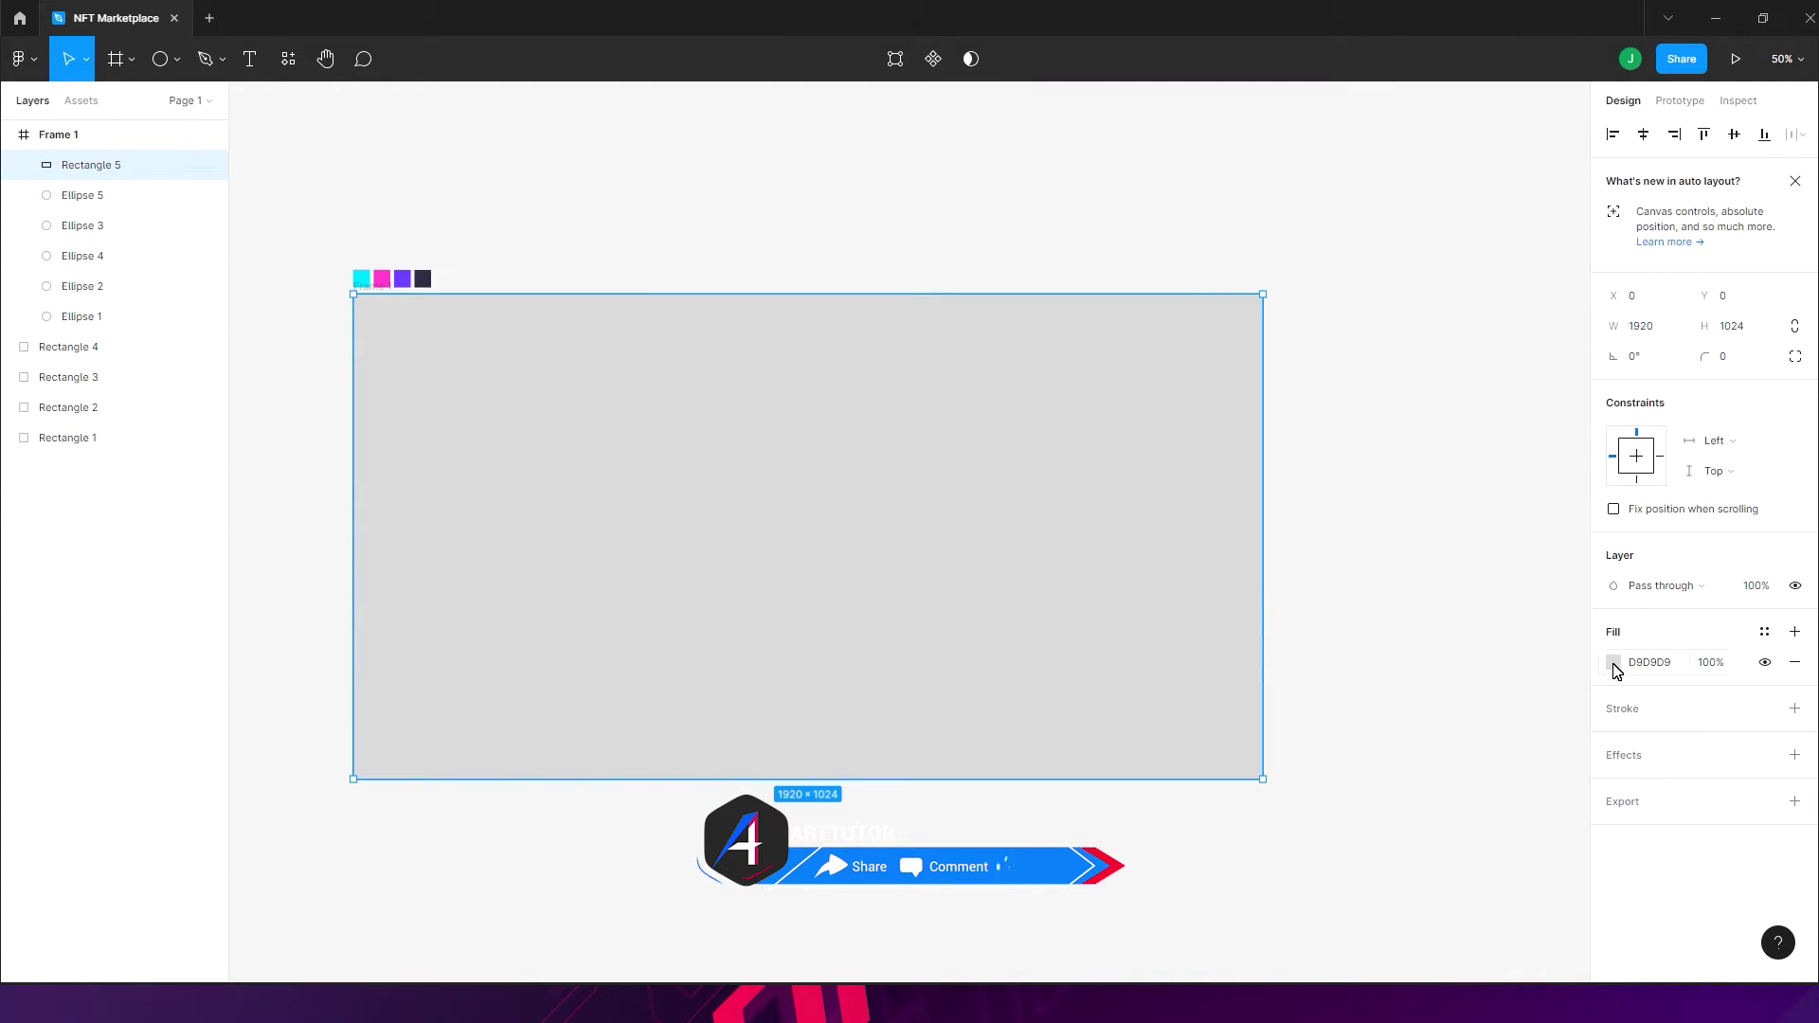
pyautogui.click(1613, 663)
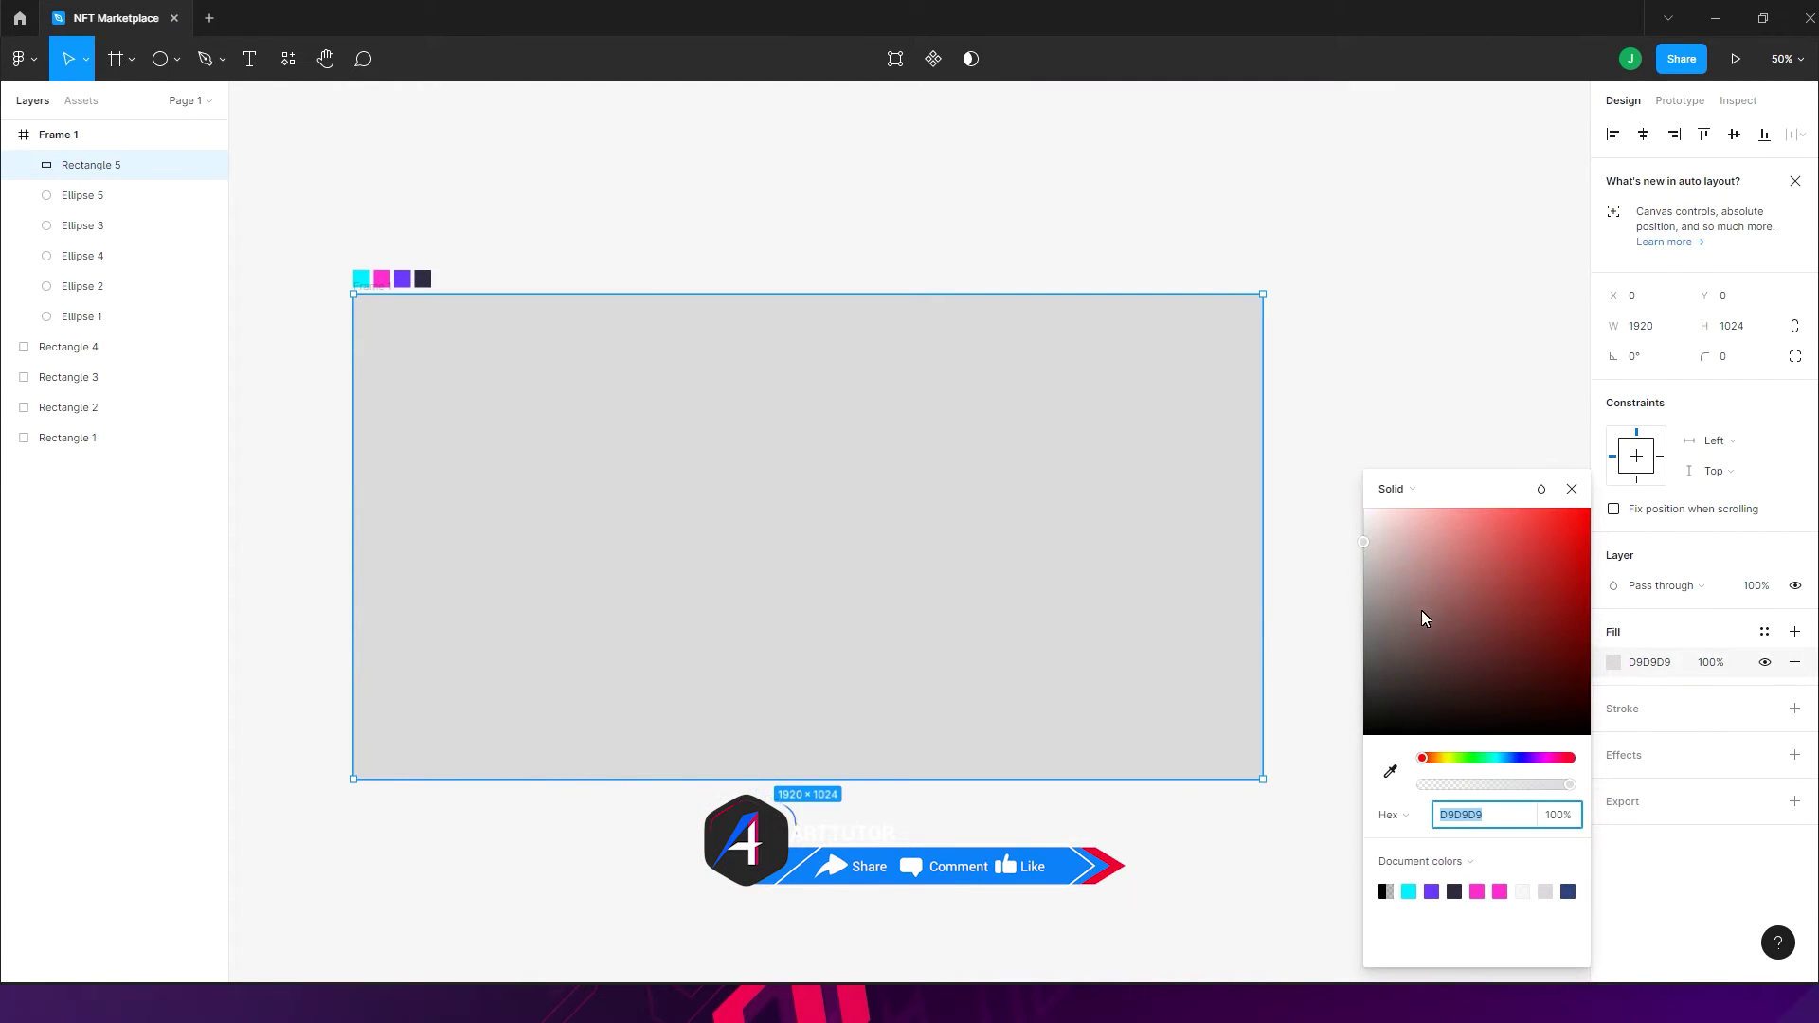
pyautogui.moveTo(1421, 610); pyautogui.dragTo(1283, 869)
pyautogui.click(1554, 816)
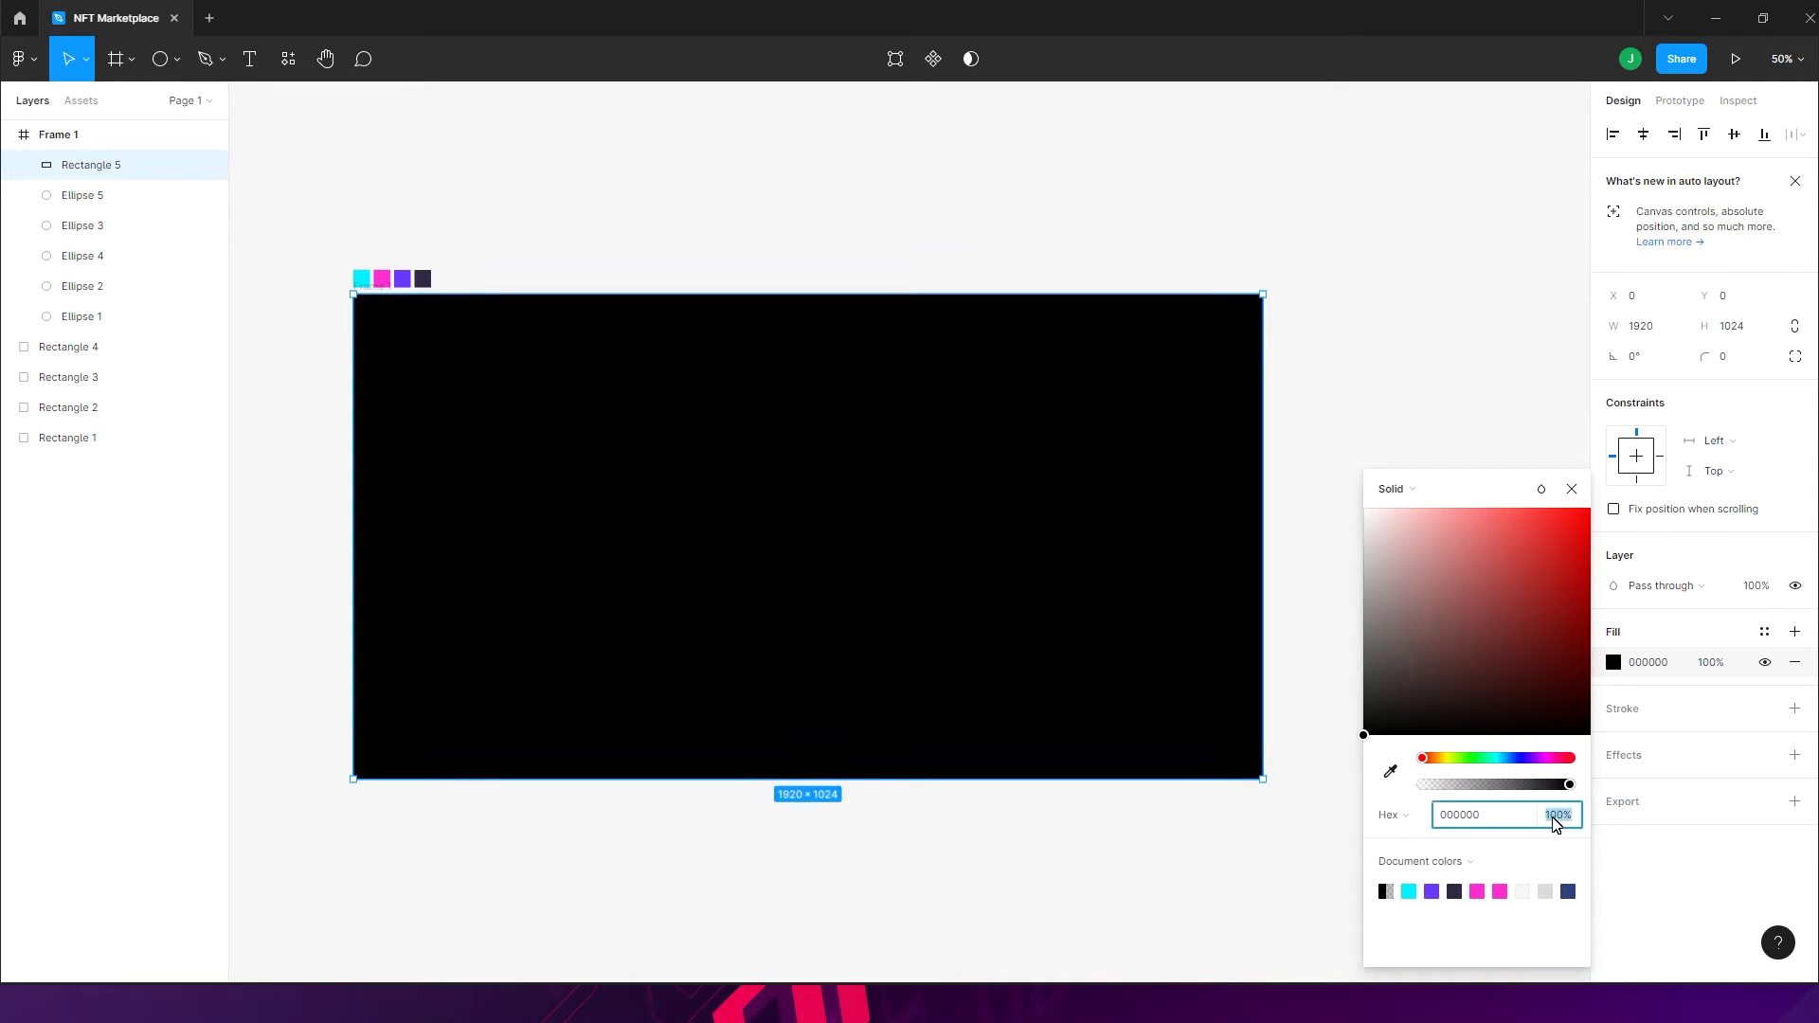
pyautogui.write('50')
pyautogui.press('Return')
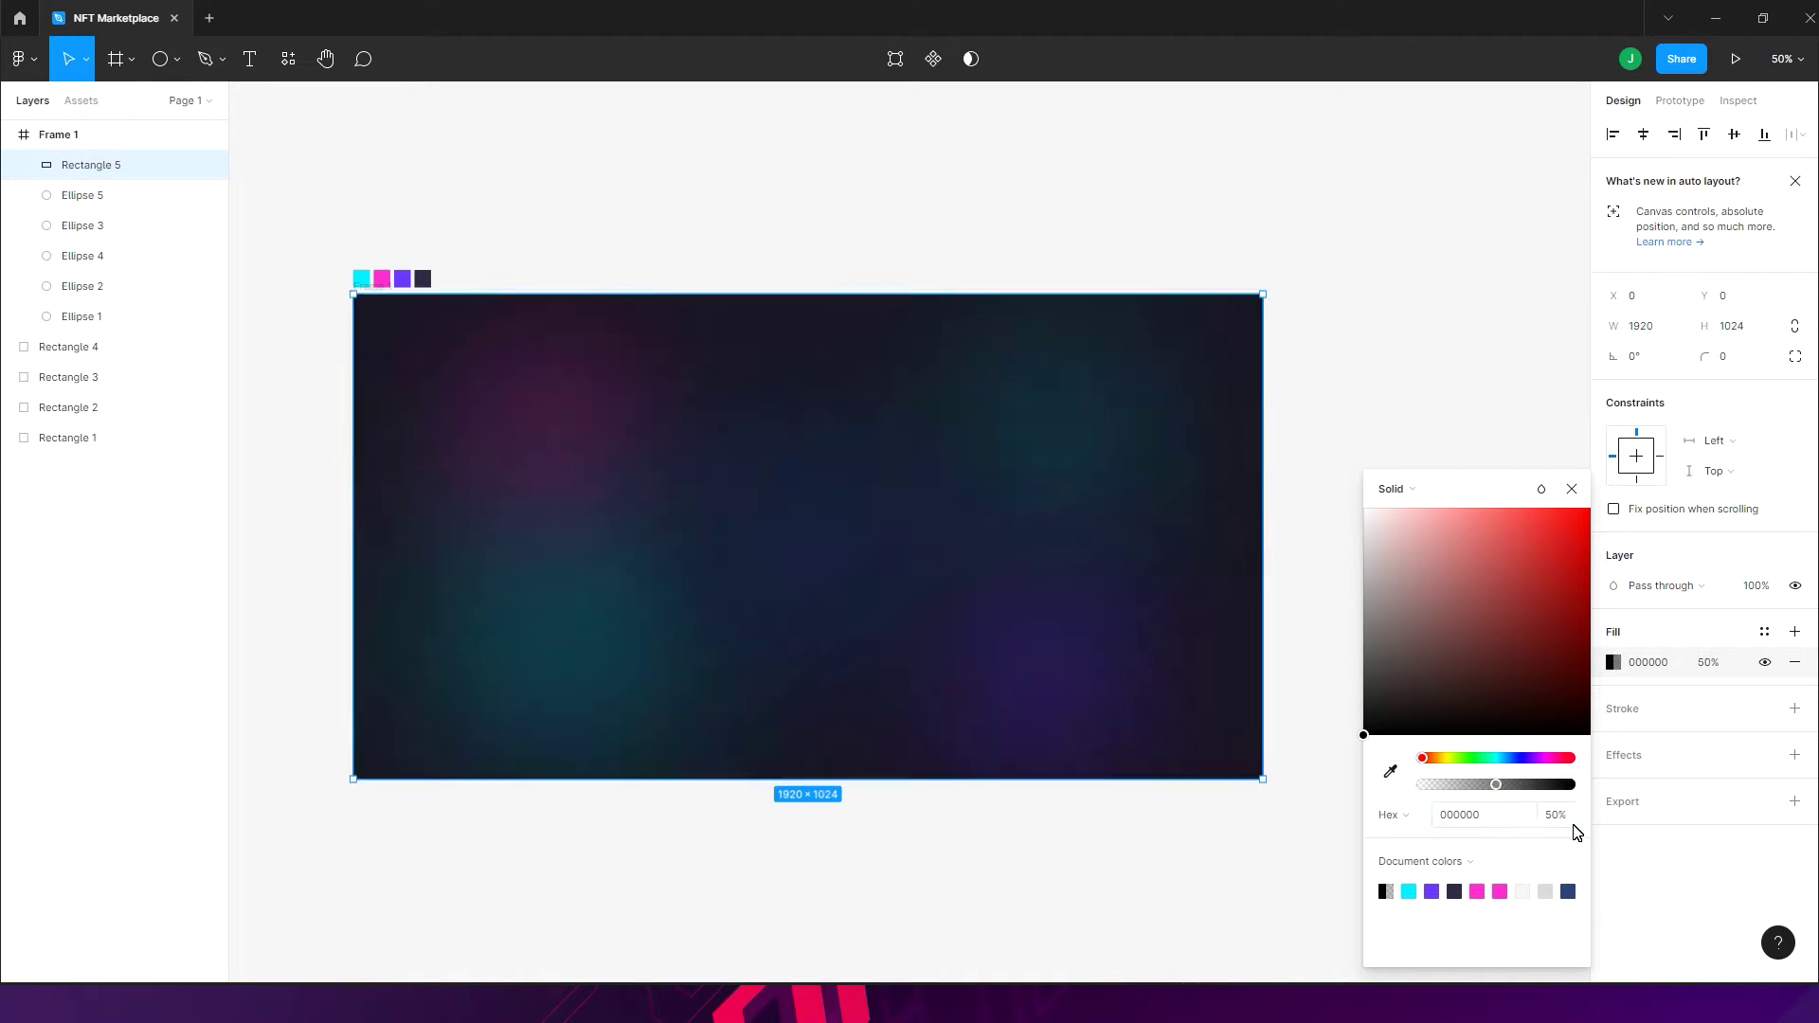
pyautogui.click(1571, 490)
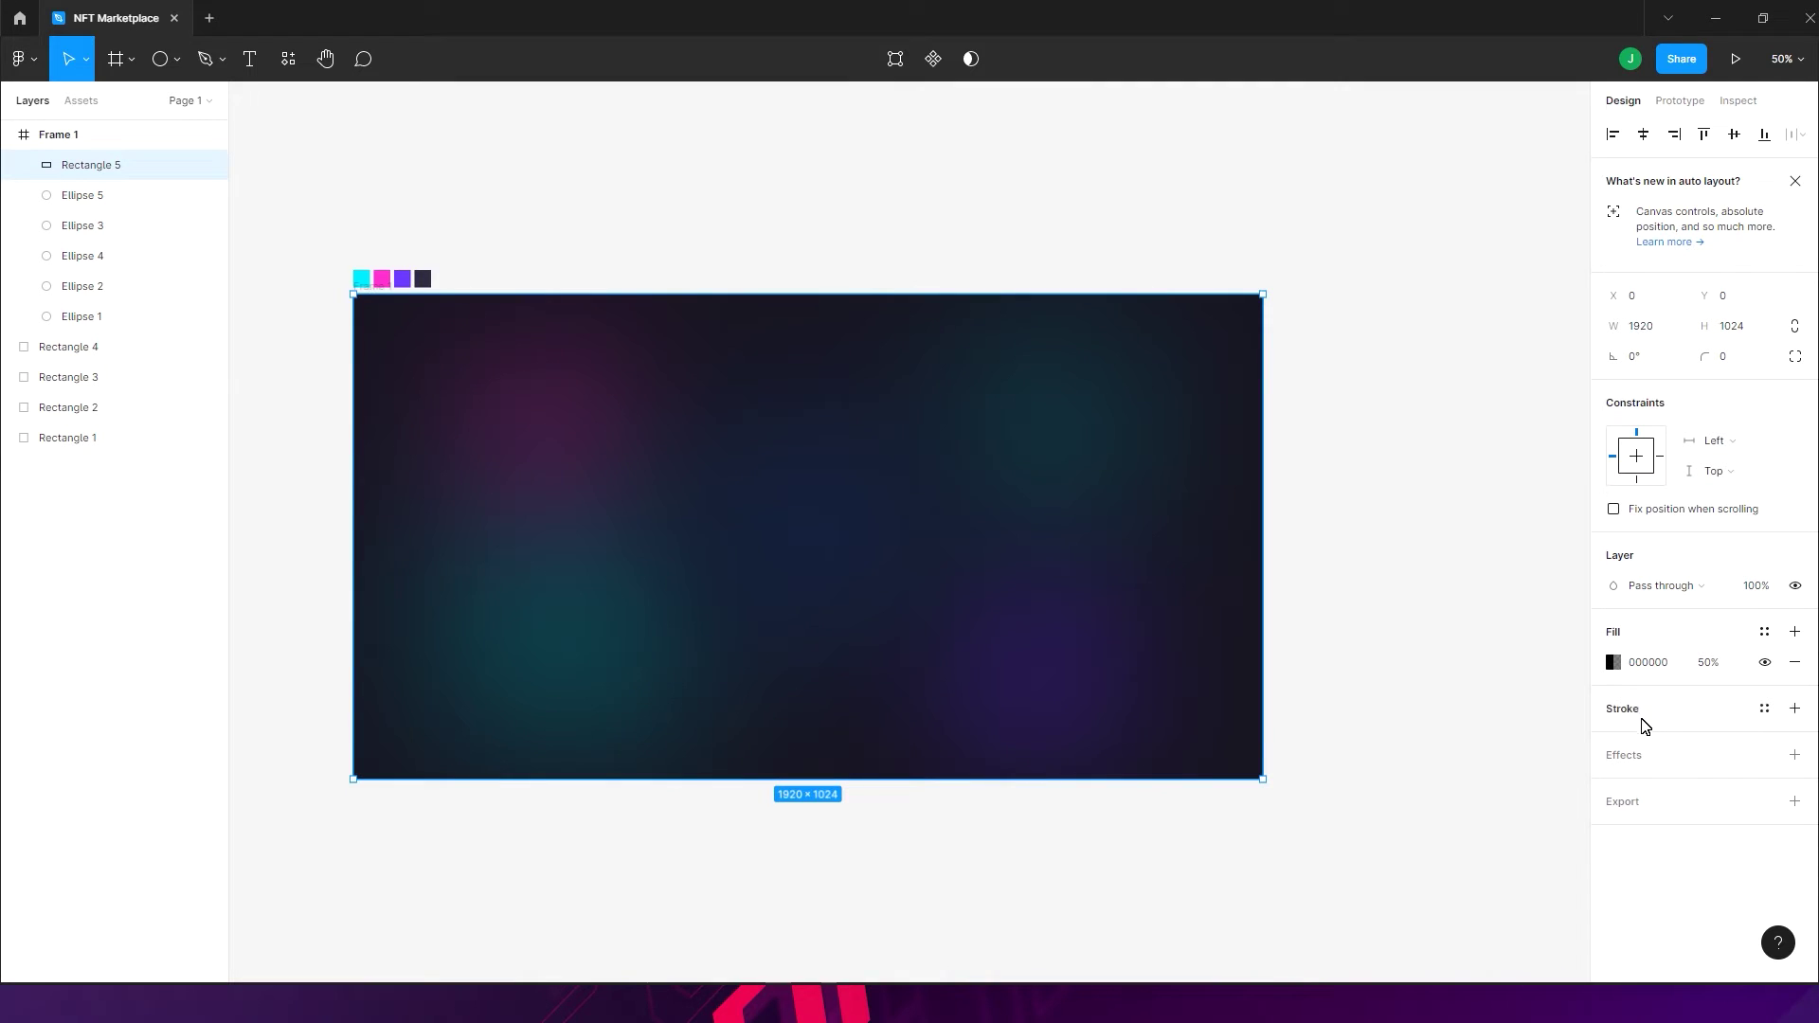
pyautogui.click(1637, 761)
pyautogui.click(1672, 787)
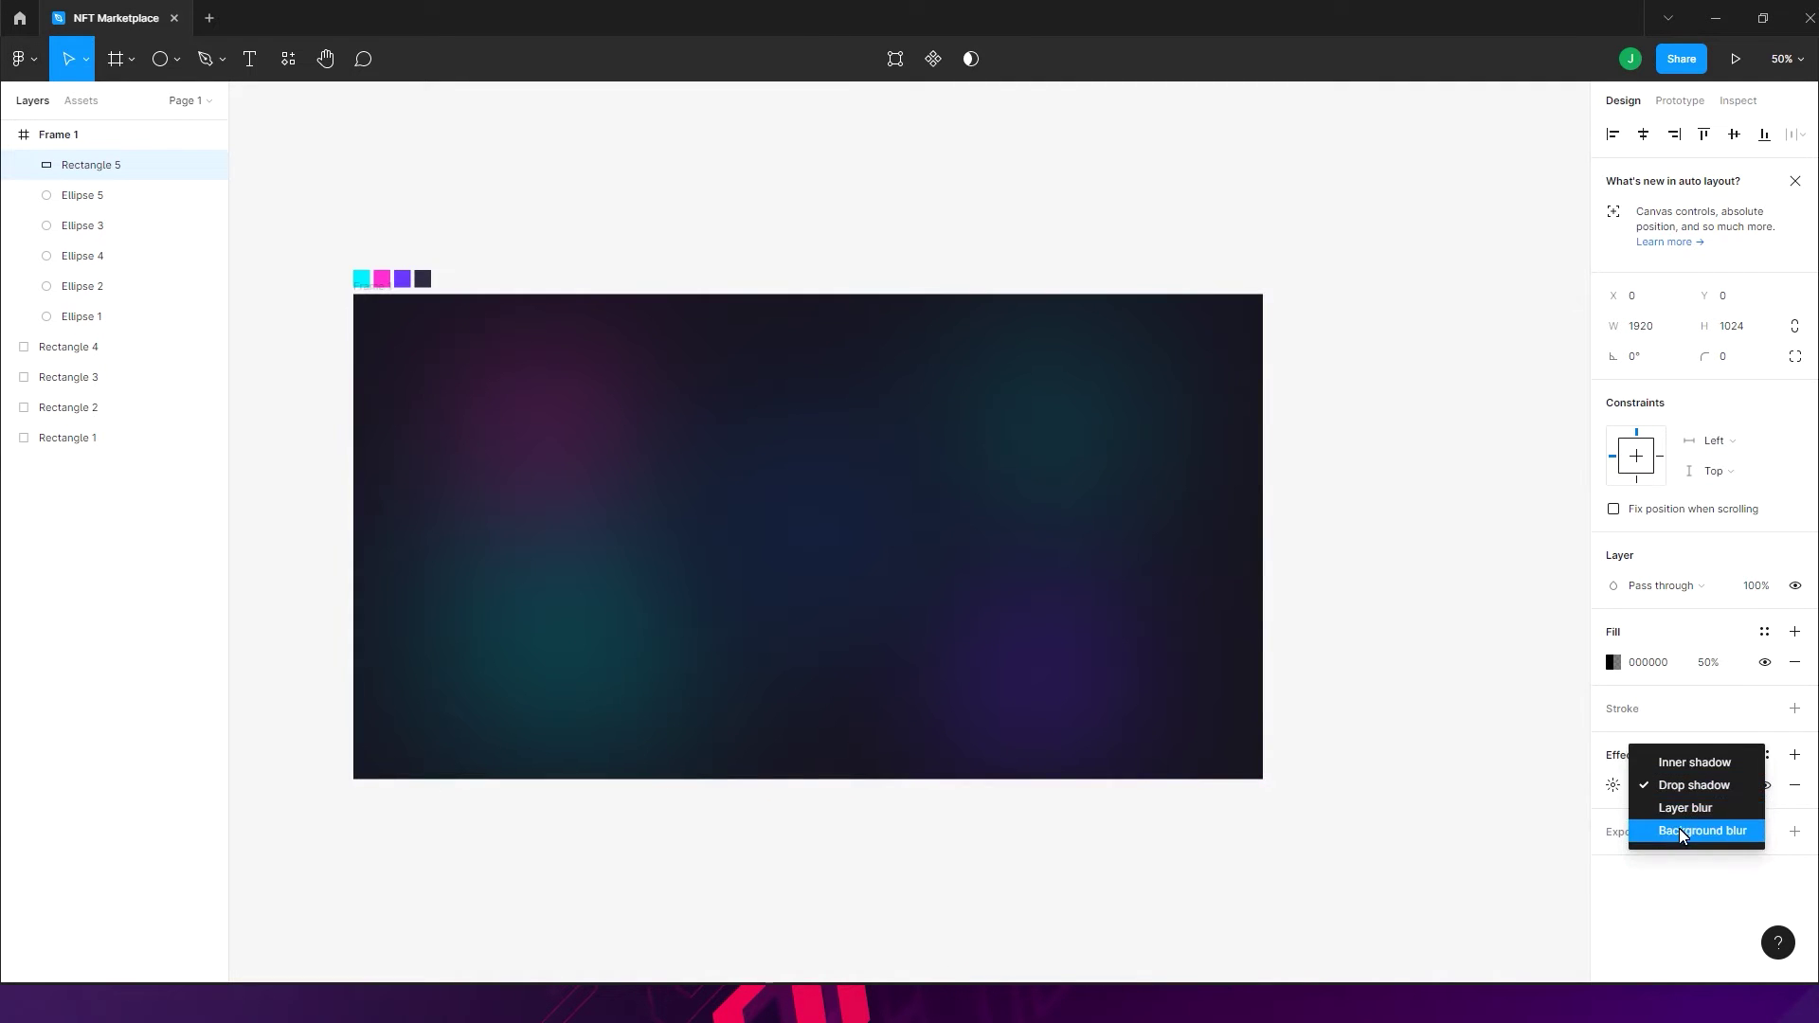
# - Give the overlay rectangle a Background blur of about 405, toggling its visibility to compare
pyautogui.click(1686, 831)
pyautogui.click(1614, 786)
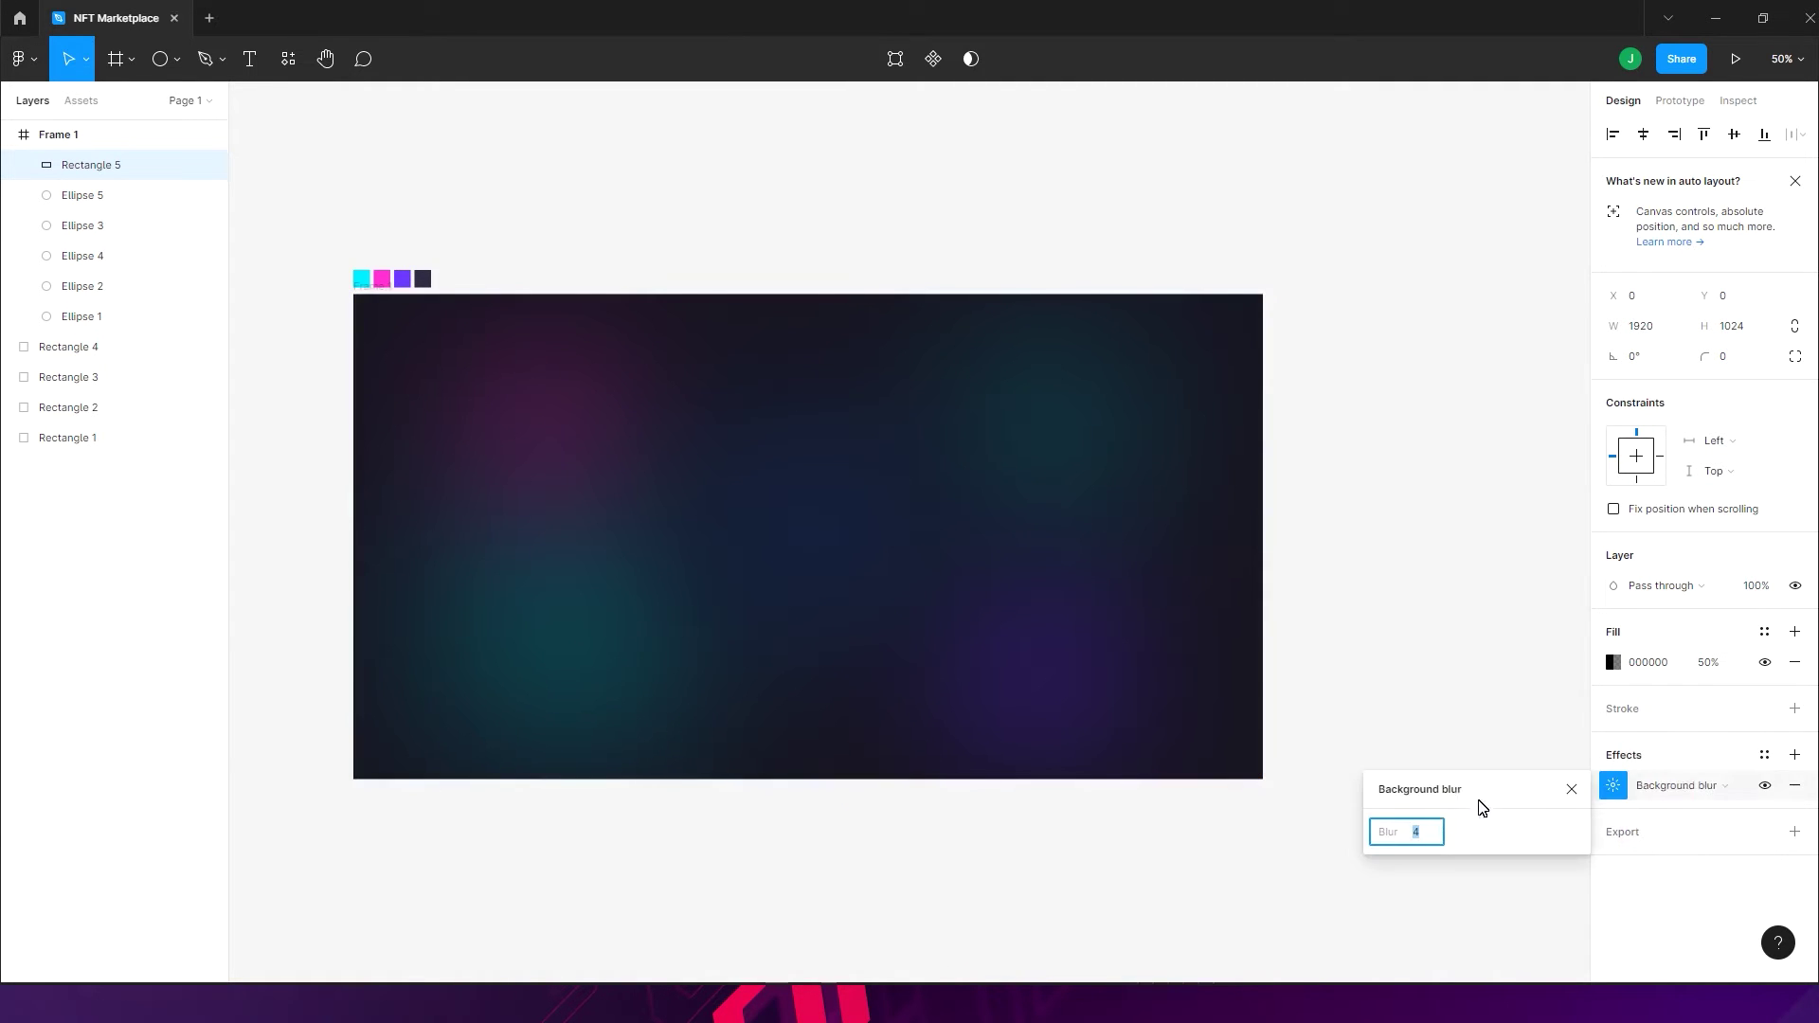
pyautogui.moveTo(1805, 764); pyautogui.dragTo(1059, 611)
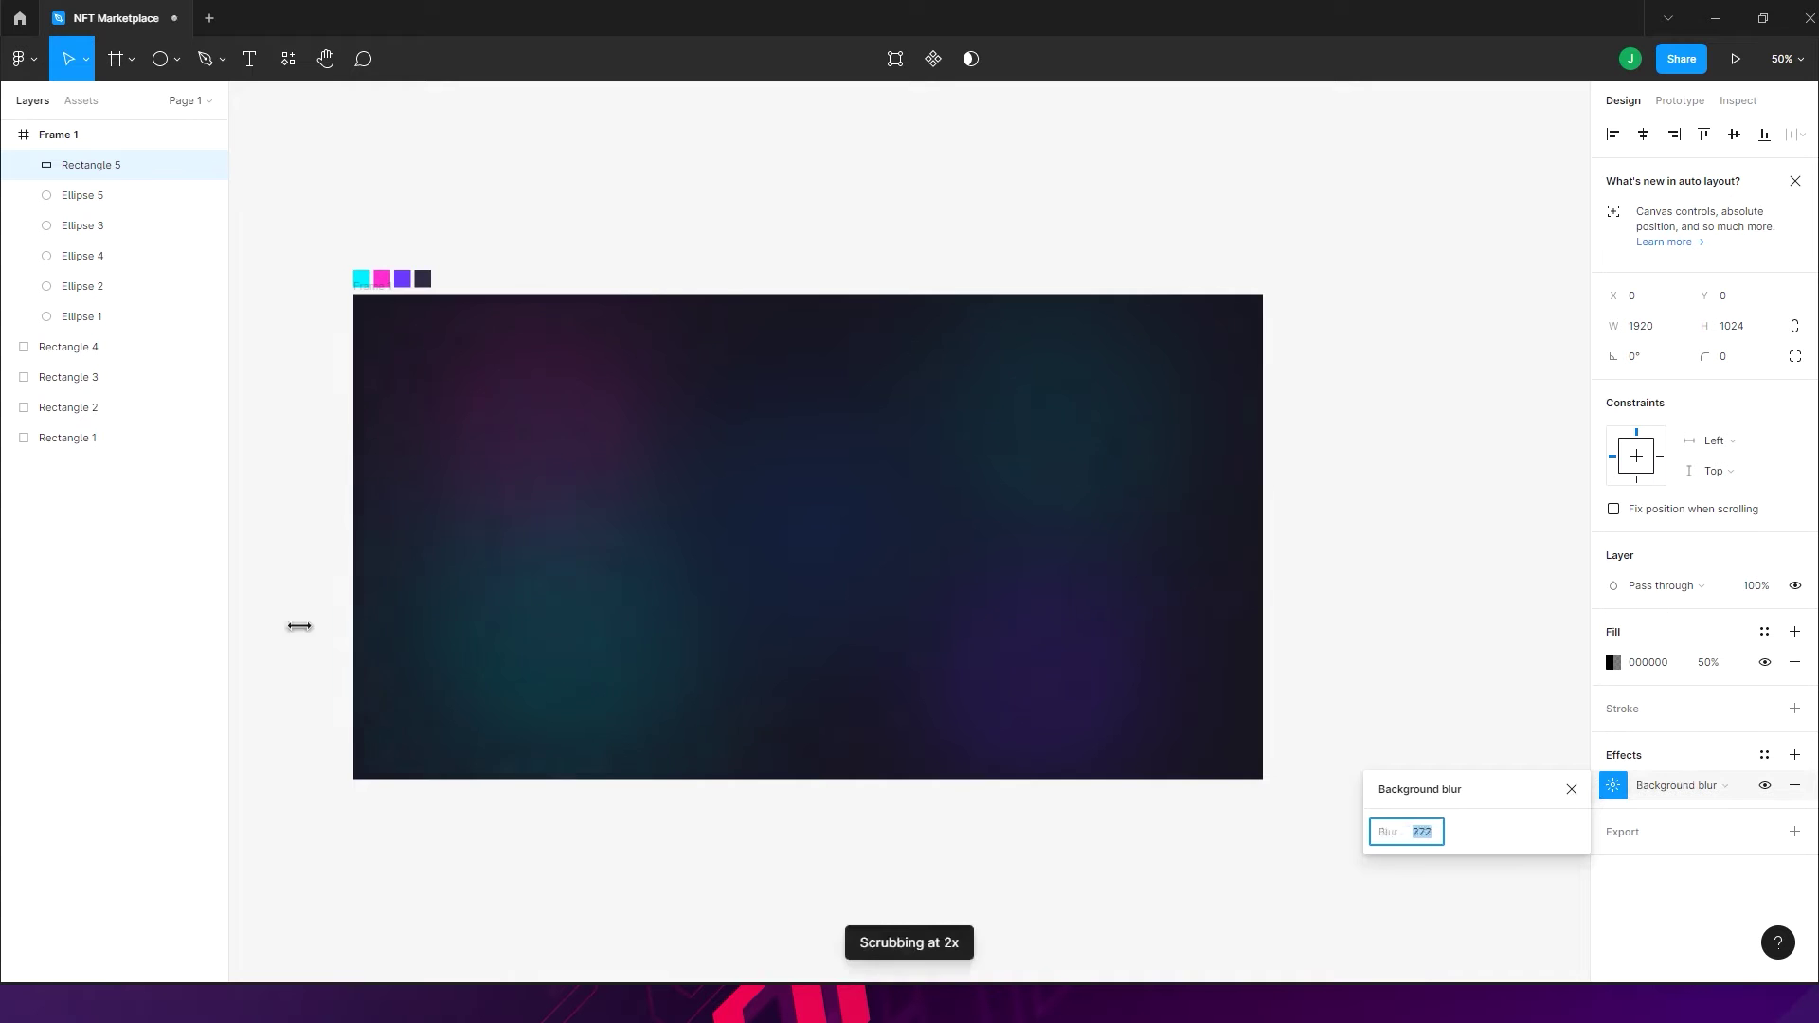
pyautogui.moveTo(299, 626); pyautogui.dragTo(1203, 824)
pyautogui.moveTo(1399, 830); pyautogui.dragTo(1209, 649)
pyautogui.moveTo(988, 699); pyautogui.dragTo(808, 720)
pyautogui.click(1572, 789)
pyautogui.click(210, 166)
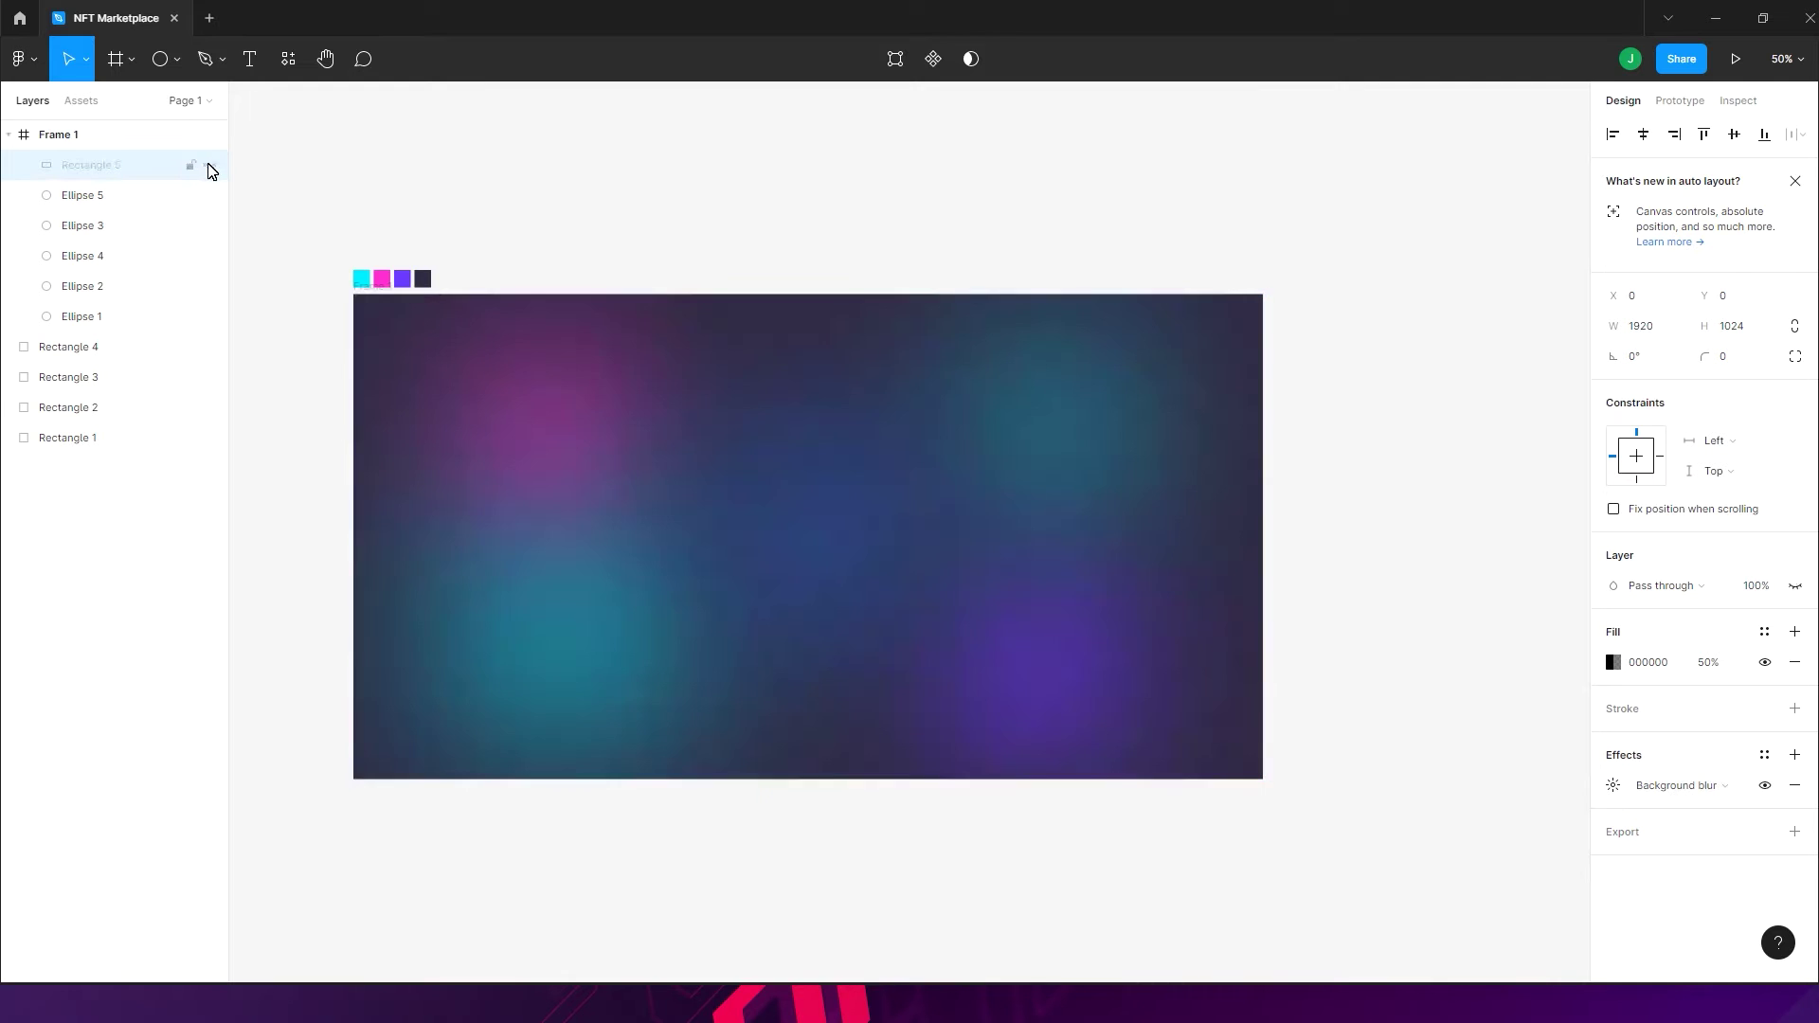
pyautogui.click(209, 166)
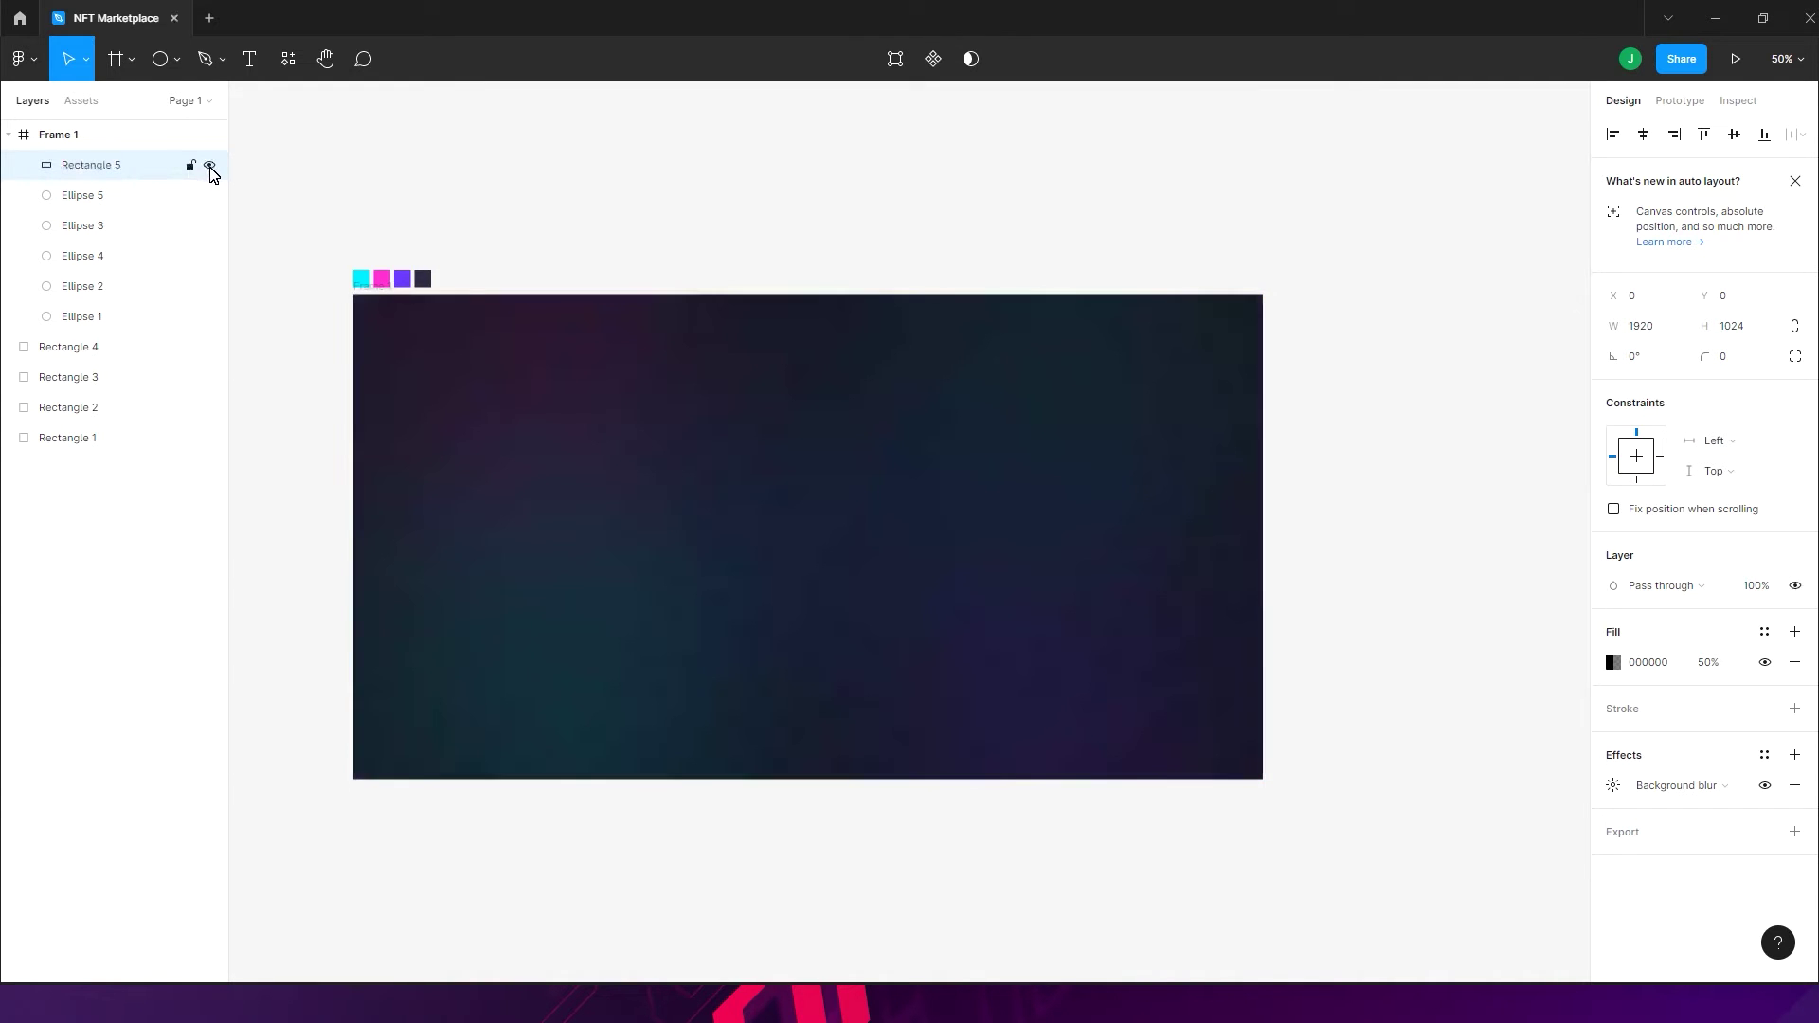
pyautogui.click(641, 255)
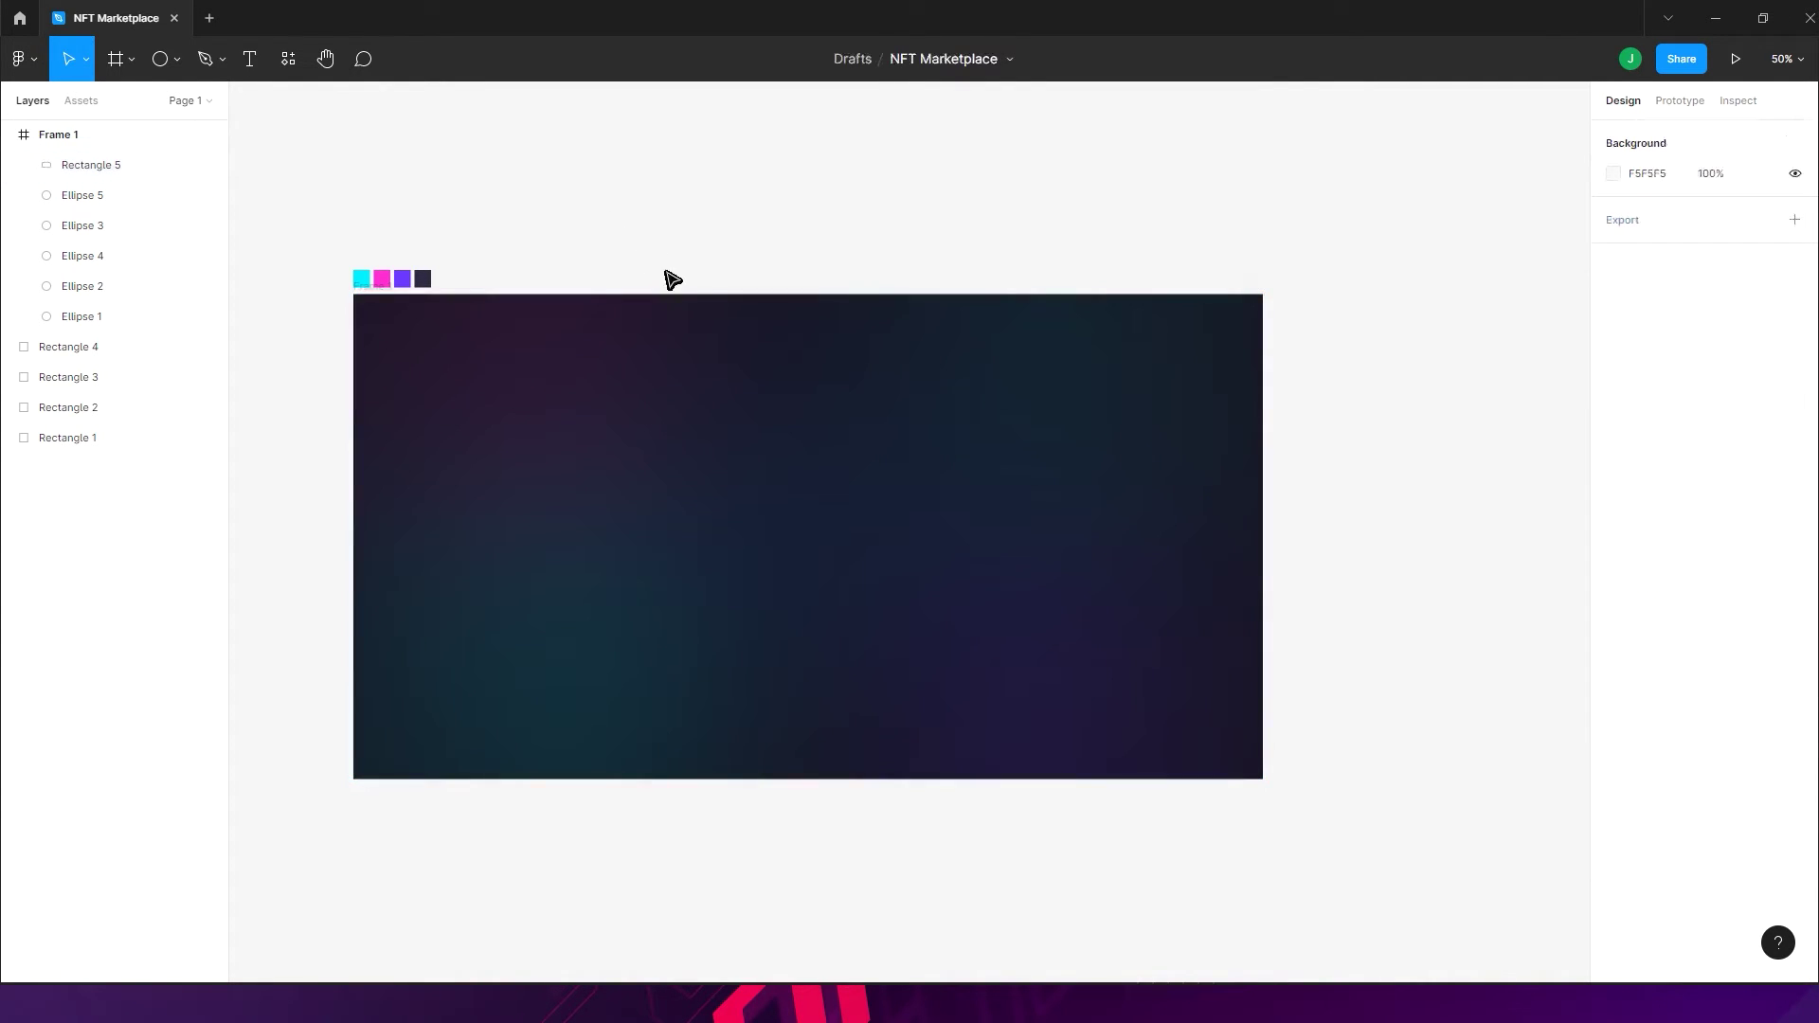
# - Scale all five glow circles up from their centre to about 1810×1151
pyautogui.moveTo(667, 414); pyautogui.dragTo(720, 364)
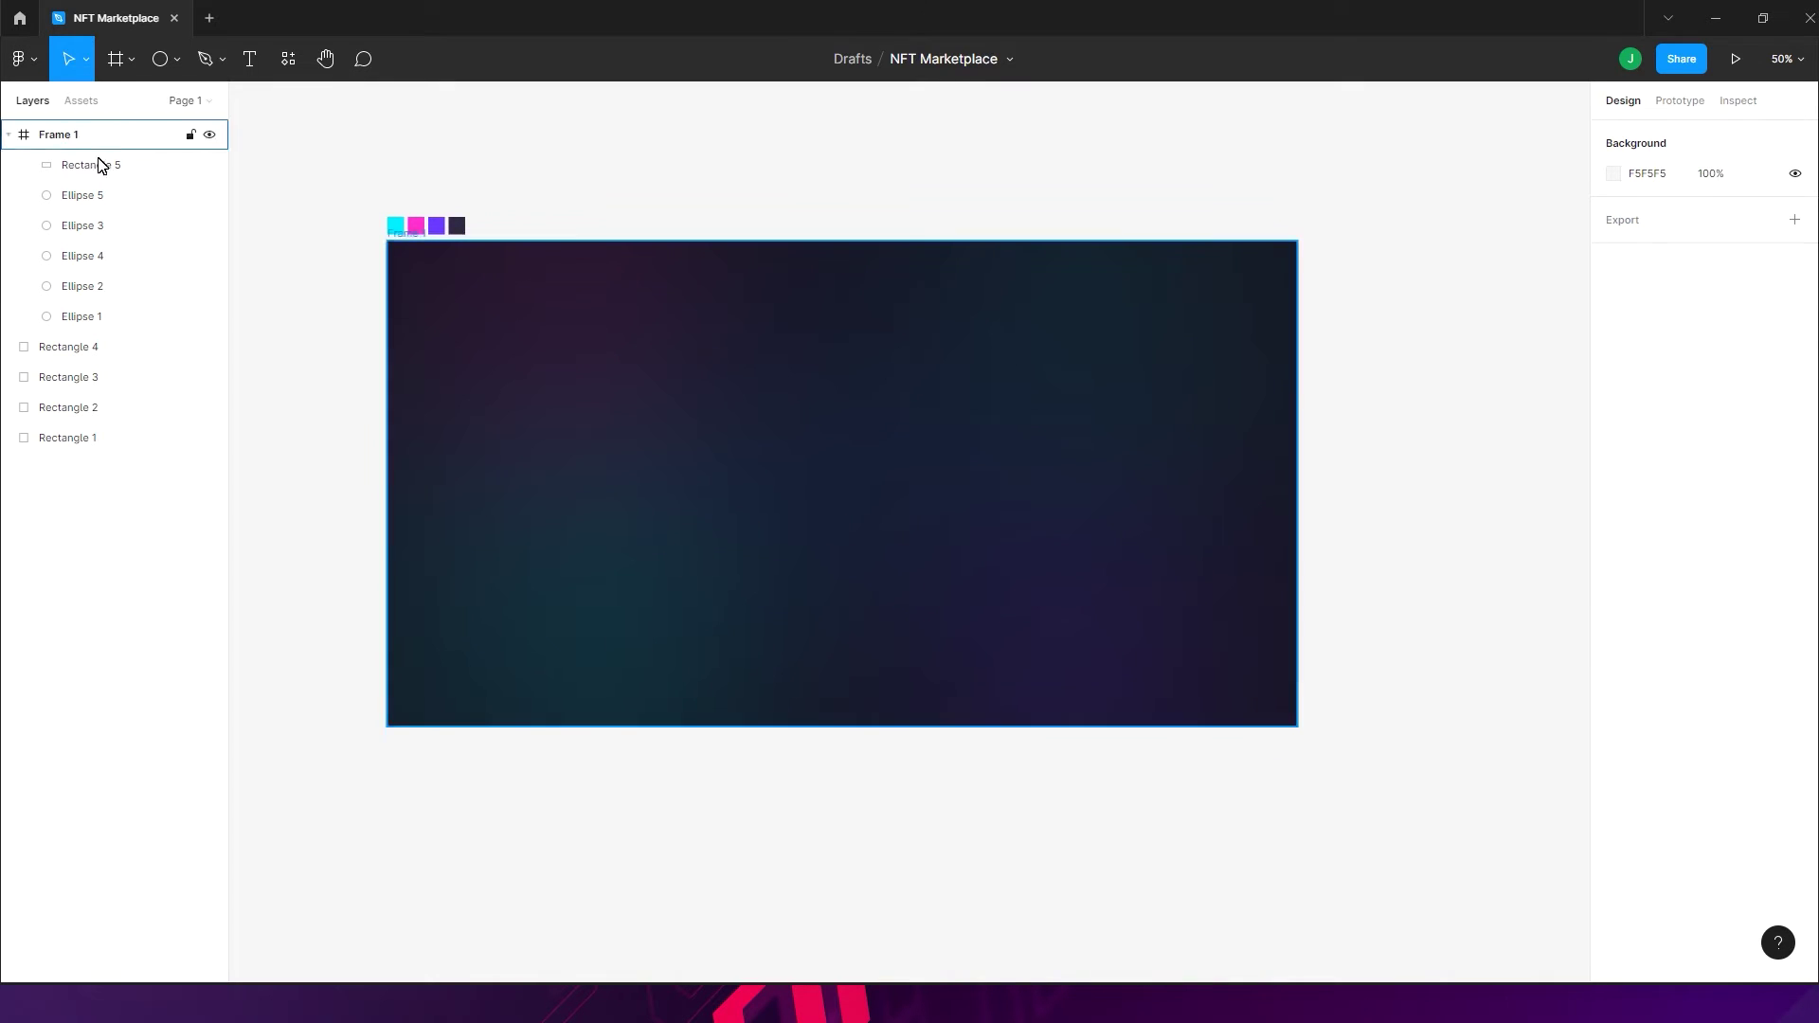
pyautogui.click(94, 194)
pyautogui.keyDown('shift'); pyautogui.click(95, 320); pyautogui.keyUp('shift')
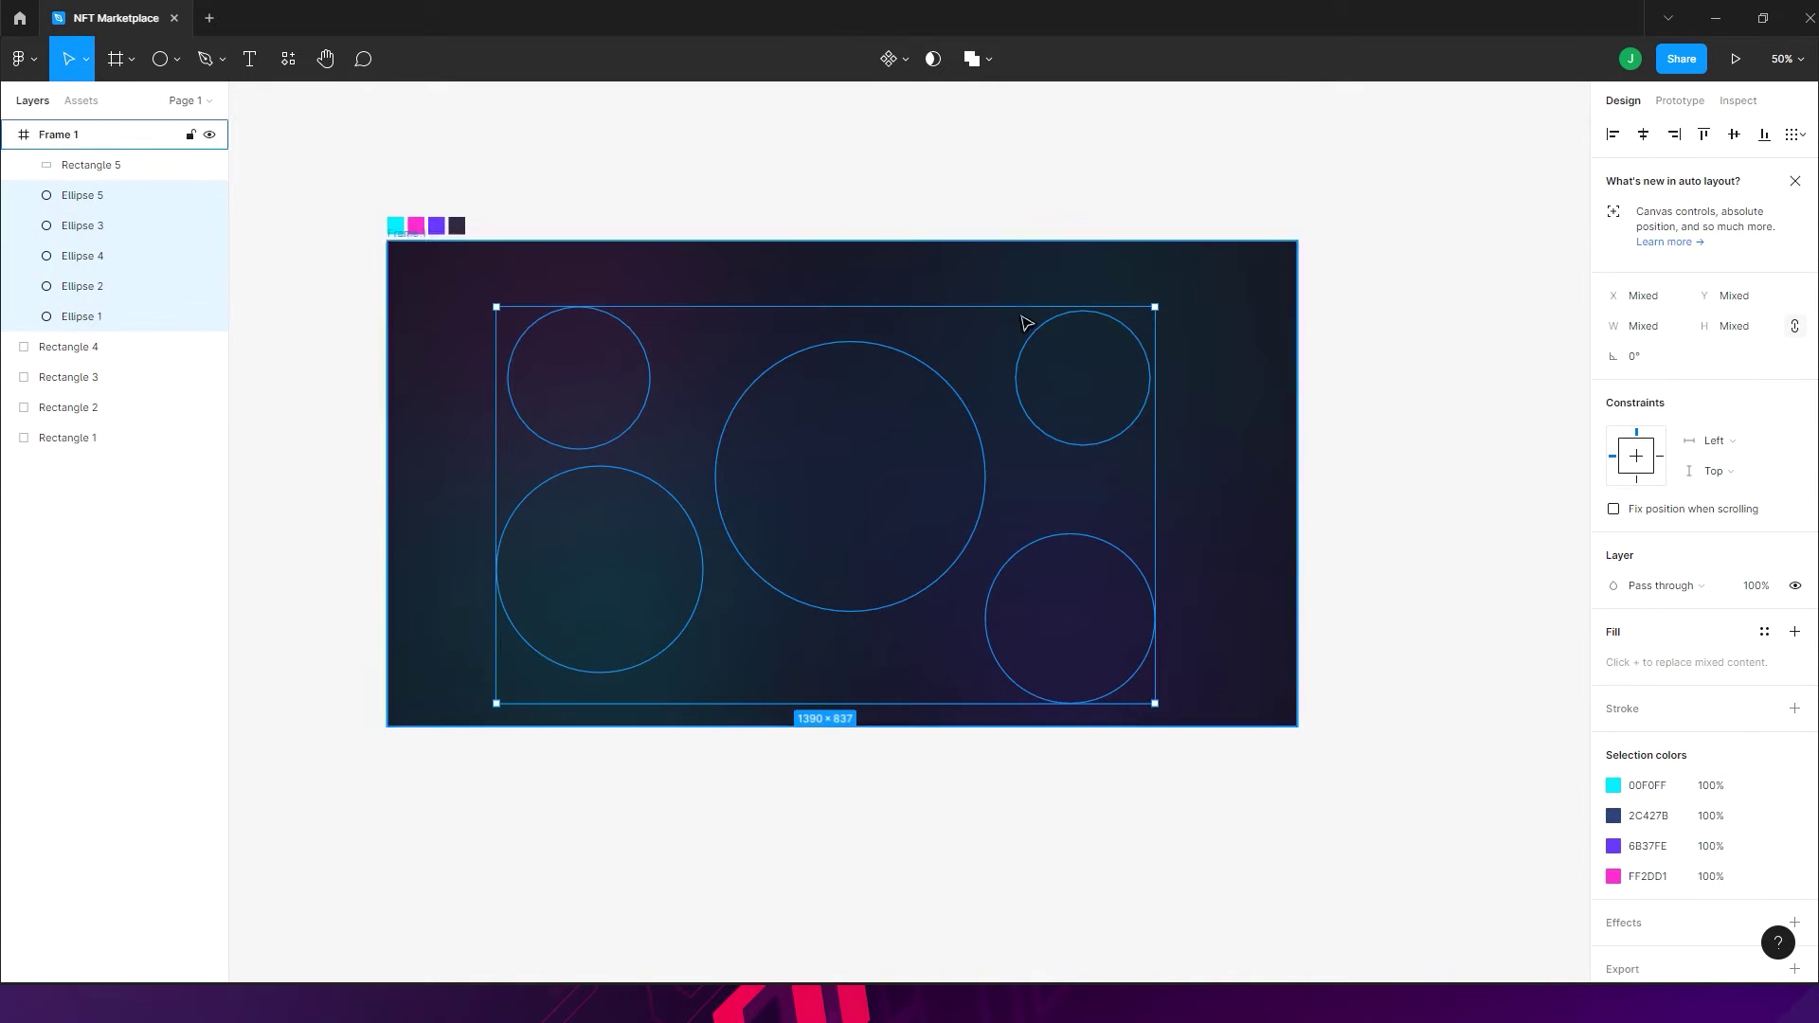
pyautogui.moveTo(1155, 307); pyautogui.dragTo(1343, 248)
pyautogui.click(1430, 366)
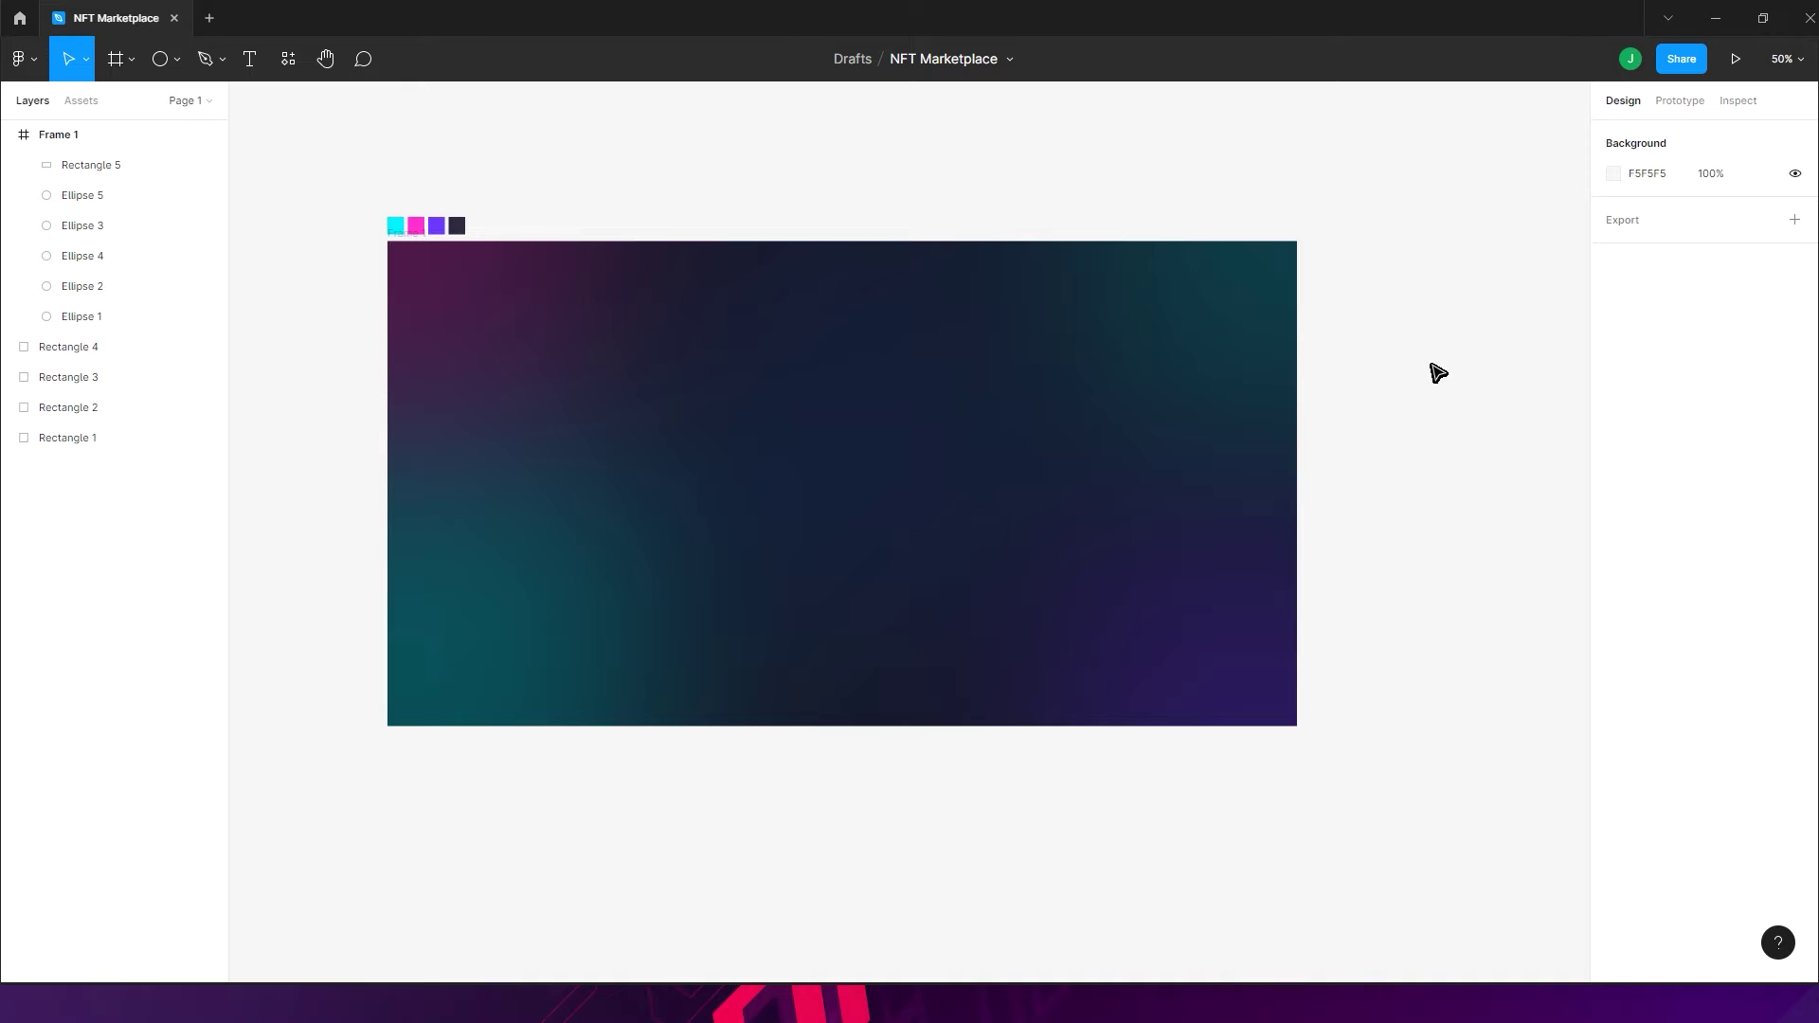
pyautogui.hotkey('ctrl', 'z')
pyautogui.hotkey('ctrl', 'z')
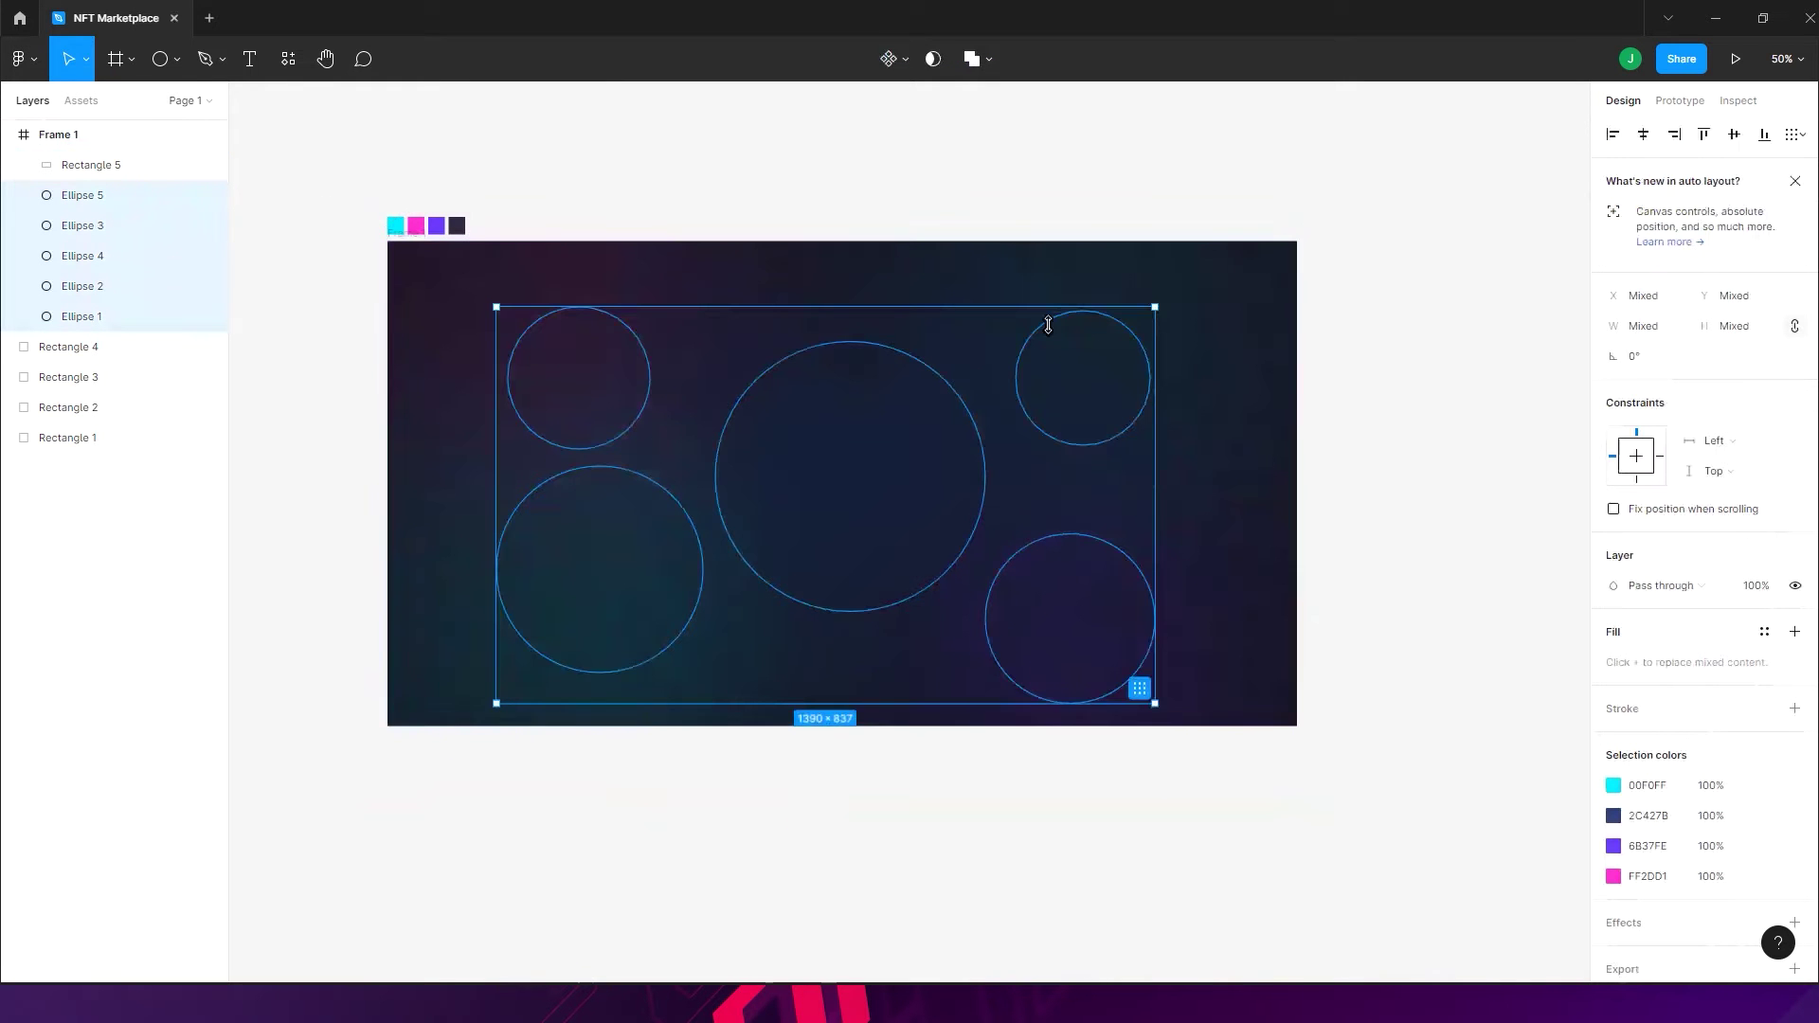
pyautogui.press('alt')
pyautogui.moveTo(1158, 309); pyautogui.dragTo(1303, 251)
pyautogui.press('Escape')
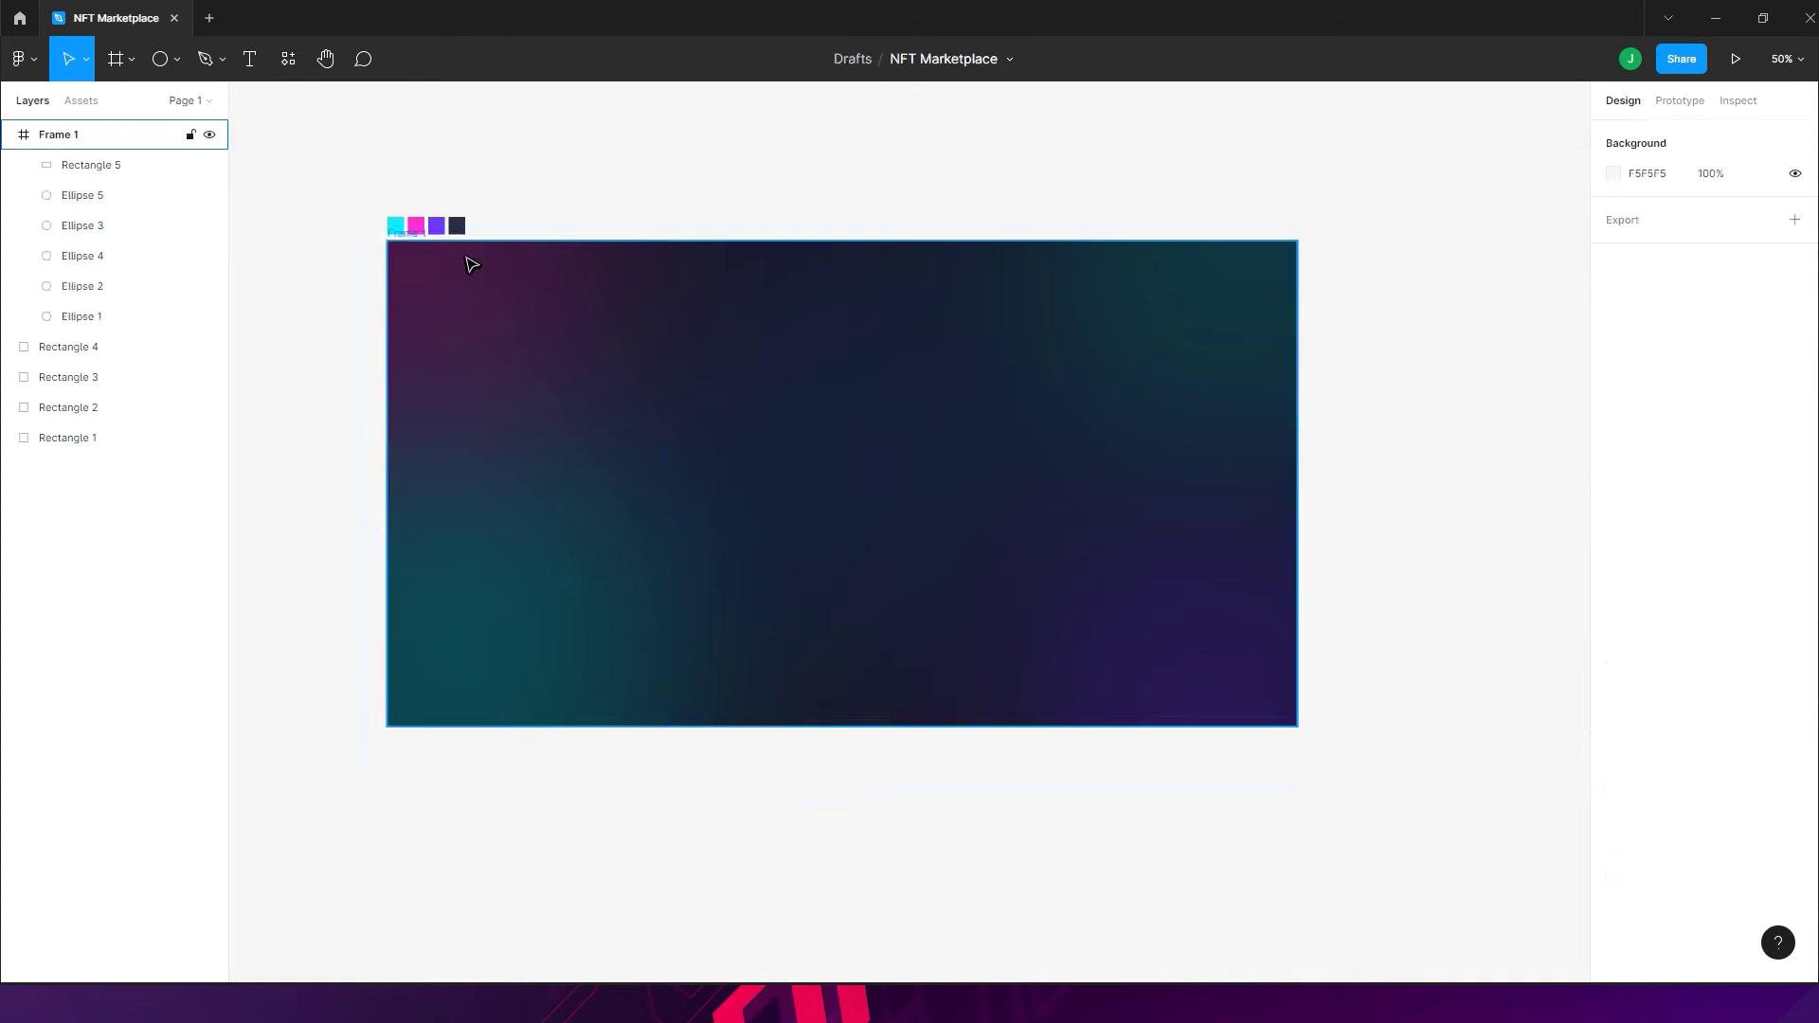
# - Lock the overlay rectangle and nudge each glow circle toward the frame's edges
pyautogui.click(190, 165)
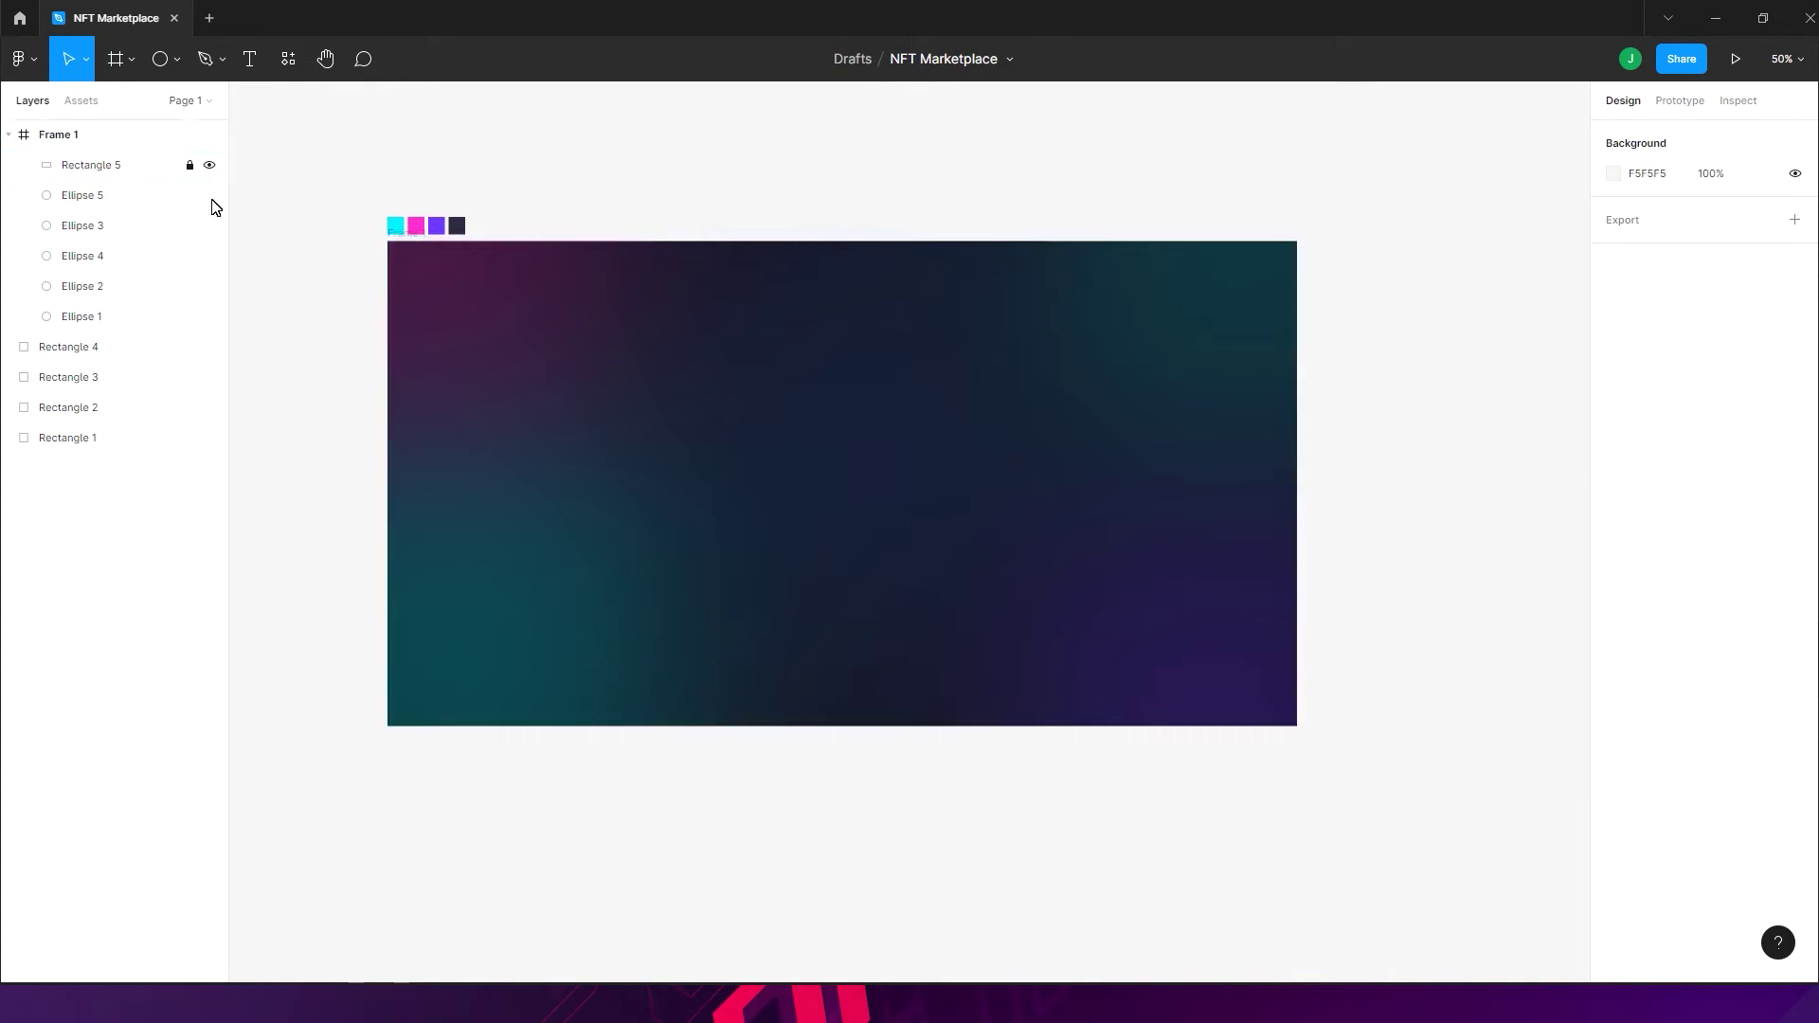
pyautogui.click(515, 386)
pyautogui.moveTo(514, 385); pyautogui.dragTo(565, 409)
pyautogui.moveTo(1166, 366); pyautogui.dragTo(1132, 394)
pyautogui.moveTo(1081, 630); pyautogui.dragTo(1099, 629)
pyautogui.moveTo(597, 657); pyautogui.dragTo(606, 724)
pyautogui.click(755, 799)
pyautogui.moveTo(861, 617); pyautogui.dragTo(775, 533)
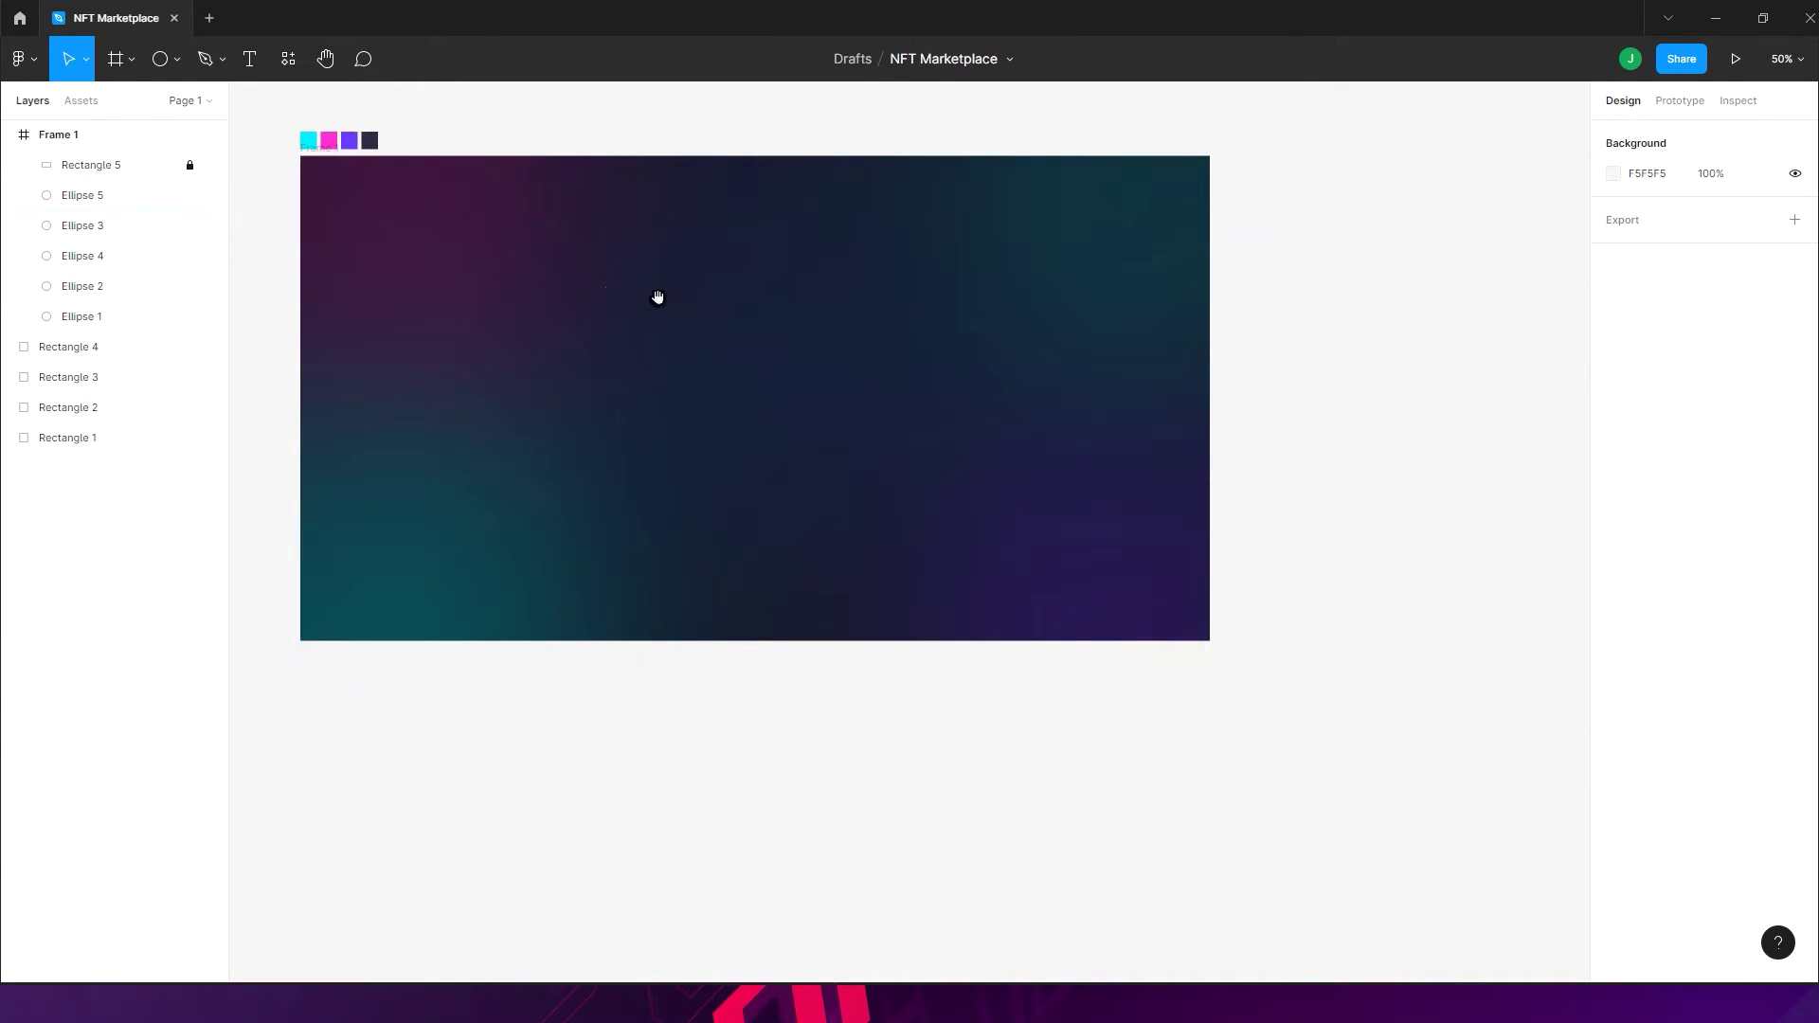
pyautogui.click(767, 355)
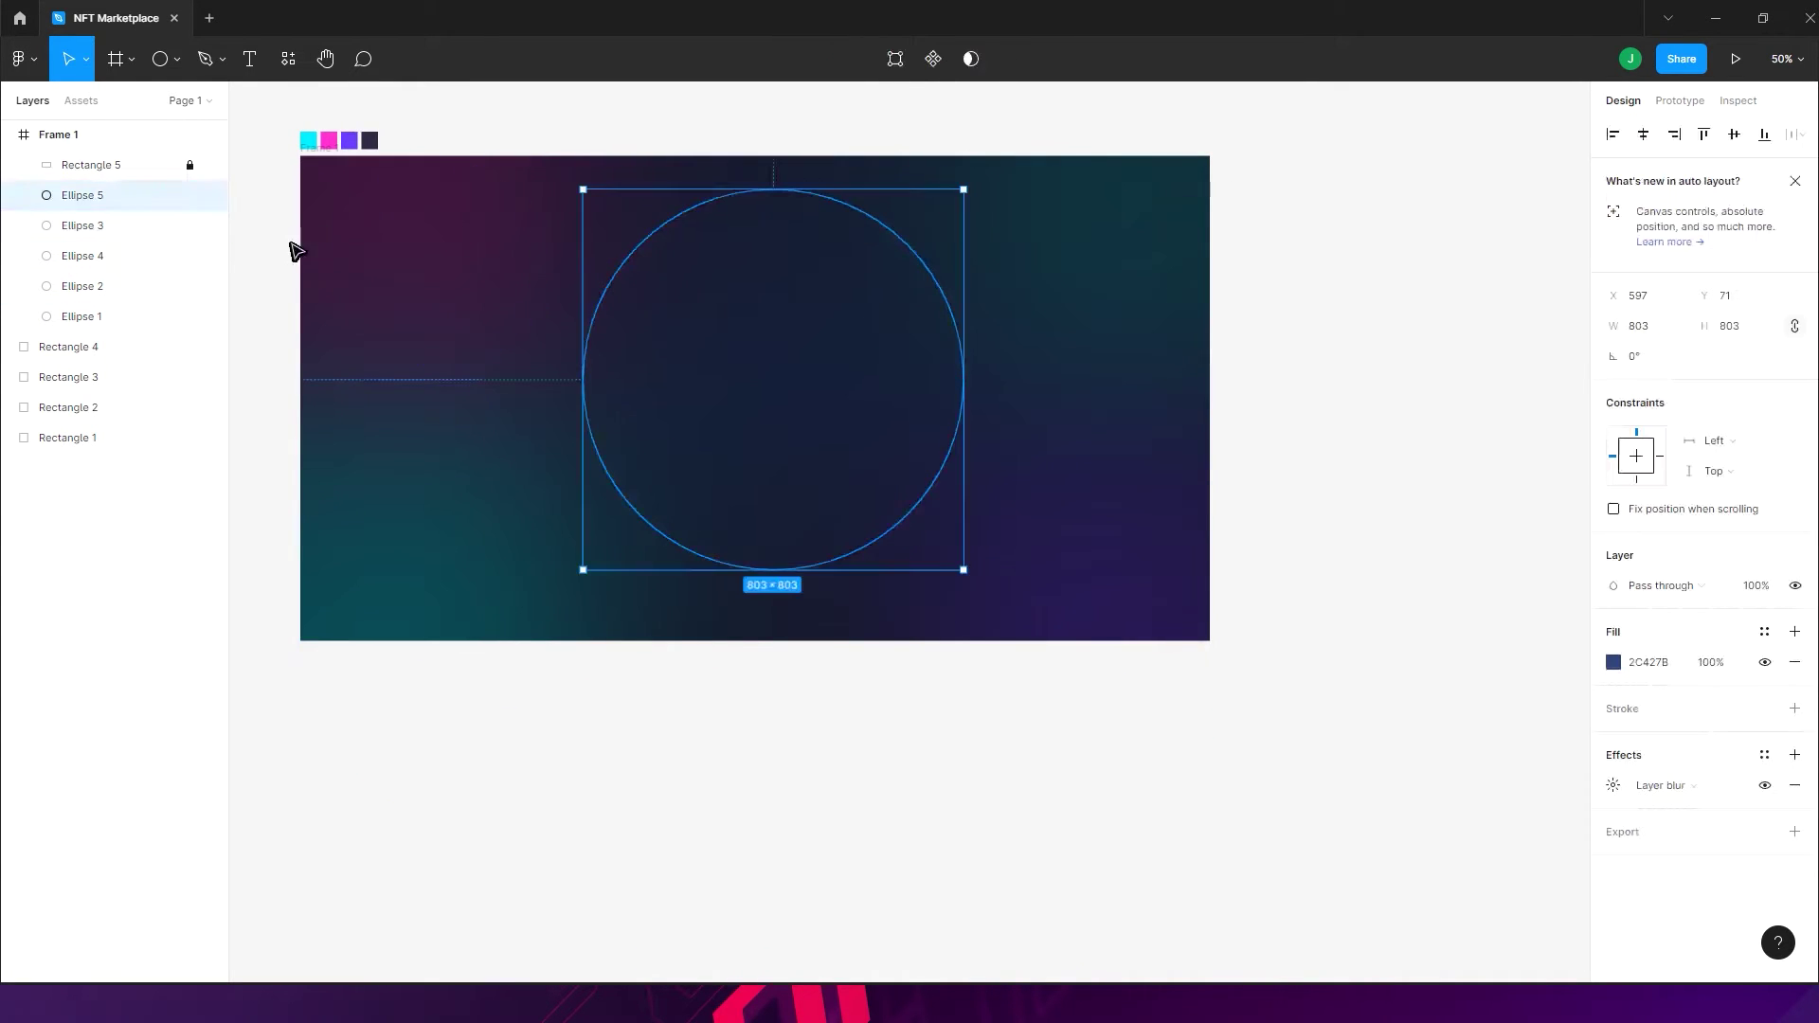
pyautogui.keyDown('shift'); pyautogui.click(86, 315); pyautogui.keyUp('shift')
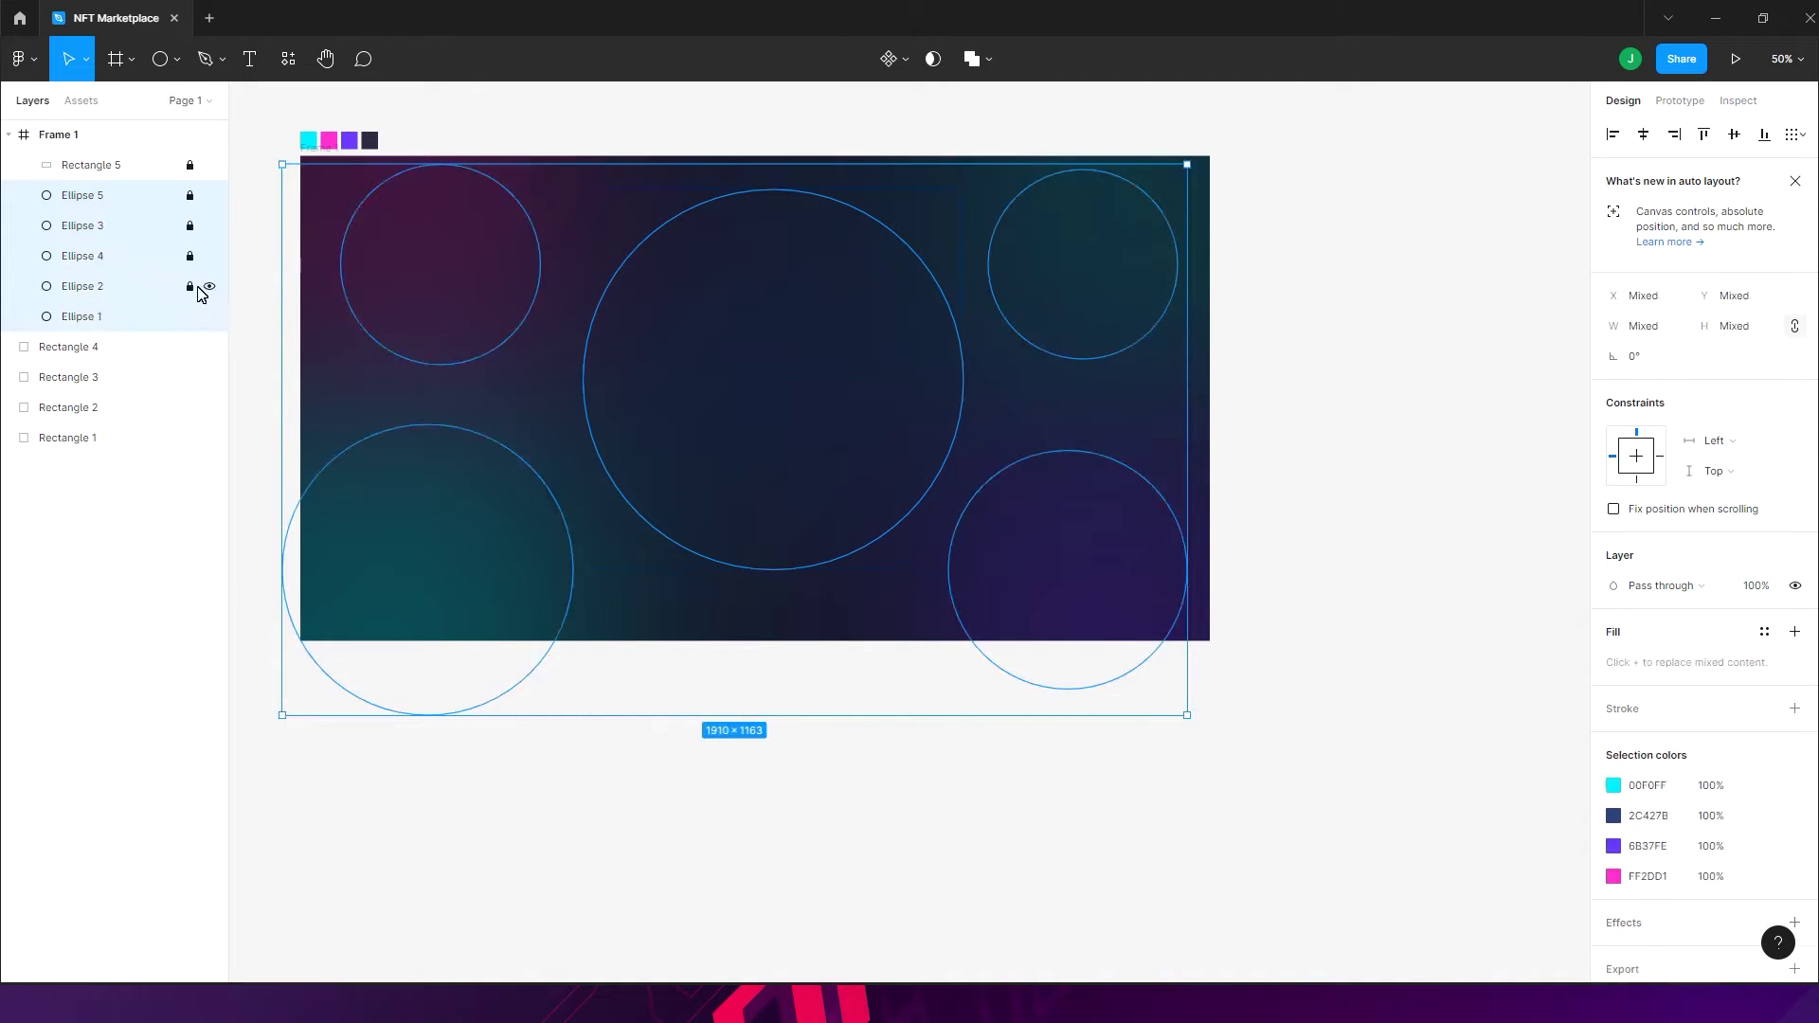
pyautogui.click(781, 136)
pyautogui.click(102, 194)
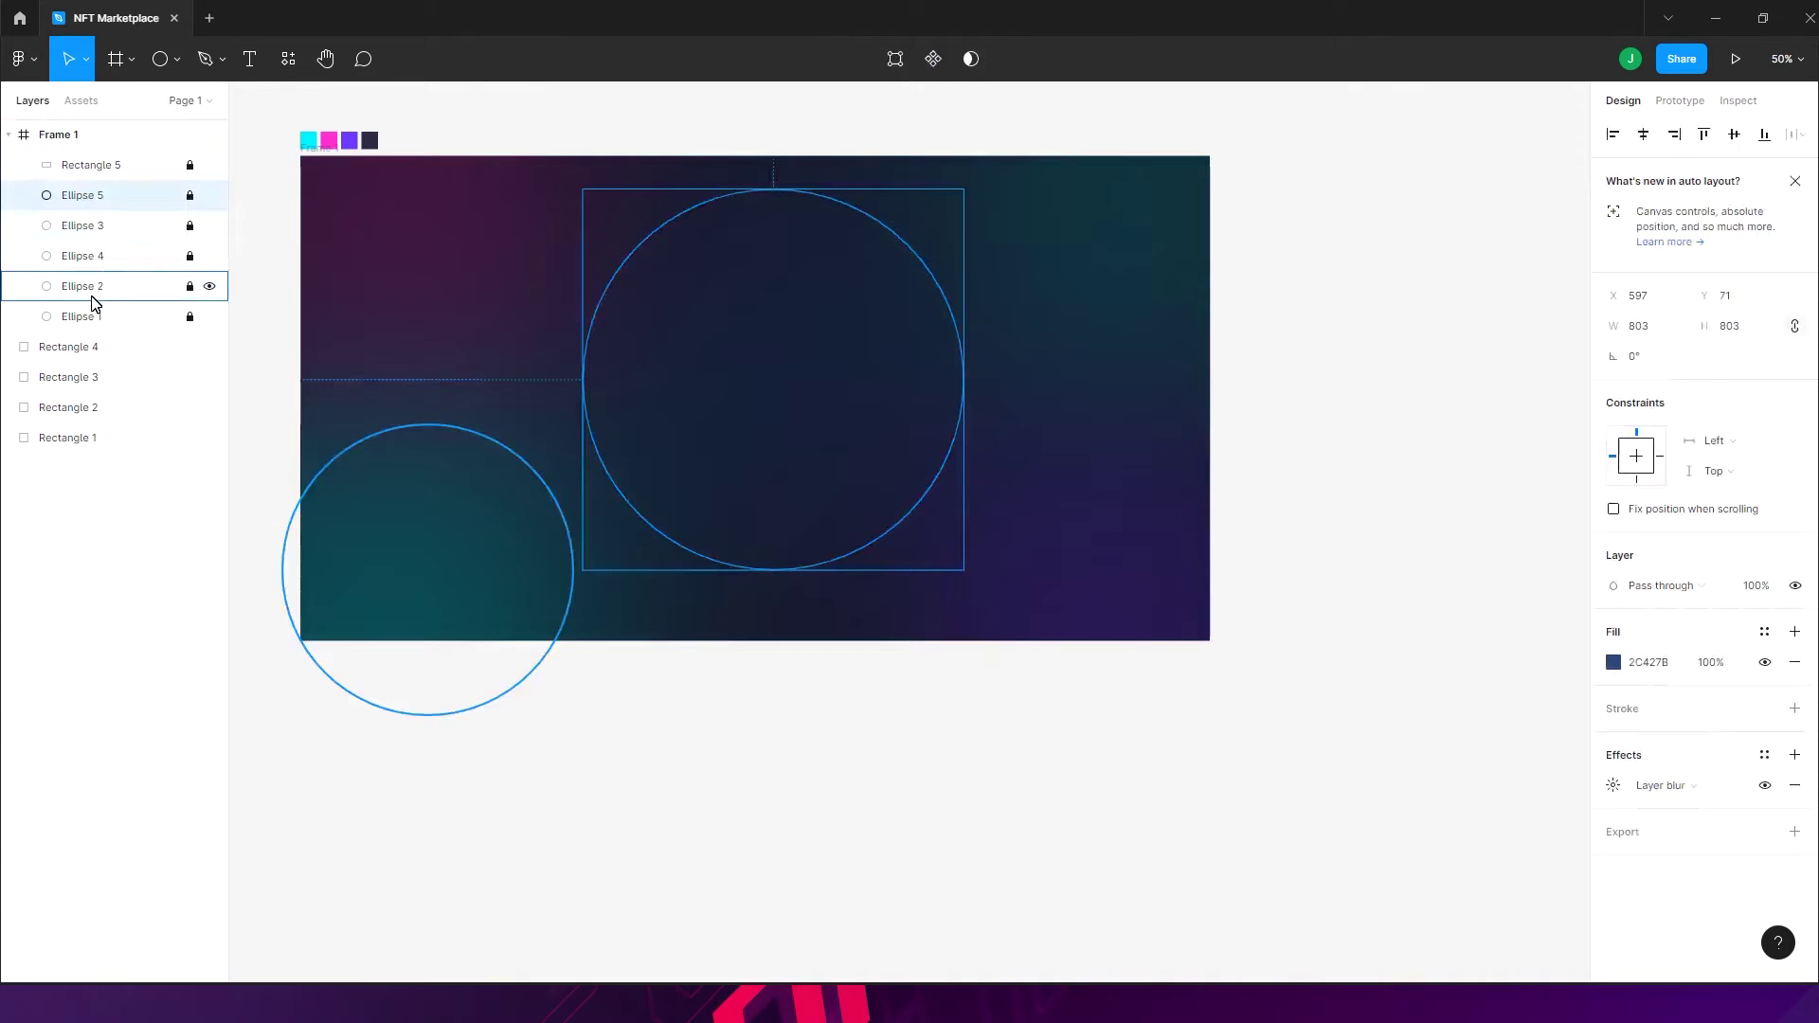
pyautogui.click(105, 315)
pyautogui.click(106, 195)
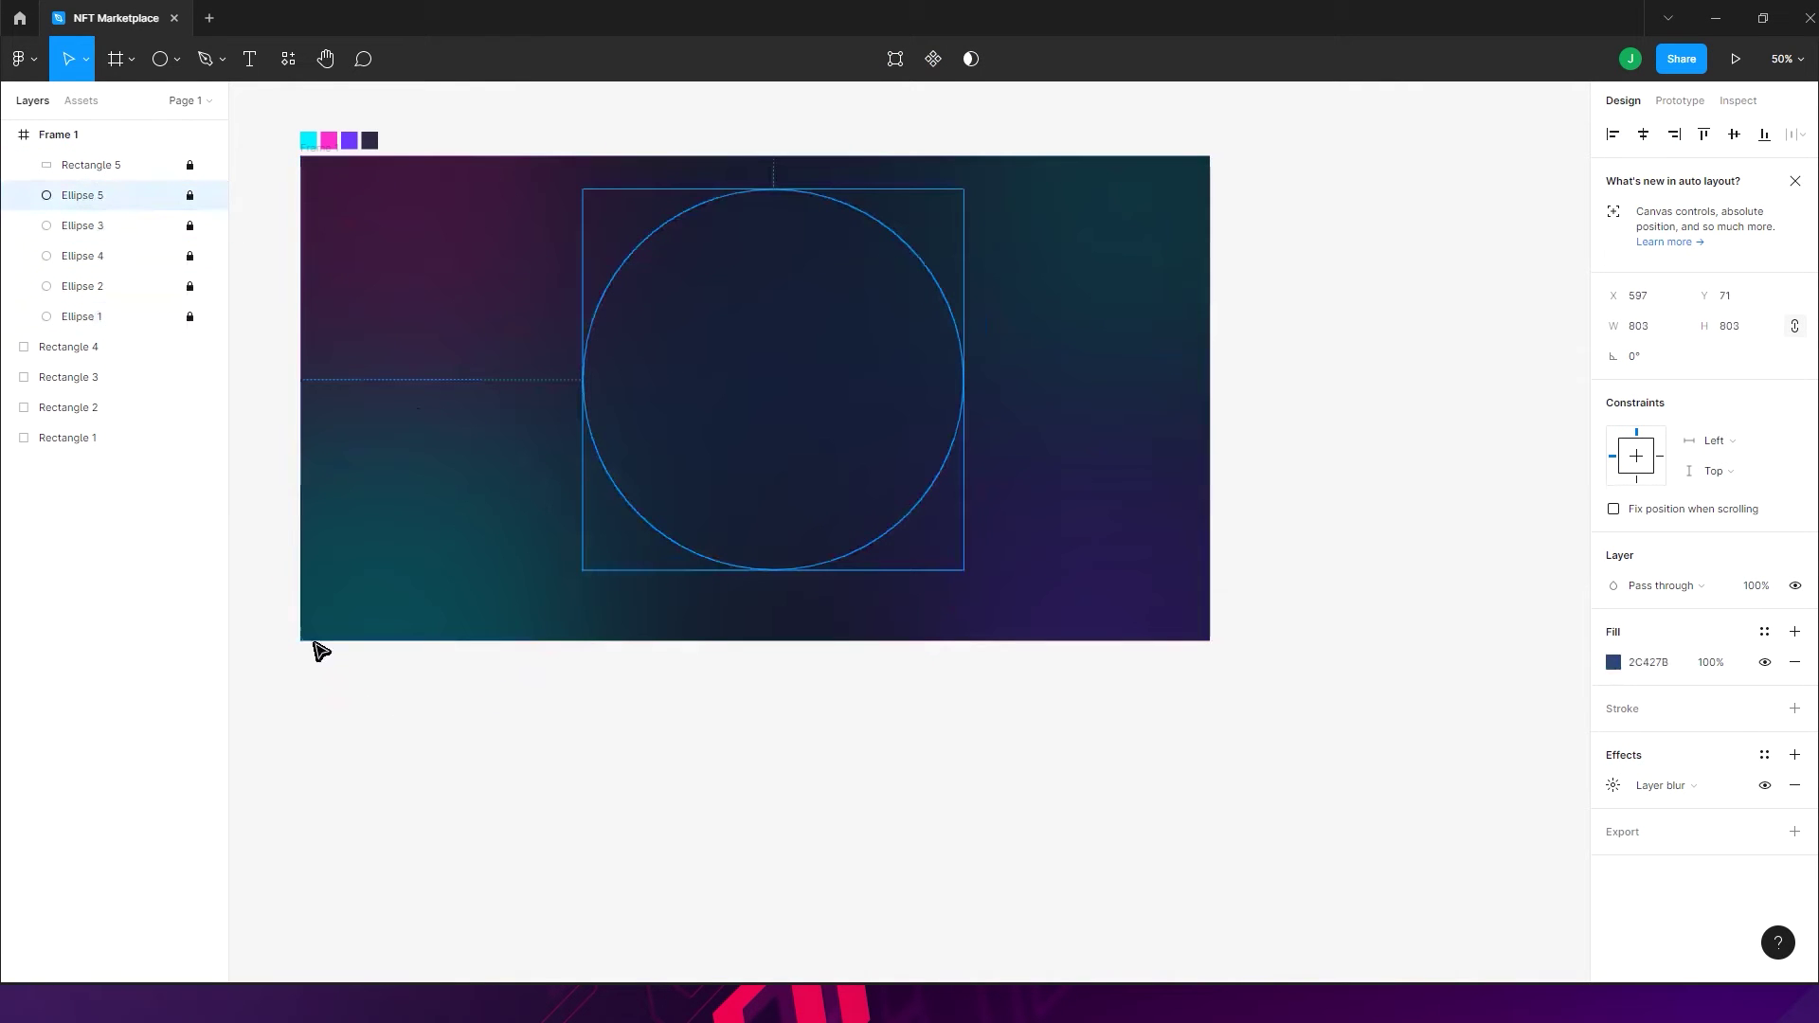
pyautogui.click(176, 172)
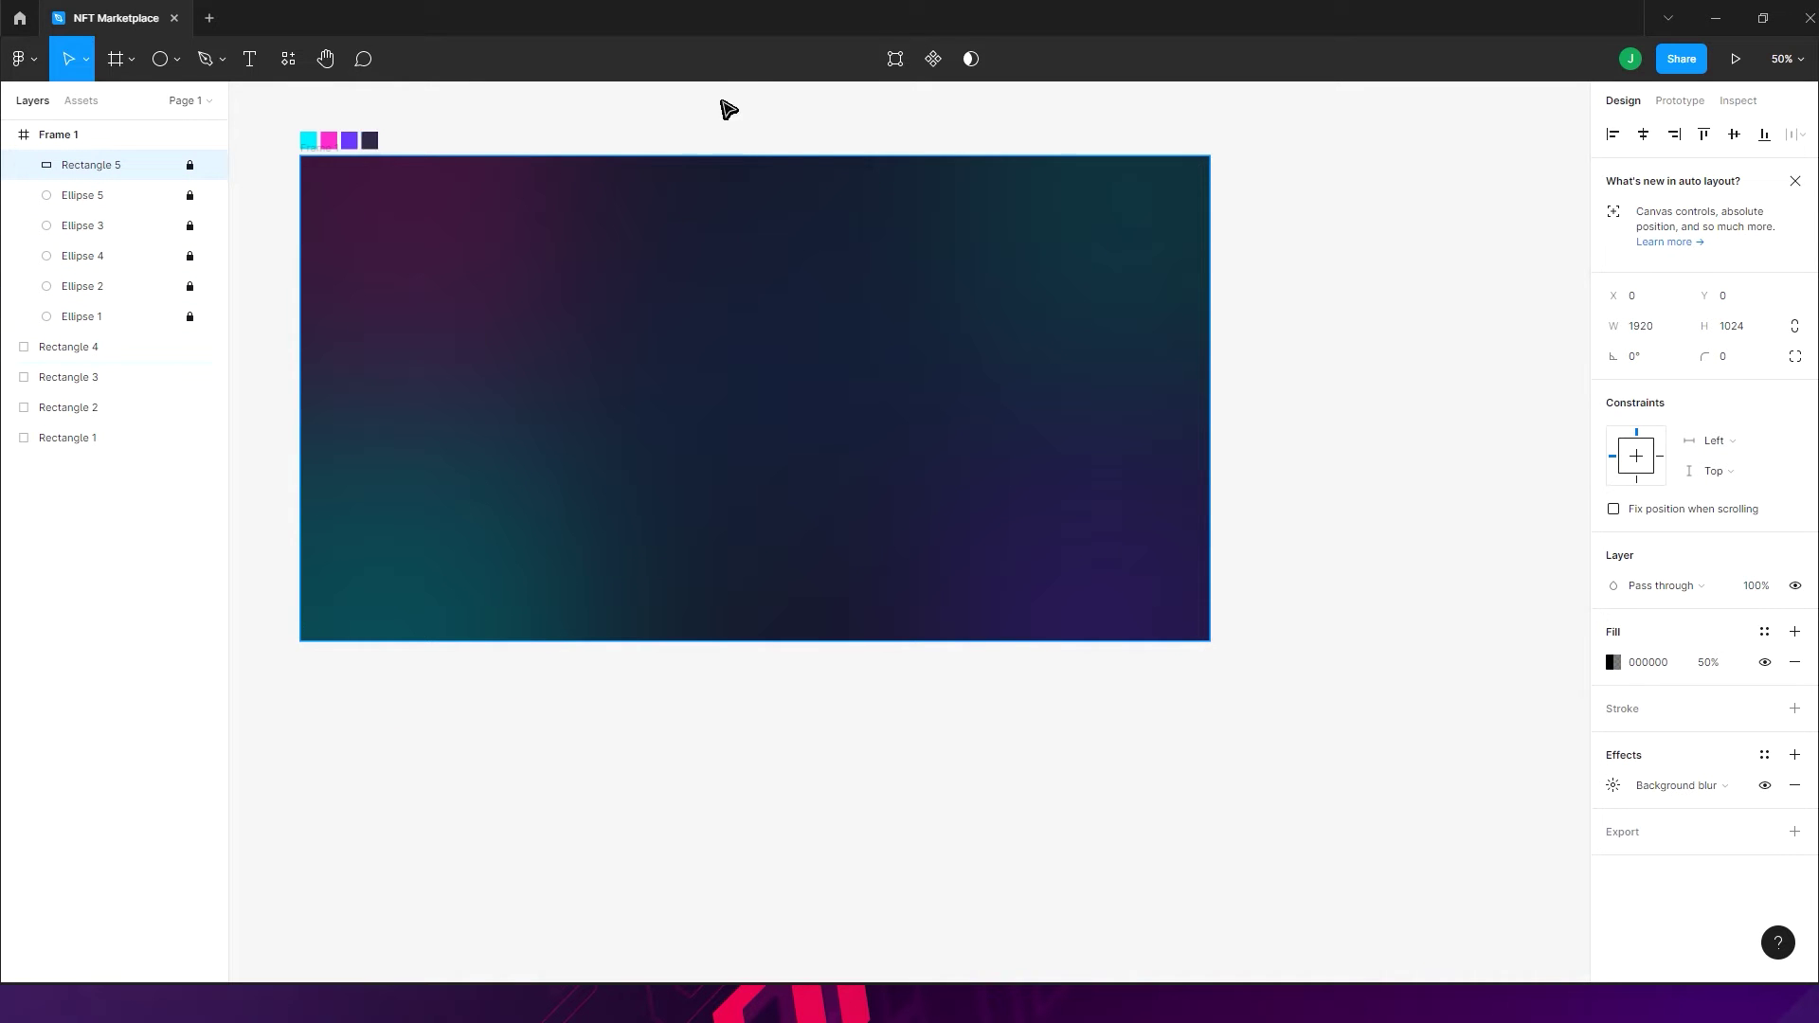
pyautogui.click(732, 144)
pyautogui.moveTo(623, 249); pyautogui.dragTo(784, 293)
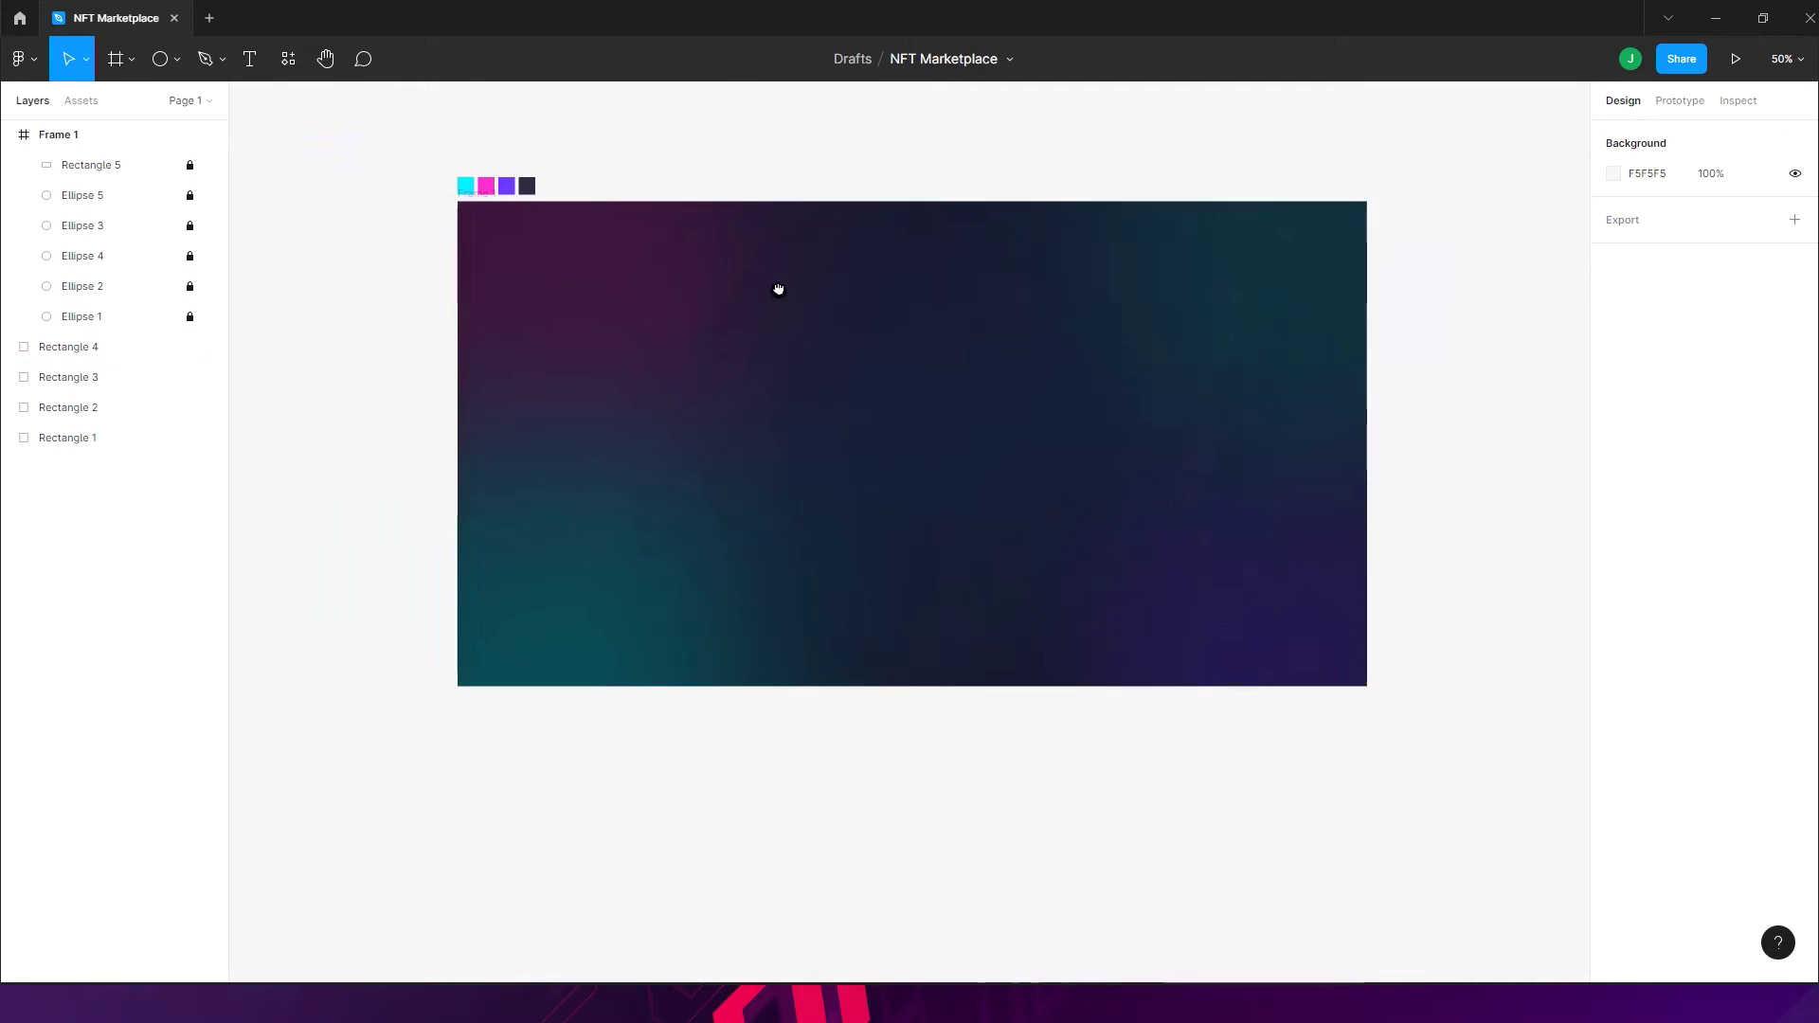
pyautogui.moveTo(503, 224); pyautogui.dragTo(1382, 725)
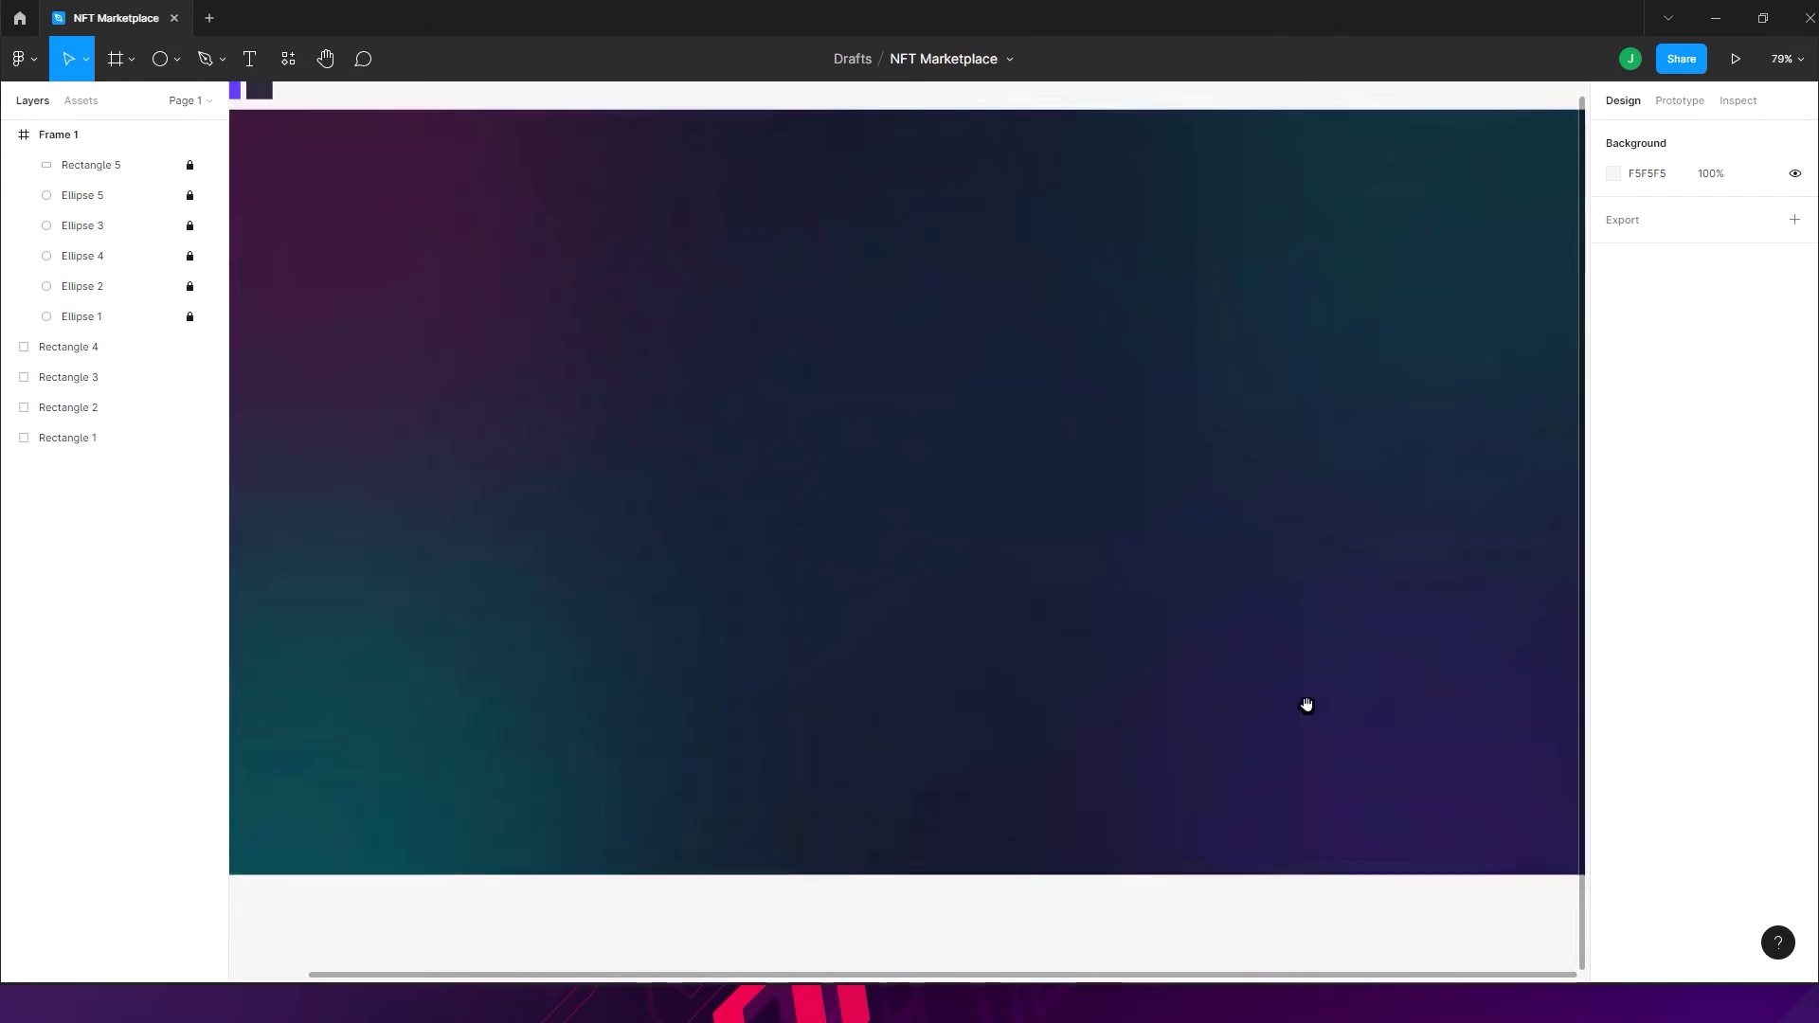
pyautogui.moveTo(1007, 552); pyautogui.dragTo(1058, 531)
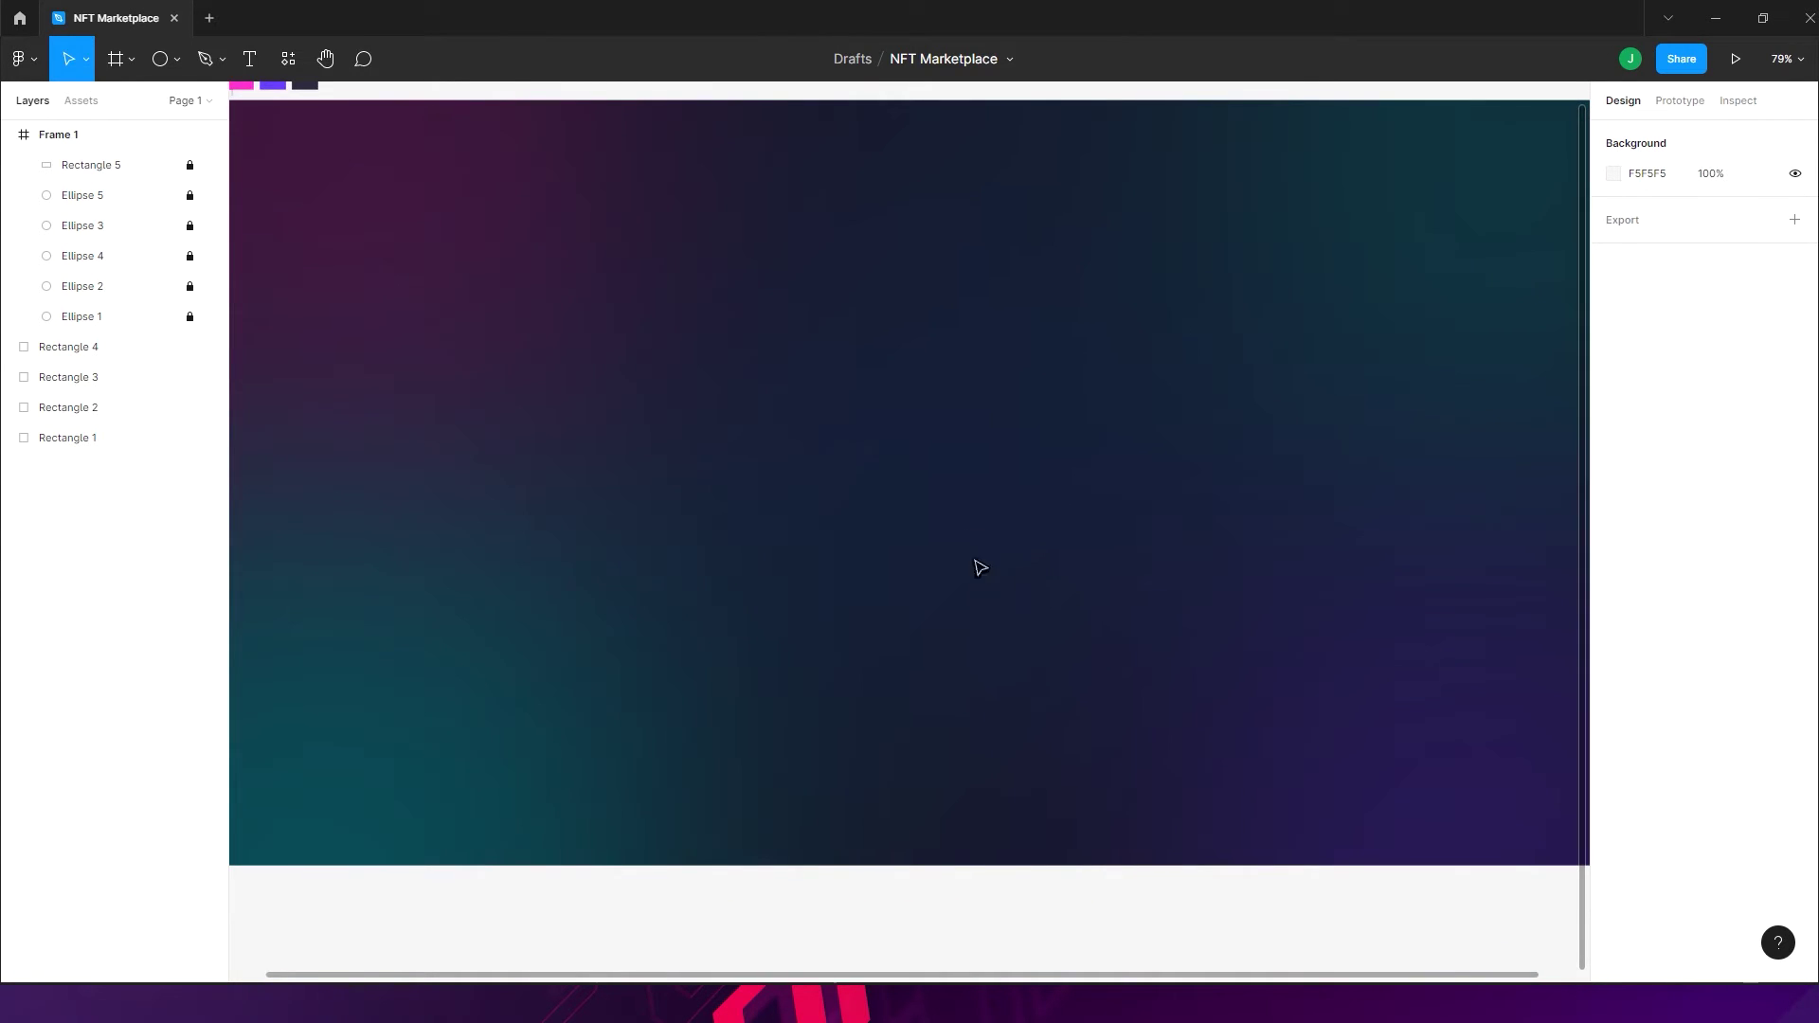
# - Draw a 502×502 polygon, give it 6 points, and move it to the upper middle
pyautogui.click(177, 60)
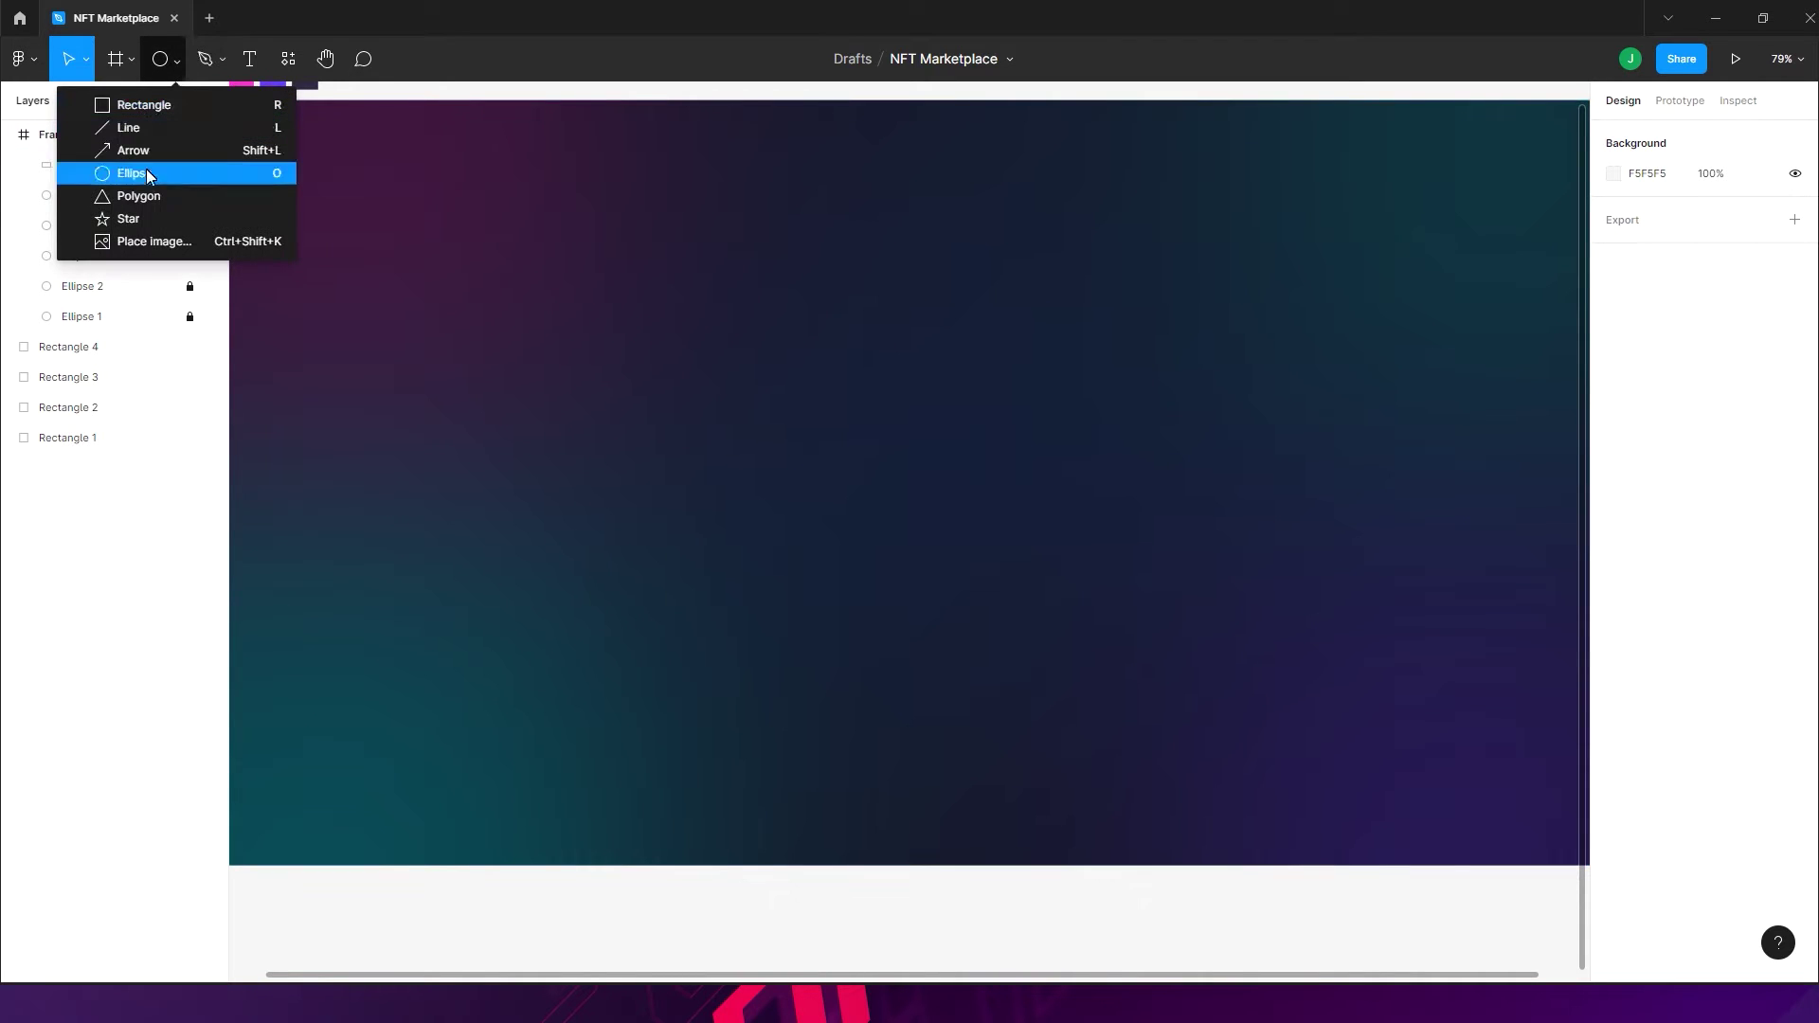
pyautogui.click(150, 197)
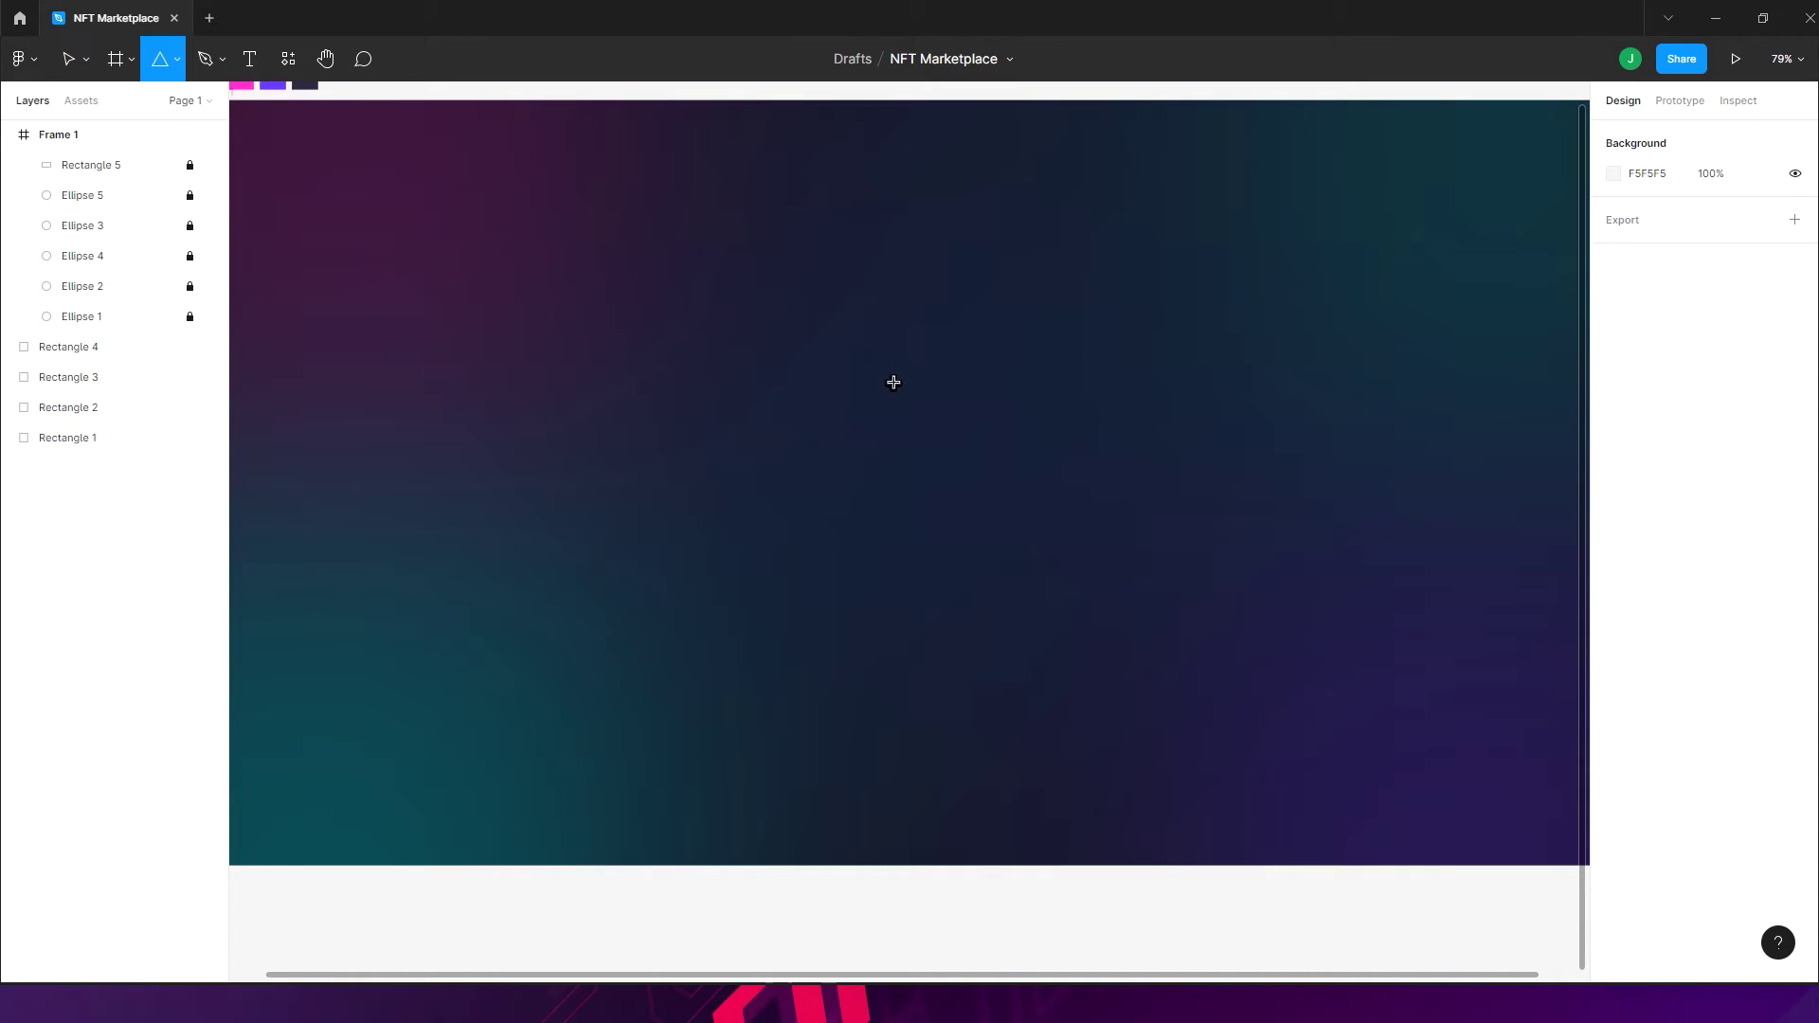
pyautogui.moveTo(632, 232); pyautogui.dragTo(1012, 500)
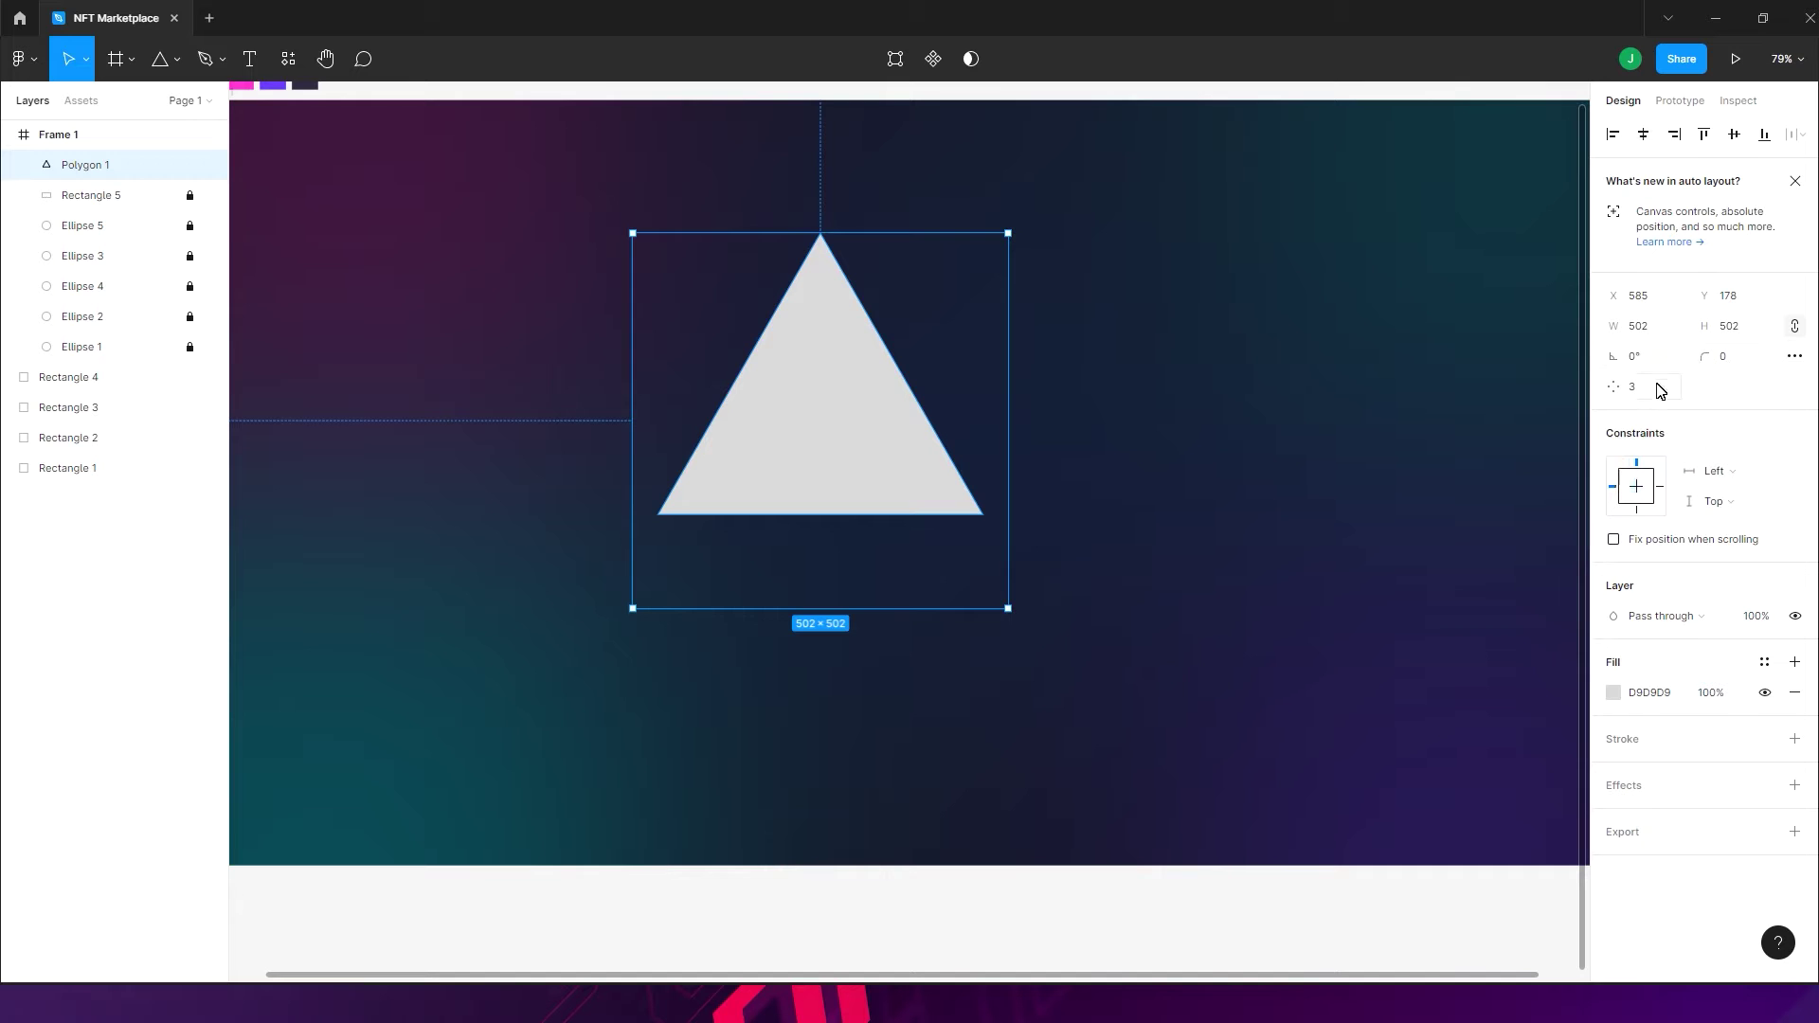
pyautogui.click(1627, 389)
pyautogui.write('6')
pyautogui.press('Return')
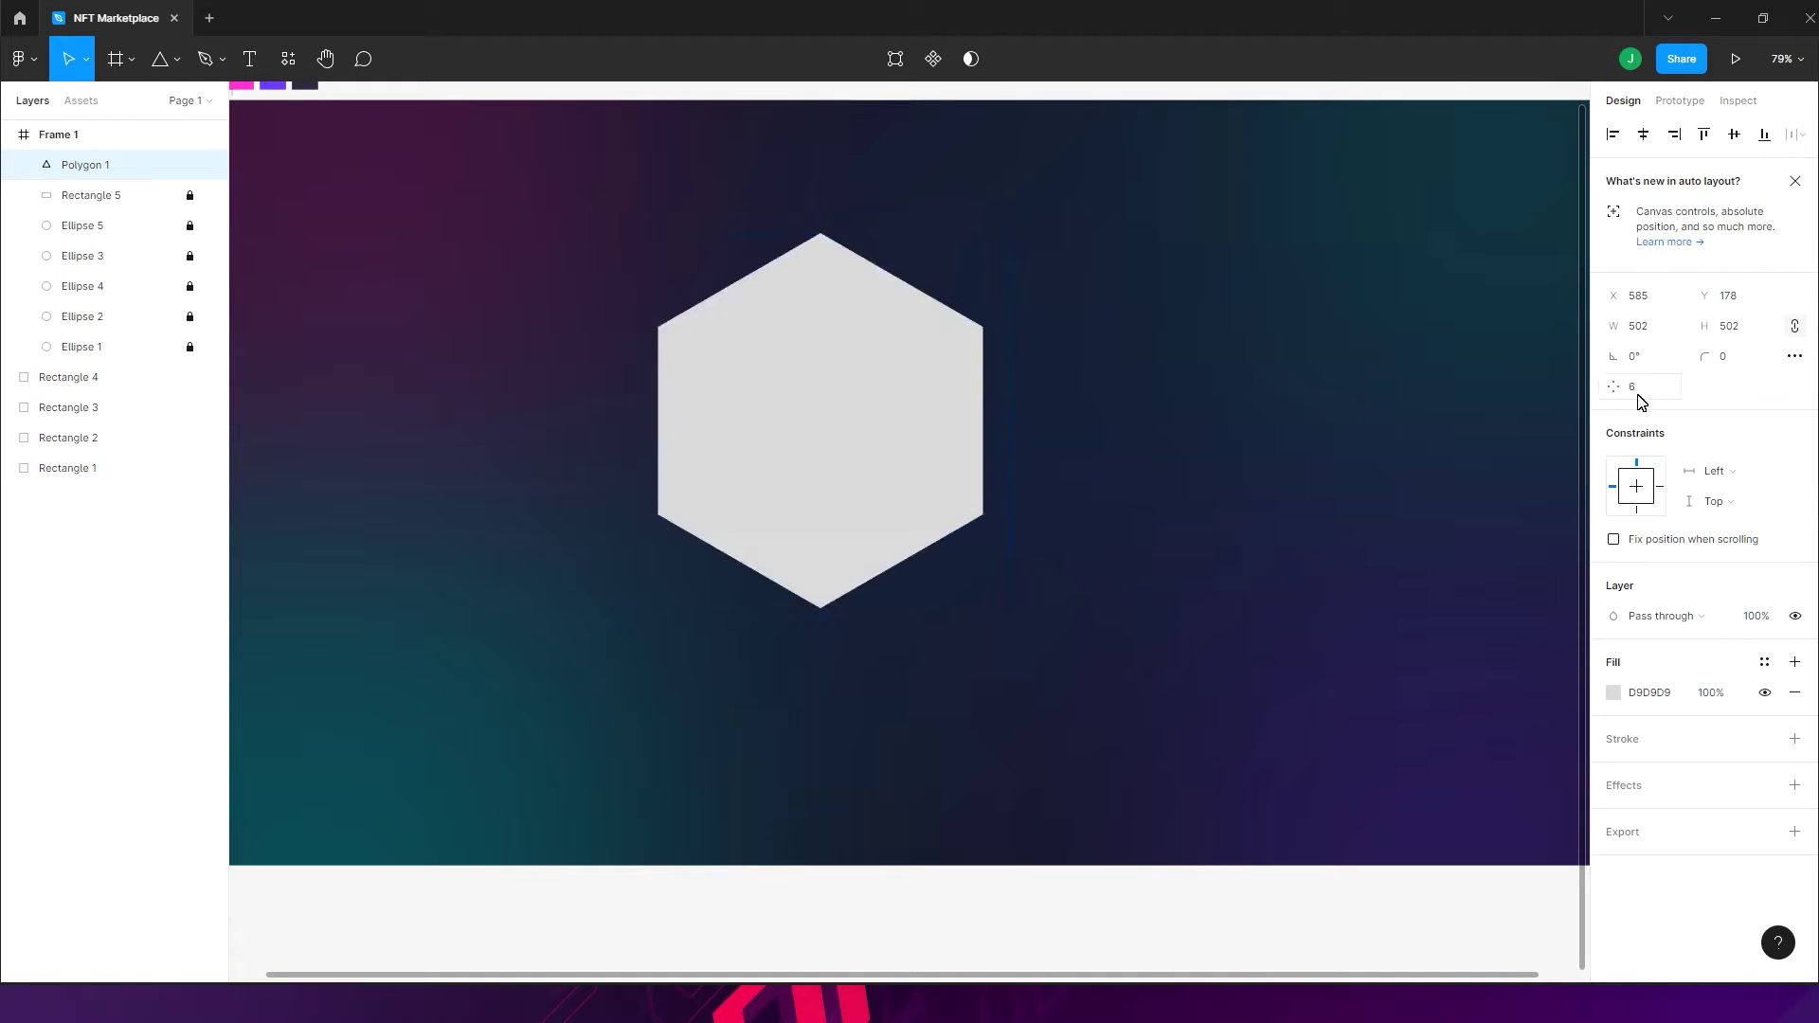
pyautogui.moveTo(910, 354); pyautogui.dragTo(1016, 380)
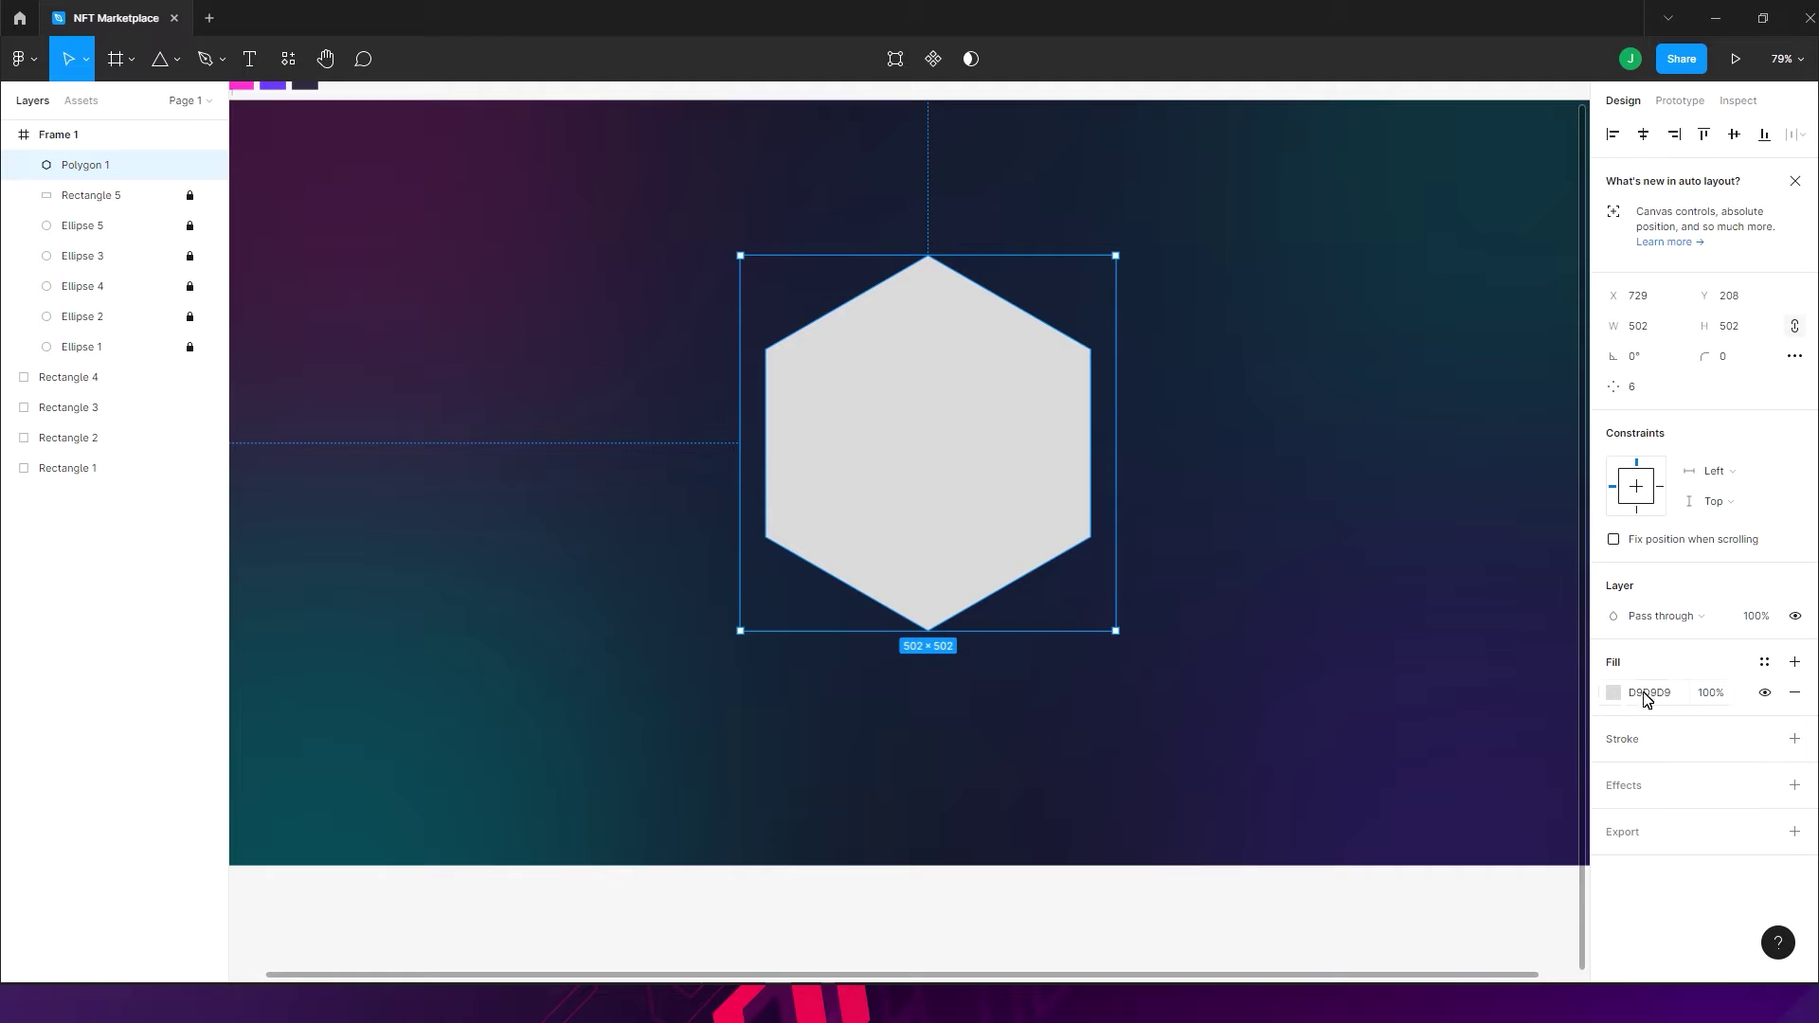
# - Switch the hexagon's fill to a linear gradient, purple 6B37FE at bottom and cyan 00F0FF at top
pyautogui.click(1615, 693)
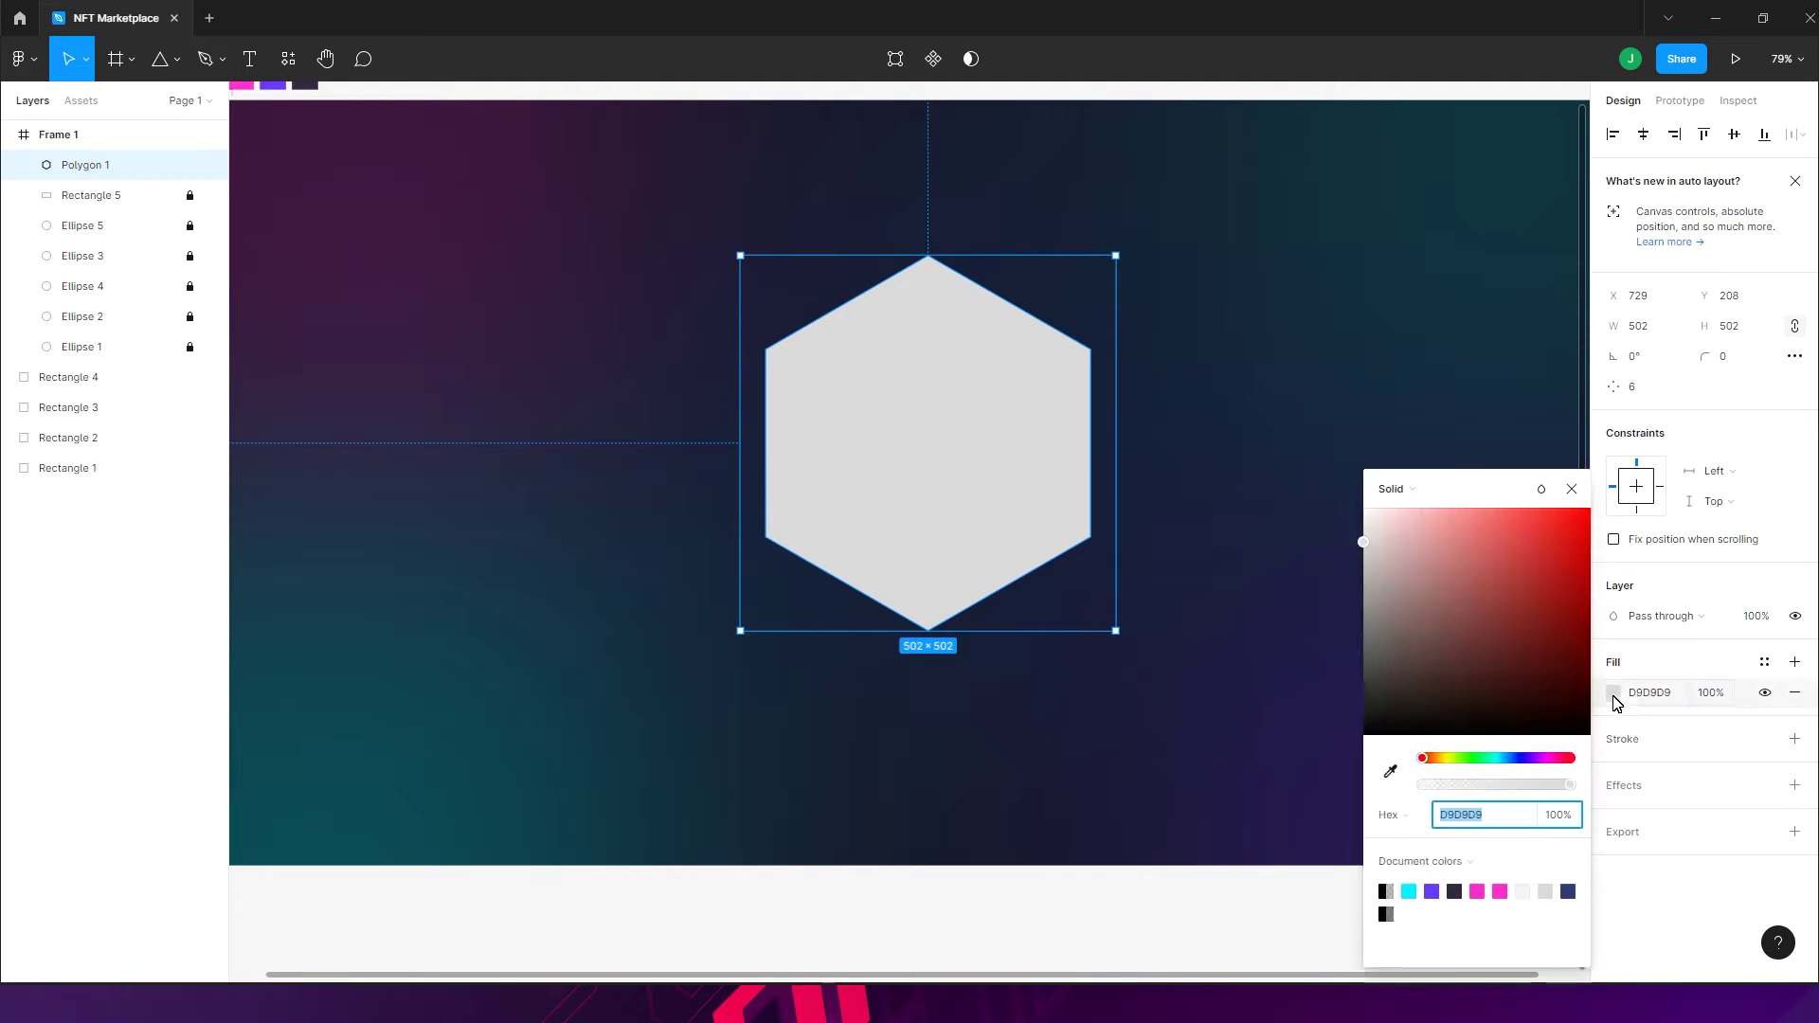
pyautogui.click(1438, 499)
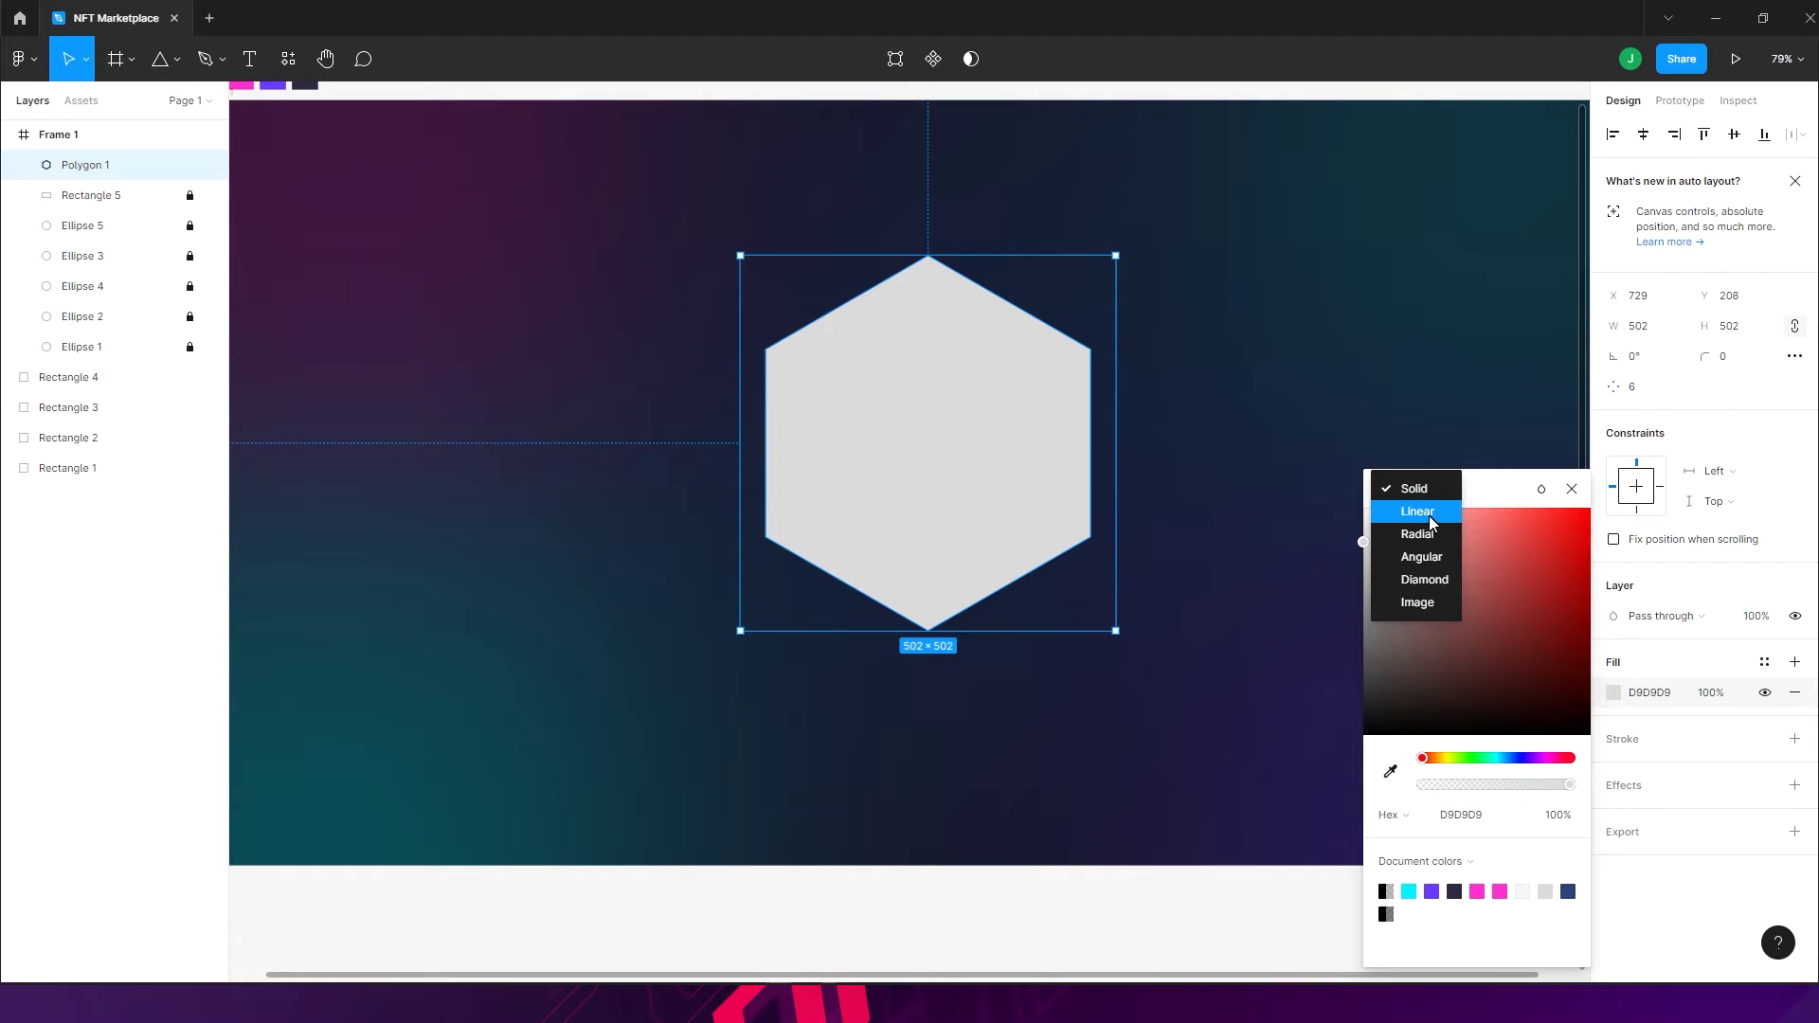
pyautogui.click(1428, 517)
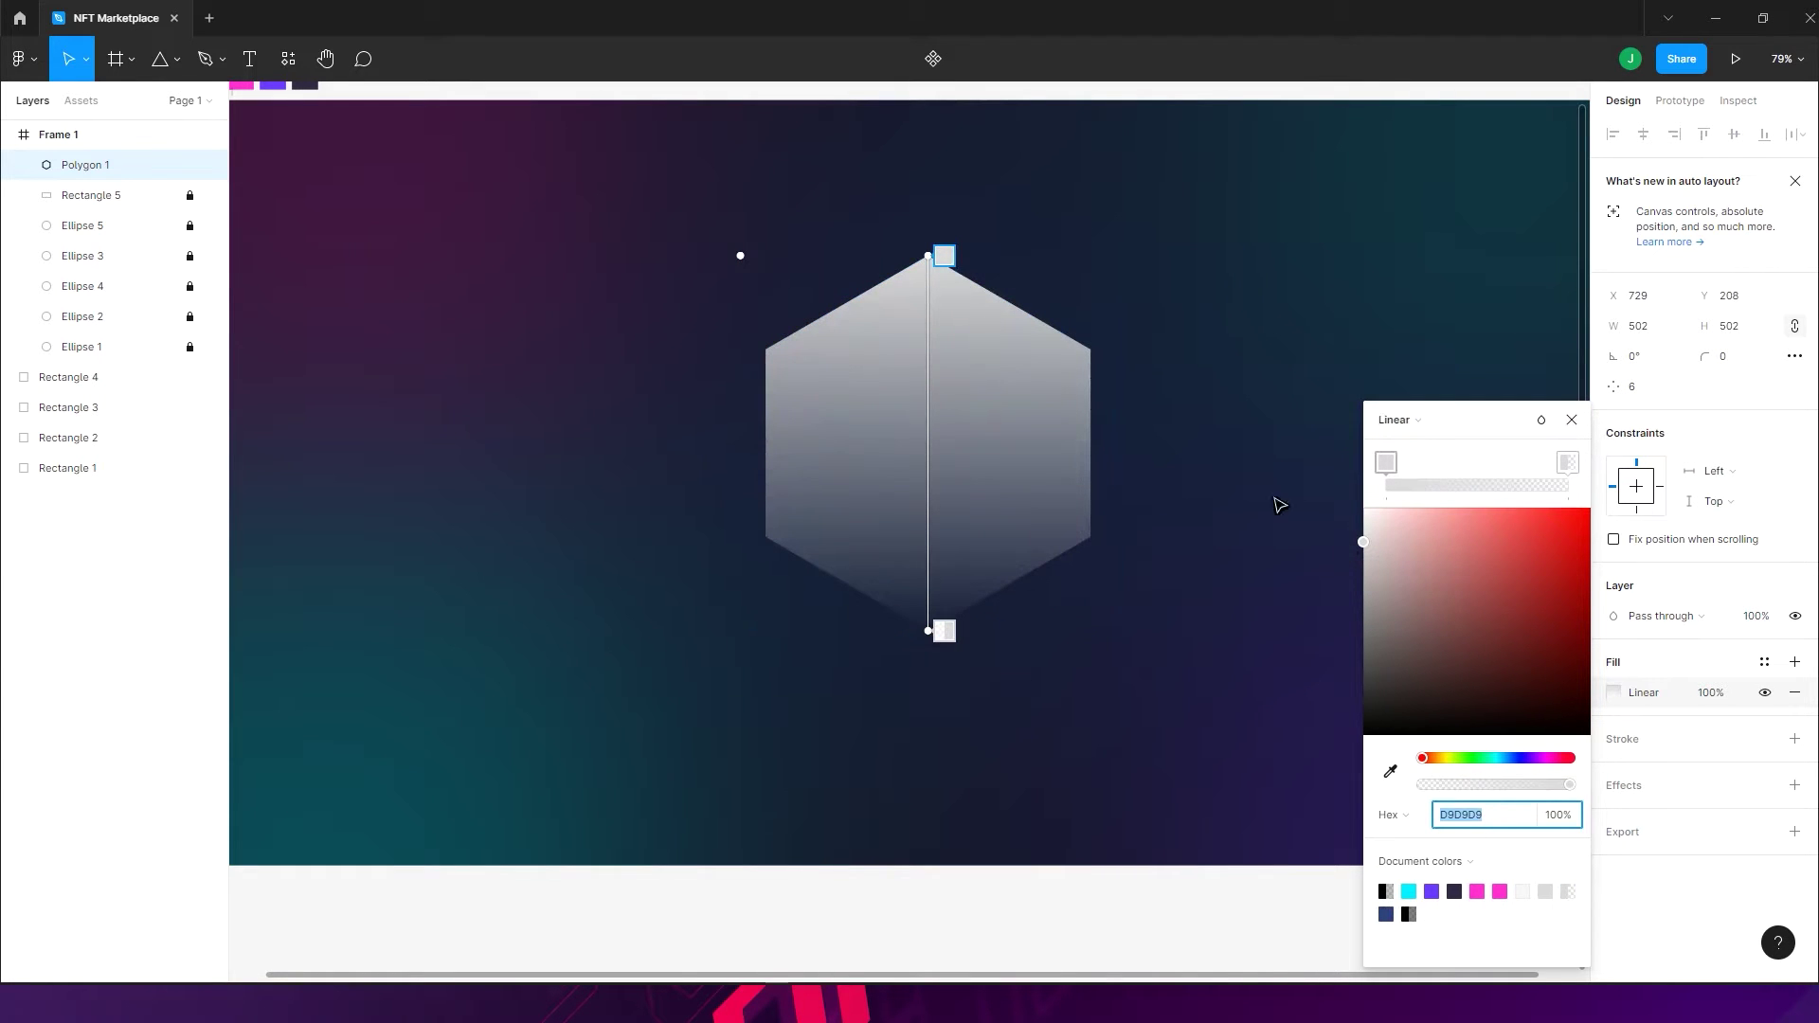
pyautogui.click(1551, 784)
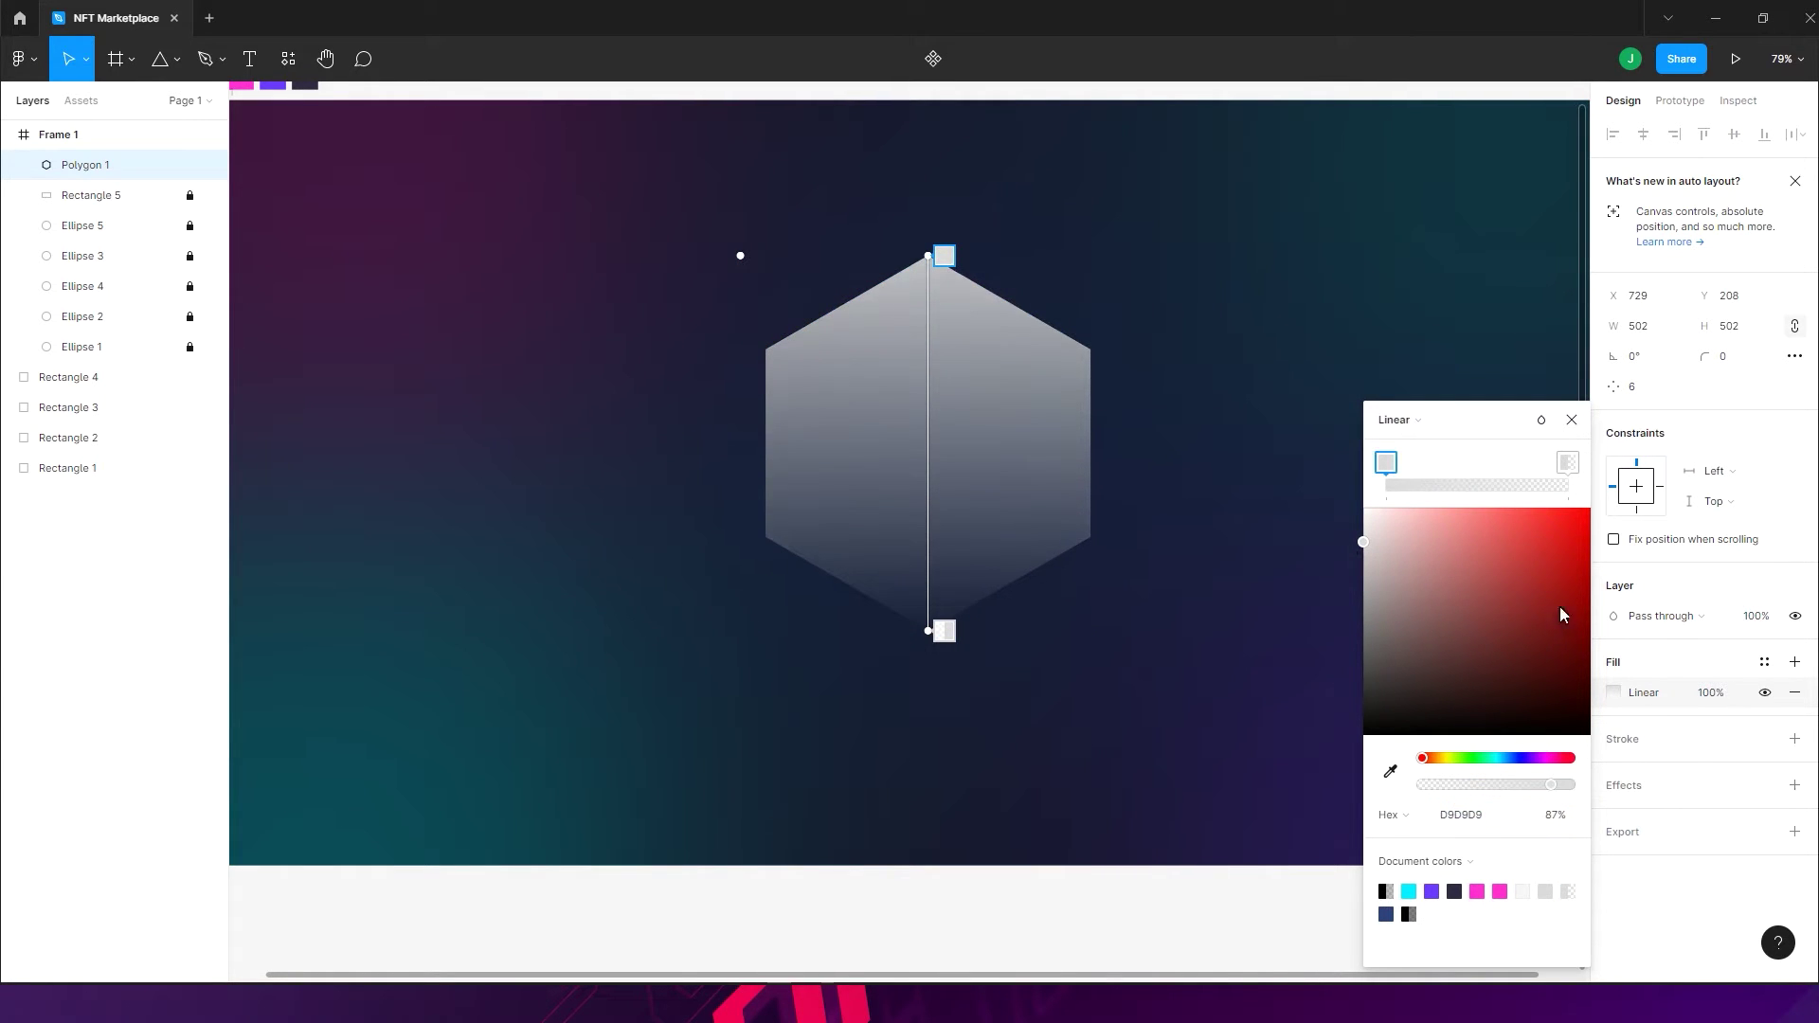
pyautogui.moveTo(1559, 791); pyautogui.dragTo(1636, 775)
pyautogui.click(1568, 462)
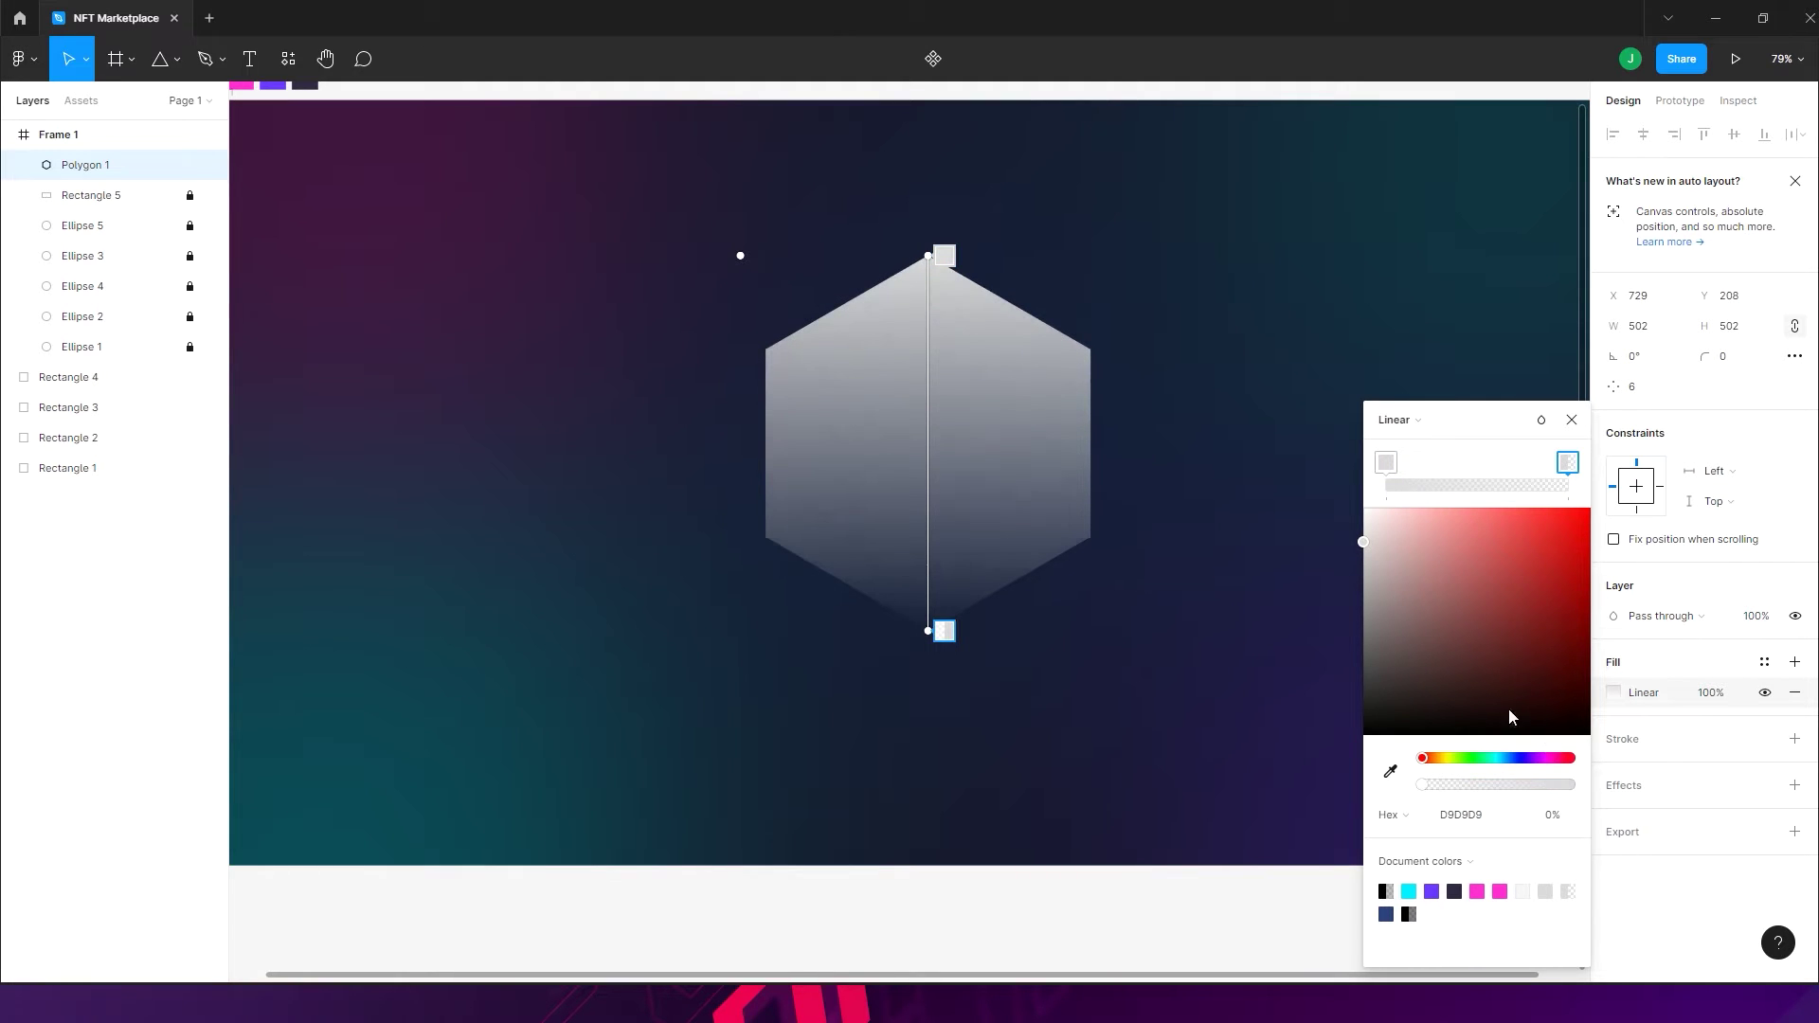
pyautogui.click(1523, 785)
pyautogui.moveTo(1525, 790); pyautogui.dragTo(1631, 786)
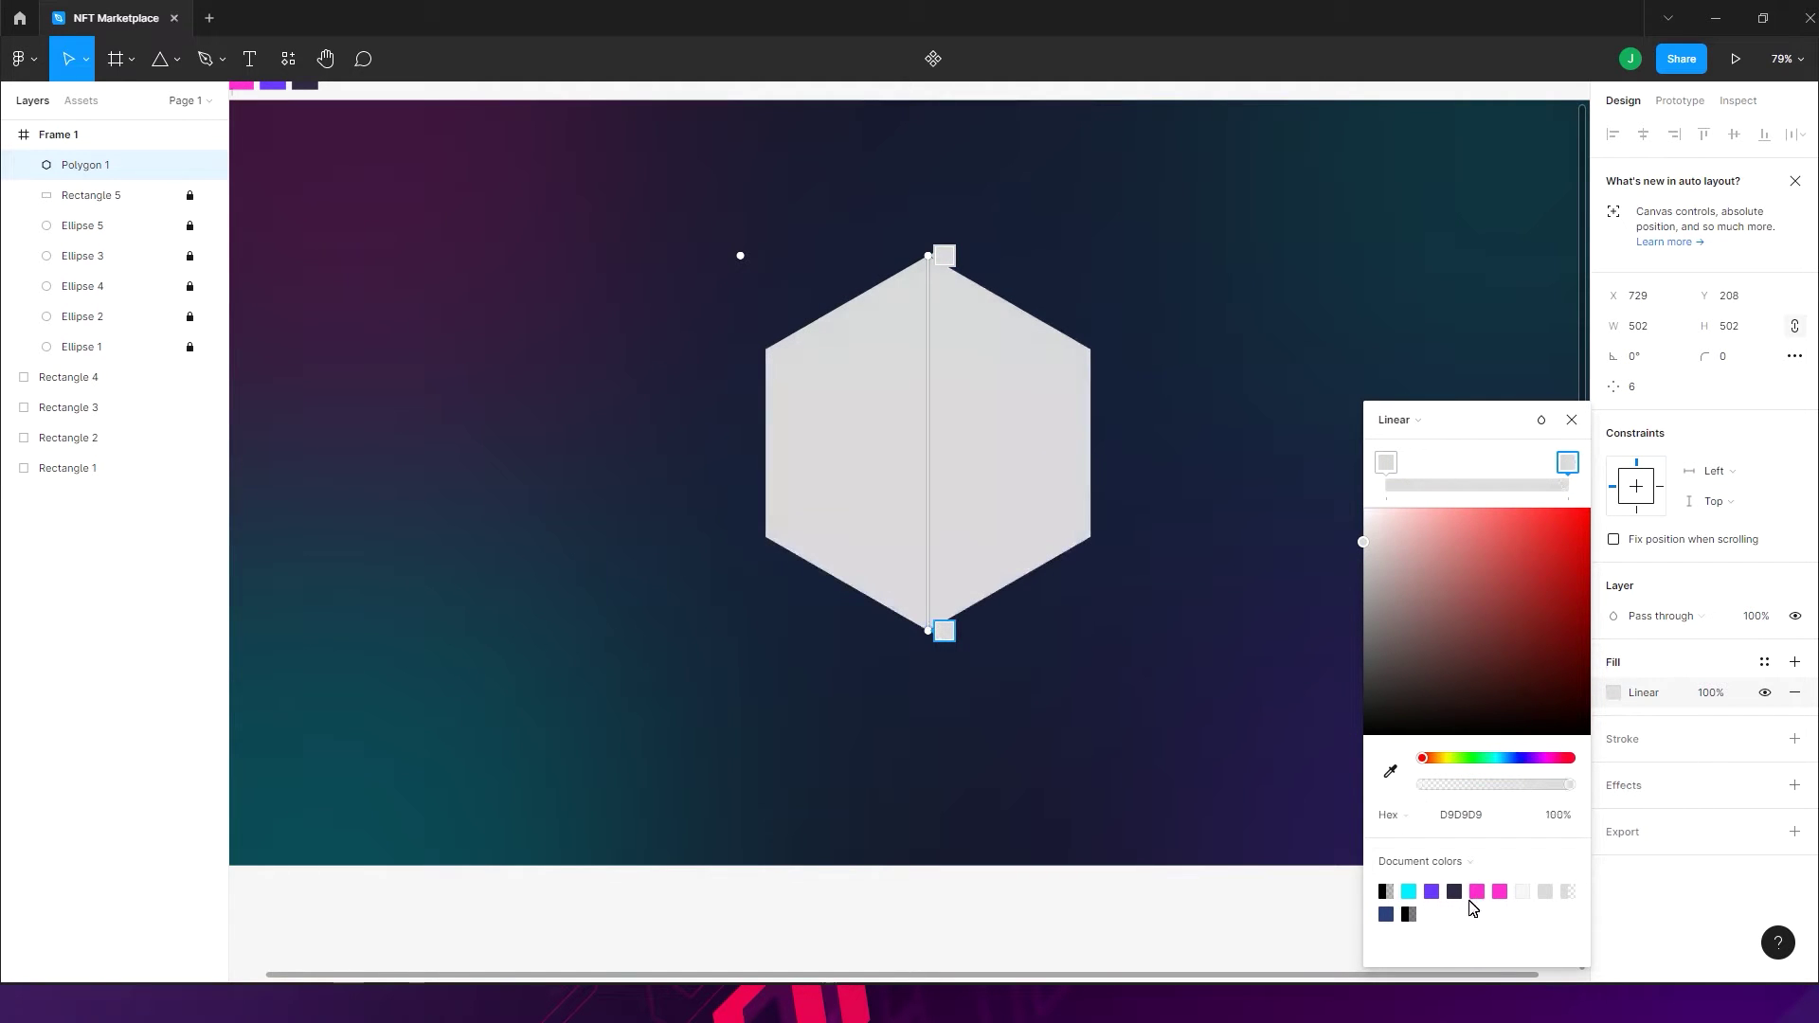
pyautogui.click(1432, 900)
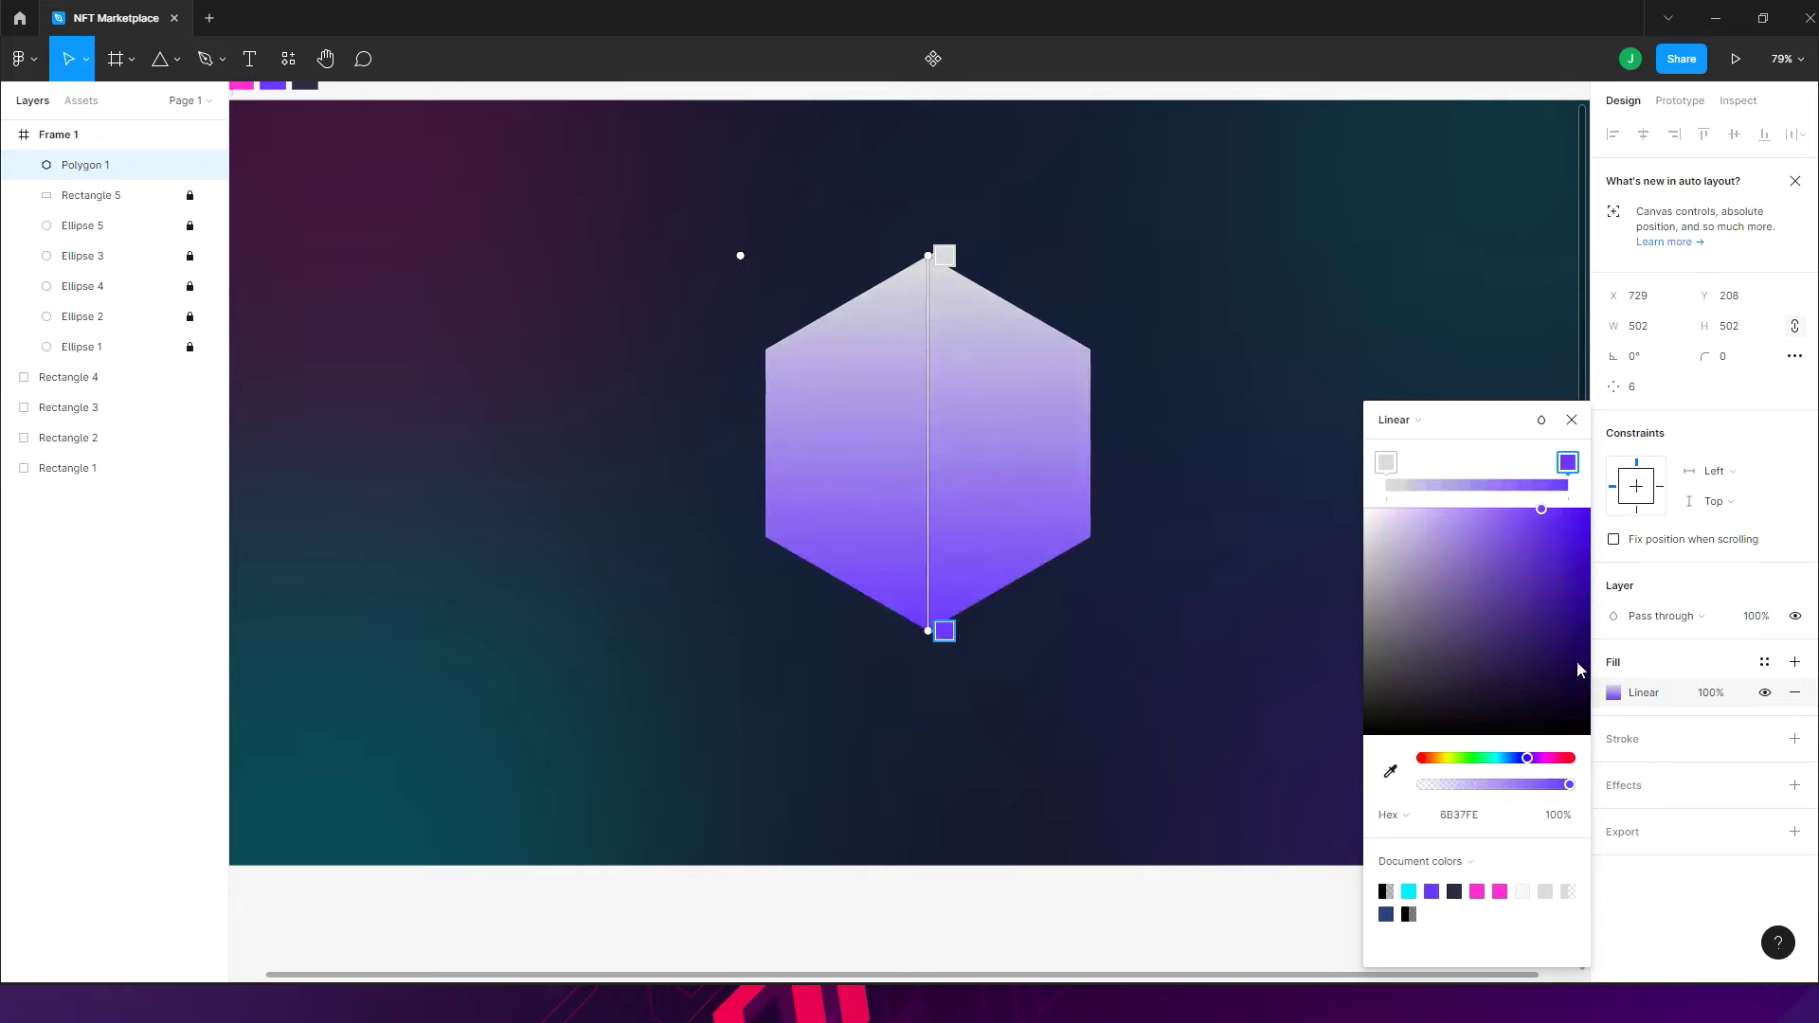
pyautogui.click(1389, 464)
pyautogui.click(1409, 891)
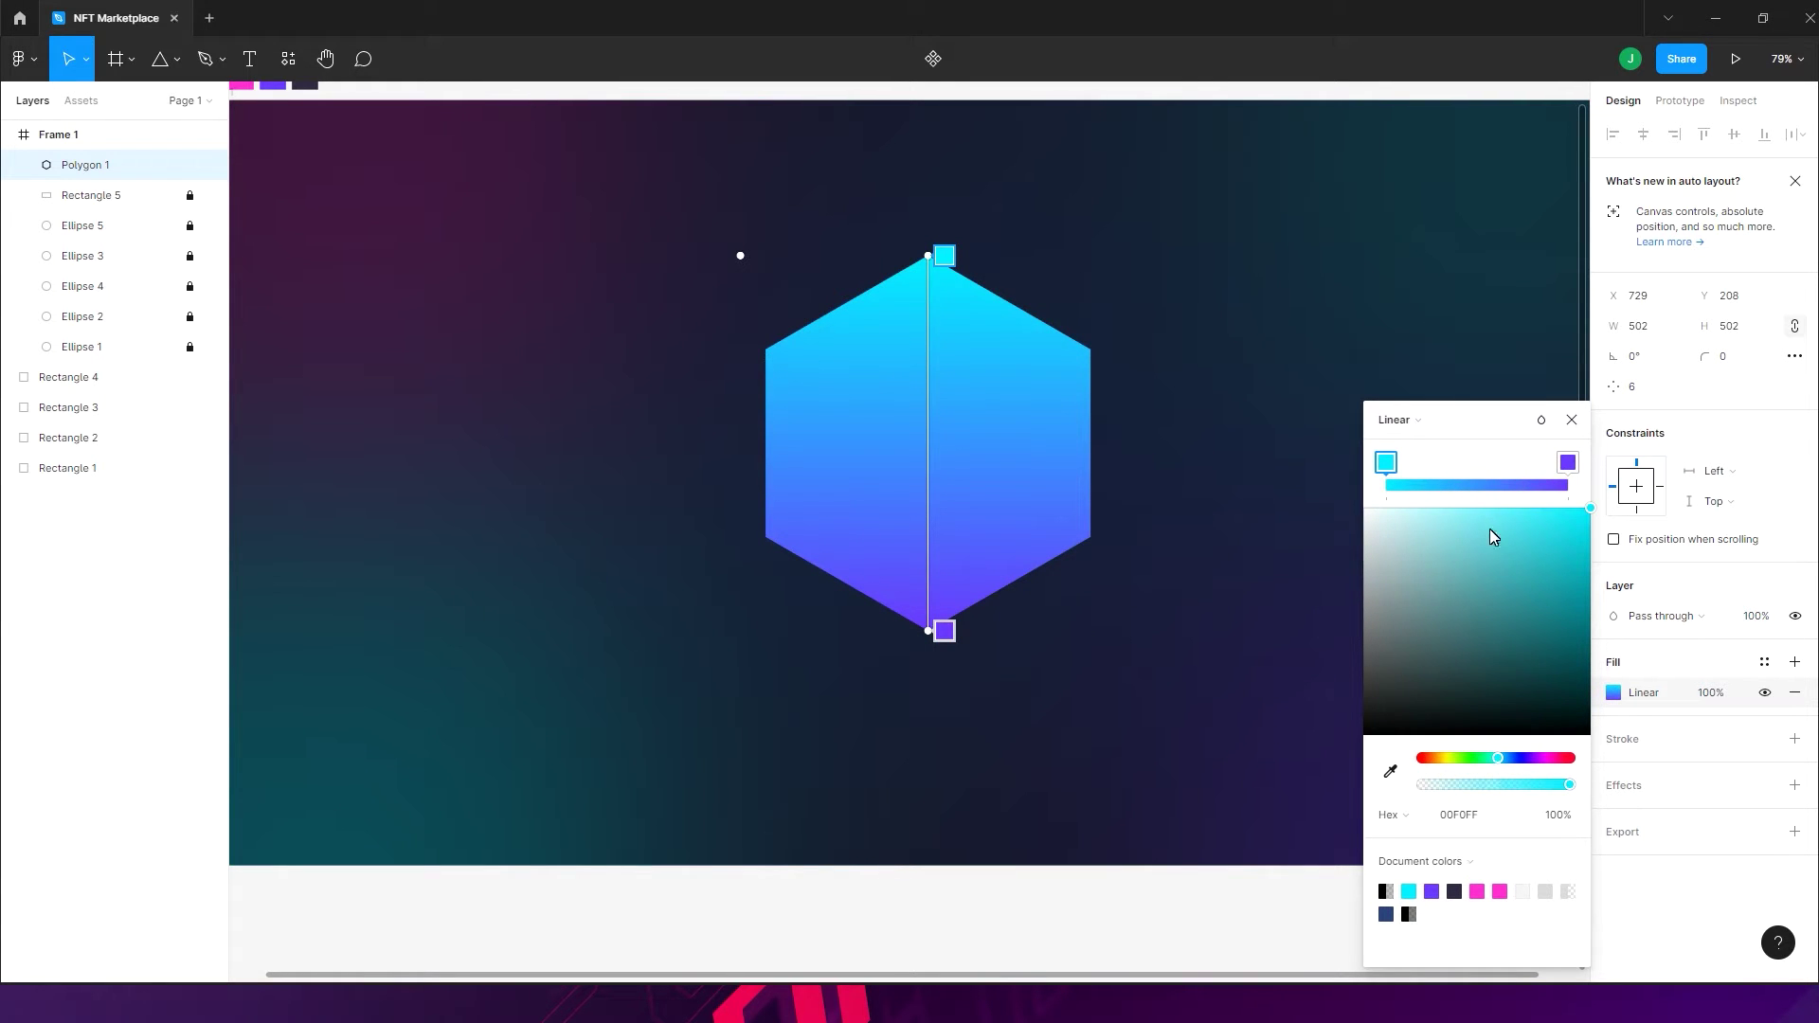
# - Try pink and cyan alternatives for the stops, then restore cyan top and purple bottom
pyautogui.click(1501, 891)
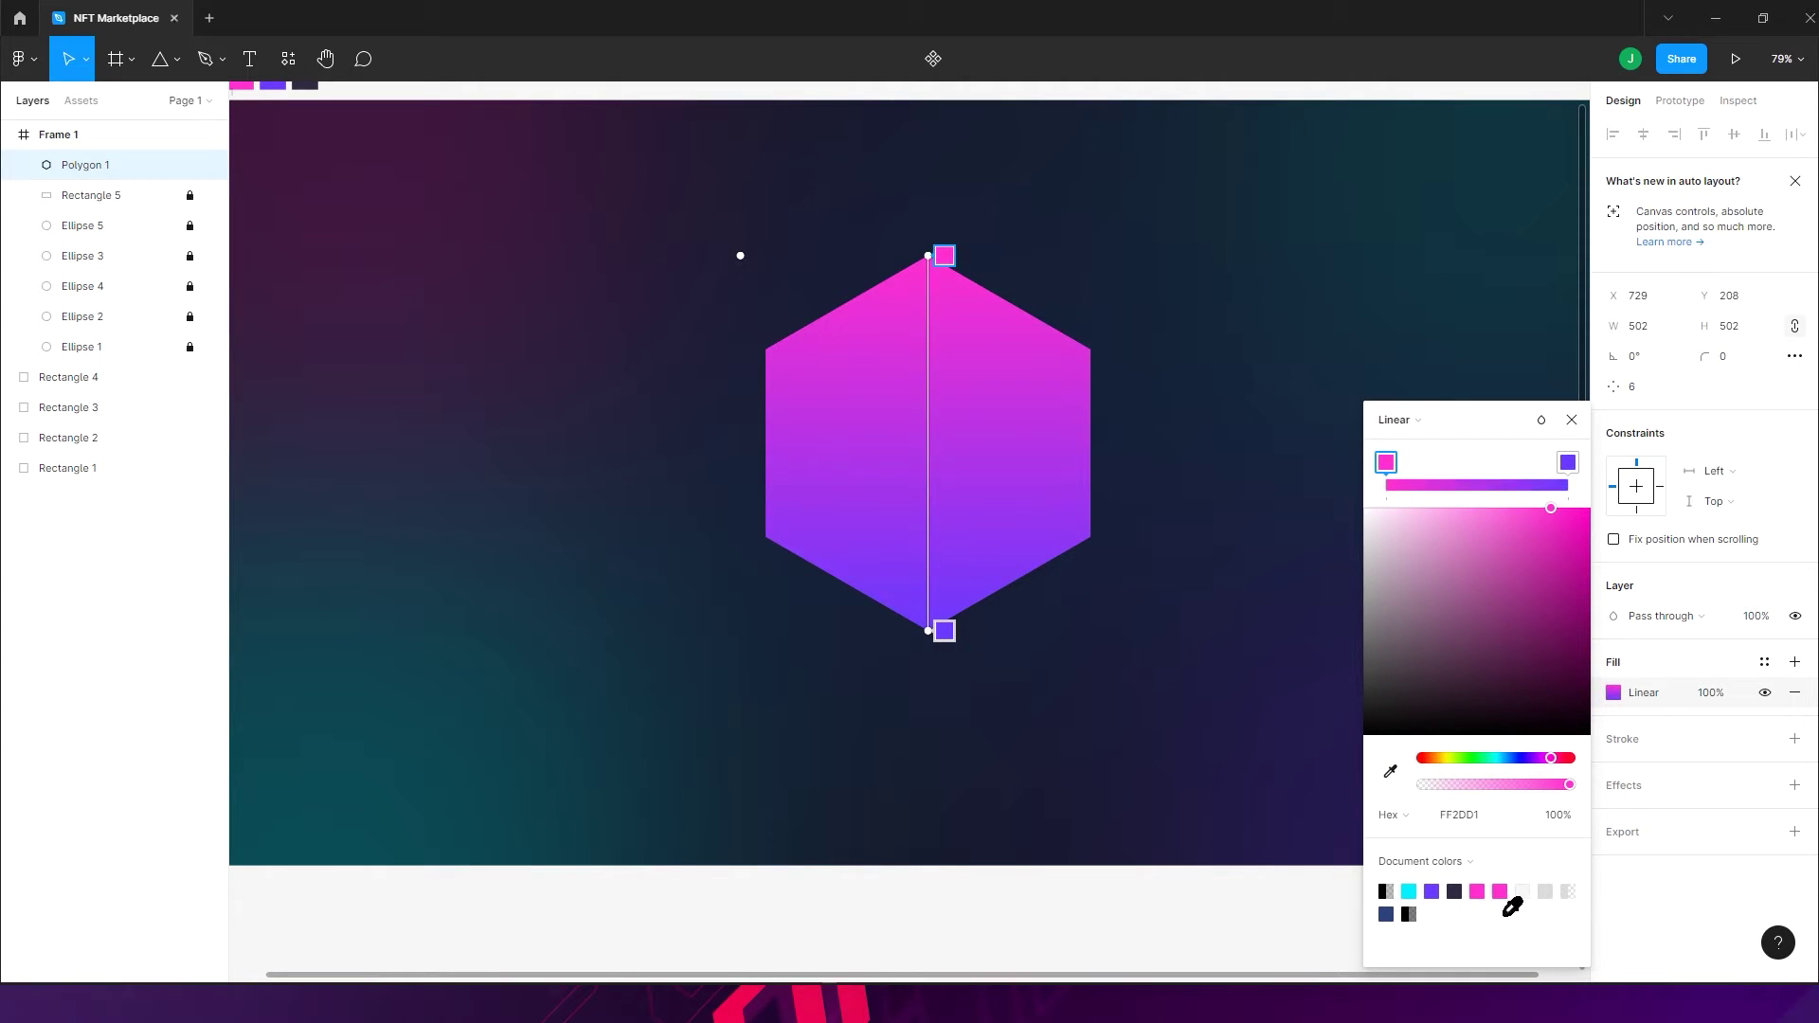
pyautogui.click(1567, 462)
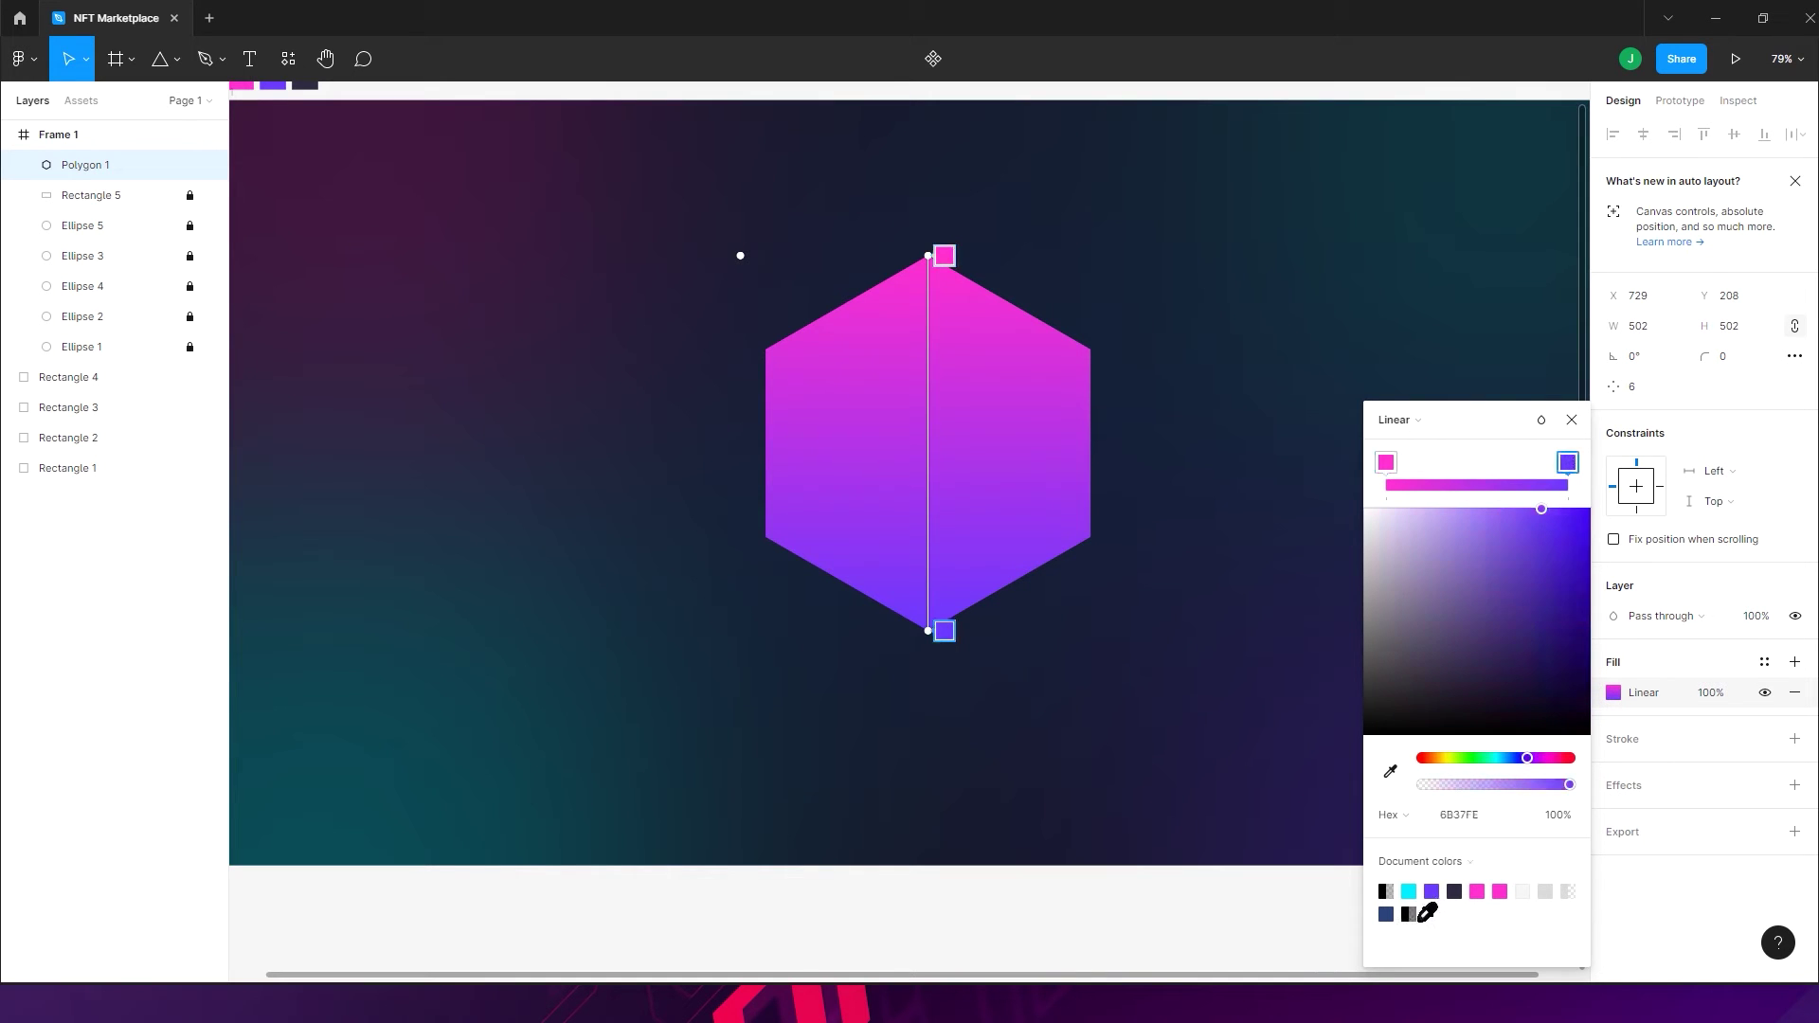
pyautogui.click(1422, 912)
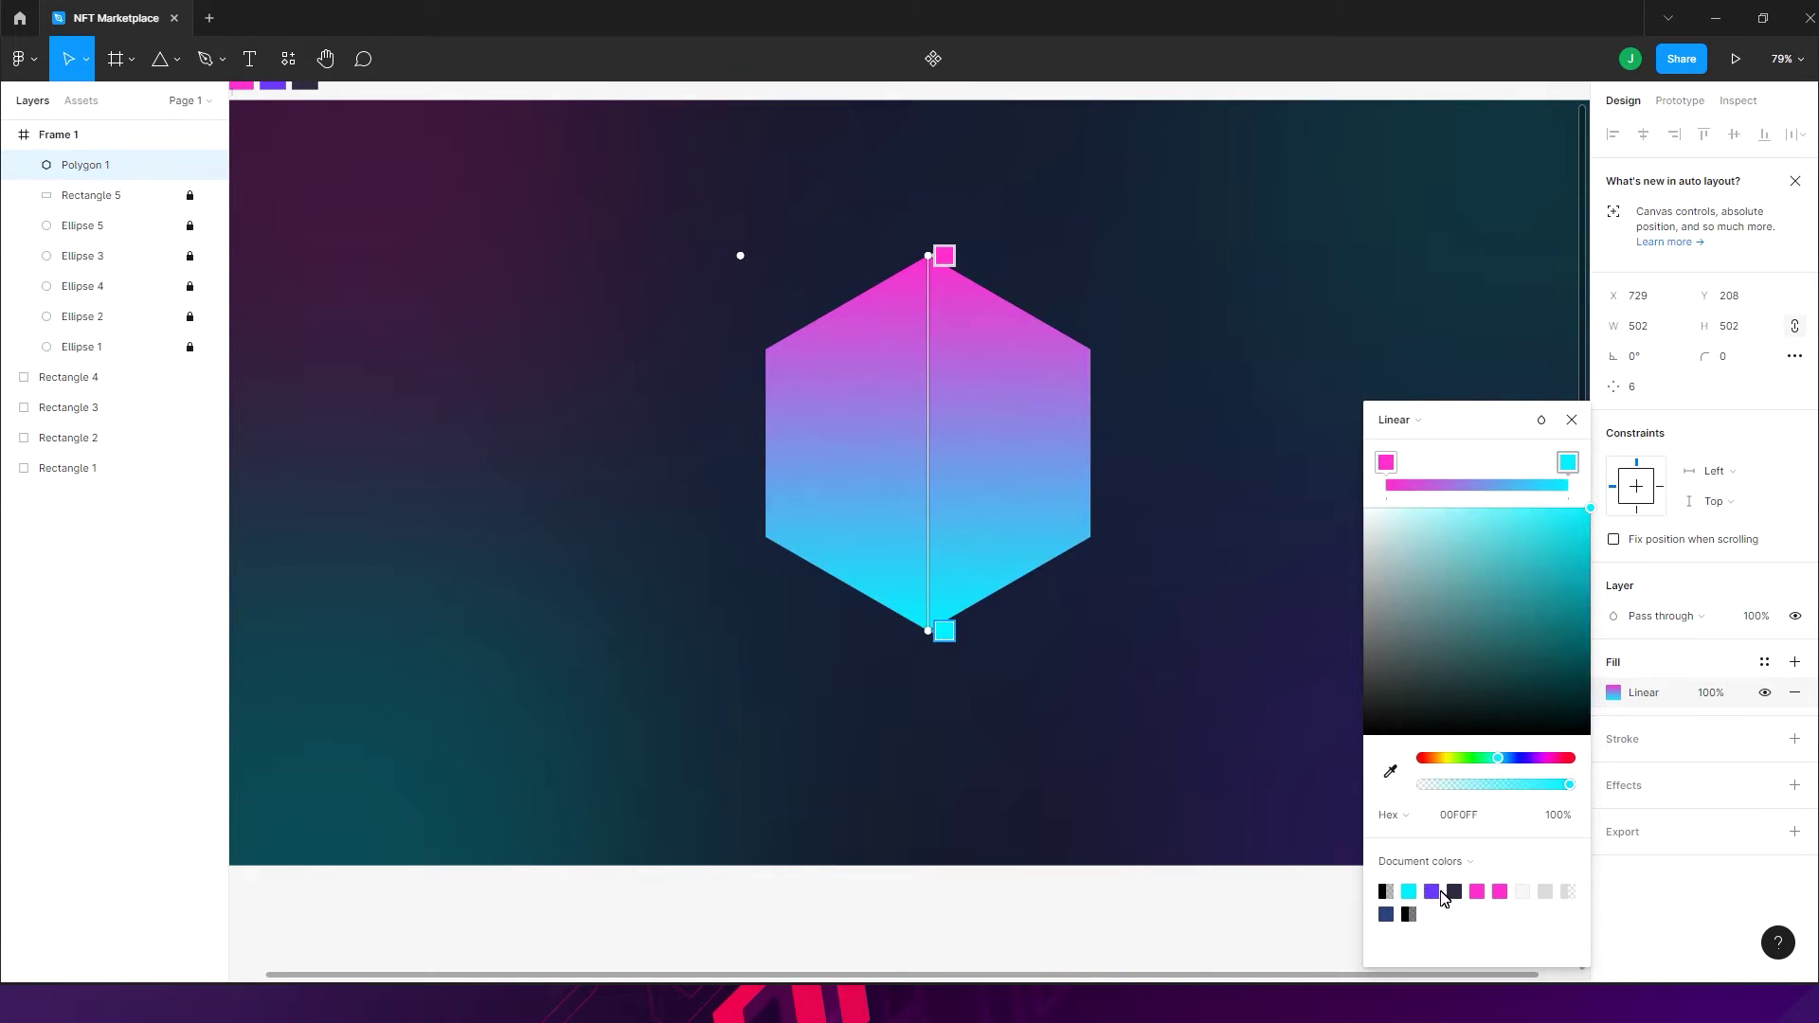
pyautogui.click(1432, 892)
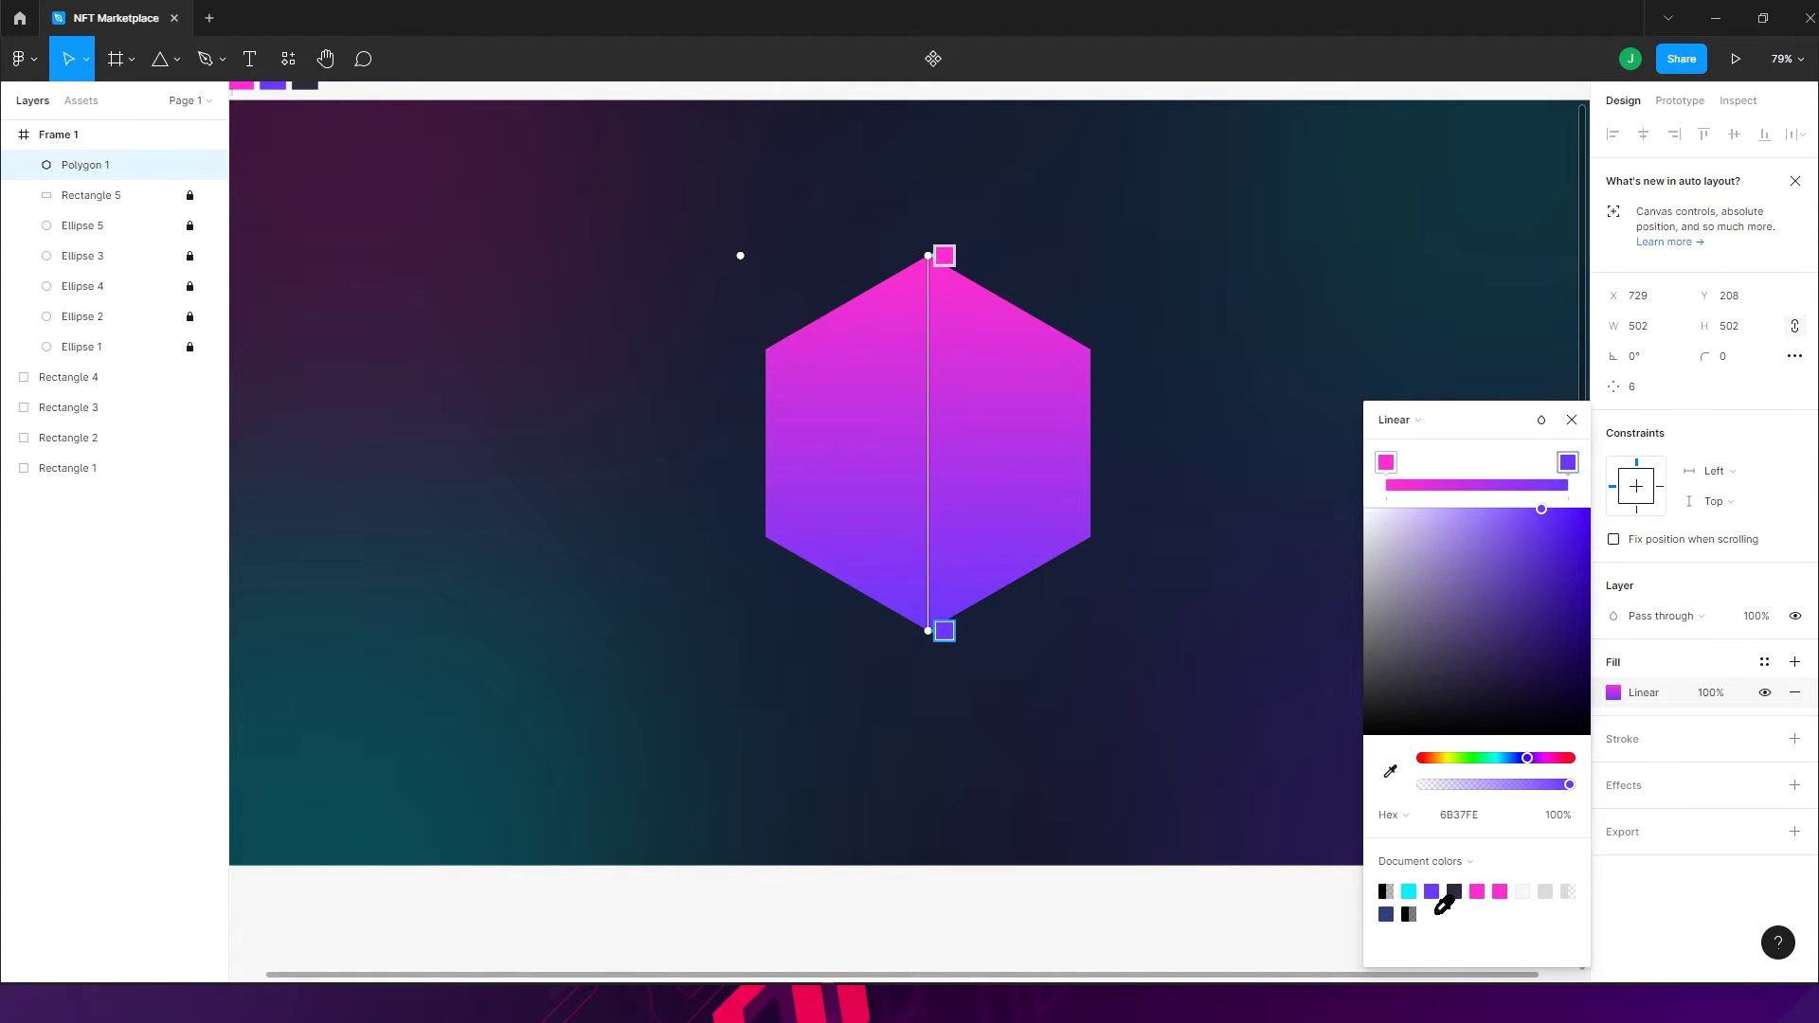
pyautogui.click(1387, 467)
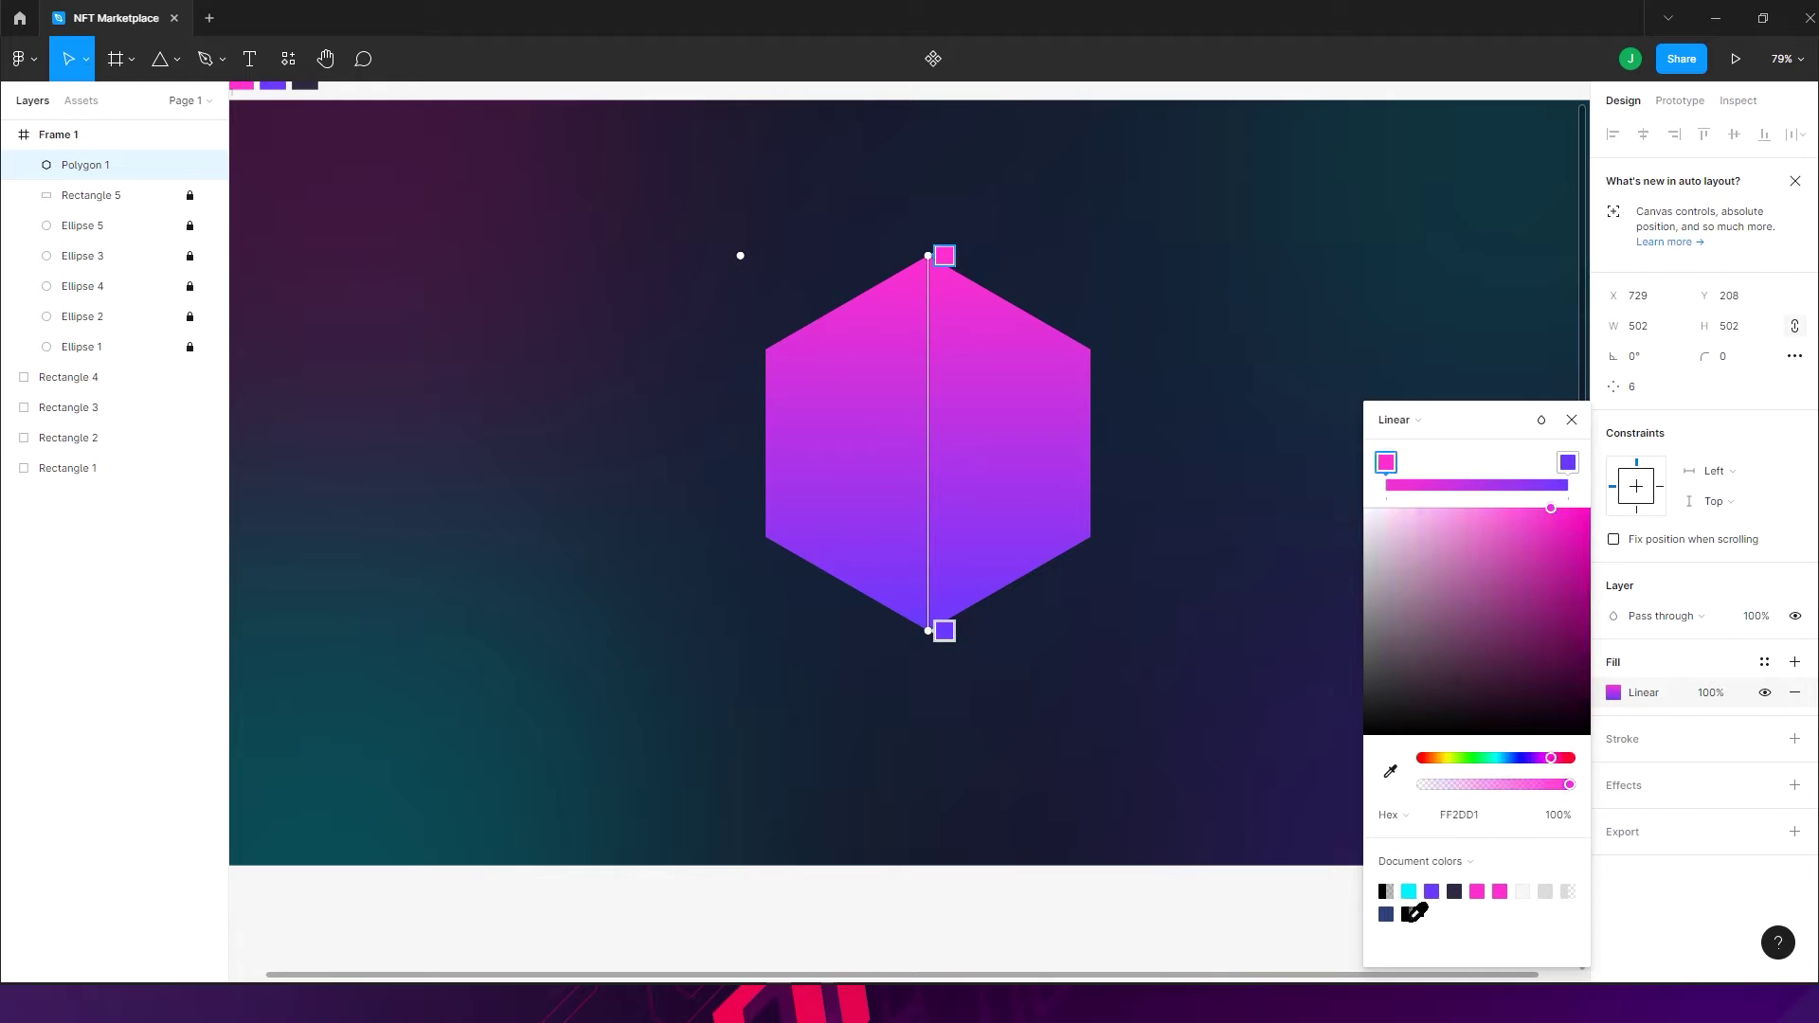
pyautogui.click(1408, 891)
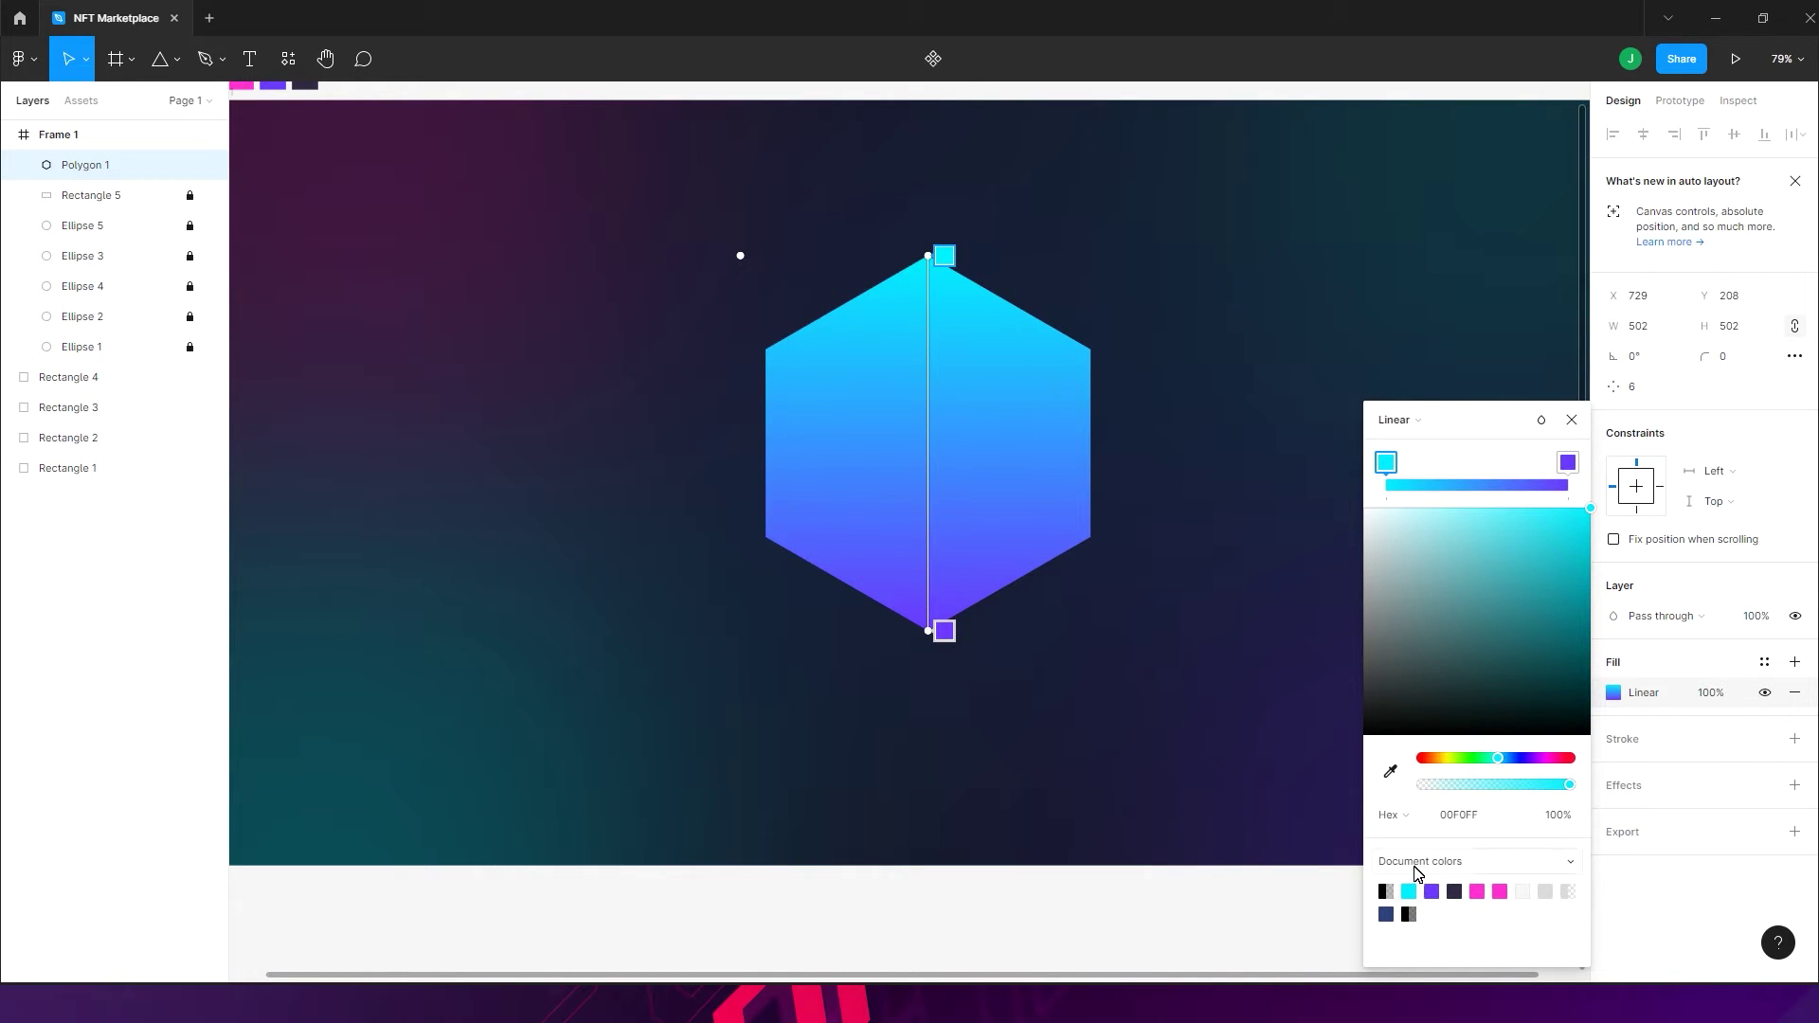
pyautogui.click(1572, 420)
pyautogui.press('Escape')
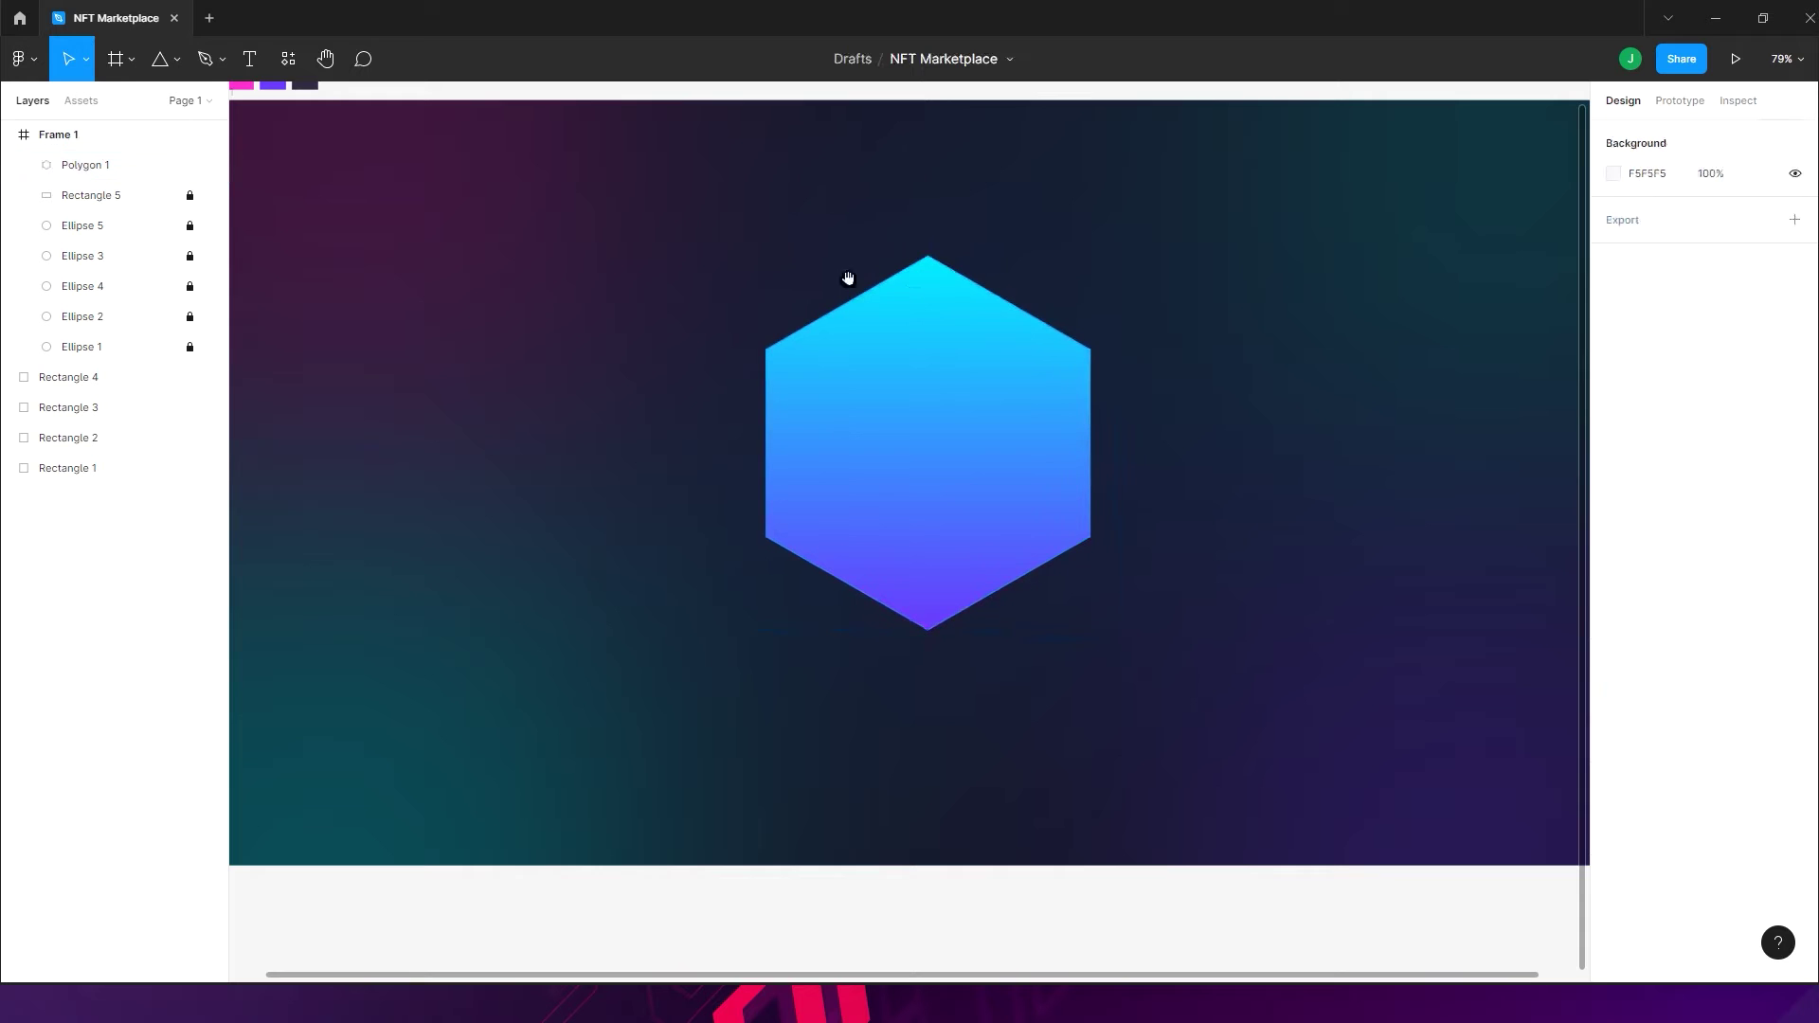
pyautogui.scroll(3, 1184, 691)
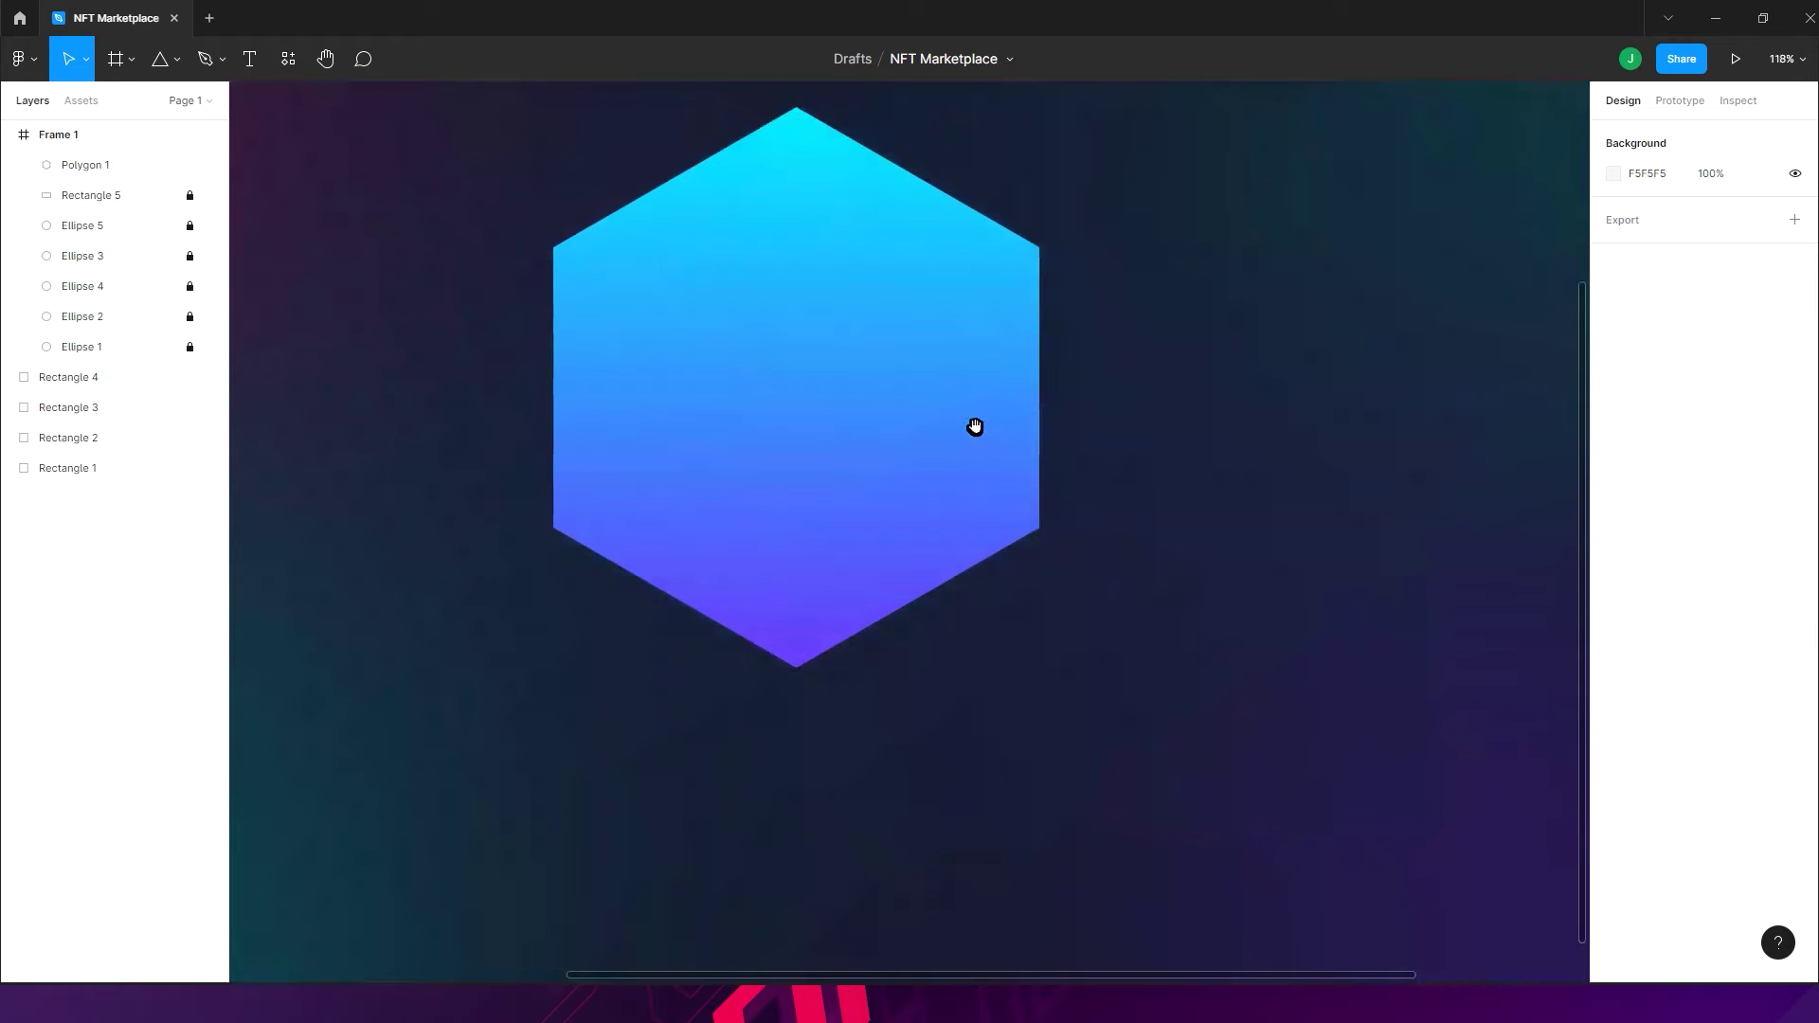
pyautogui.scroll(2, 984, 428)
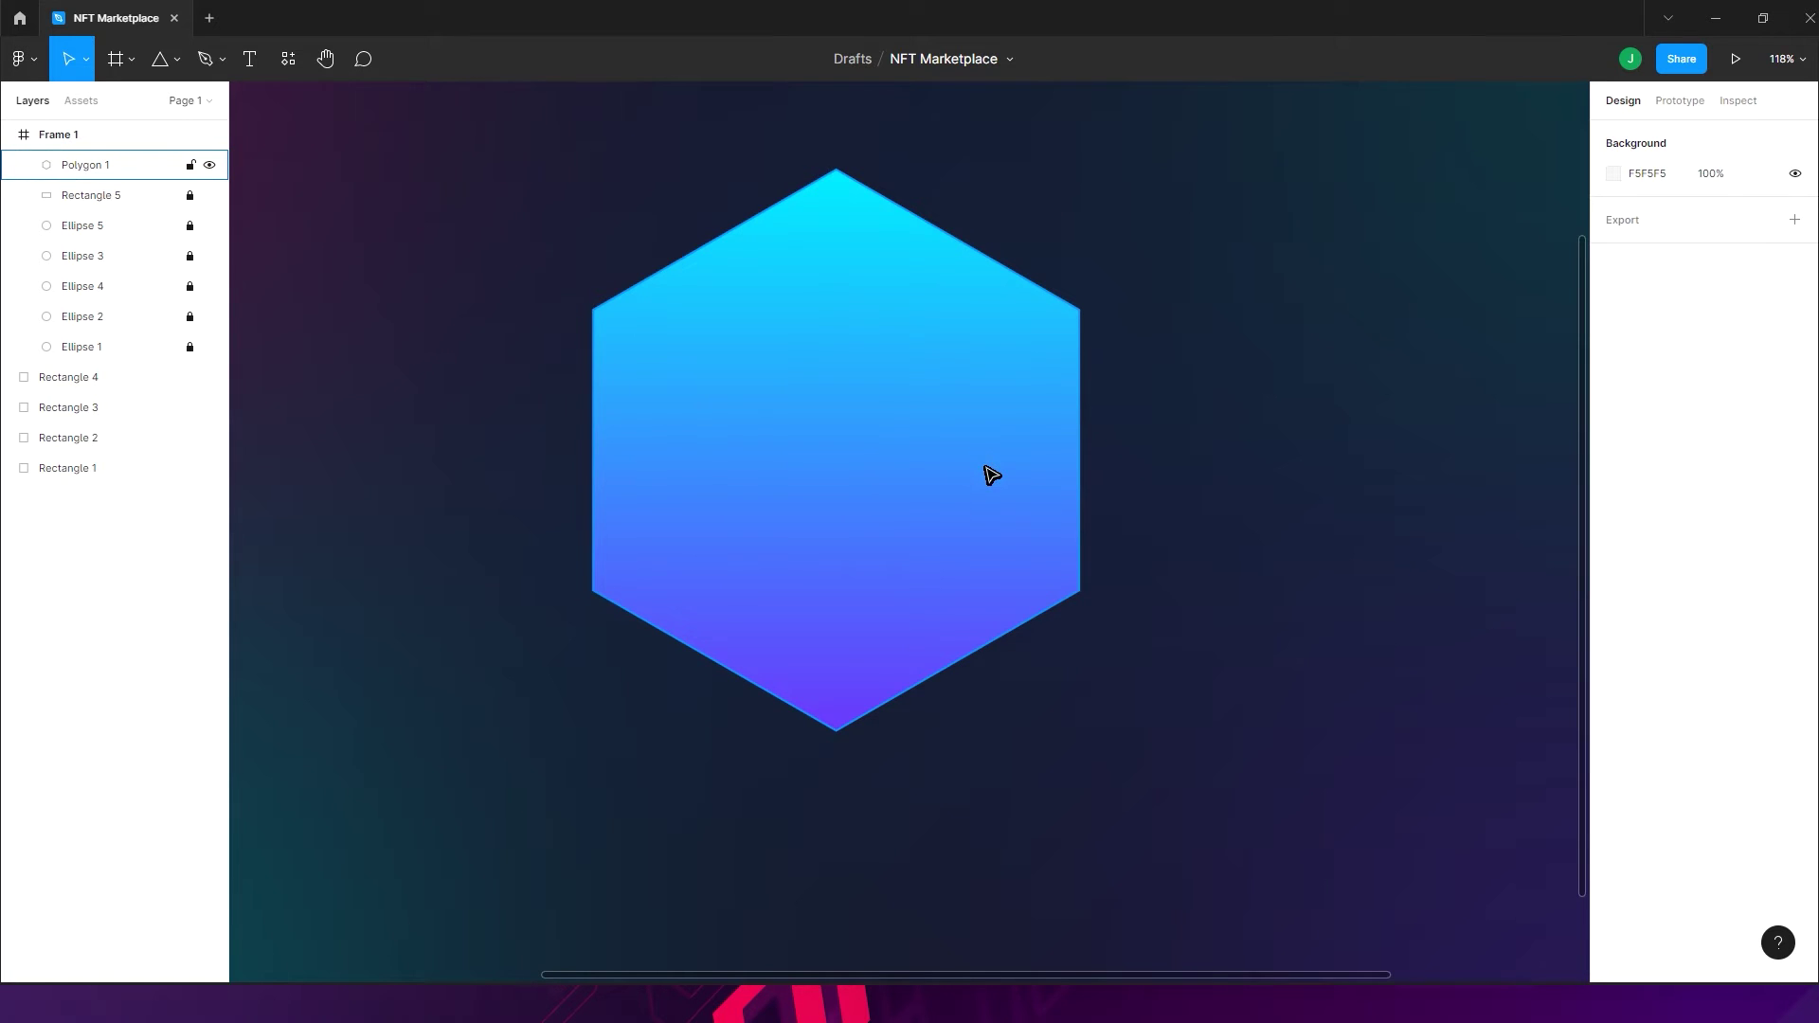
pyautogui.click(992, 477)
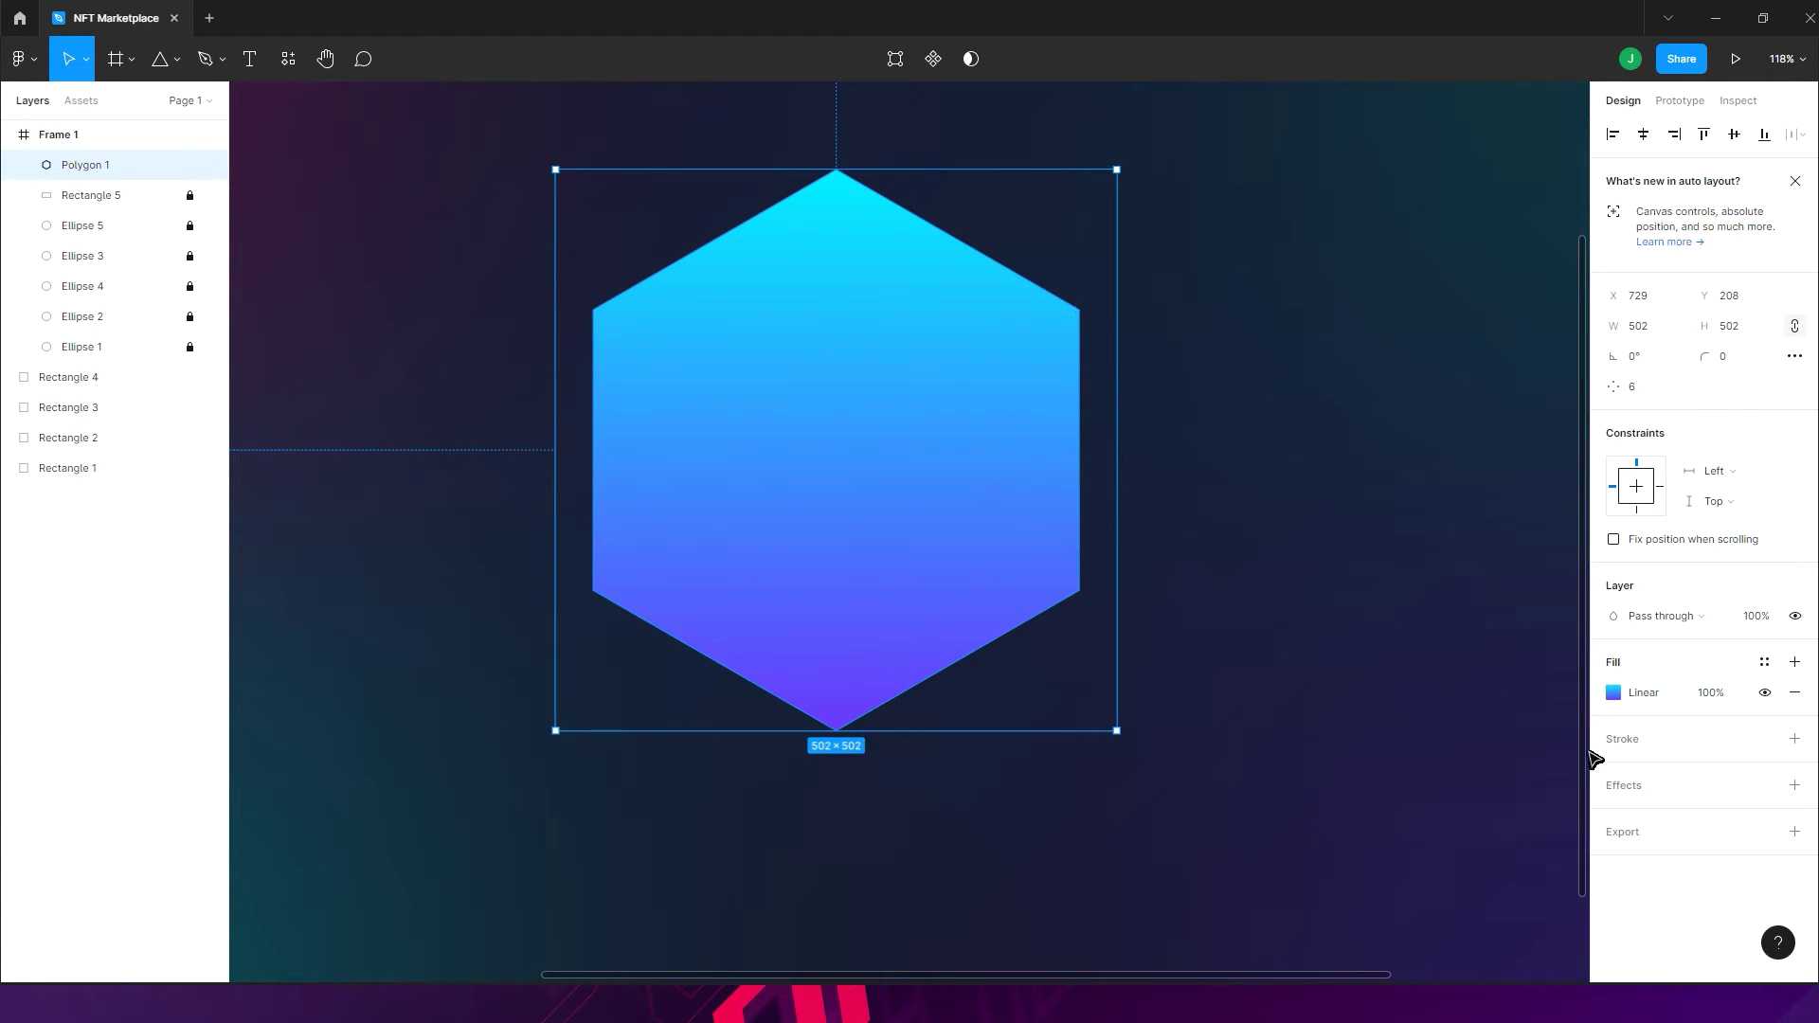
# - Add an Inner shadow to the hexagon, offset X -25 and Y 18
pyautogui.click(1653, 791)
pyautogui.click(1698, 821)
pyautogui.click(1712, 797)
pyautogui.click(1614, 815)
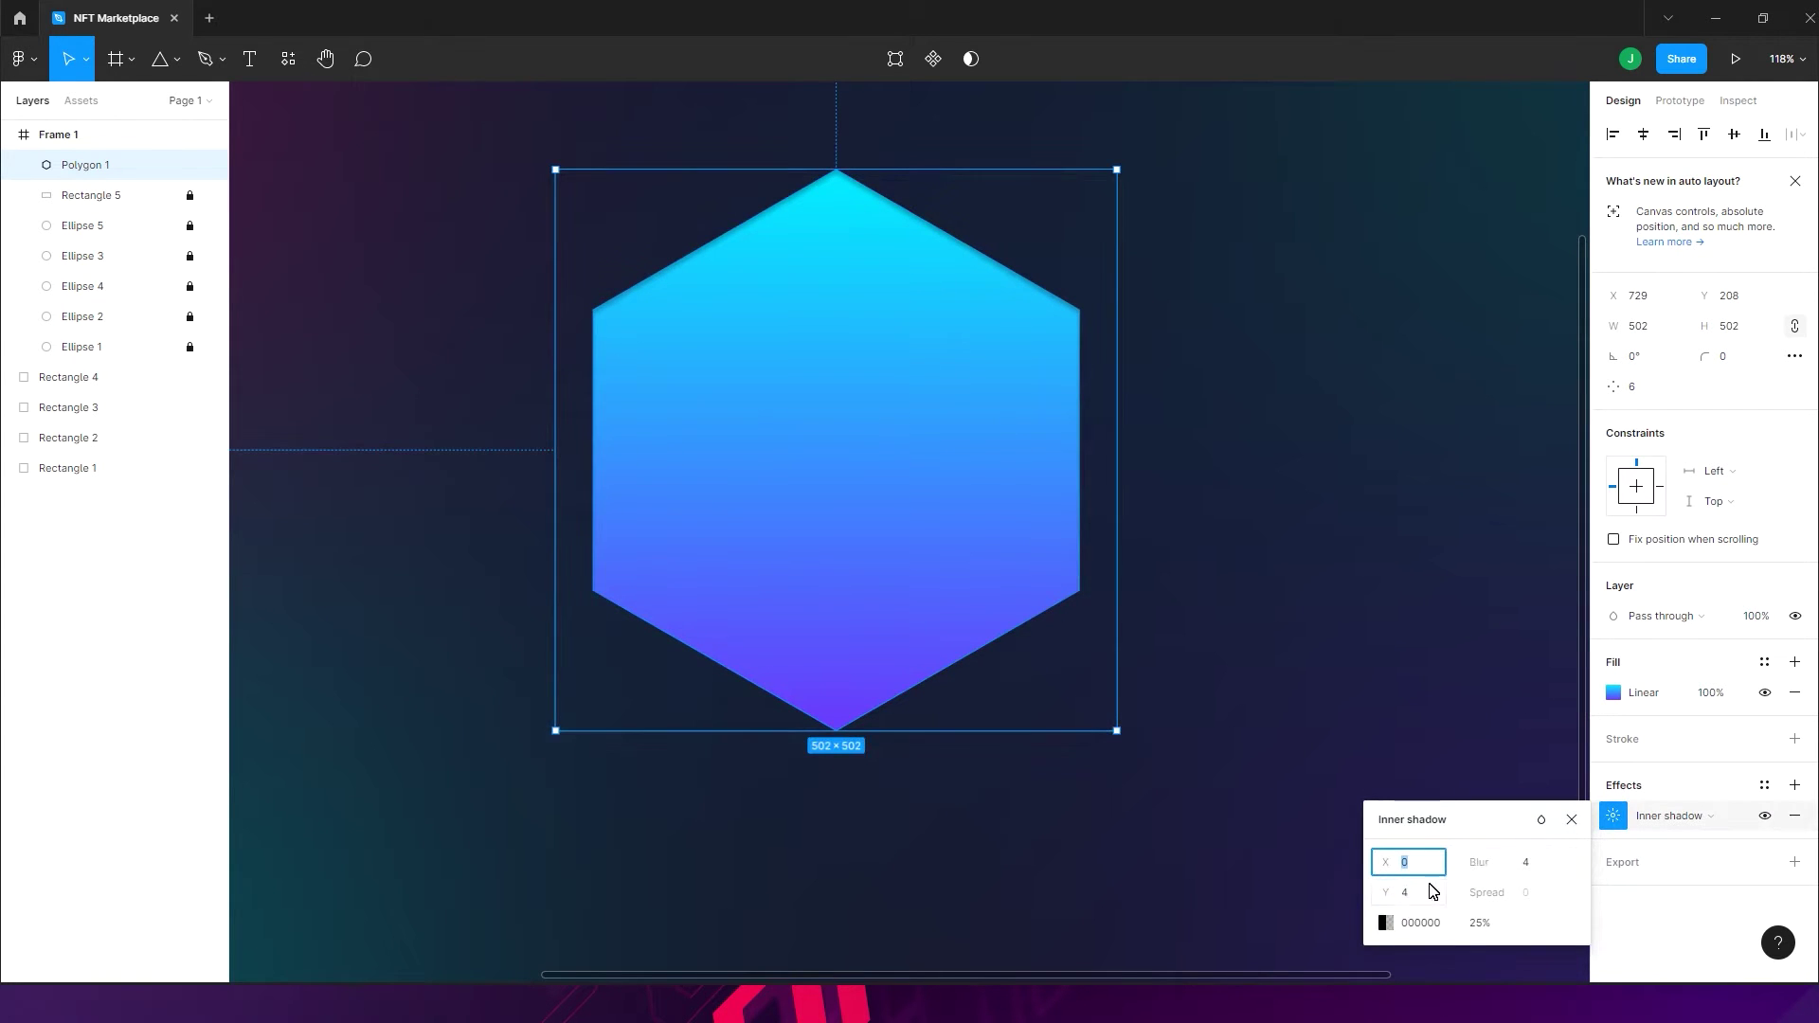
pyautogui.moveTo(1401, 895); pyautogui.dragTo(1347, 859)
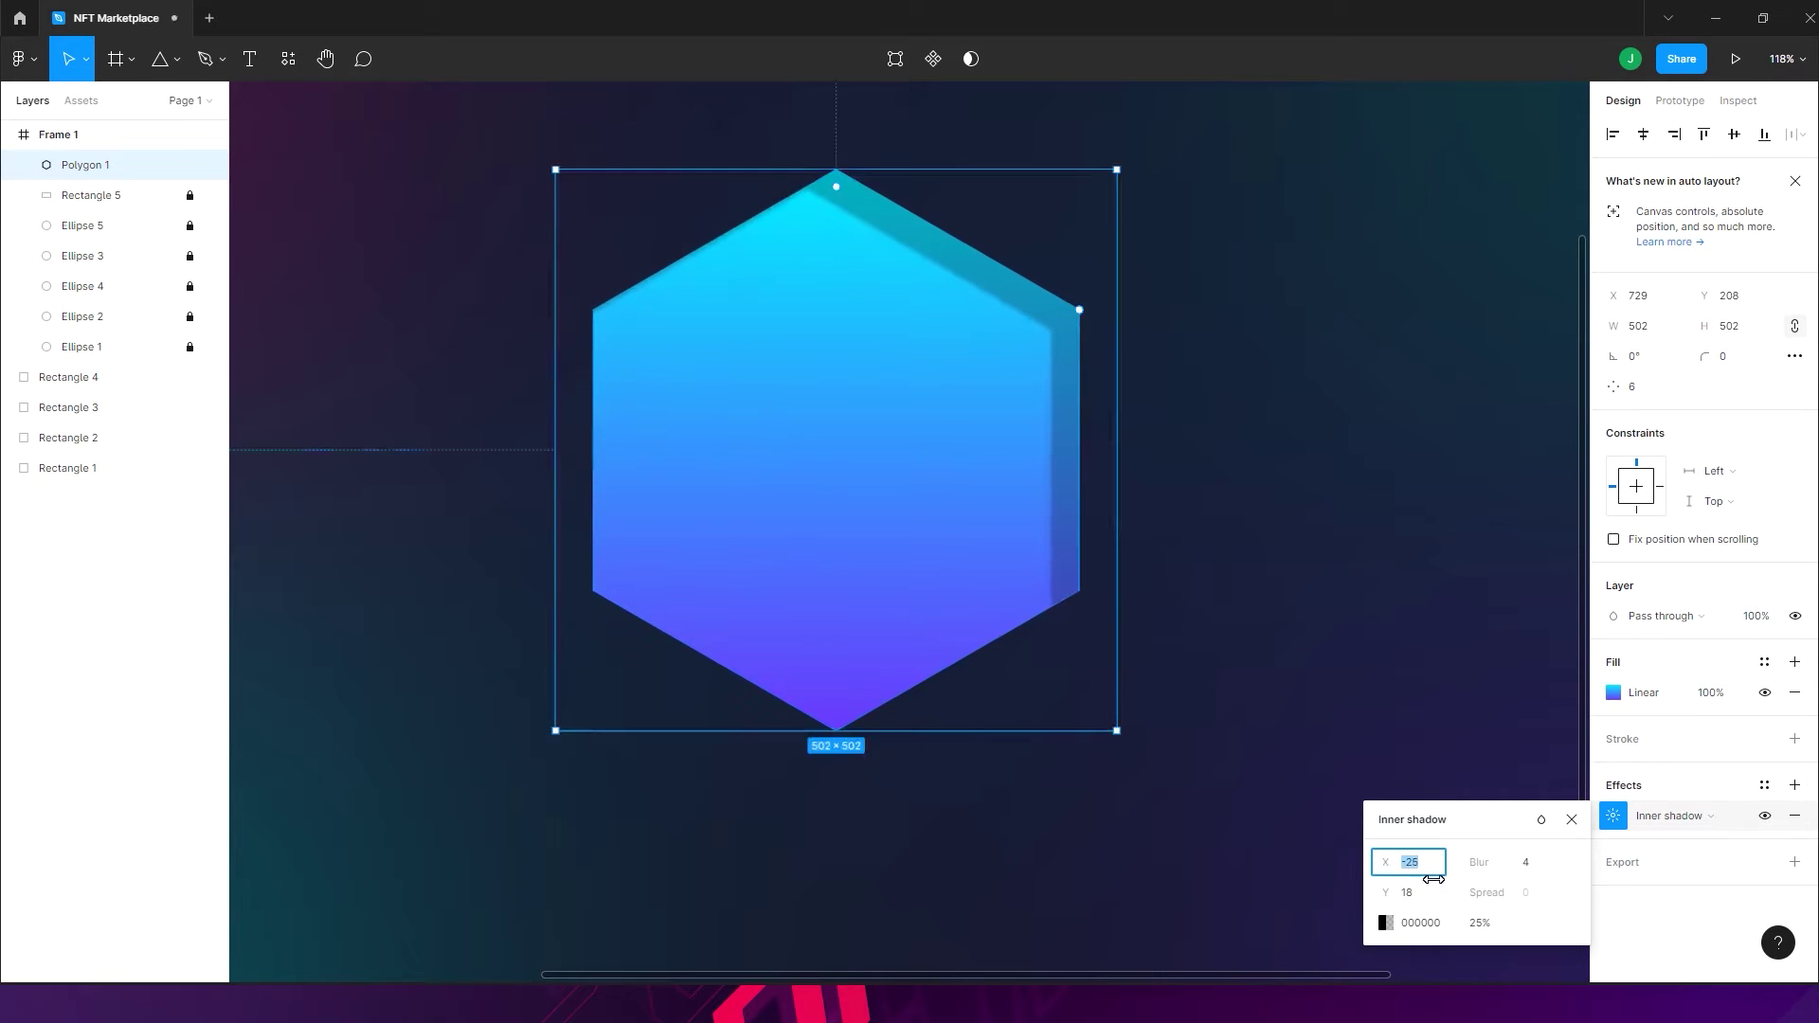
# - Colour the inner shadow deep blue 1867C3, sampled from the hexagon's blue and darkened
pyautogui.click(1384, 923)
pyautogui.click(1162, 771)
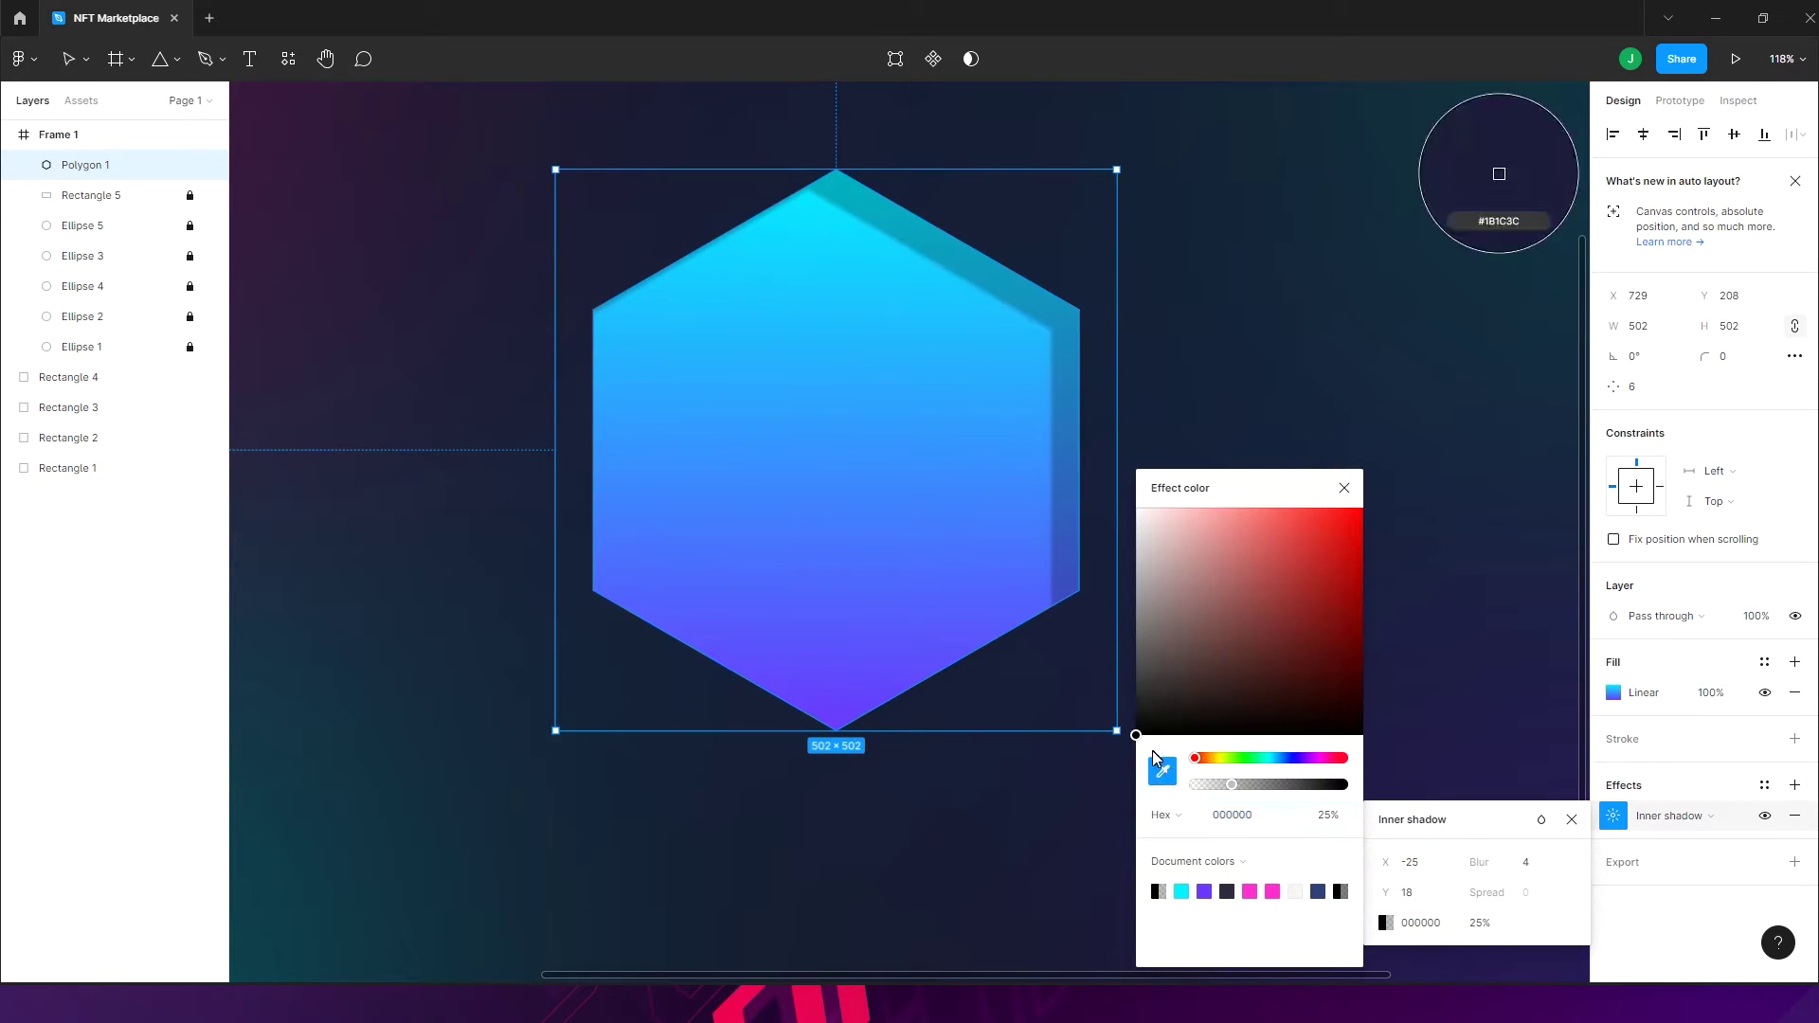
pyautogui.click(923, 471)
pyautogui.click(1332, 565)
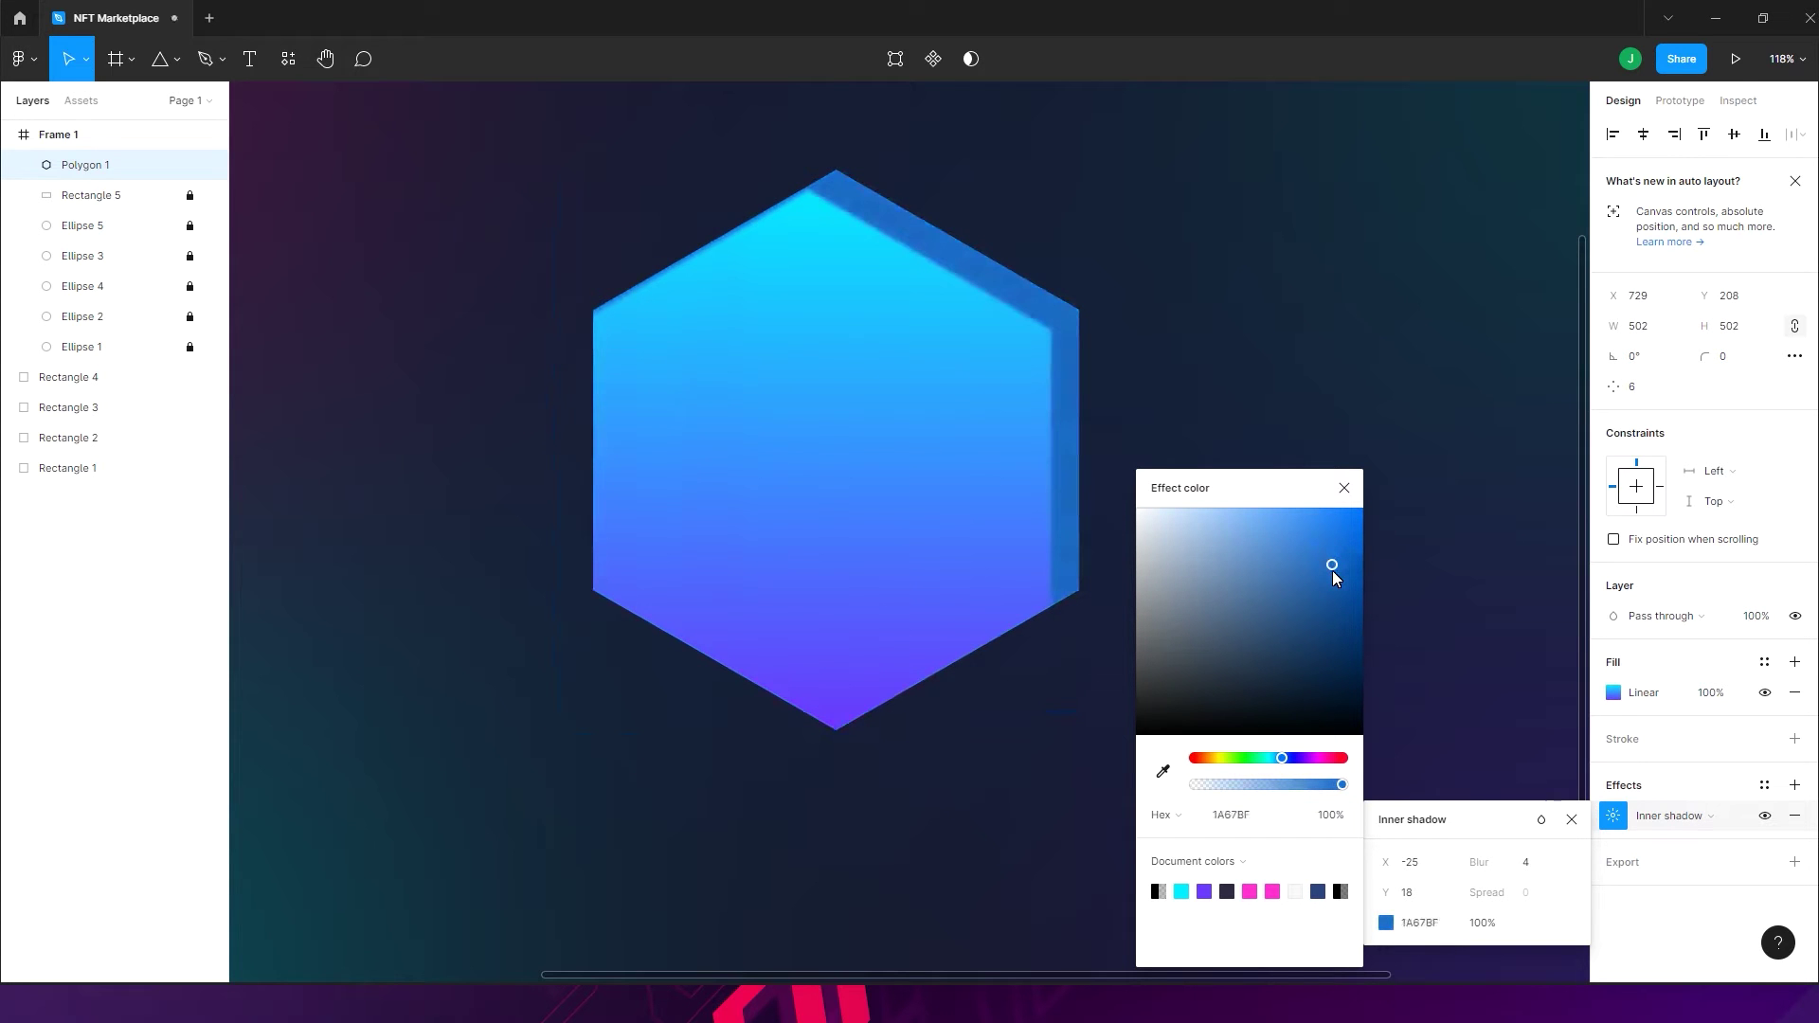
pyautogui.moveTo(1335, 572); pyautogui.dragTo(1336, 567)
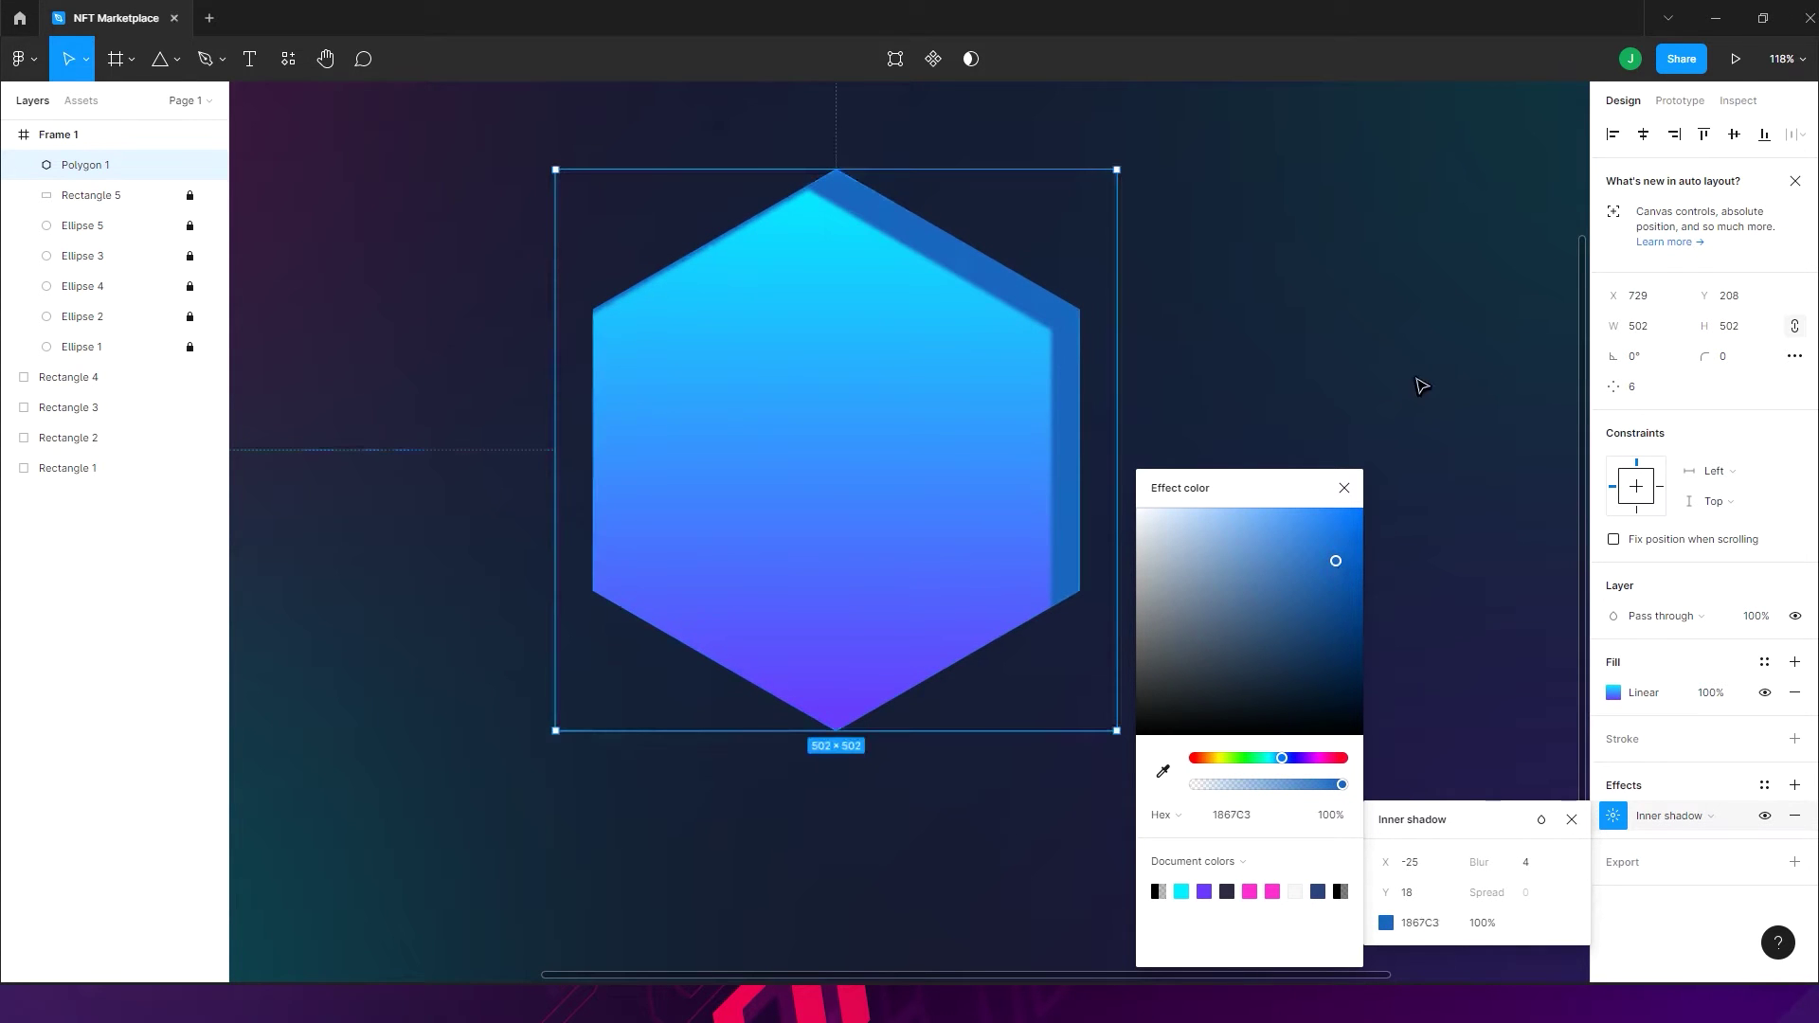
pyautogui.click(1345, 488)
pyautogui.click(1311, 446)
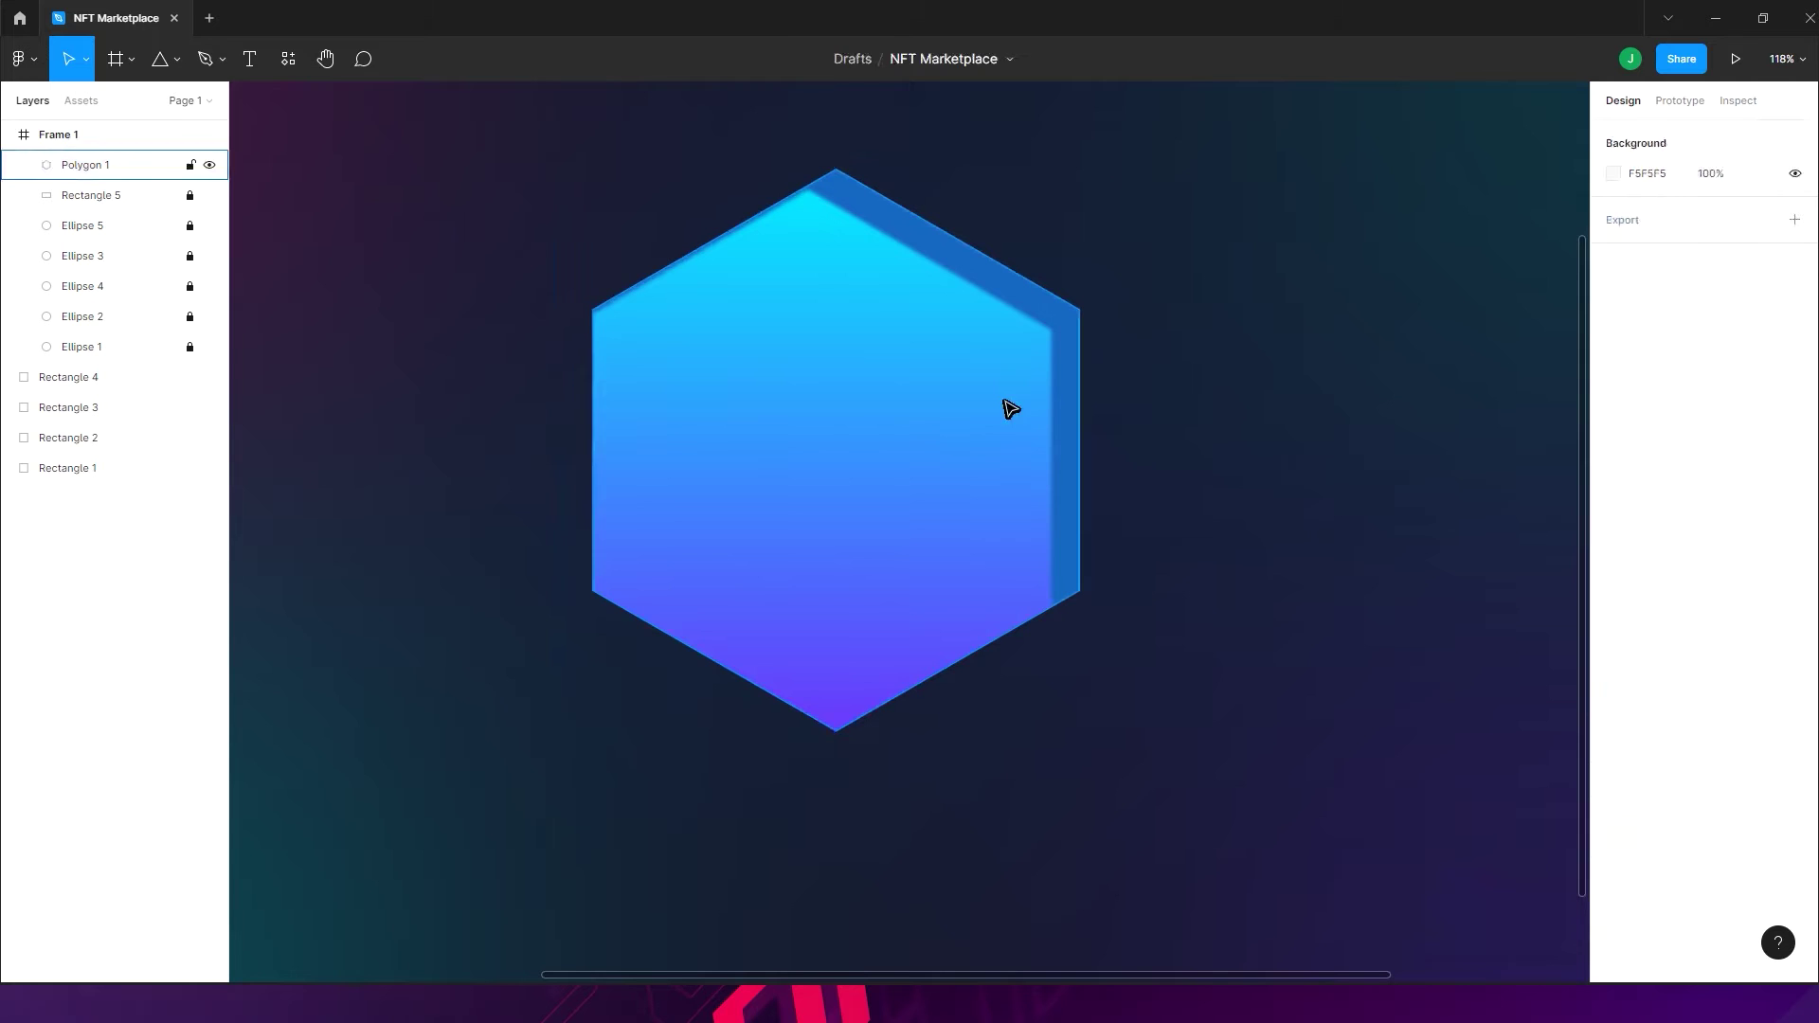
pyautogui.click(986, 420)
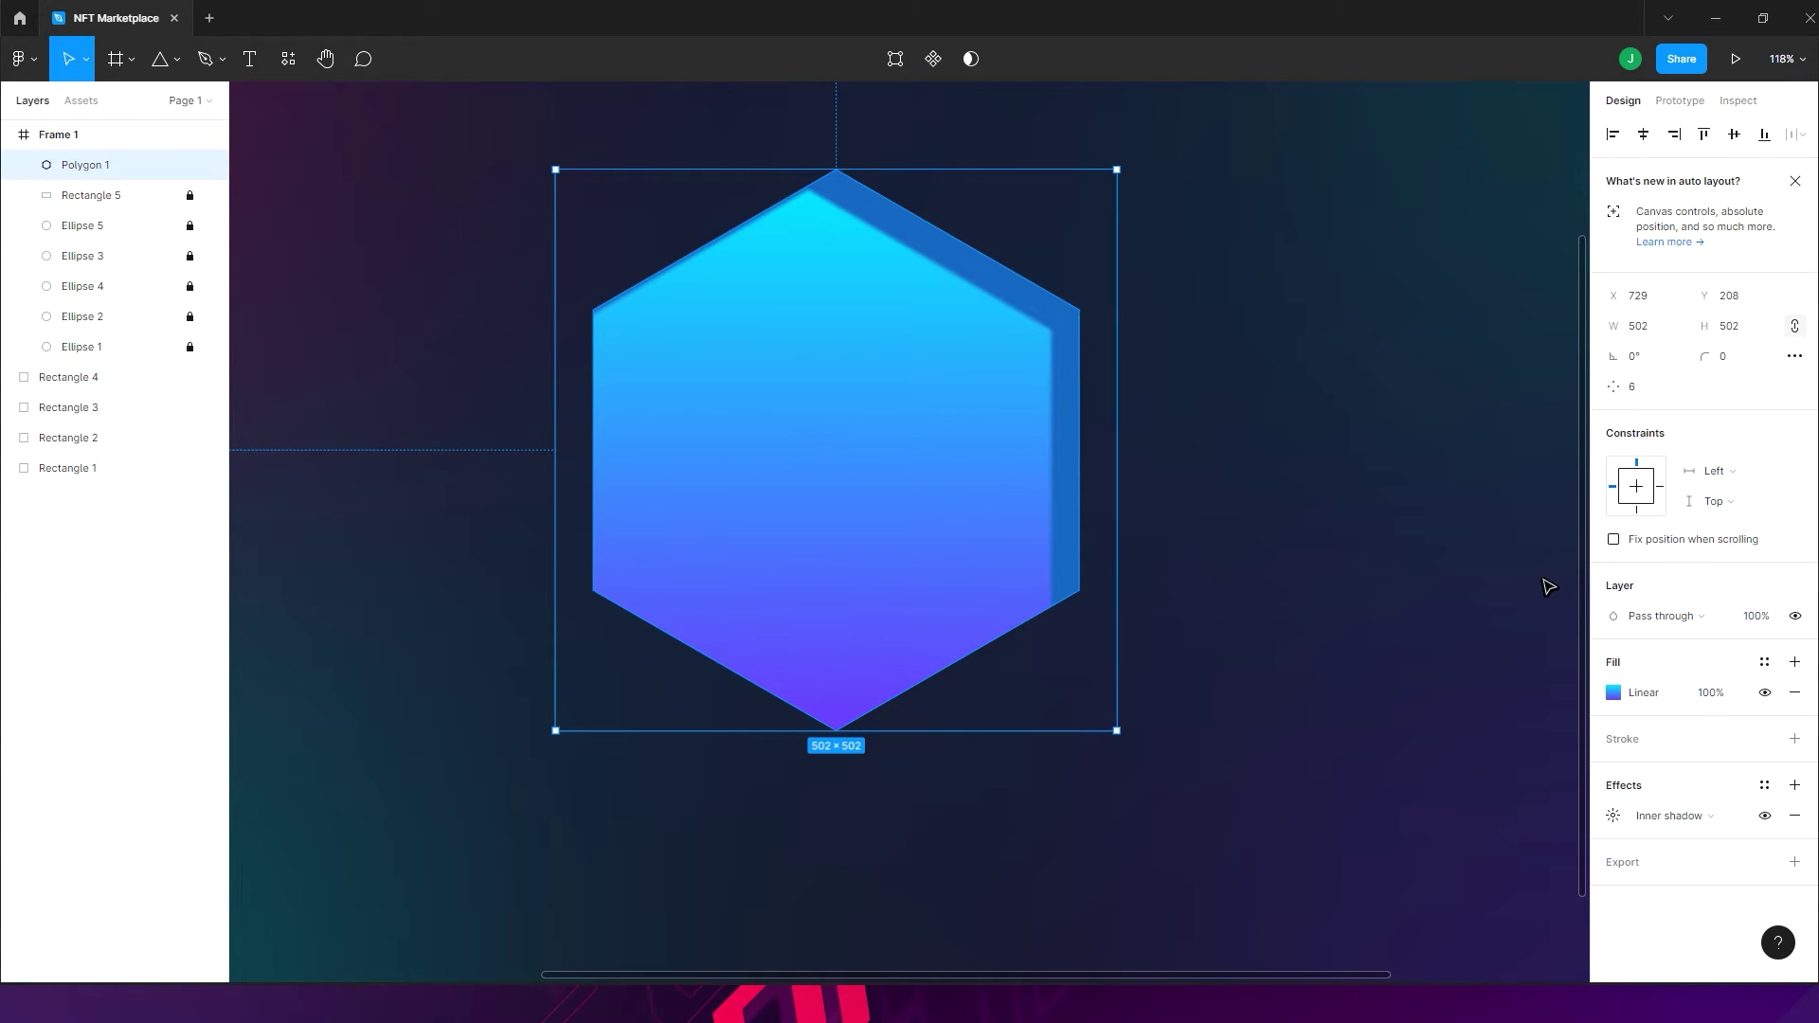
# - Duplicate the hexagon, remove the copy's gradient fill, and add a light grey E5E5E5 inside stroke
pyautogui.hotkey('ctrl', 'd')
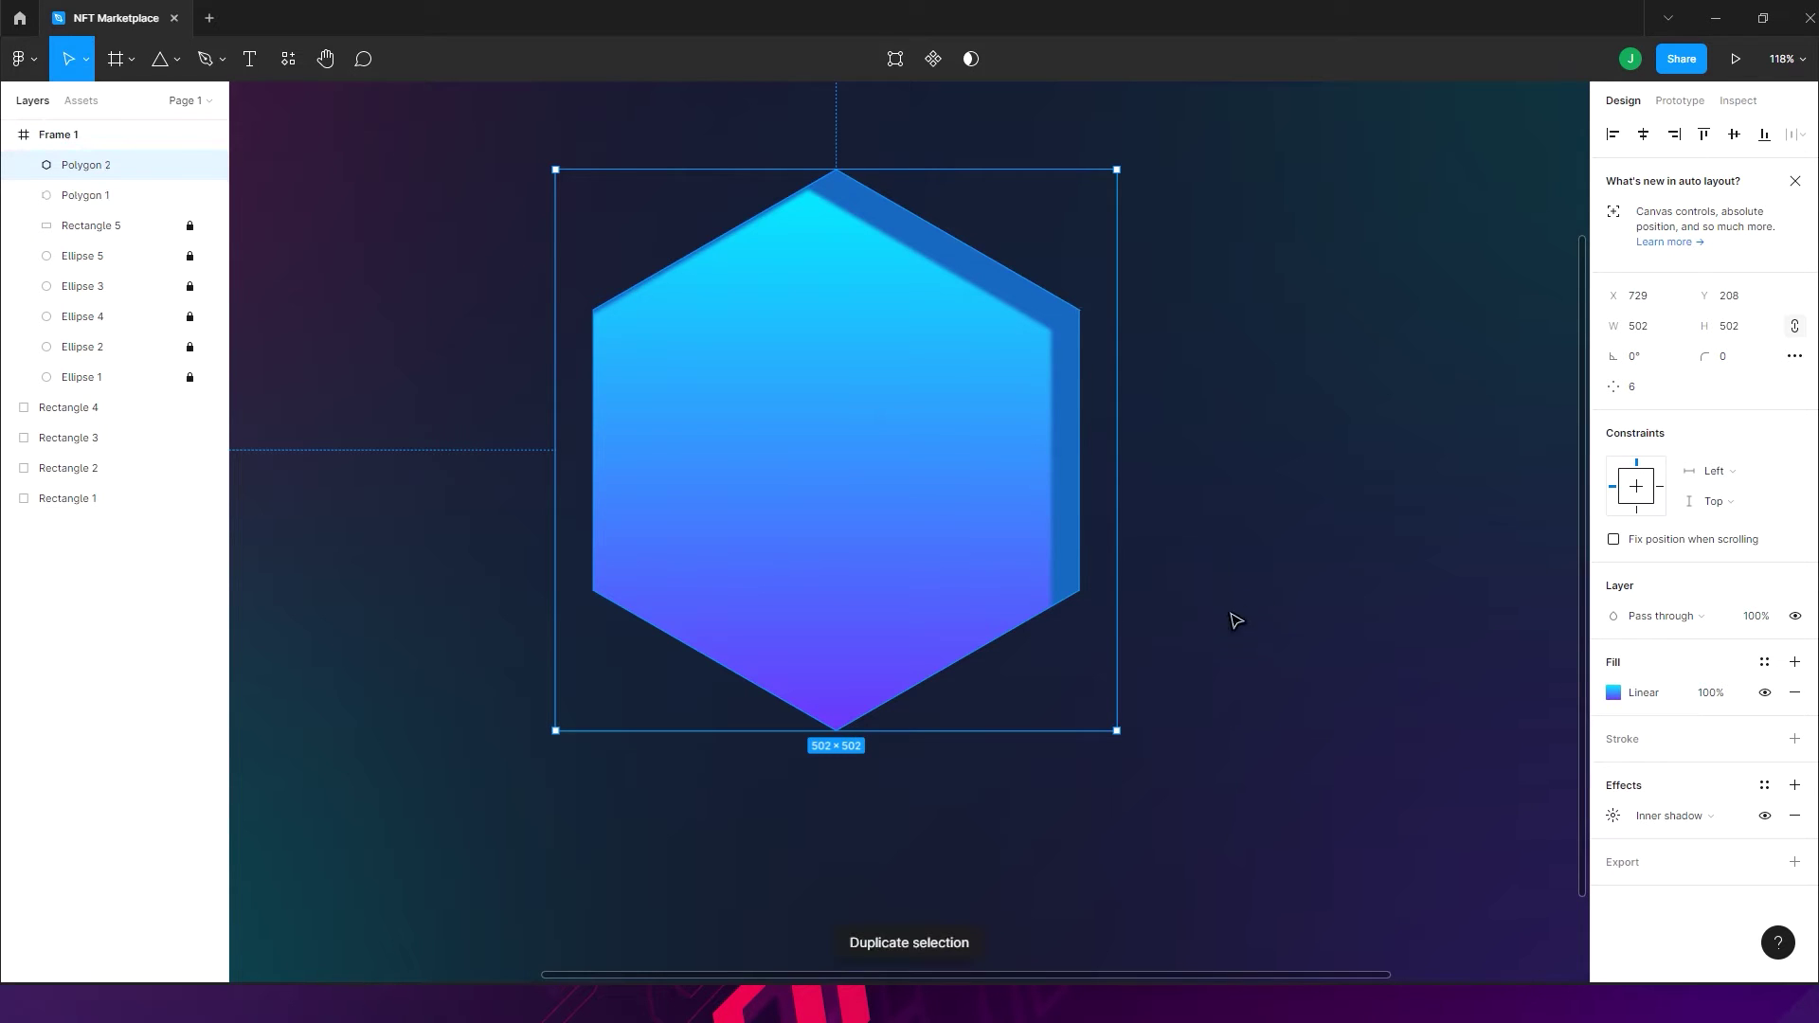
pyautogui.click(1796, 691)
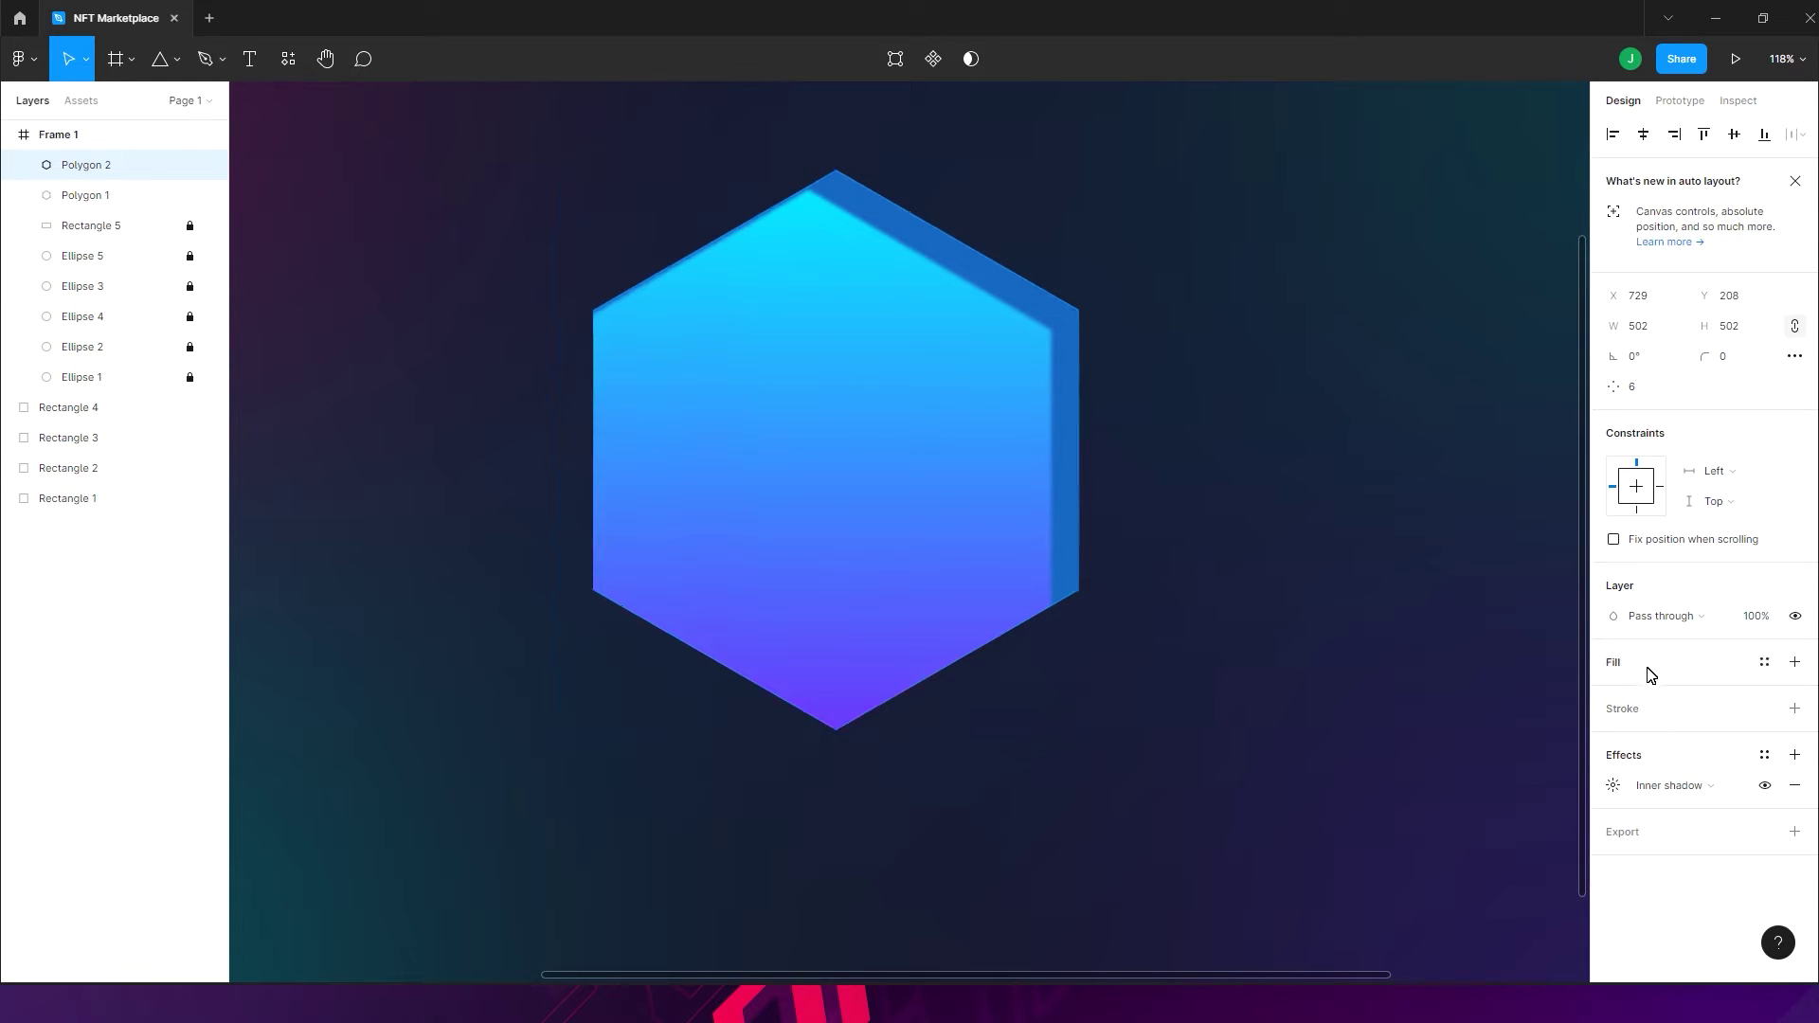
pyautogui.click(1642, 715)
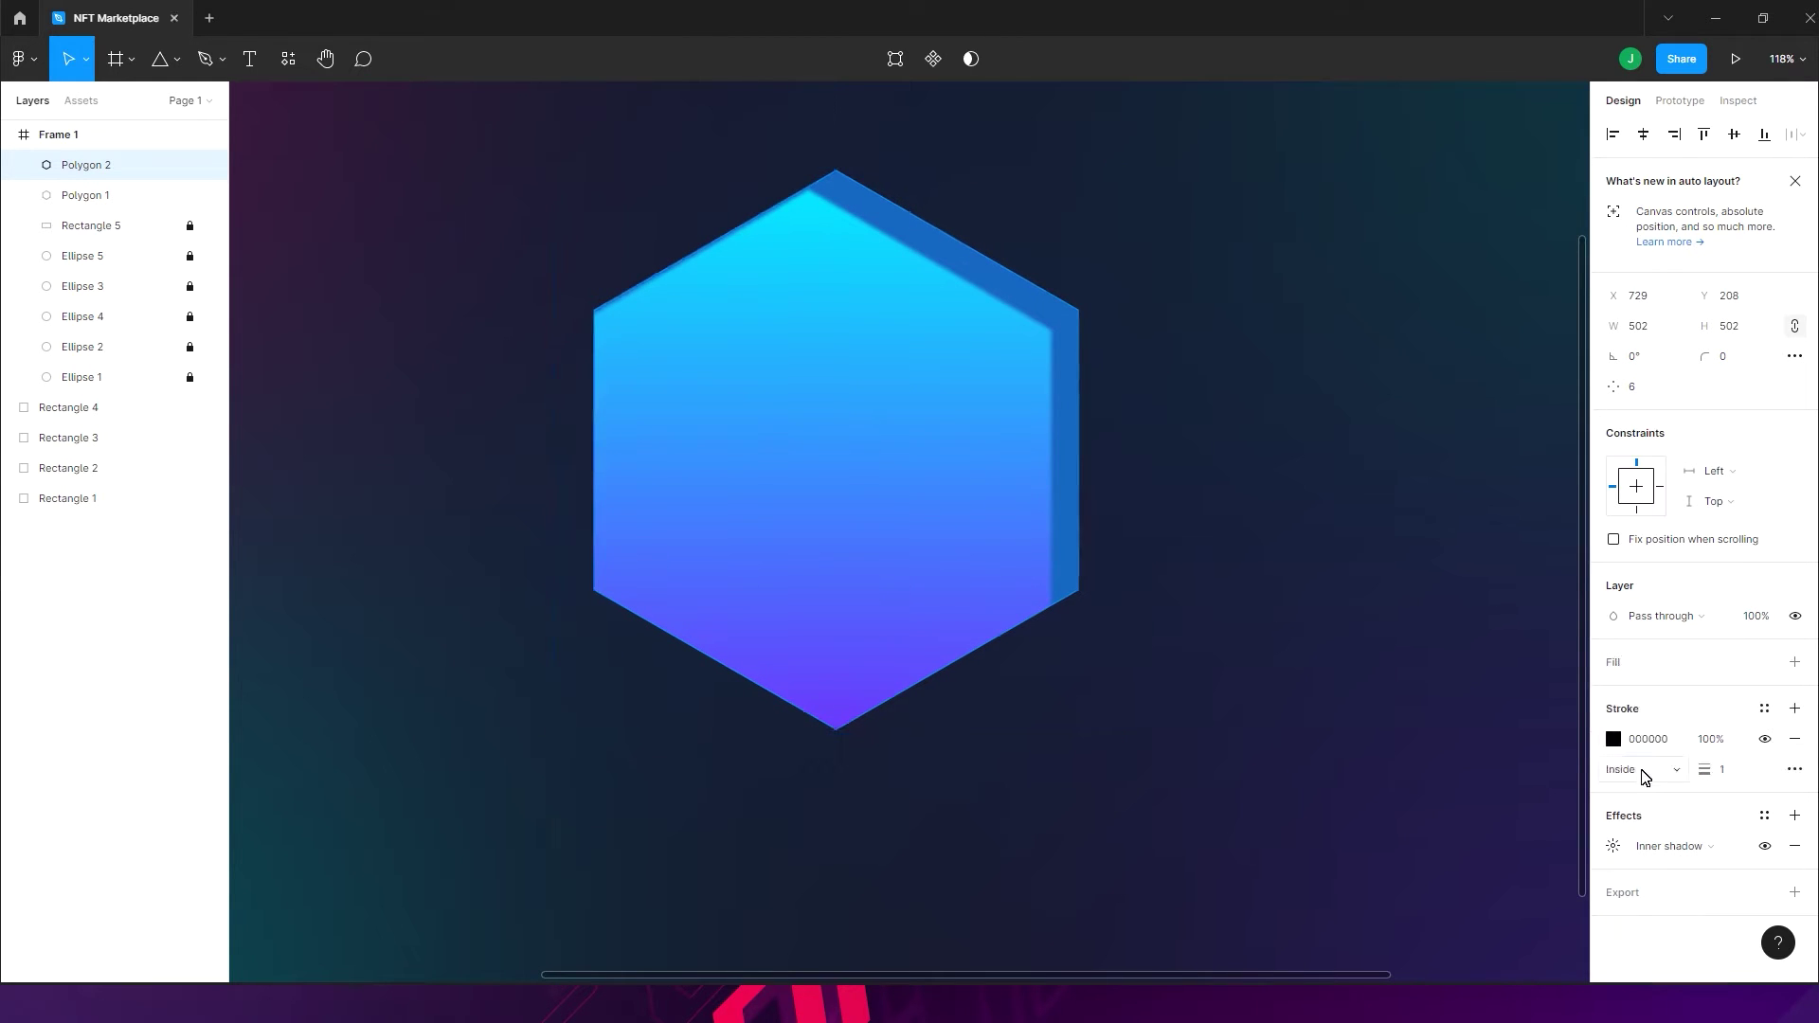
pyautogui.click(1644, 769)
pyautogui.click(1614, 740)
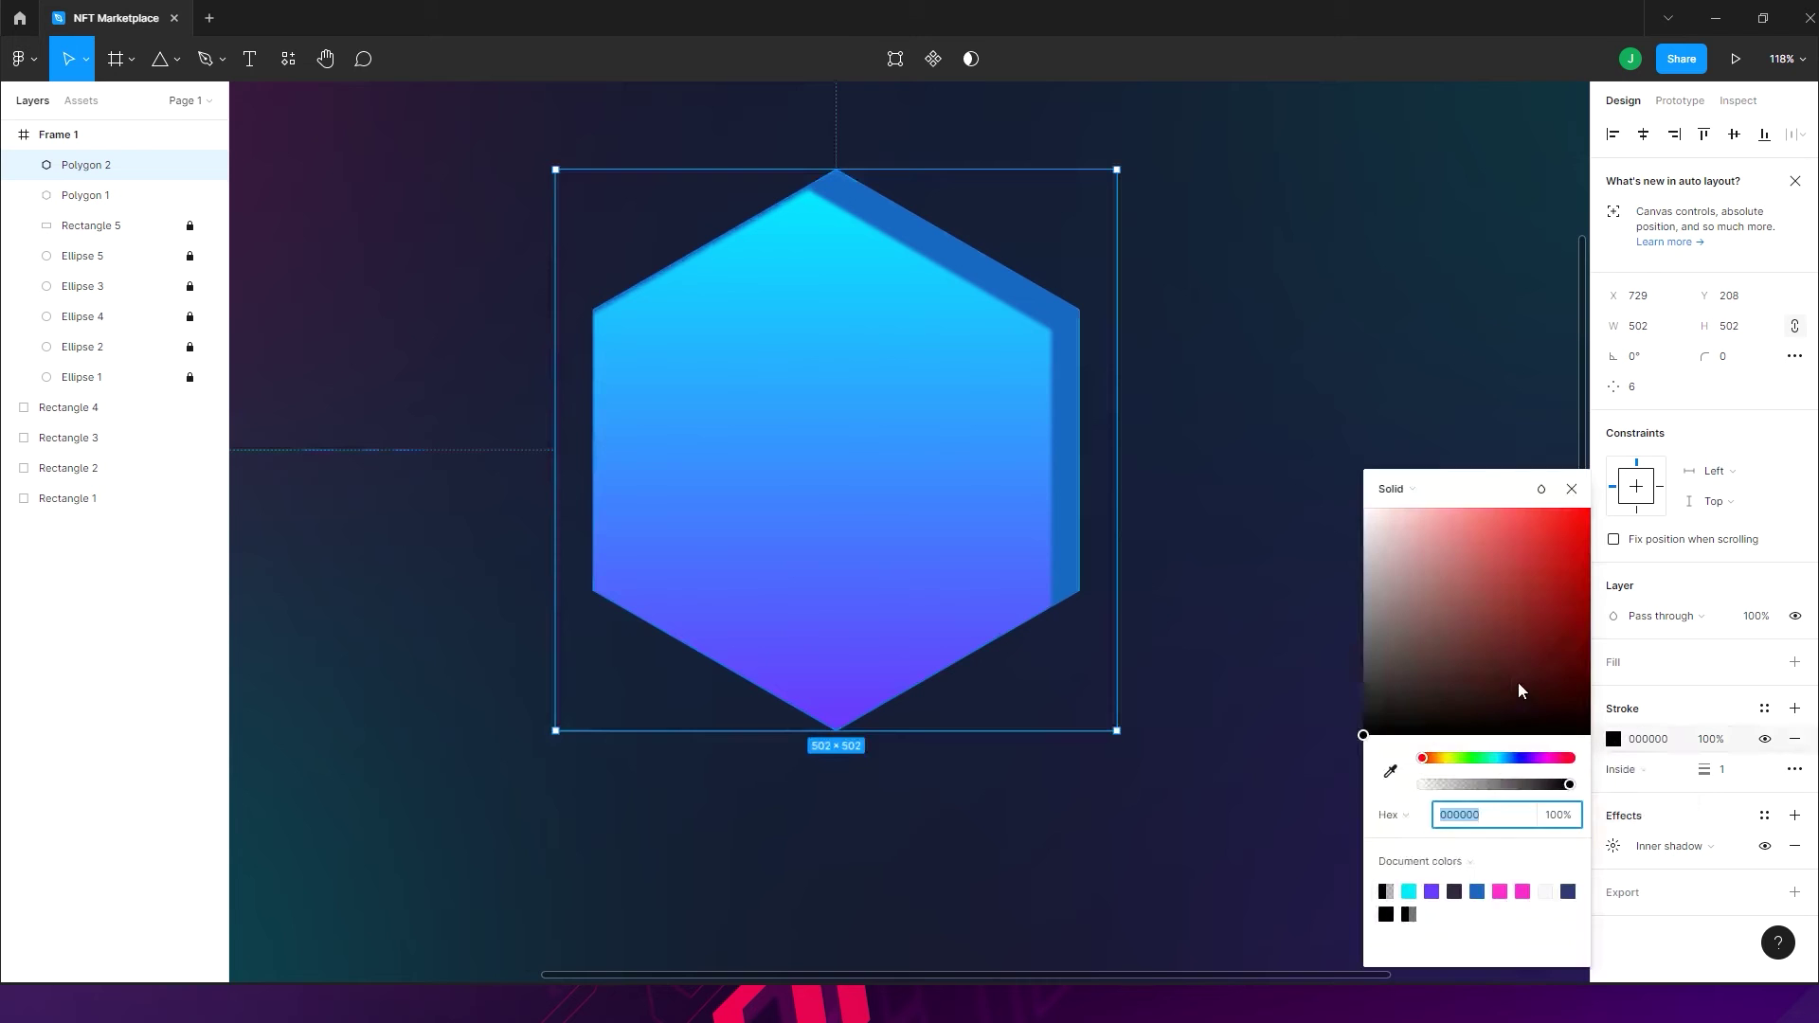
pyautogui.click(1364, 532)
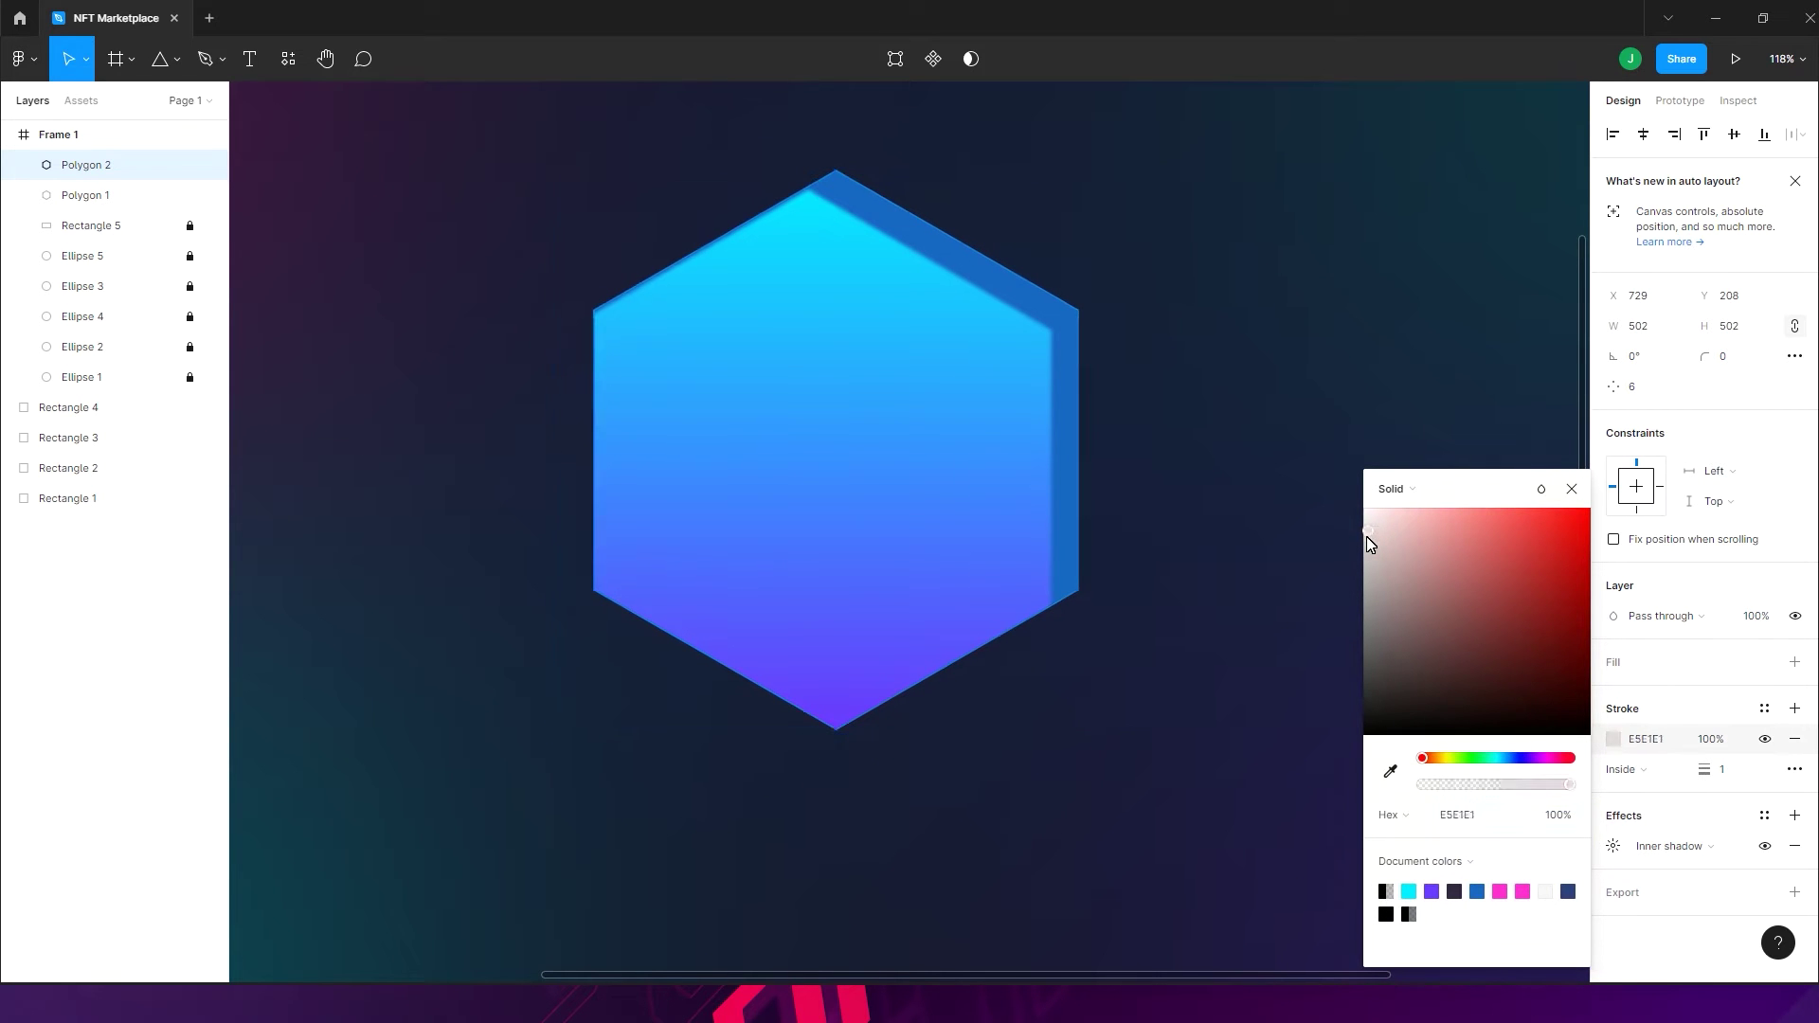
pyautogui.click(1574, 489)
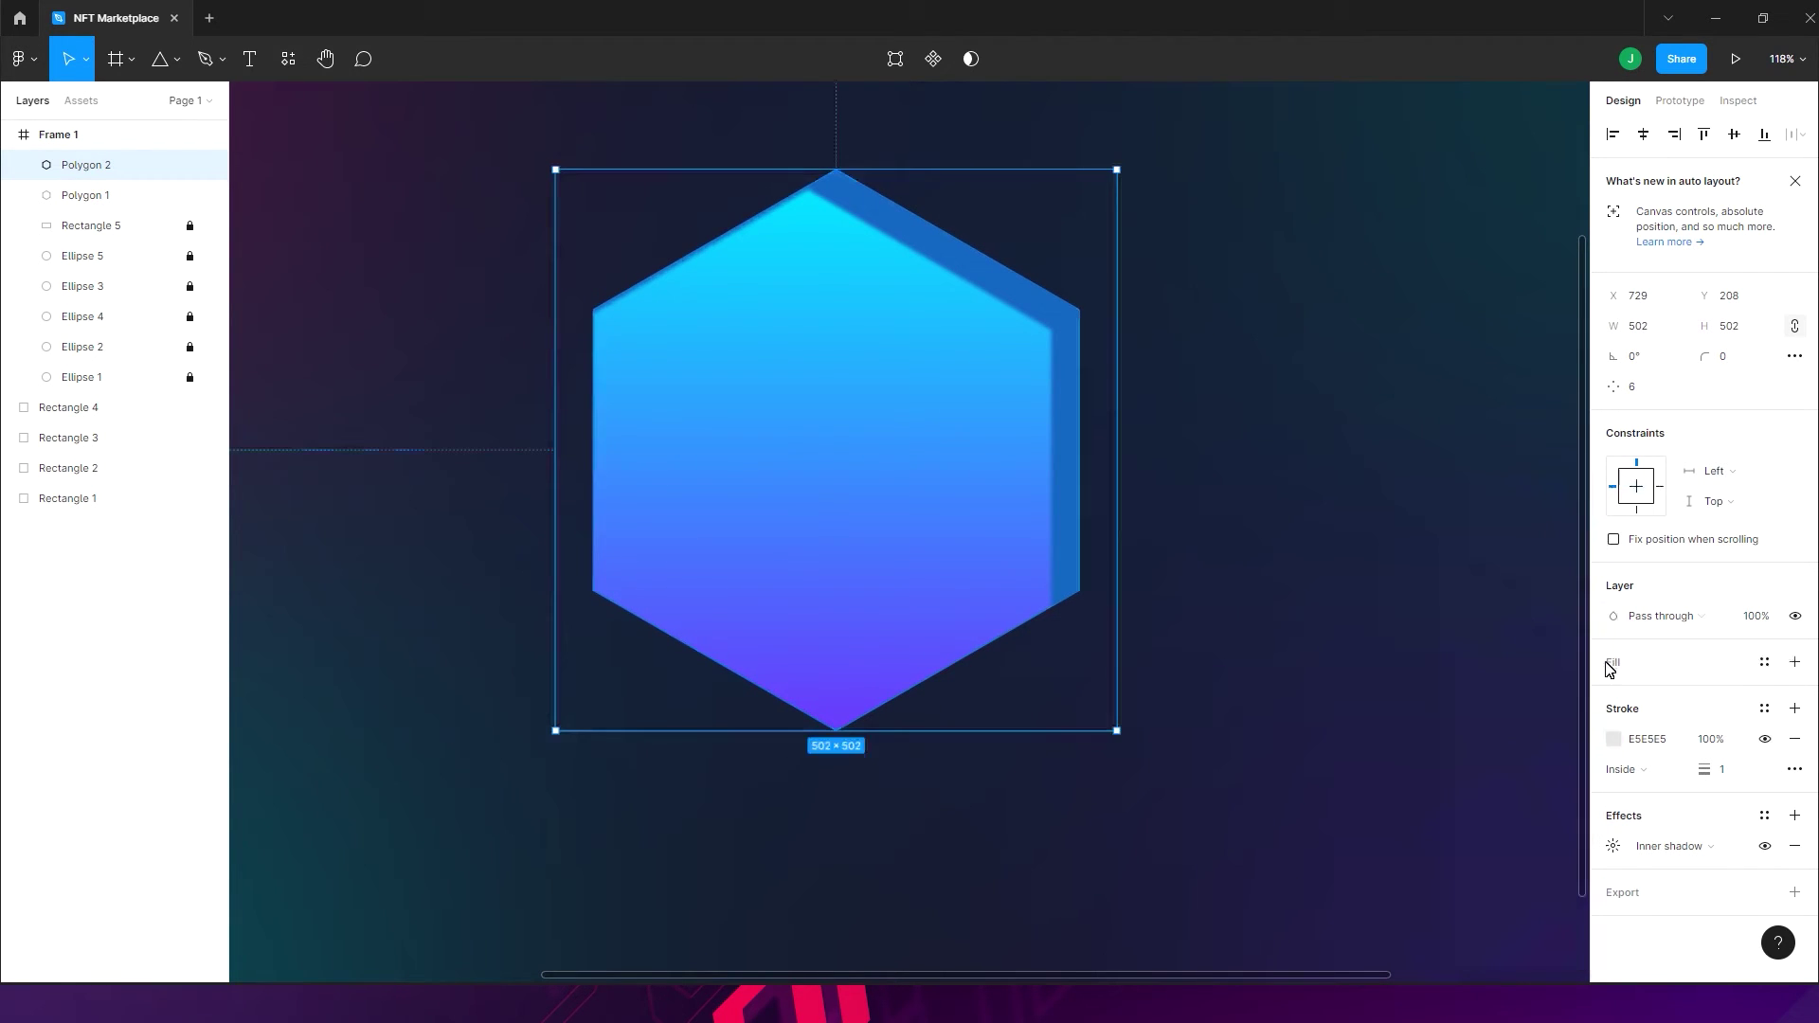
# - Remove the copy's inner shadow and set its stroke weight to 7
pyautogui.moveTo(1721, 776)
pyautogui.mouseDown()
pyautogui.moveTo(1772, 761)
pyautogui.moveTo(8, 751)
pyautogui.moveTo(1782, 748)
pyautogui.mouseUp()
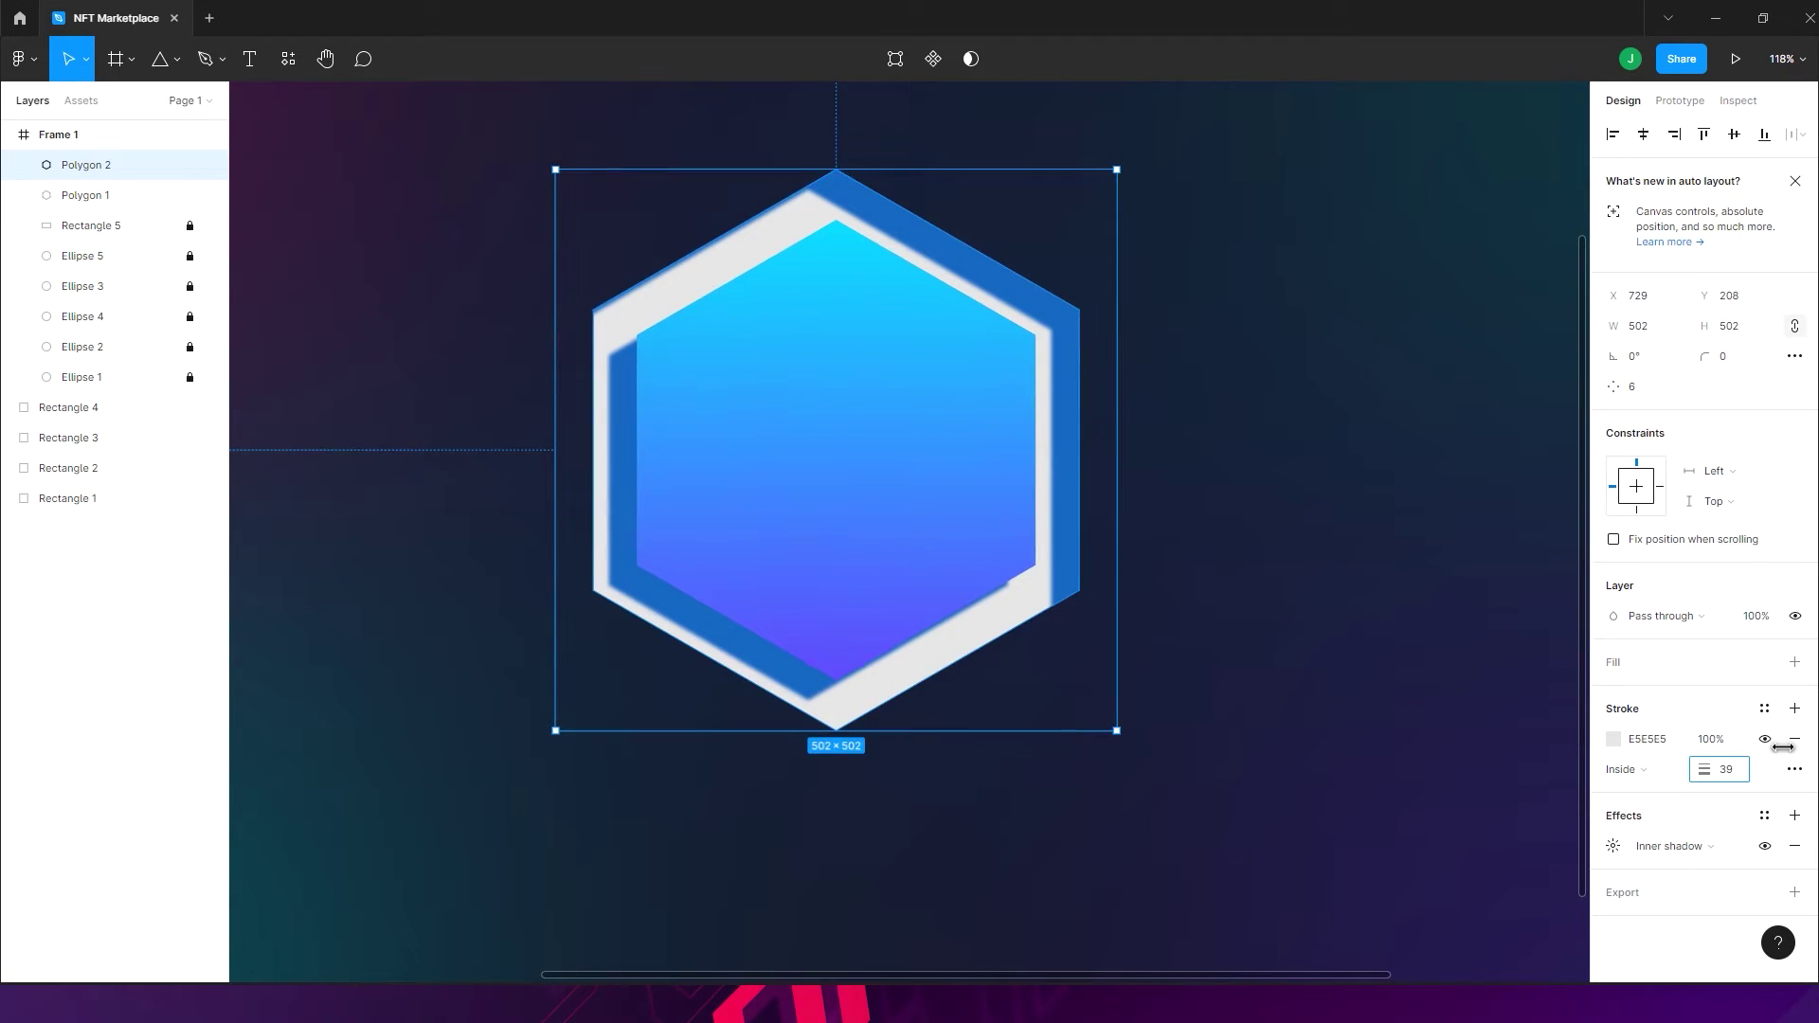
pyautogui.moveTo(1782, 747)
pyautogui.mouseDown()
pyautogui.moveTo(1703, 712)
pyautogui.moveTo(1717, 779)
pyautogui.mouseUp()
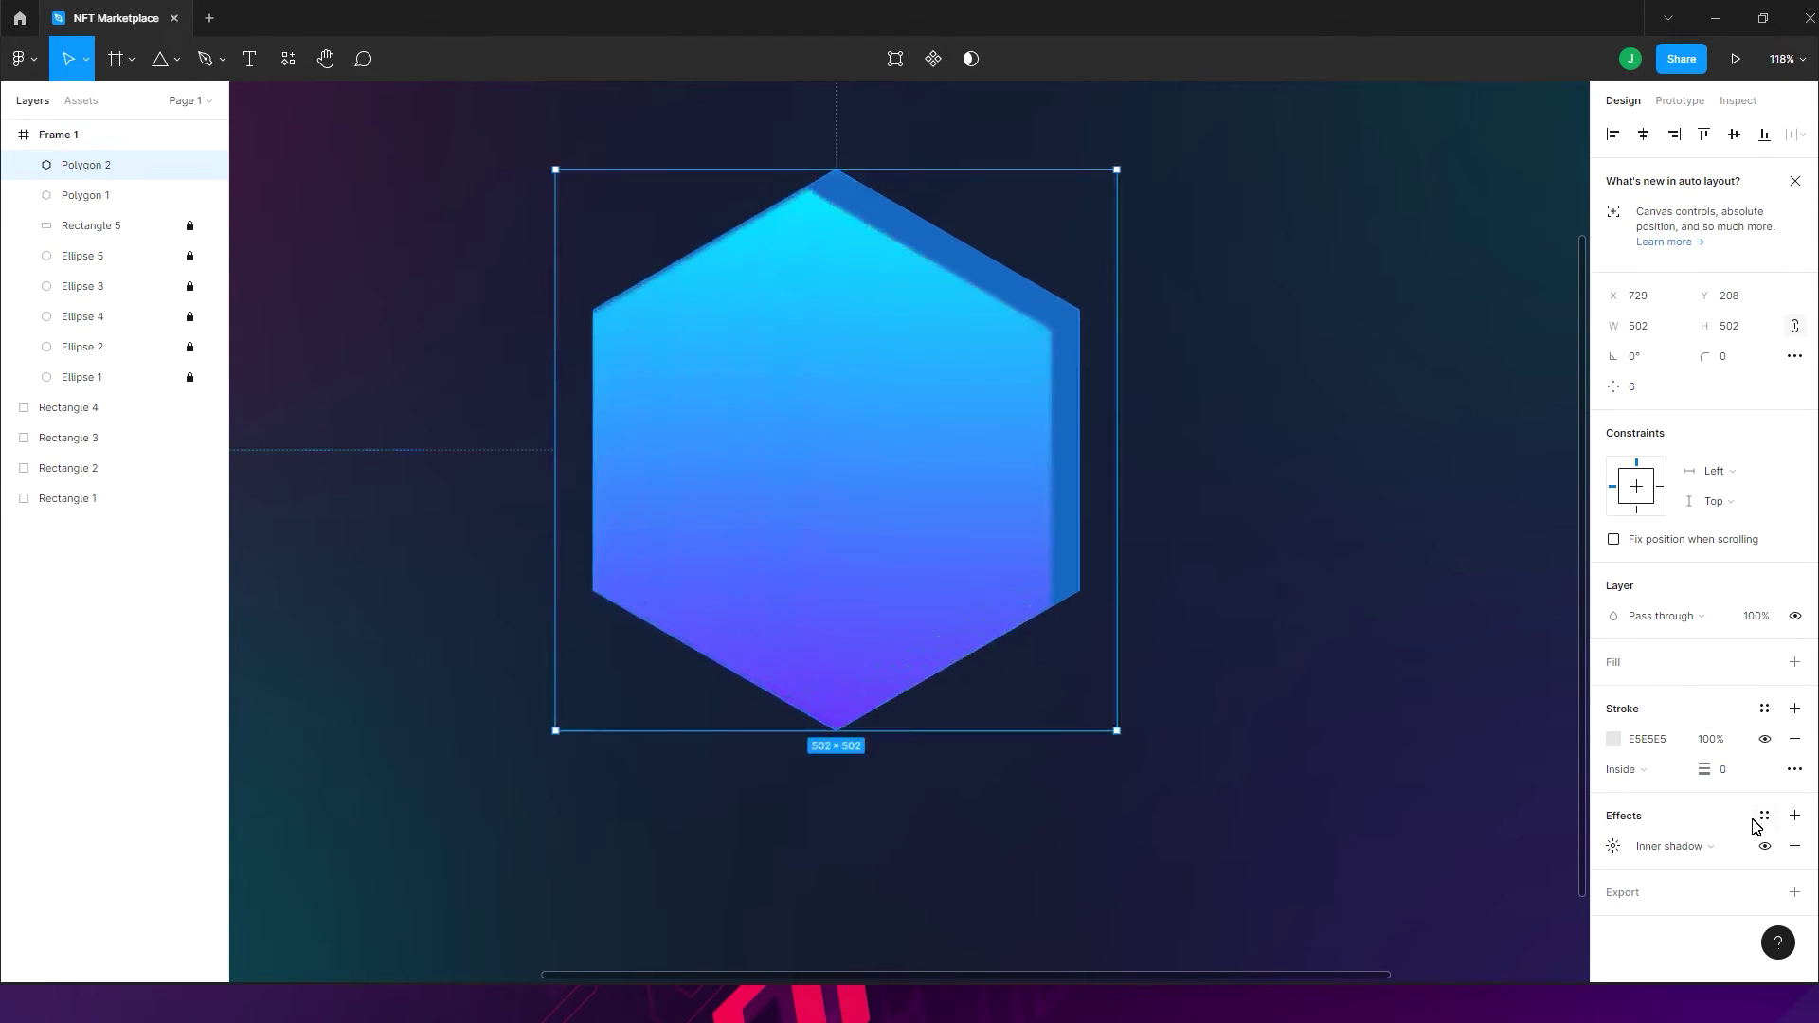
pyautogui.click(1793, 850)
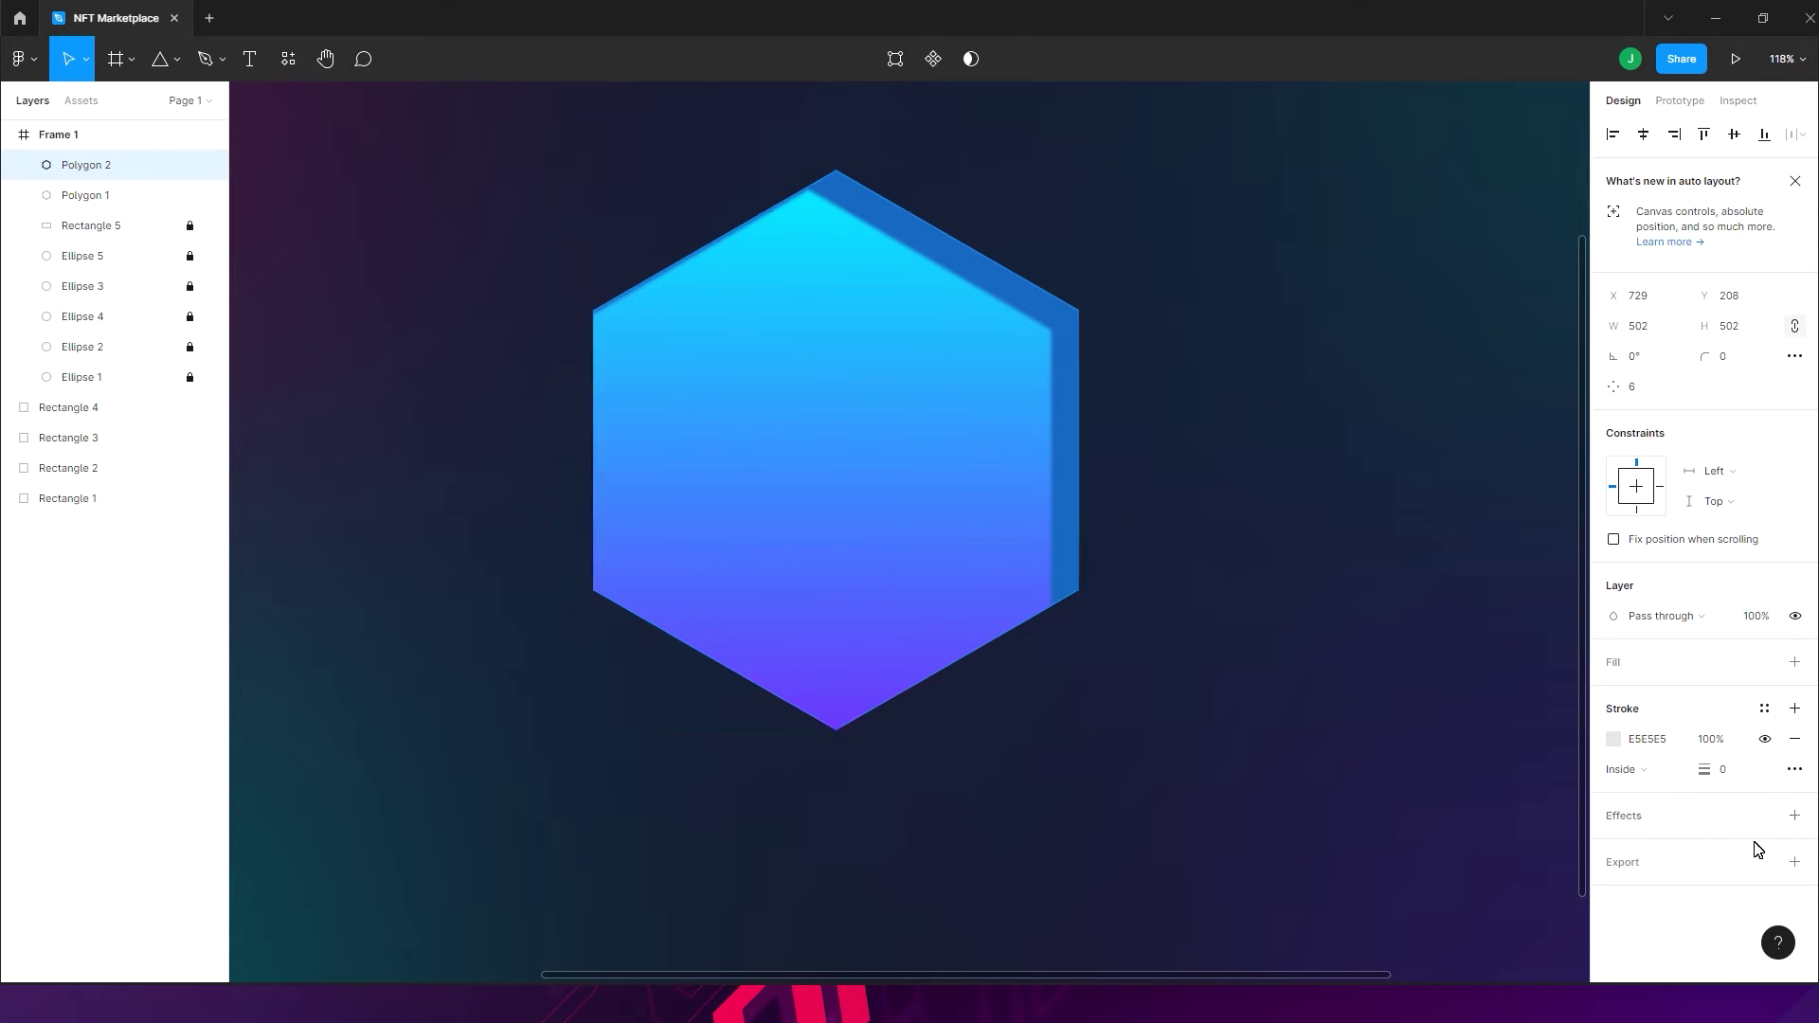
pyautogui.moveTo(1703, 769); pyautogui.dragTo(1722, 770)
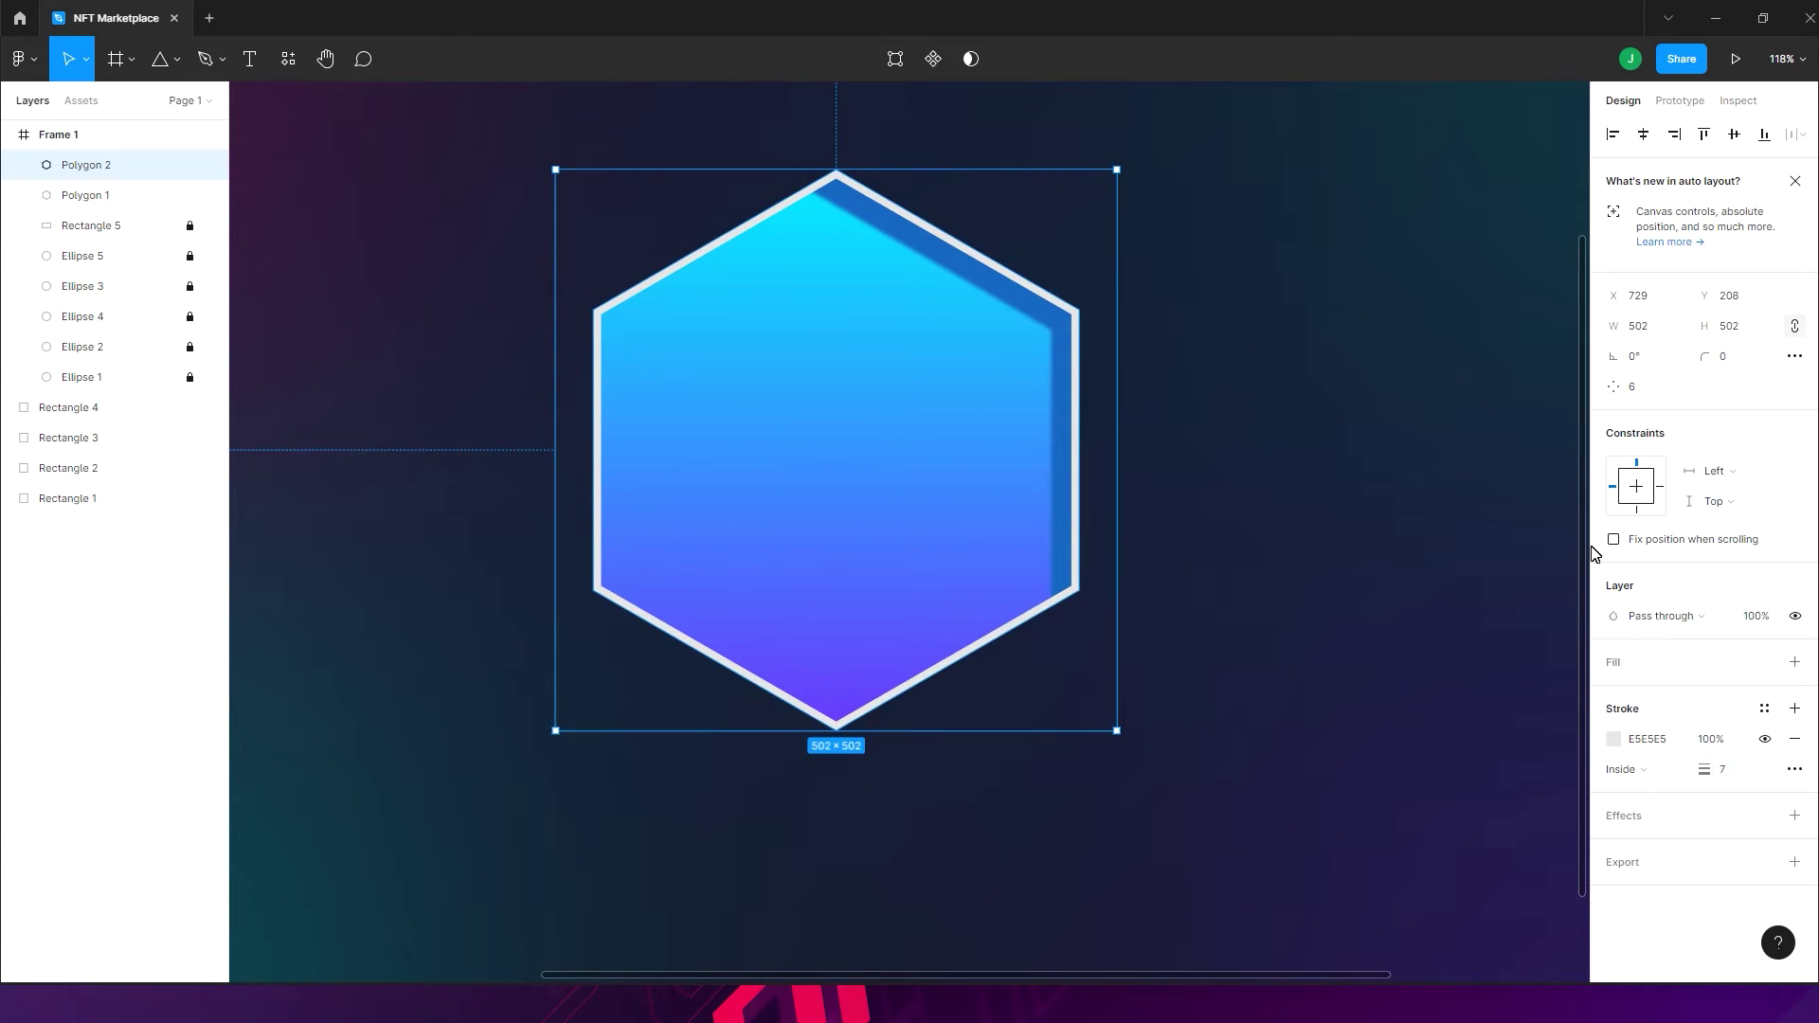
# - Try Screen, Overlay, Soft light and Hard light layer blends, dimming the stroke to mid grey
pyautogui.click(1657, 616)
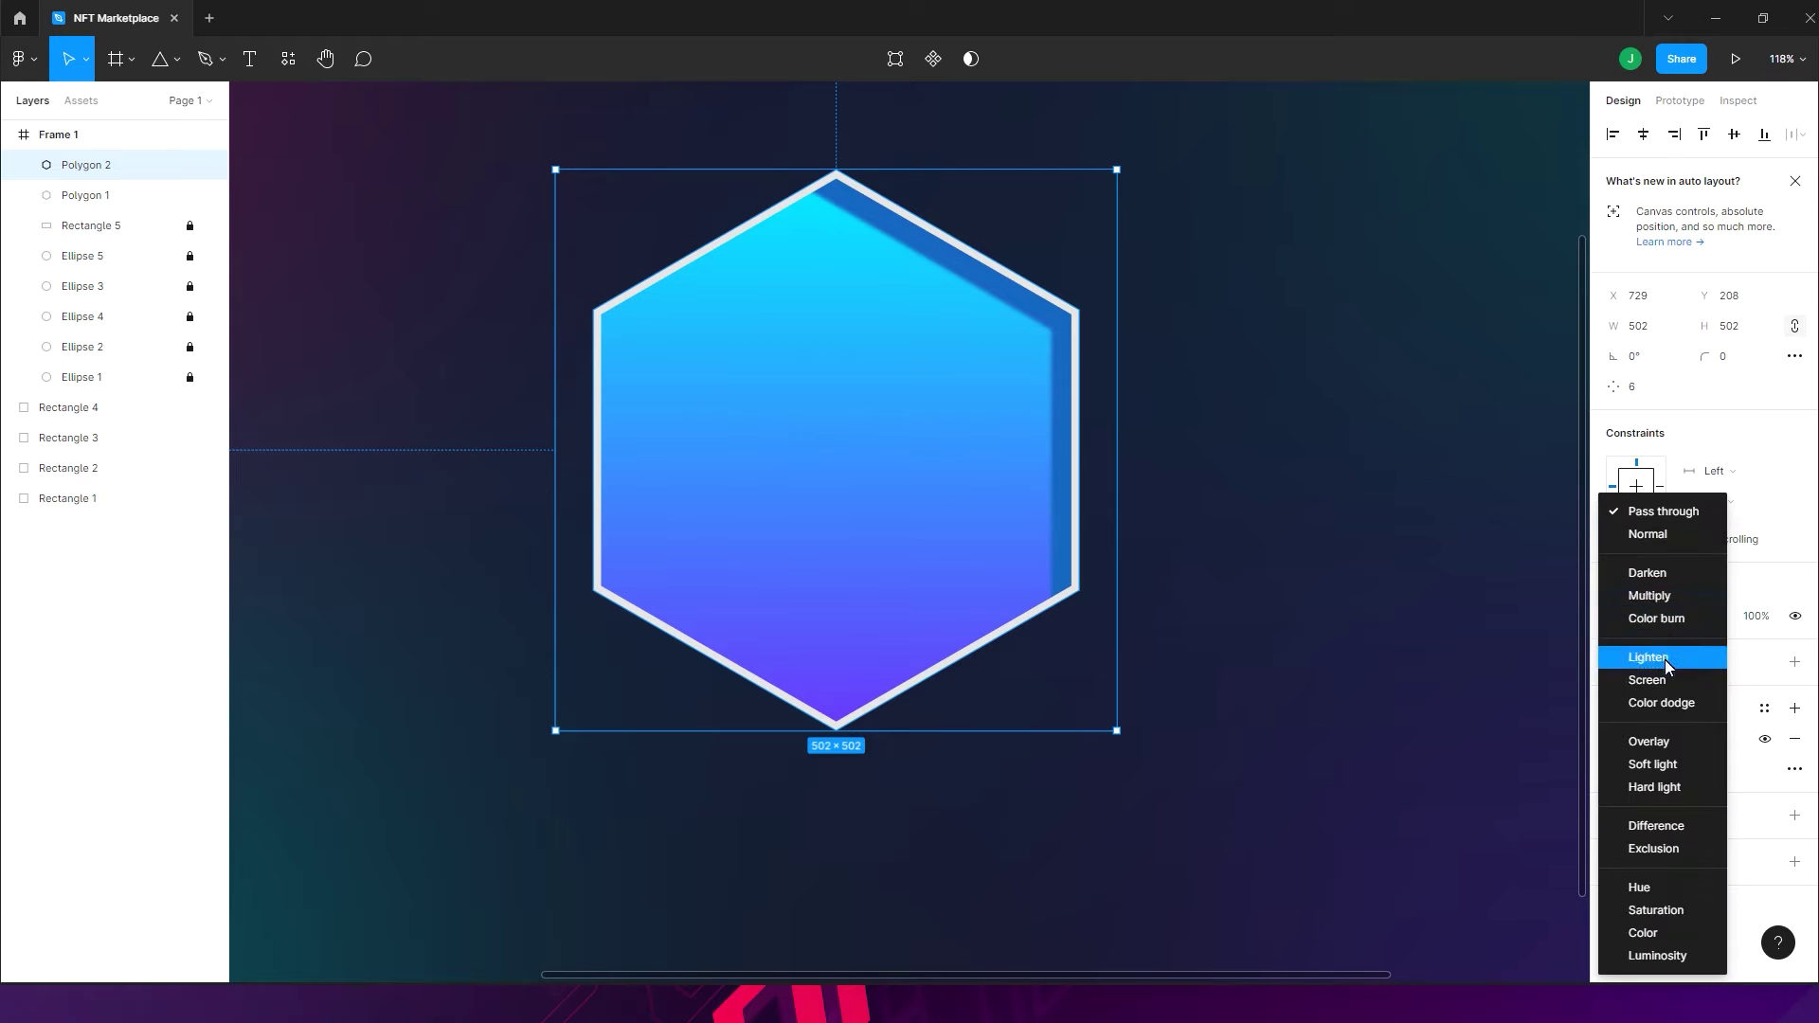
pyautogui.click(1664, 674)
pyautogui.click(1667, 618)
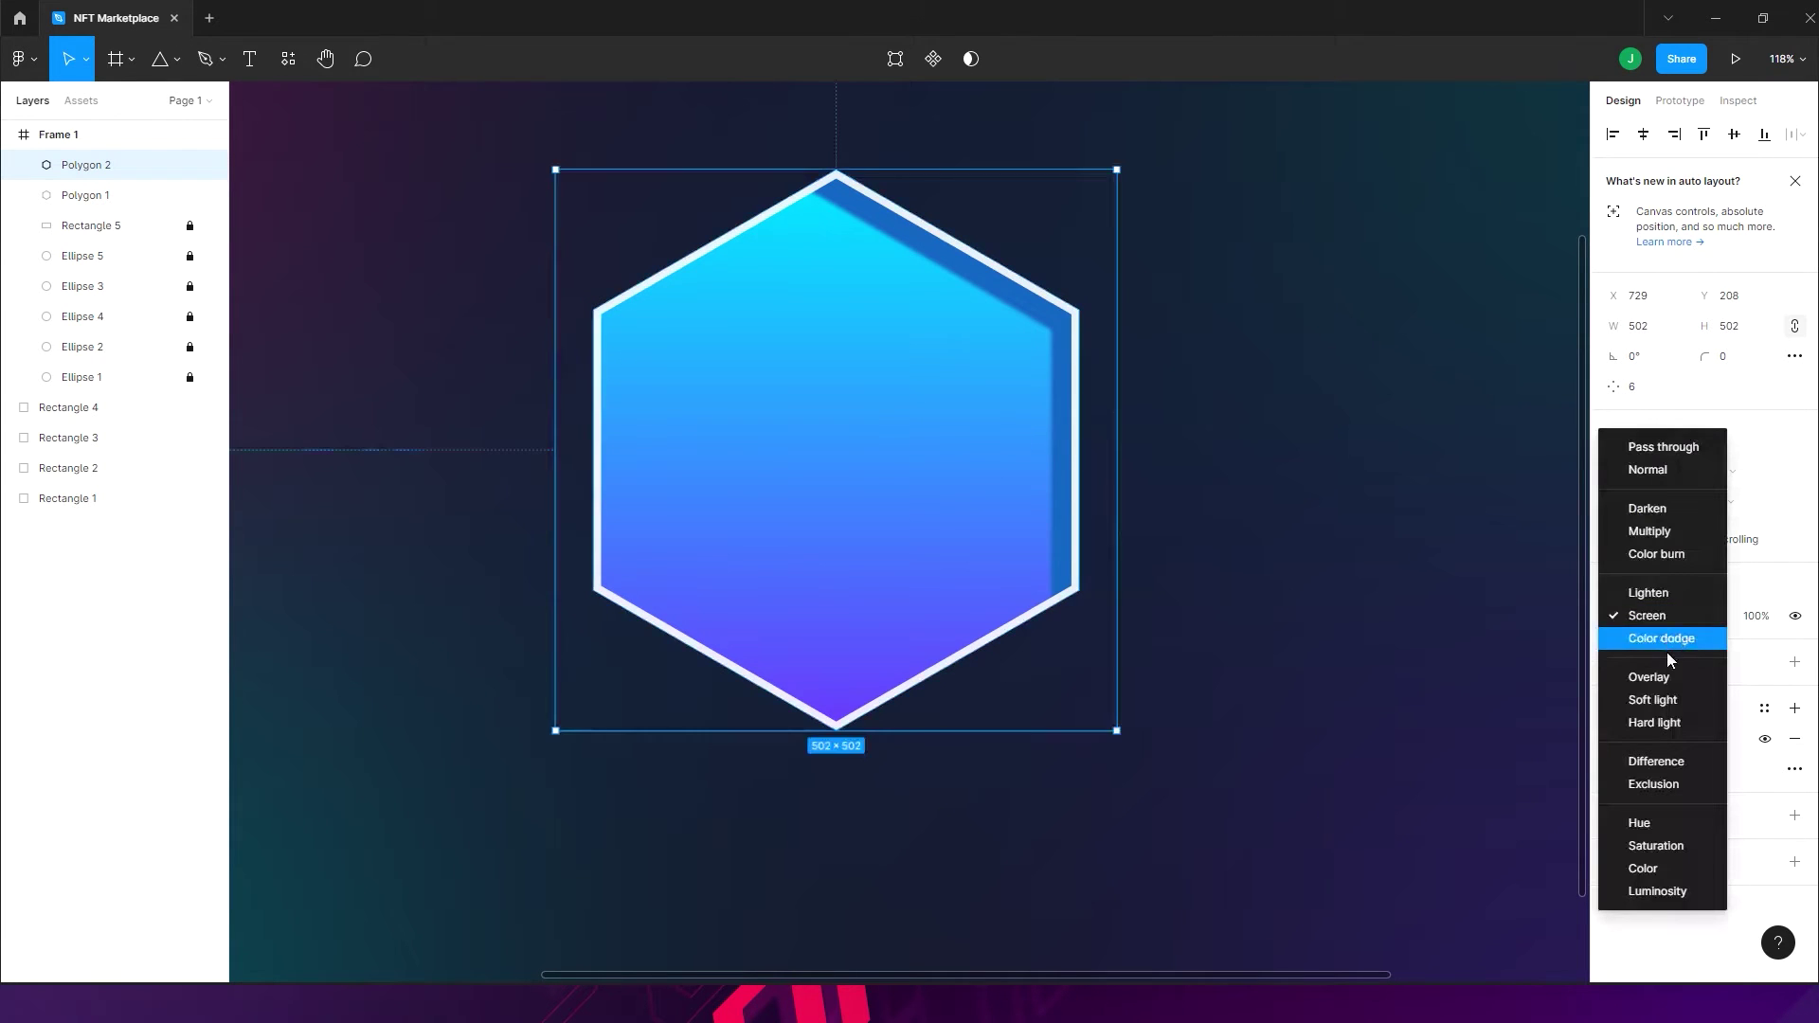
pyautogui.click(1665, 677)
pyautogui.click(1673, 625)
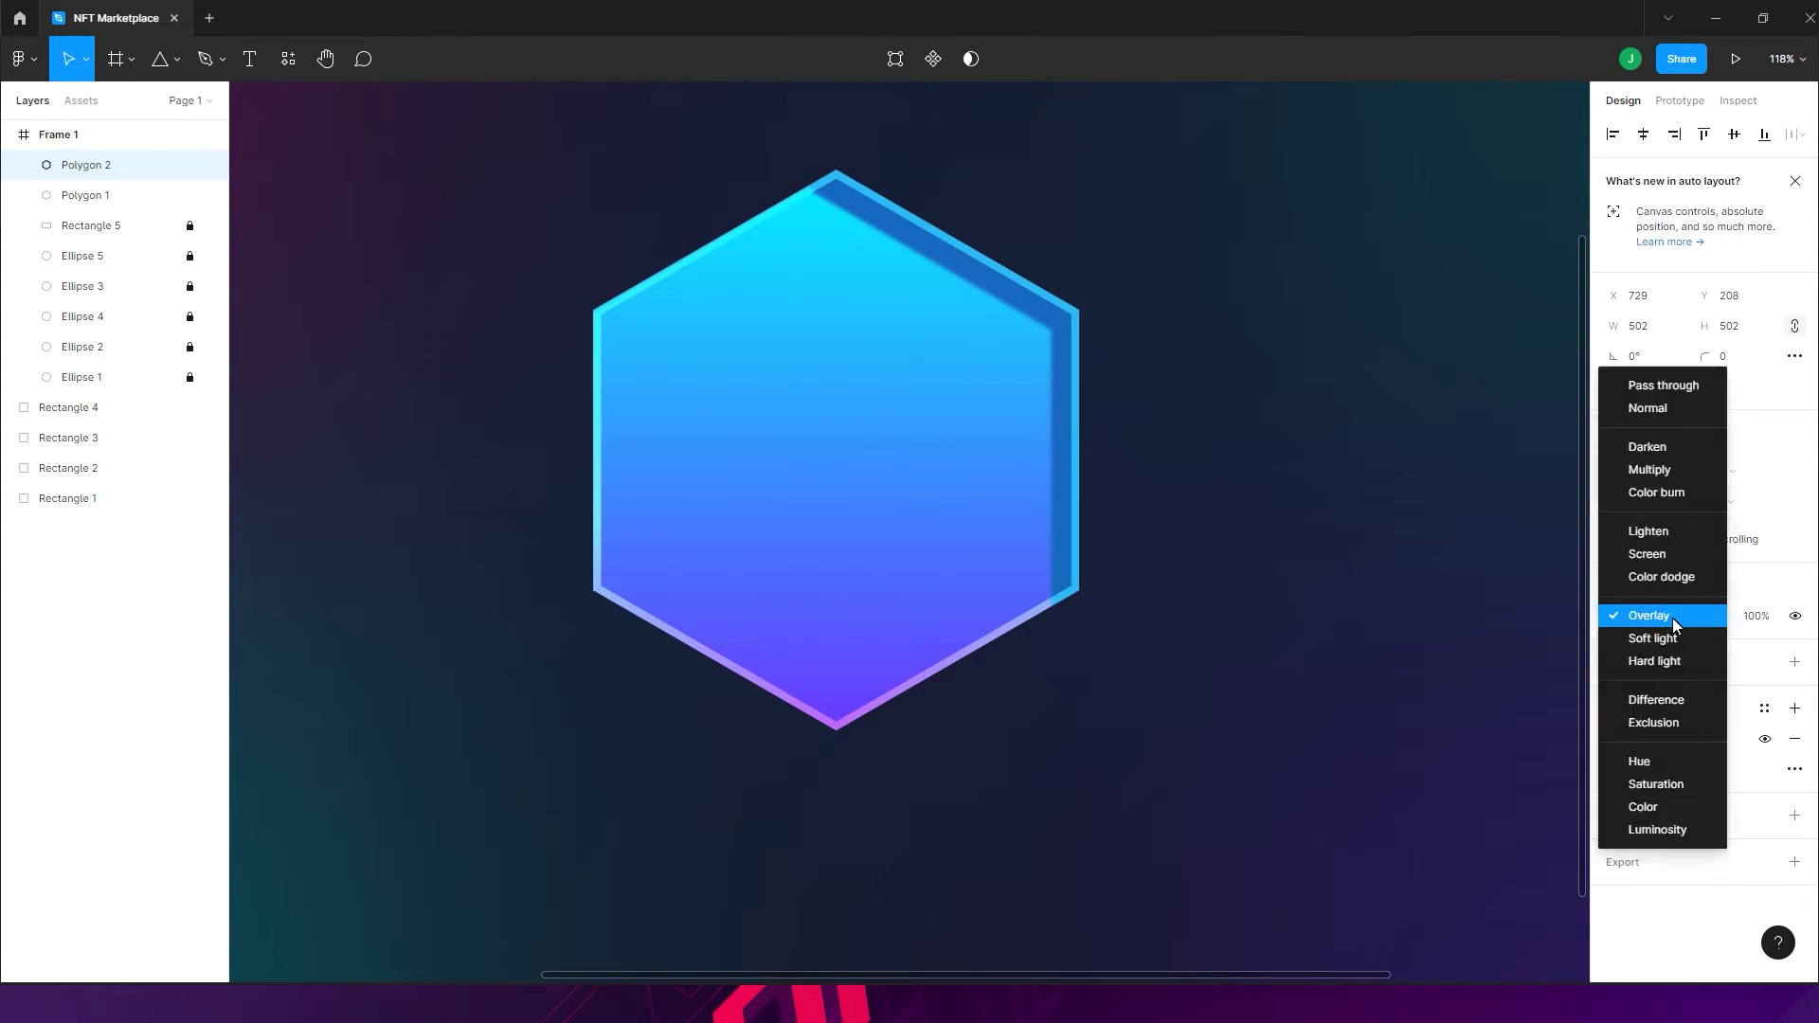
pyautogui.click(1657, 637)
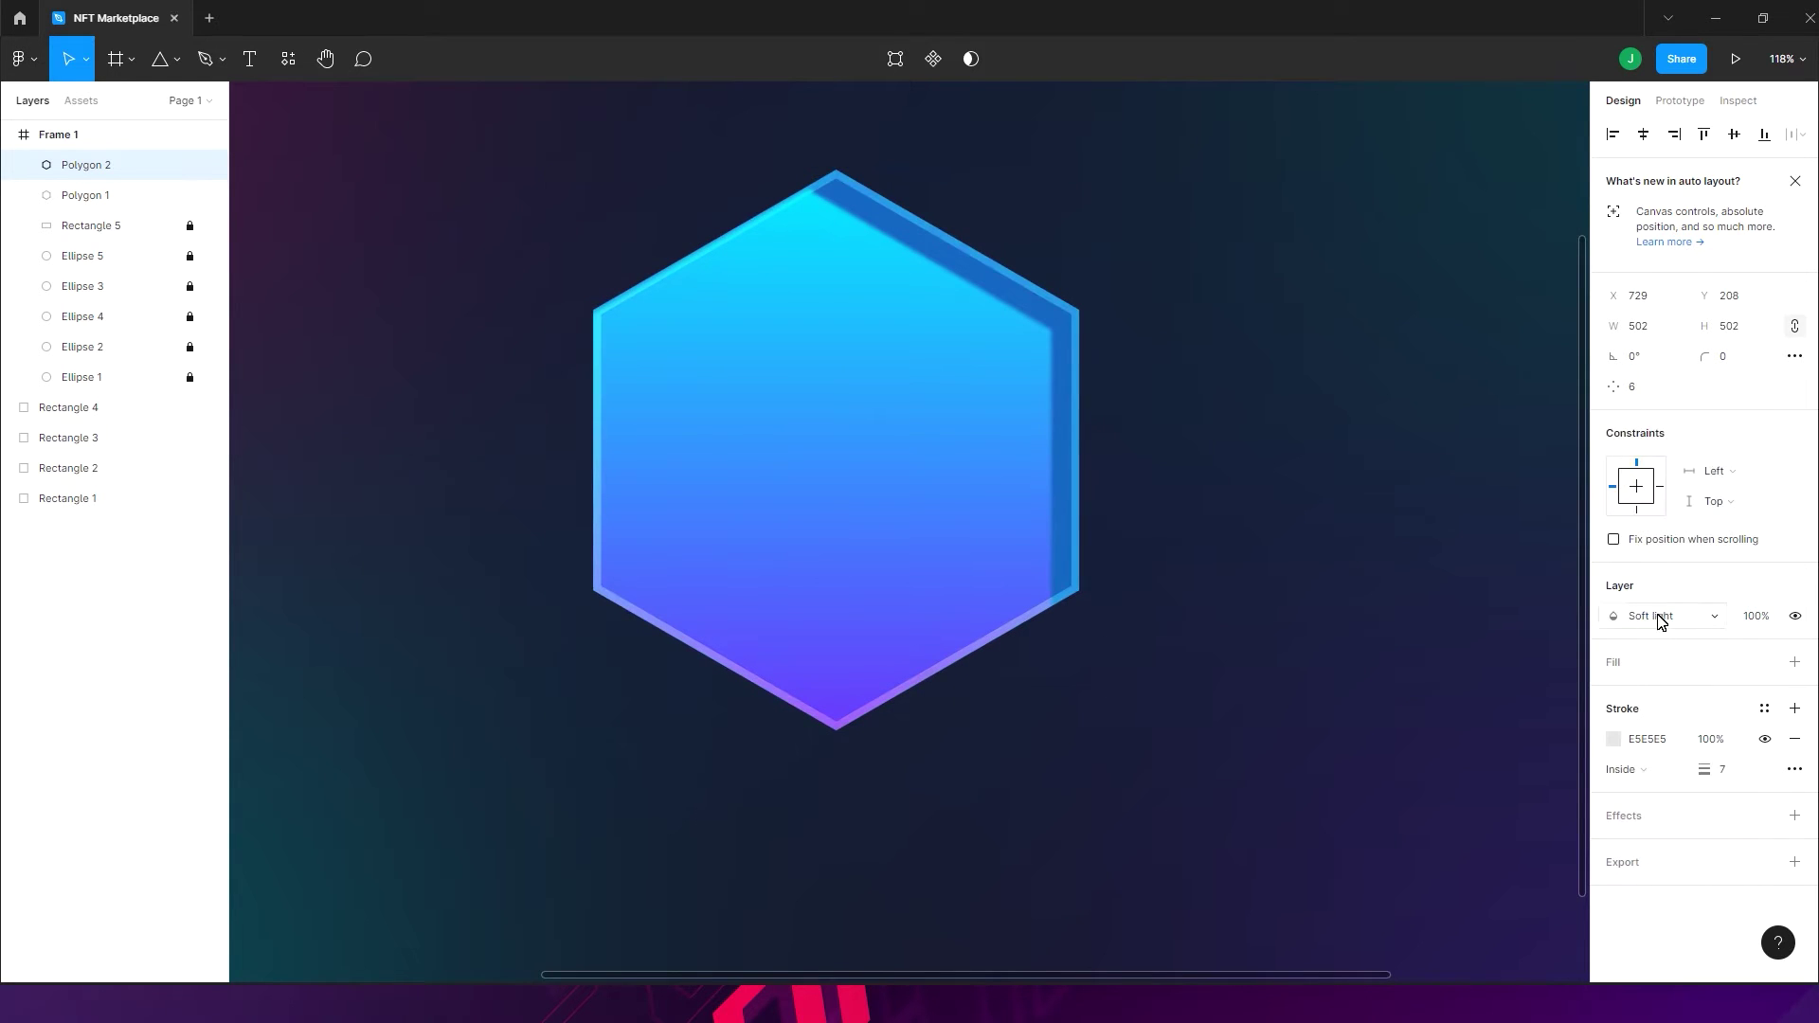
pyautogui.click(1657, 622)
pyautogui.click(1651, 648)
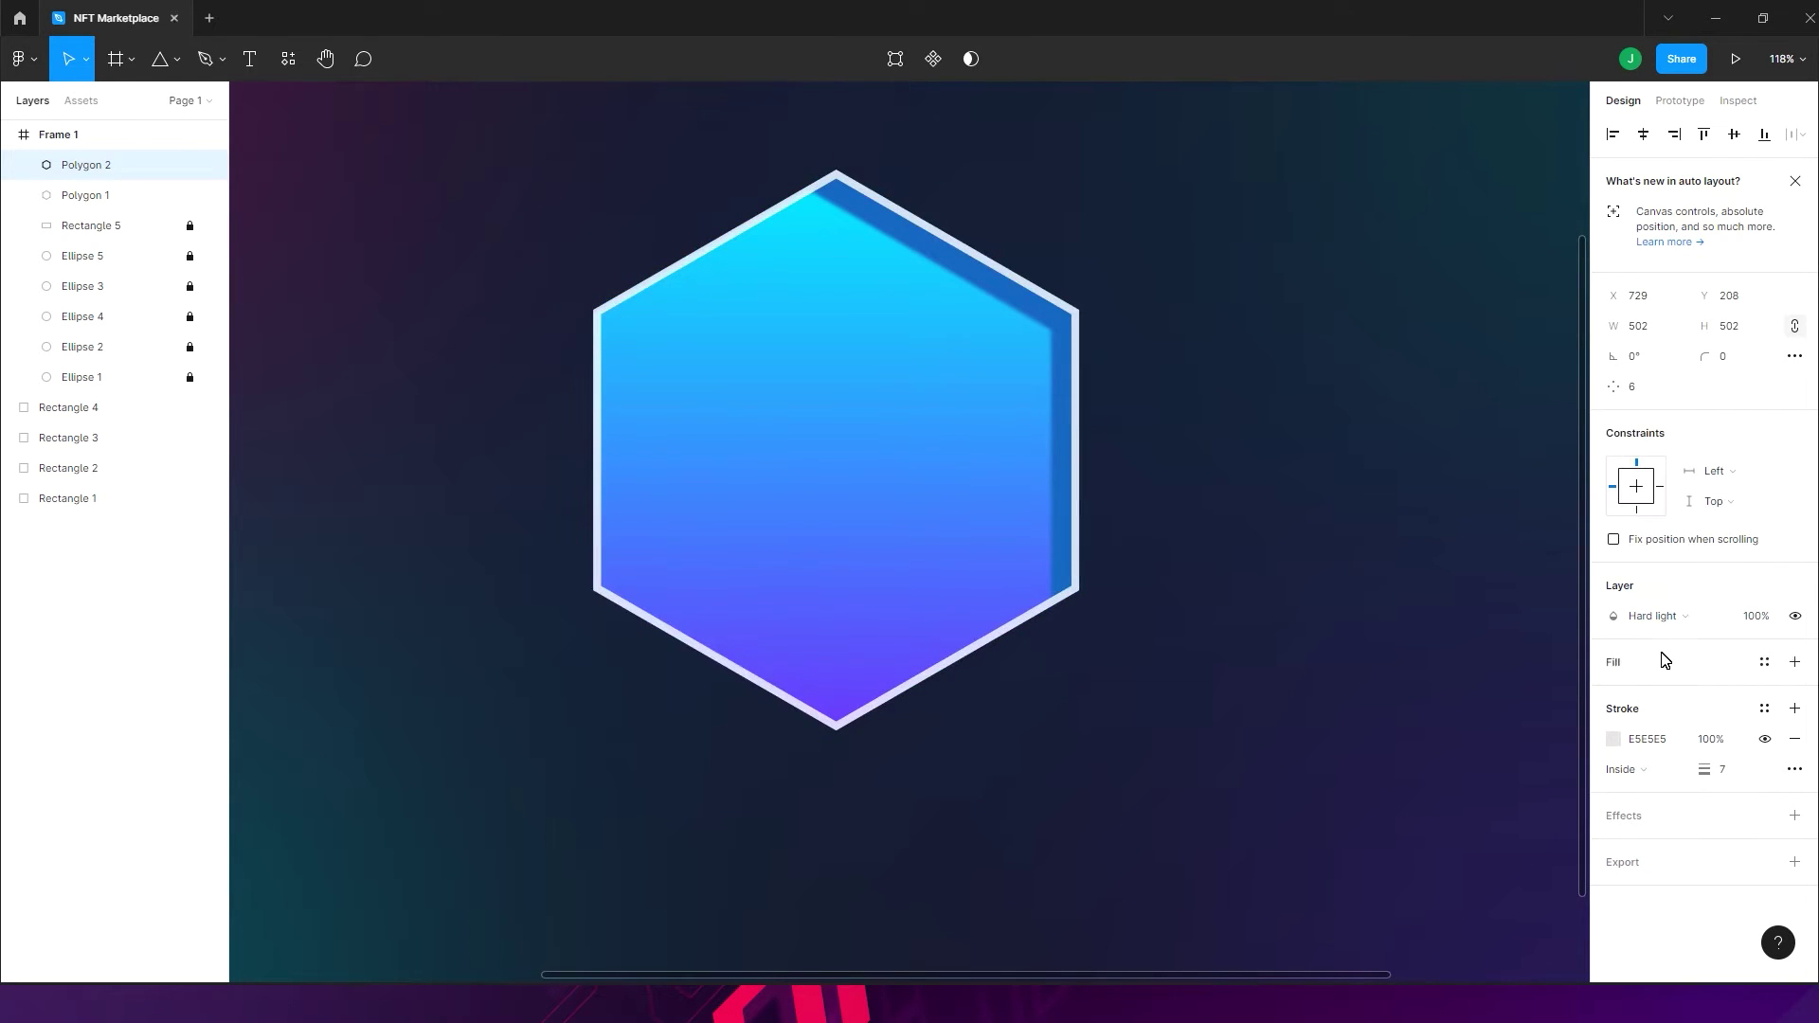
pyautogui.click(1614, 739)
pyautogui.moveTo(1384, 580)
pyautogui.mouseDown()
pyautogui.moveTo(1352, 607)
pyautogui.moveTo(1316, 470)
pyautogui.moveTo(1312, 584)
pyautogui.moveTo(1309, 559)
pyautogui.mouseUp()
# - Settle on Overlay blending after trying Color burn, Darken and Screen, and make the stroke white FFFFFF
pyautogui.click(1650, 613)
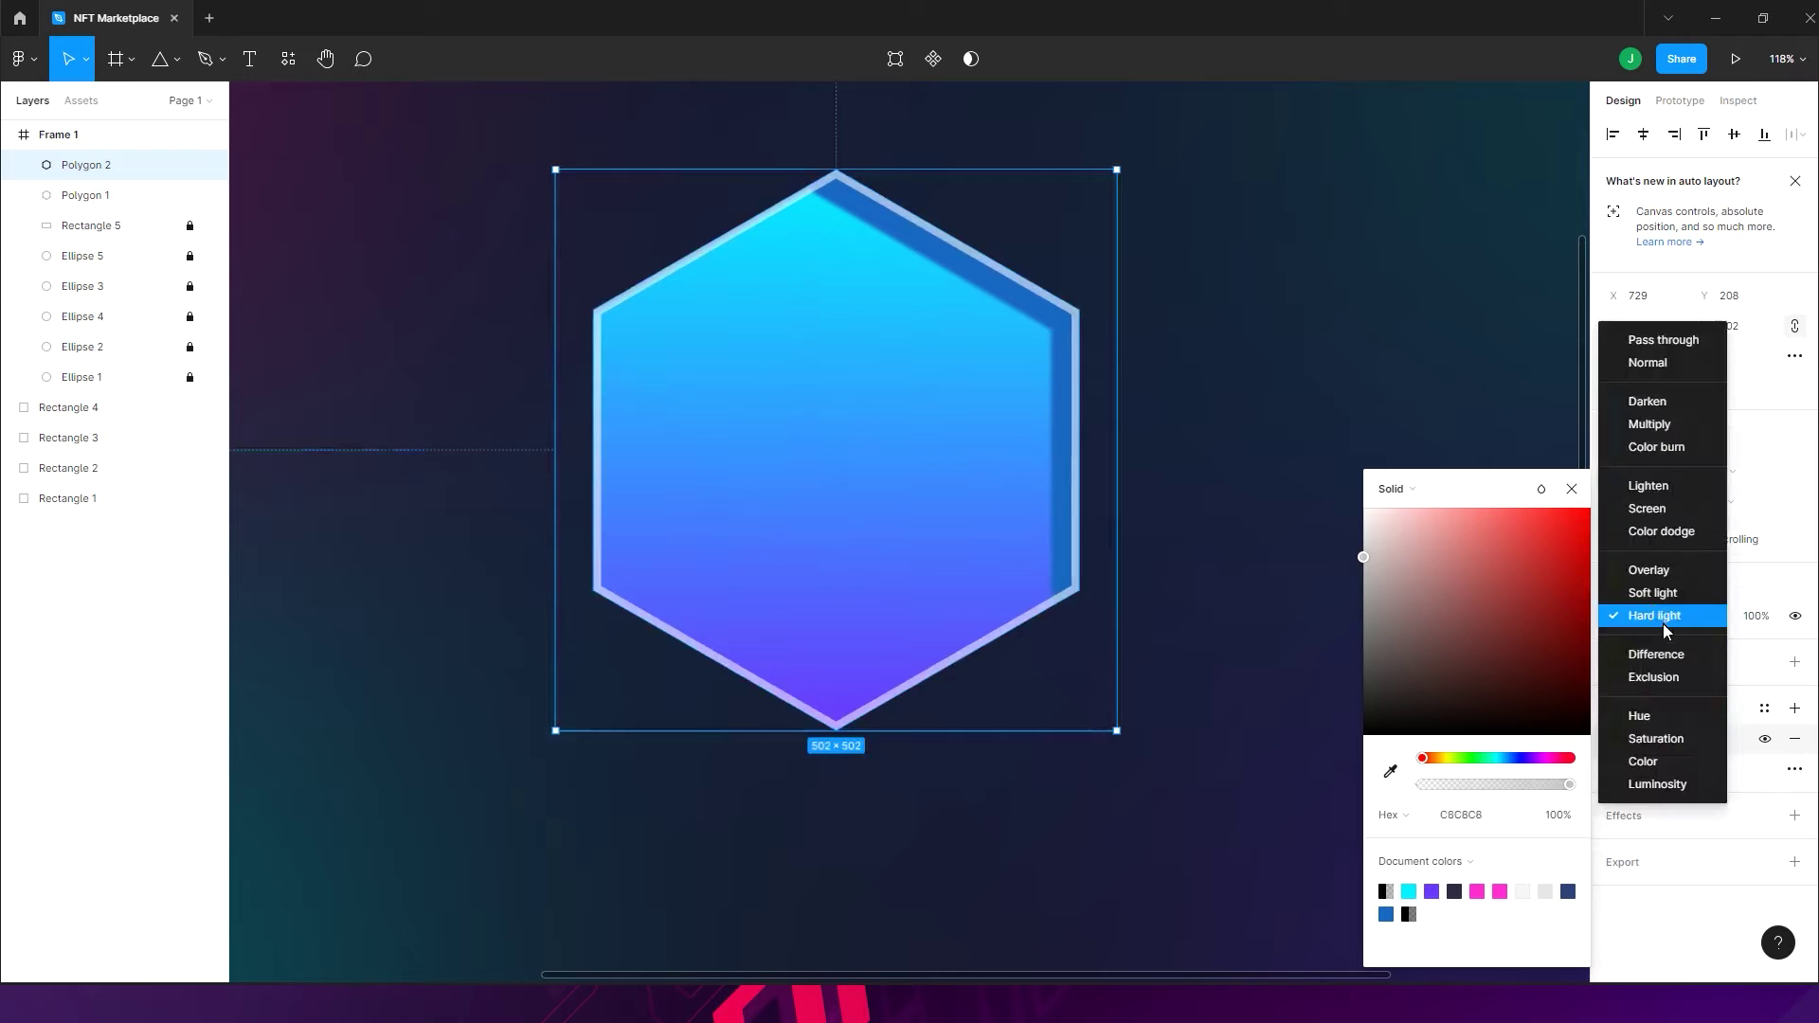
pyautogui.click(1664, 593)
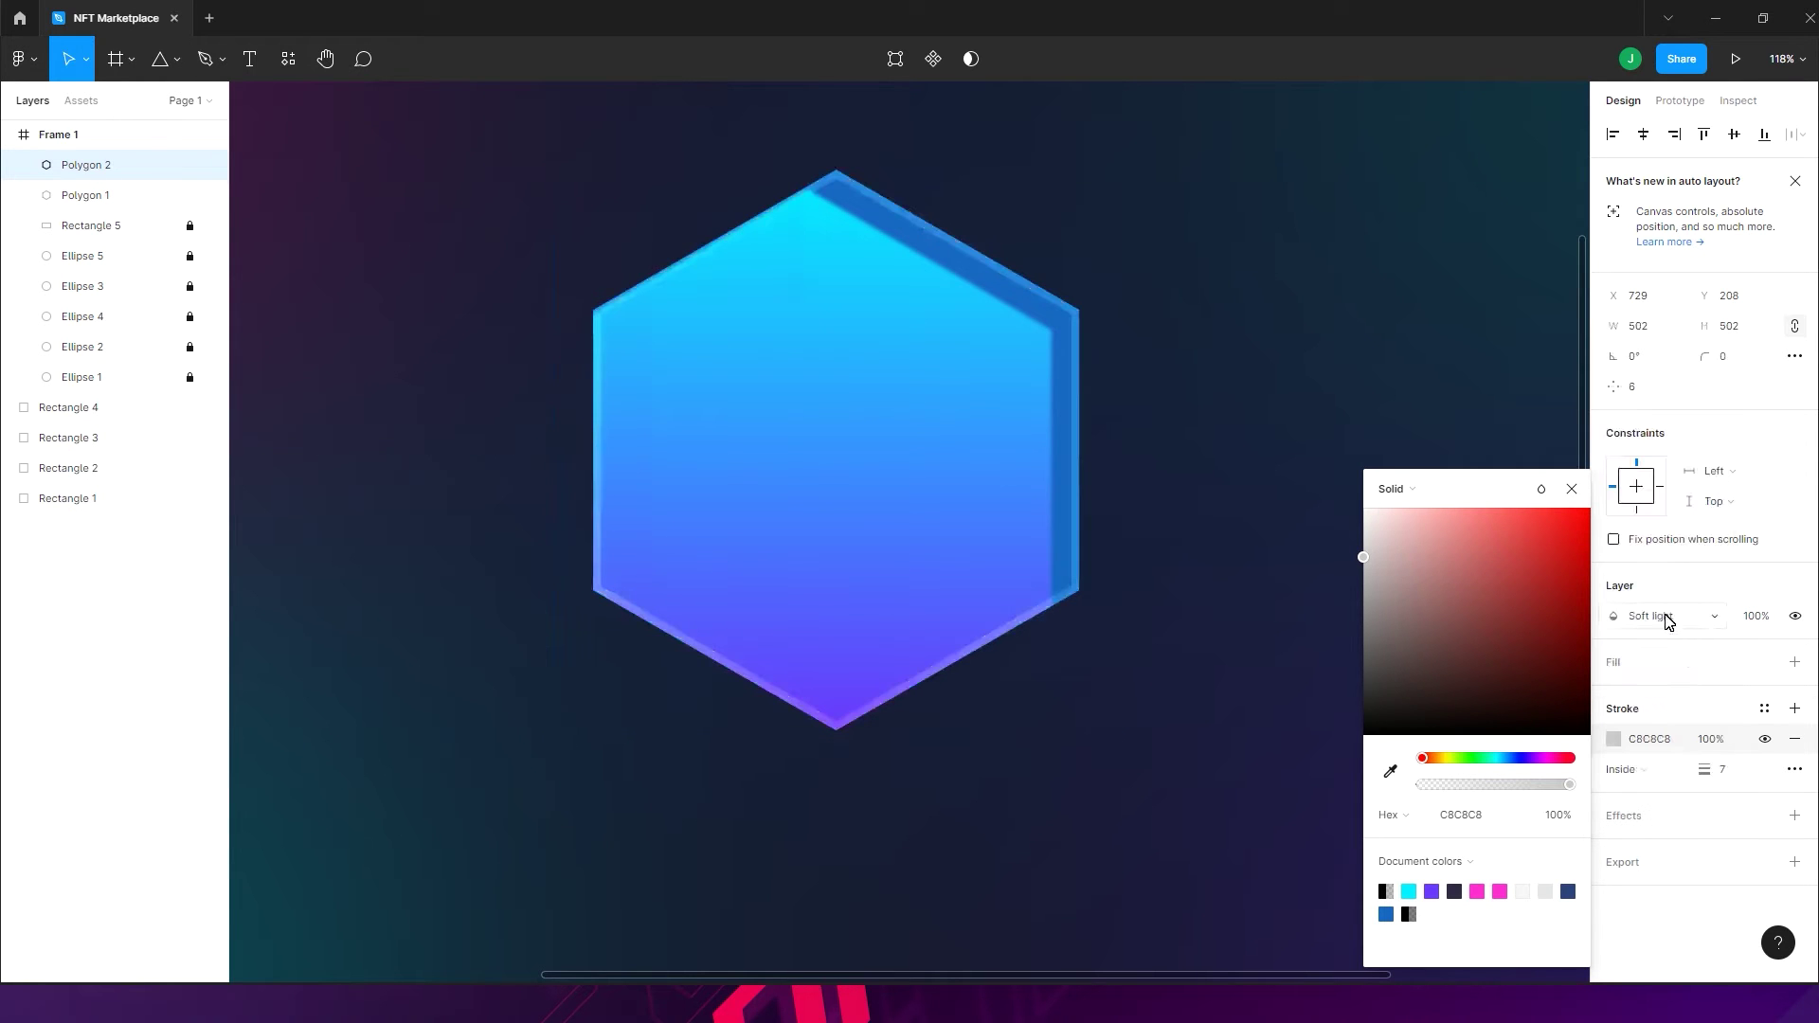
pyautogui.click(1675, 620)
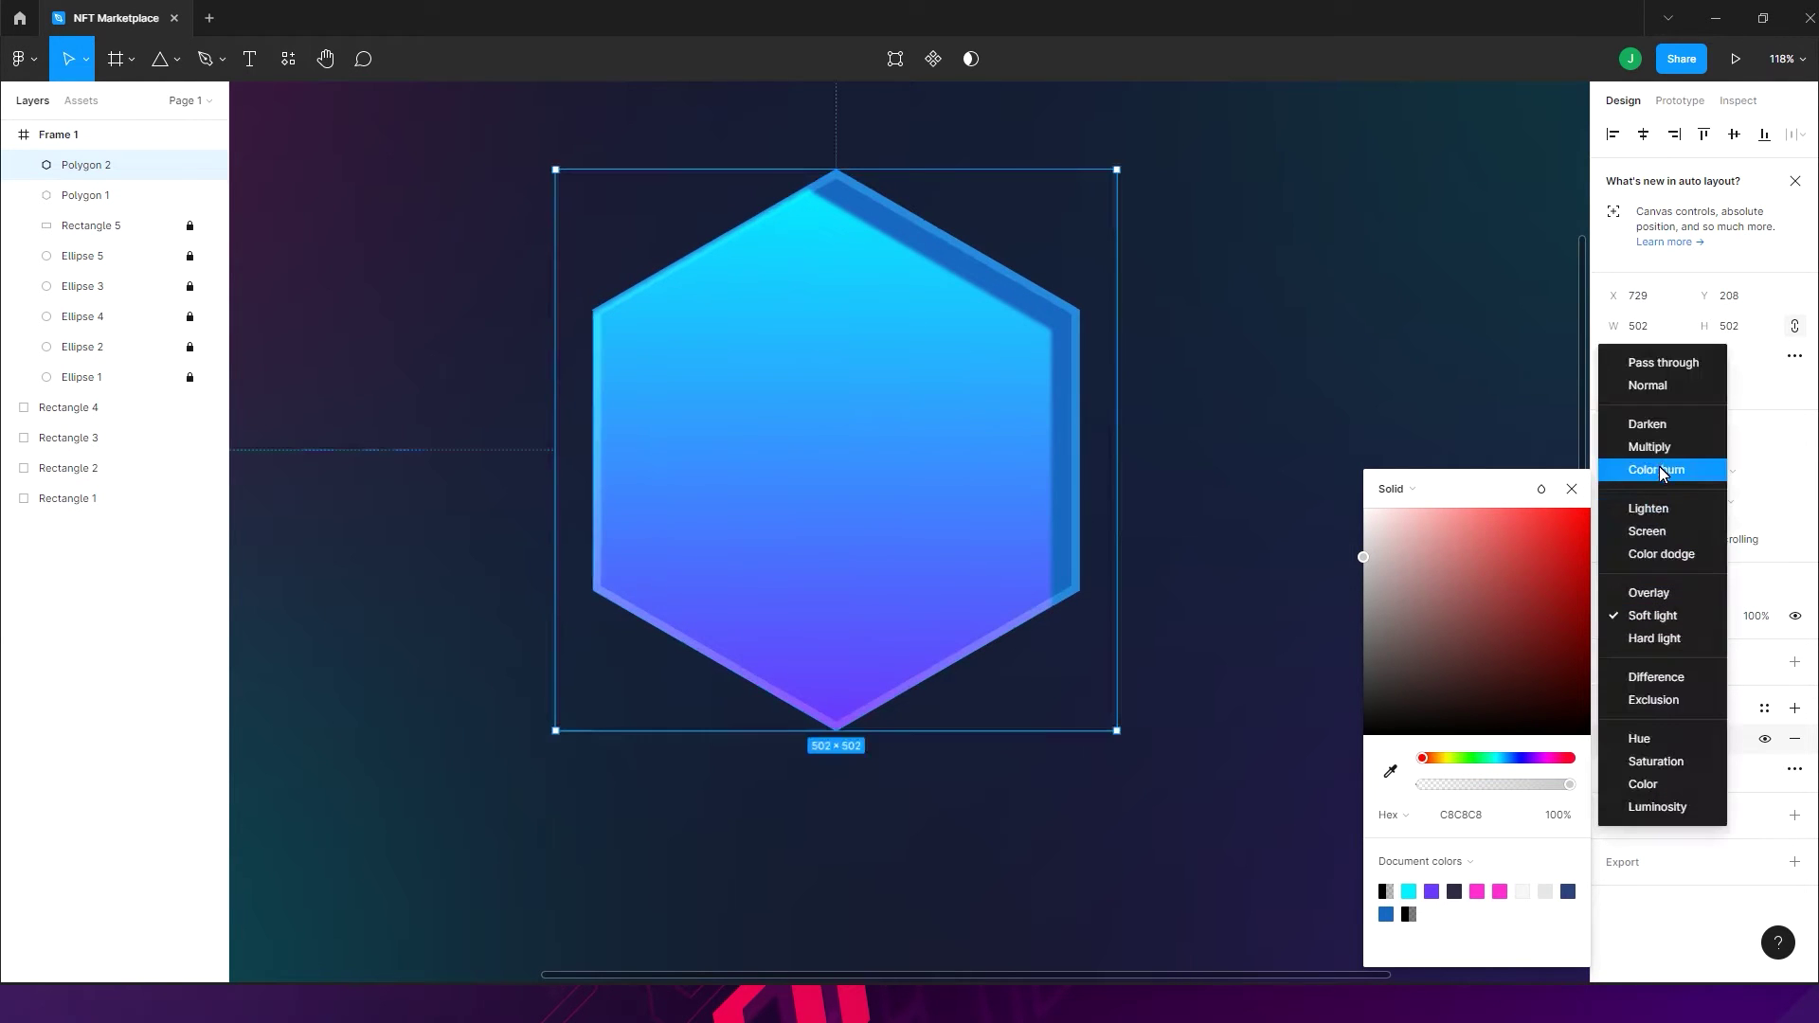
pyautogui.click(1660, 472)
pyautogui.click(1659, 618)
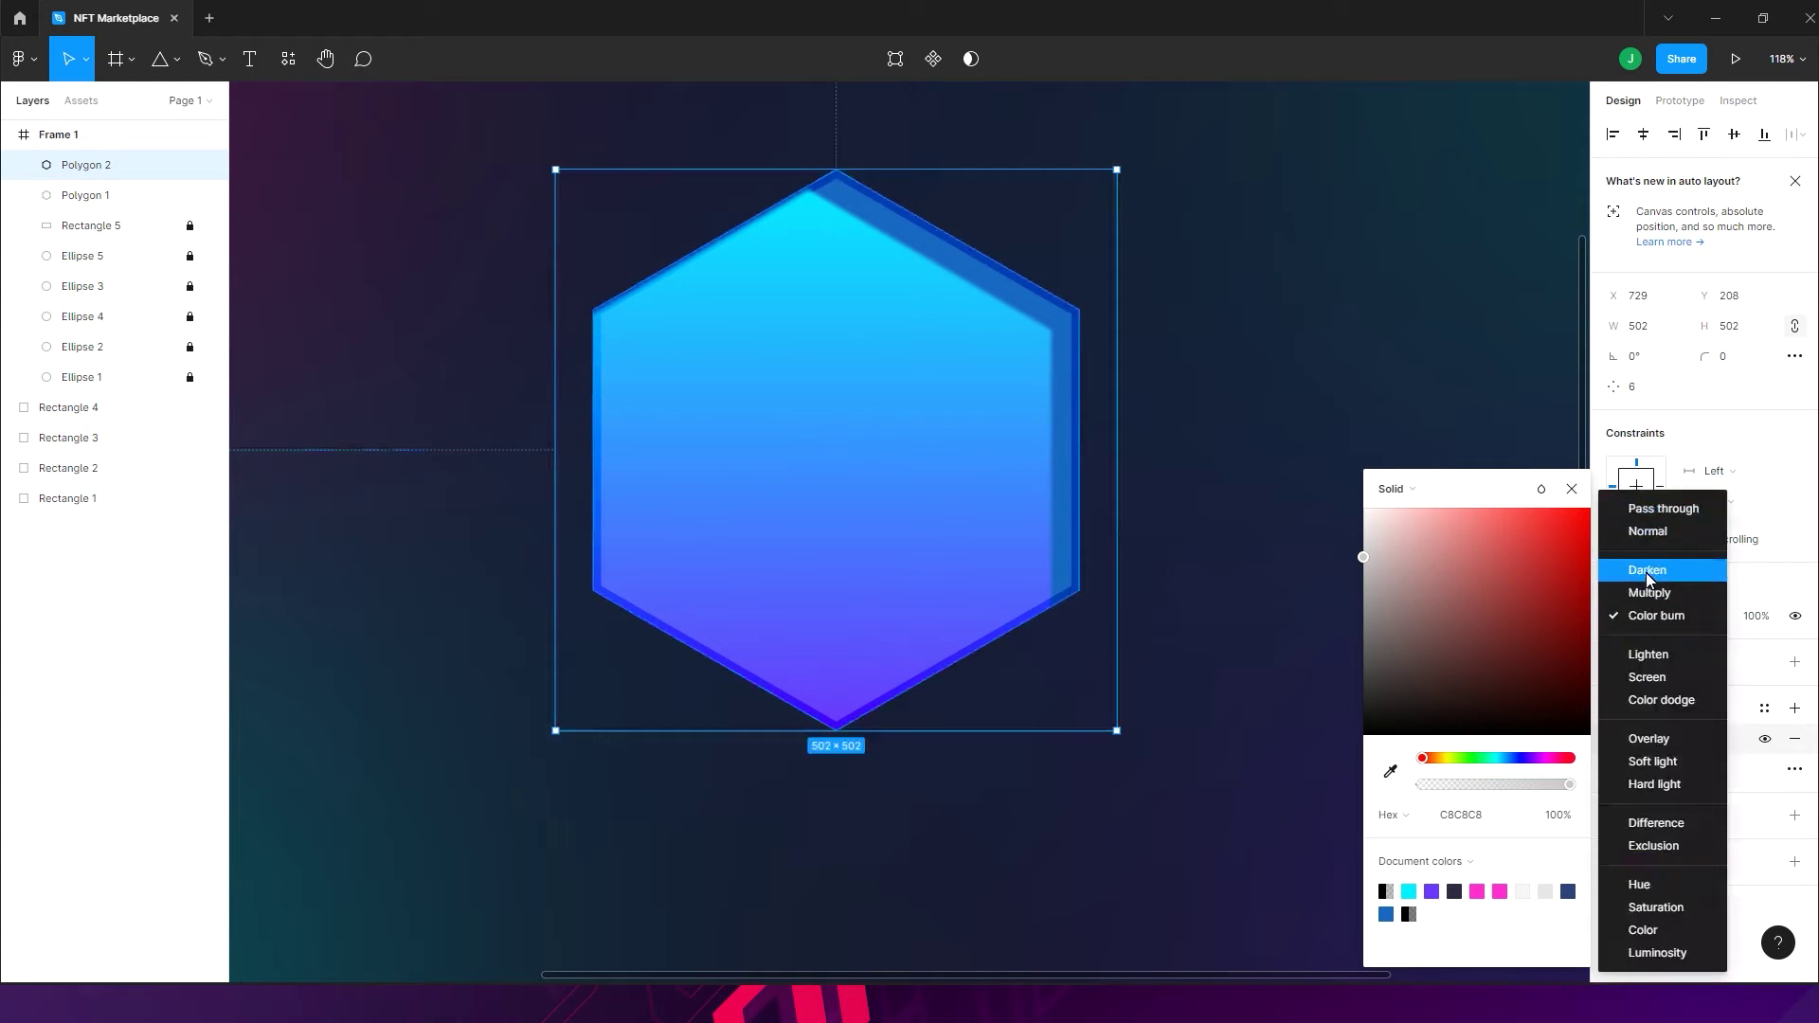
pyautogui.click(1648, 572)
pyautogui.click(1650, 614)
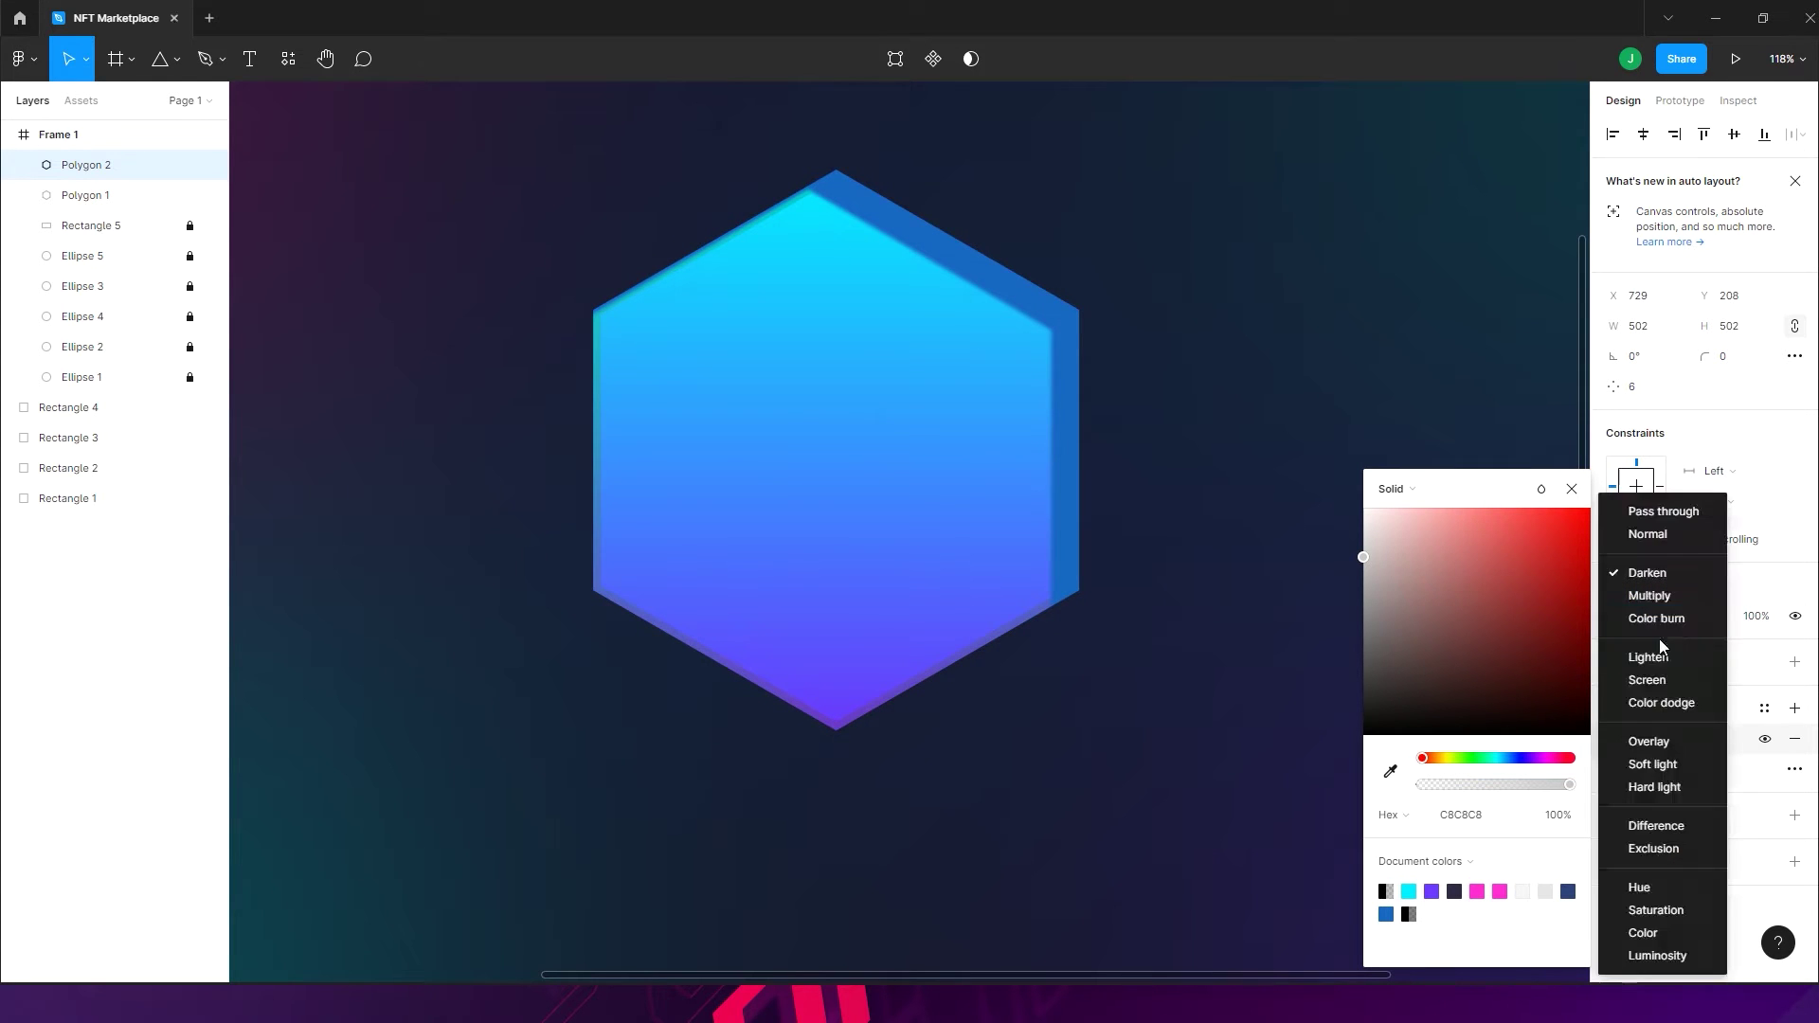
pyautogui.click(1672, 675)
pyautogui.click(1669, 619)
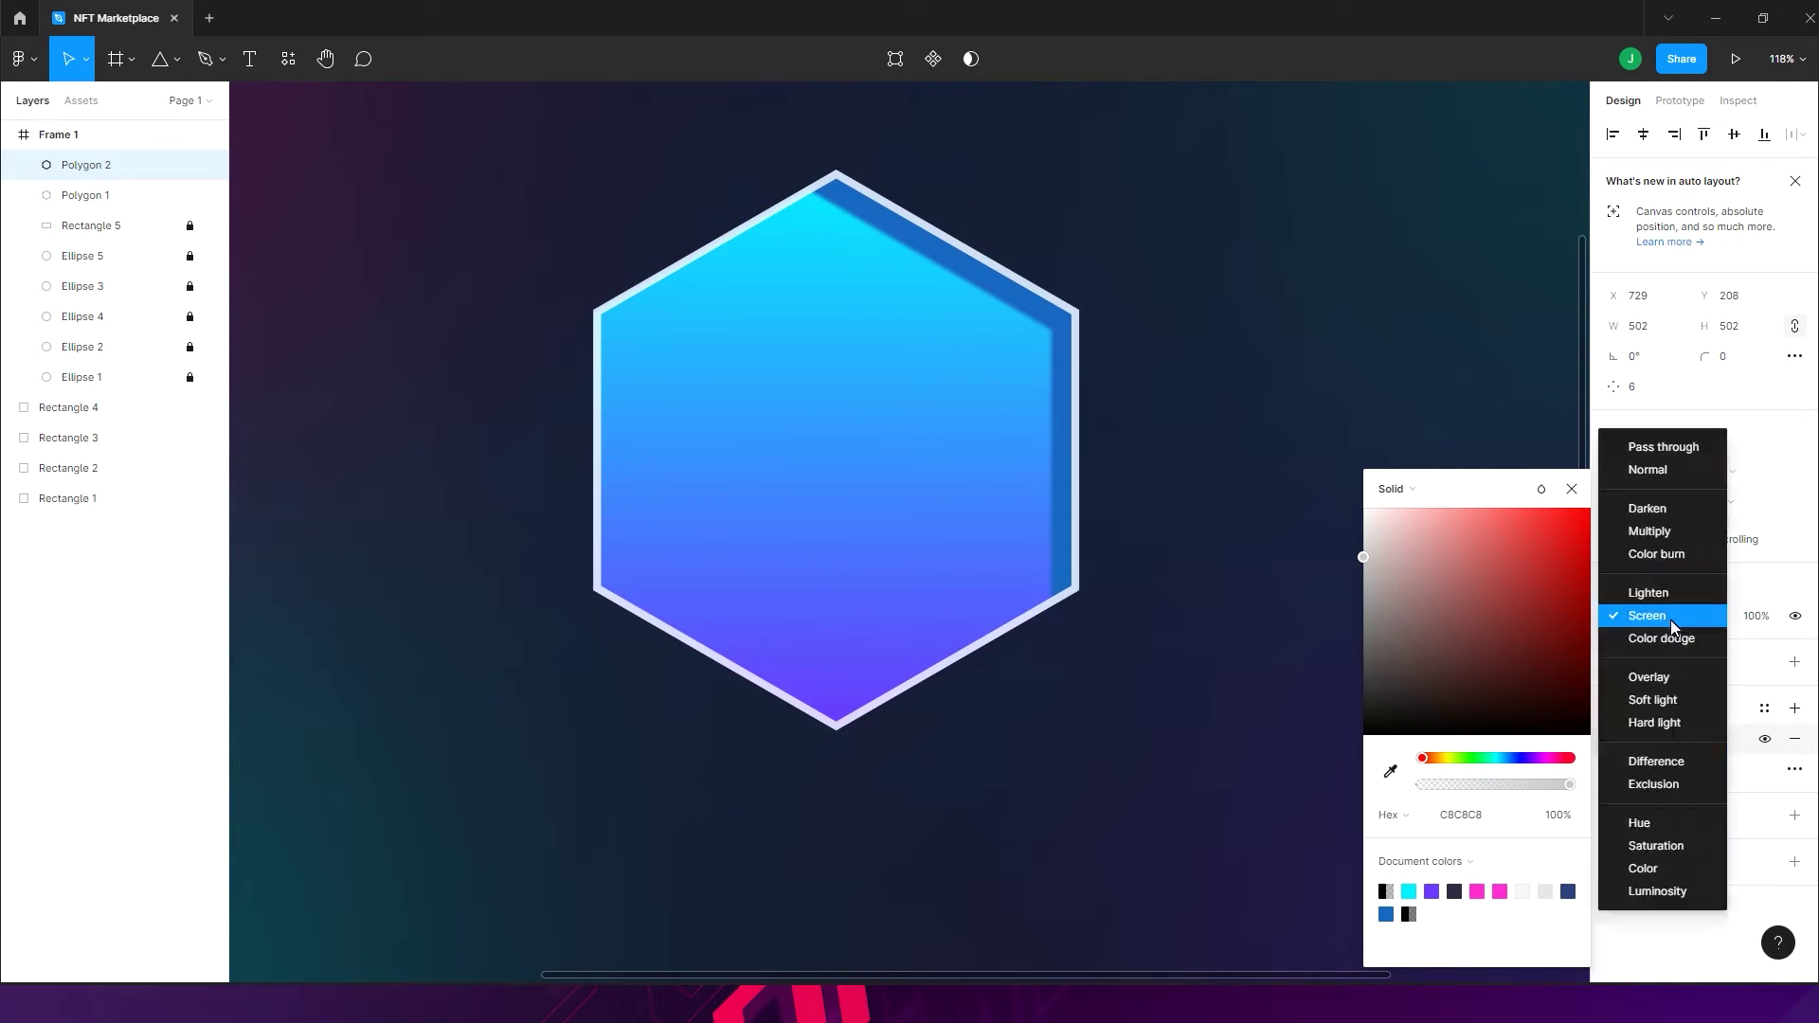
pyautogui.click(1660, 676)
pyautogui.moveTo(1412, 564); pyautogui.dragTo(1338, 465)
pyautogui.click(1573, 489)
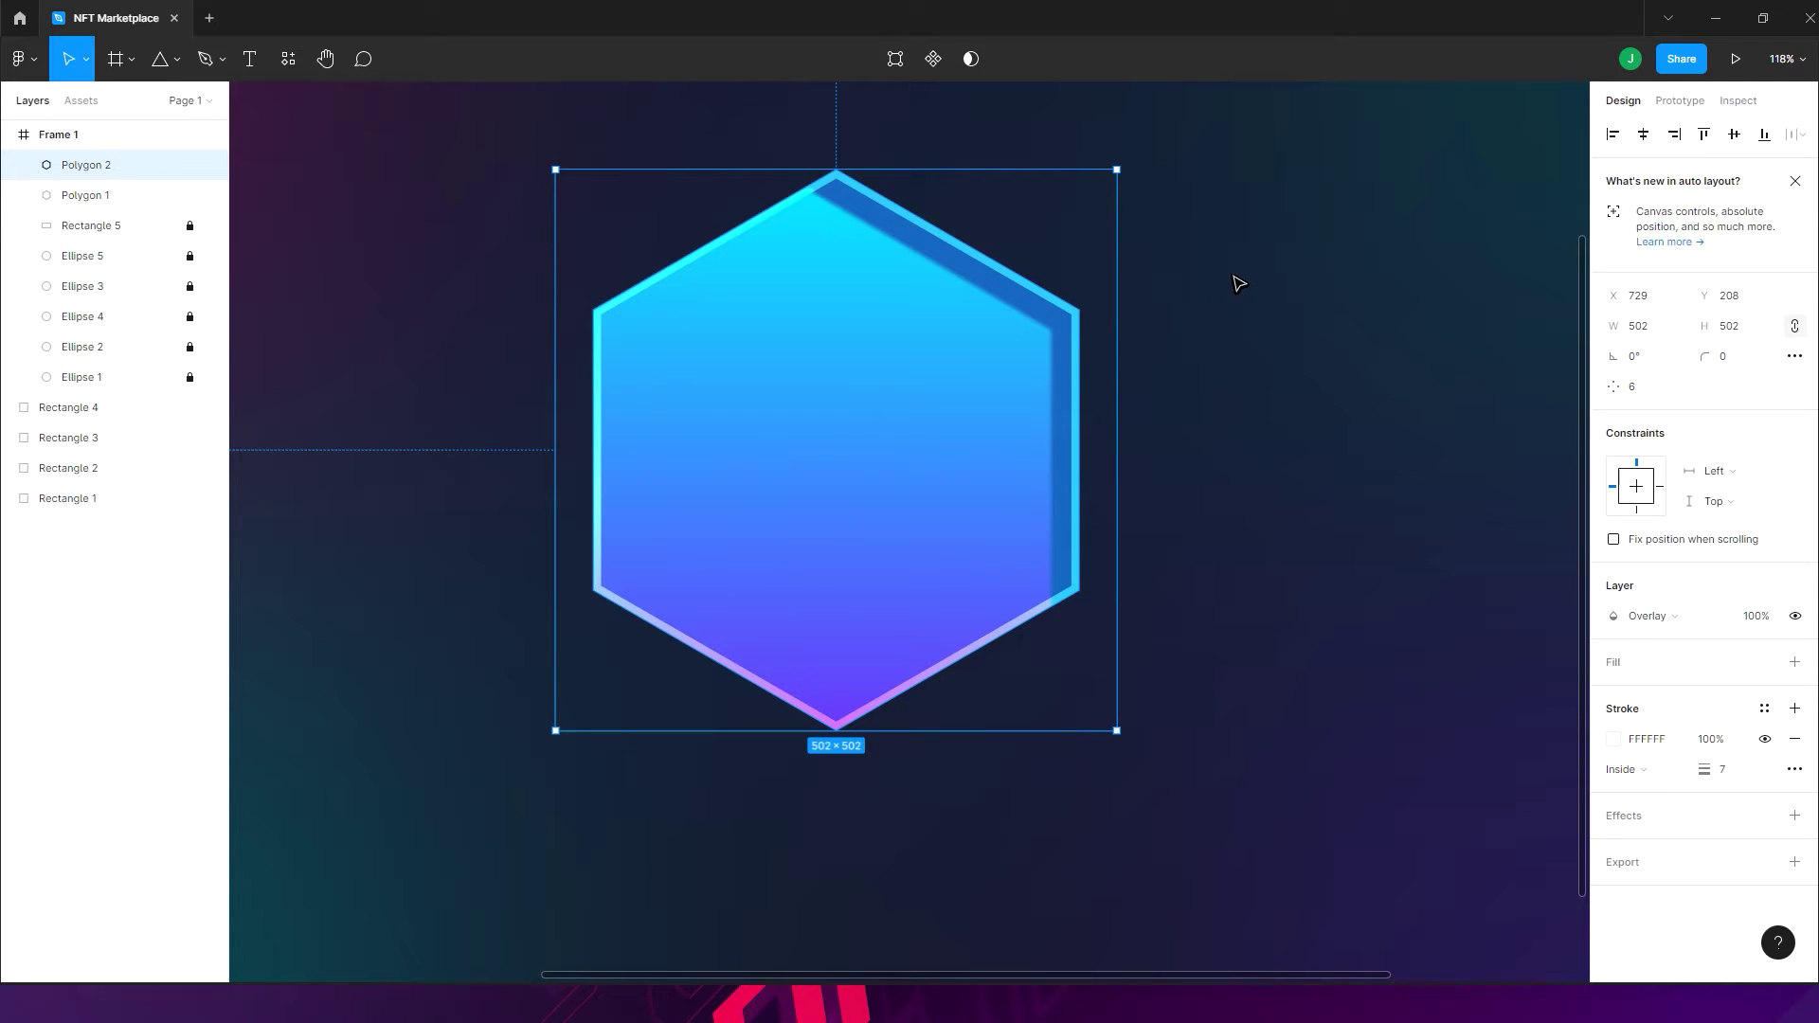
# - Duplicate Polygon 2 as Polygon 3, remove its white stroke and give it a D9D9D9 fill
pyautogui.click(1246, 364)
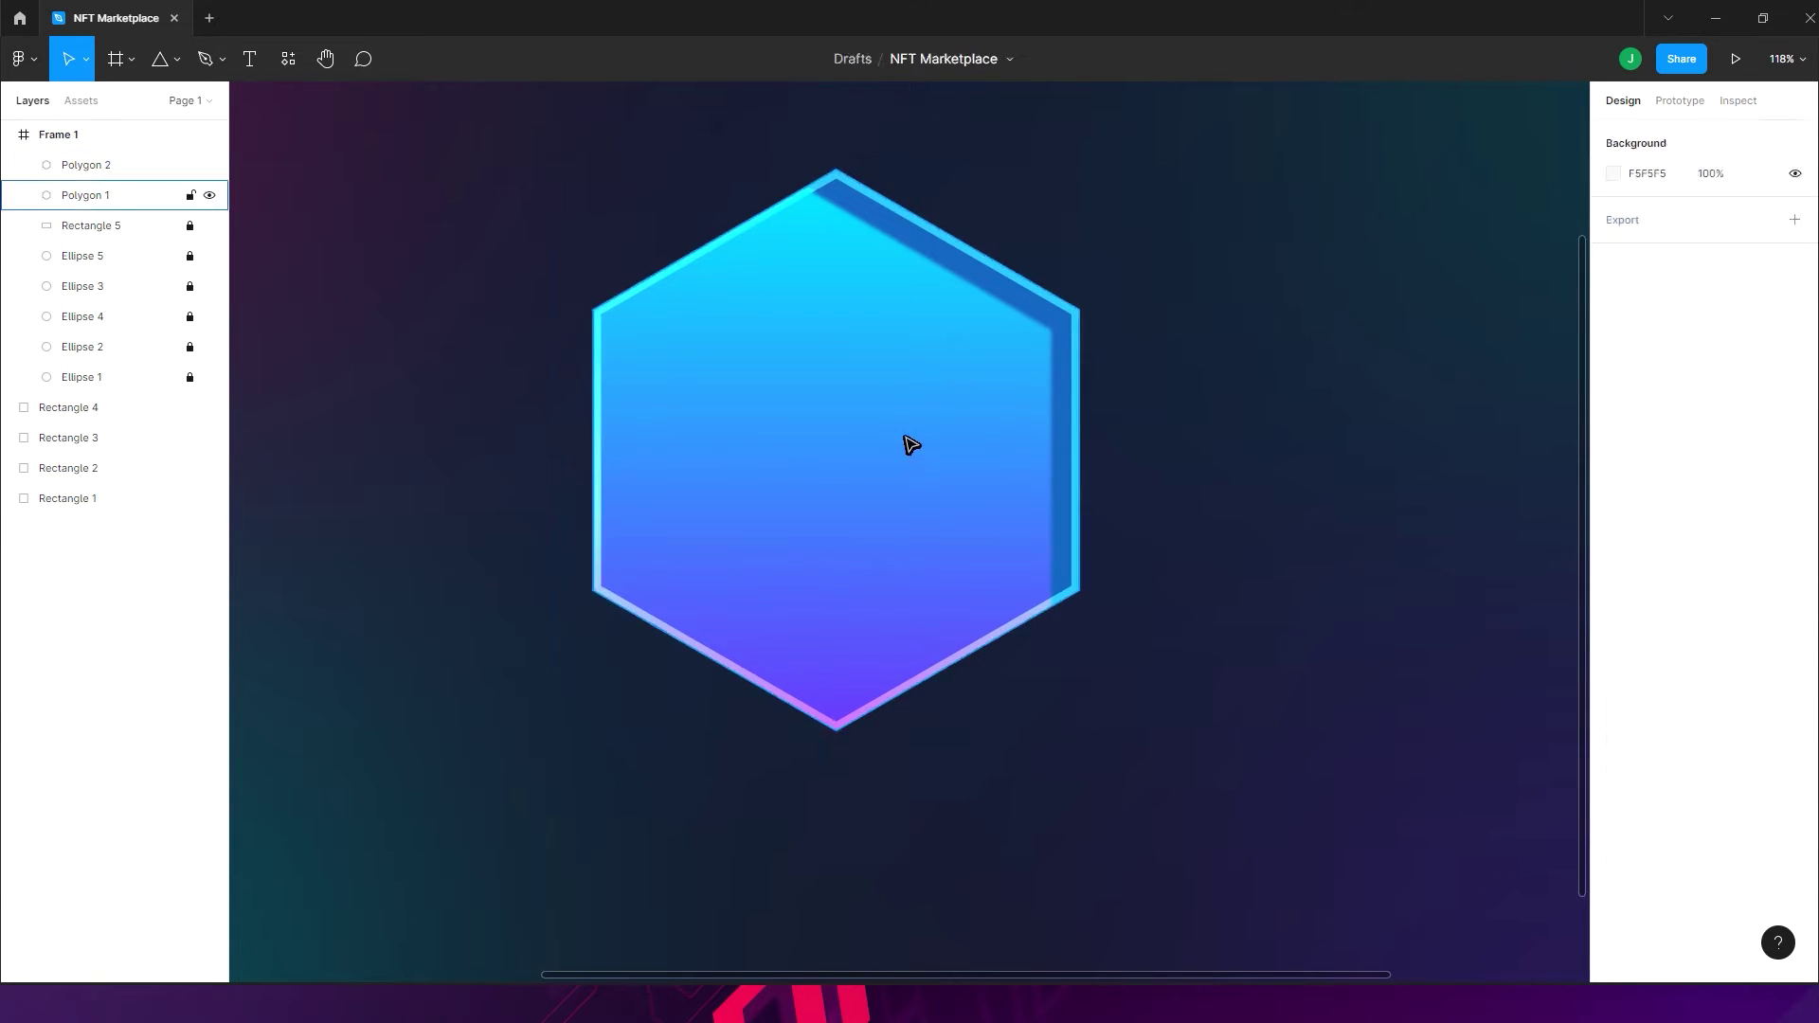
pyautogui.click(91, 172)
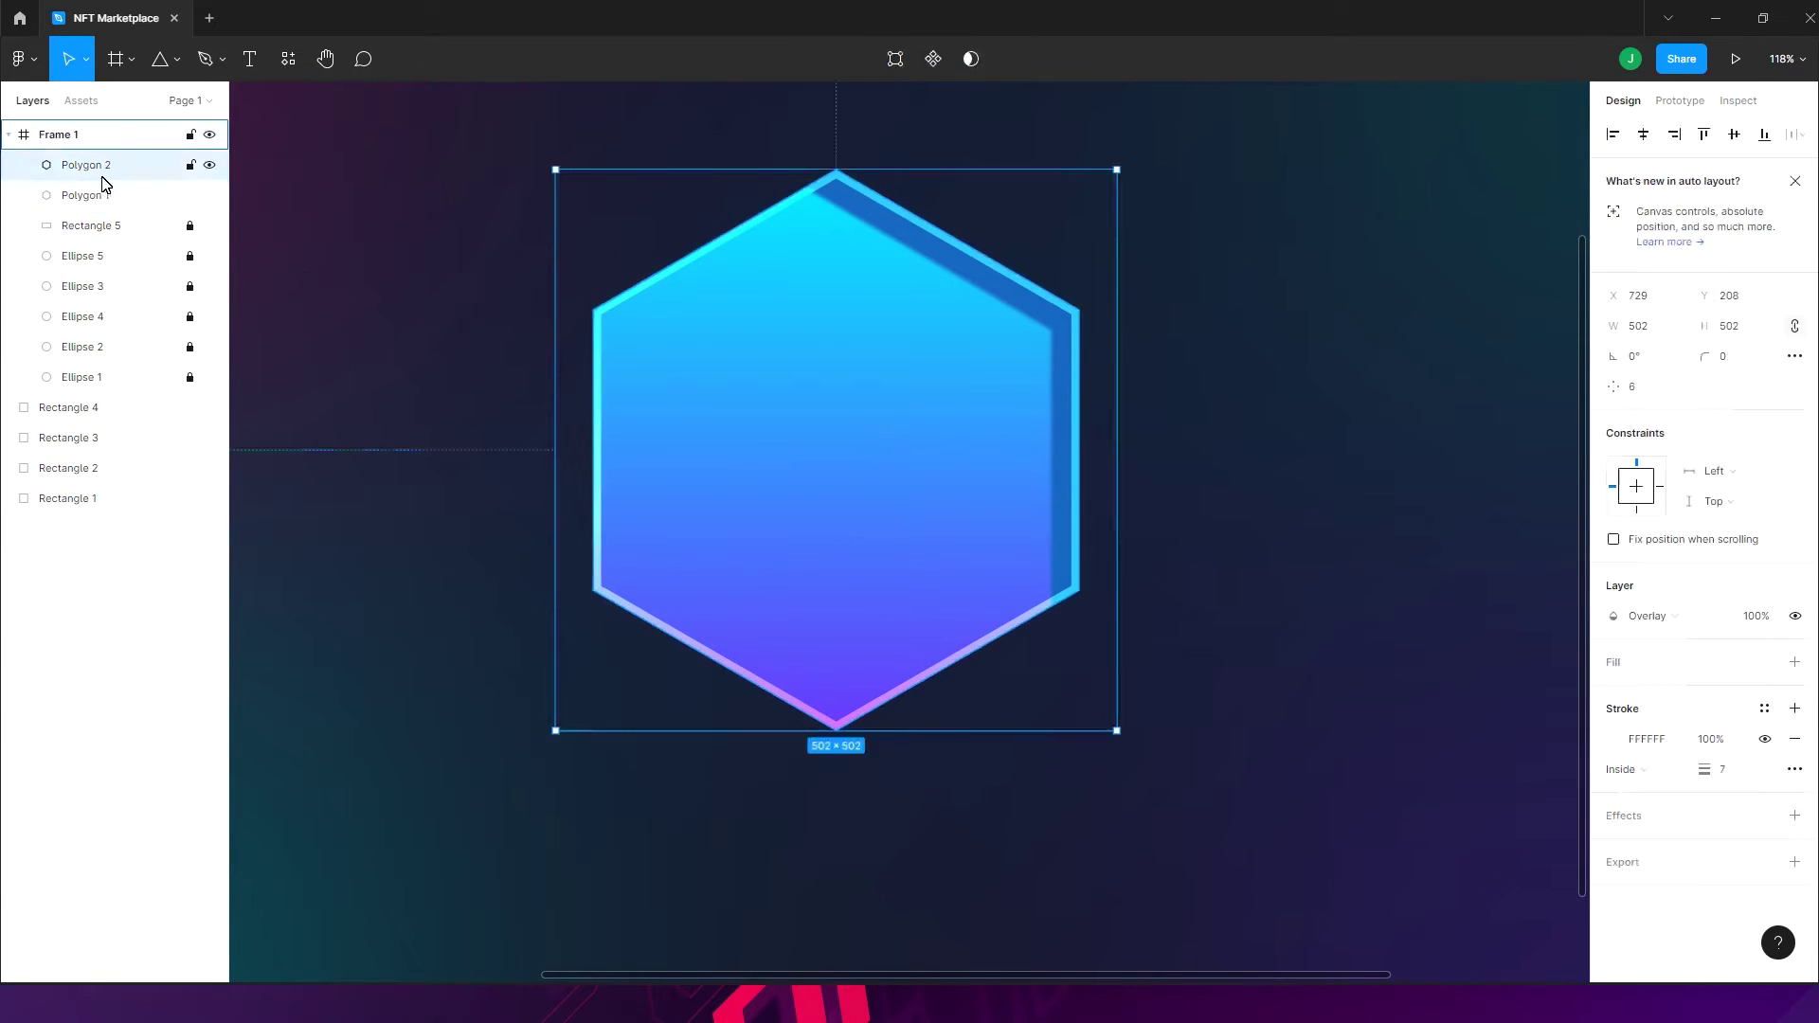
pyautogui.hotkey('ctrl', 'd')
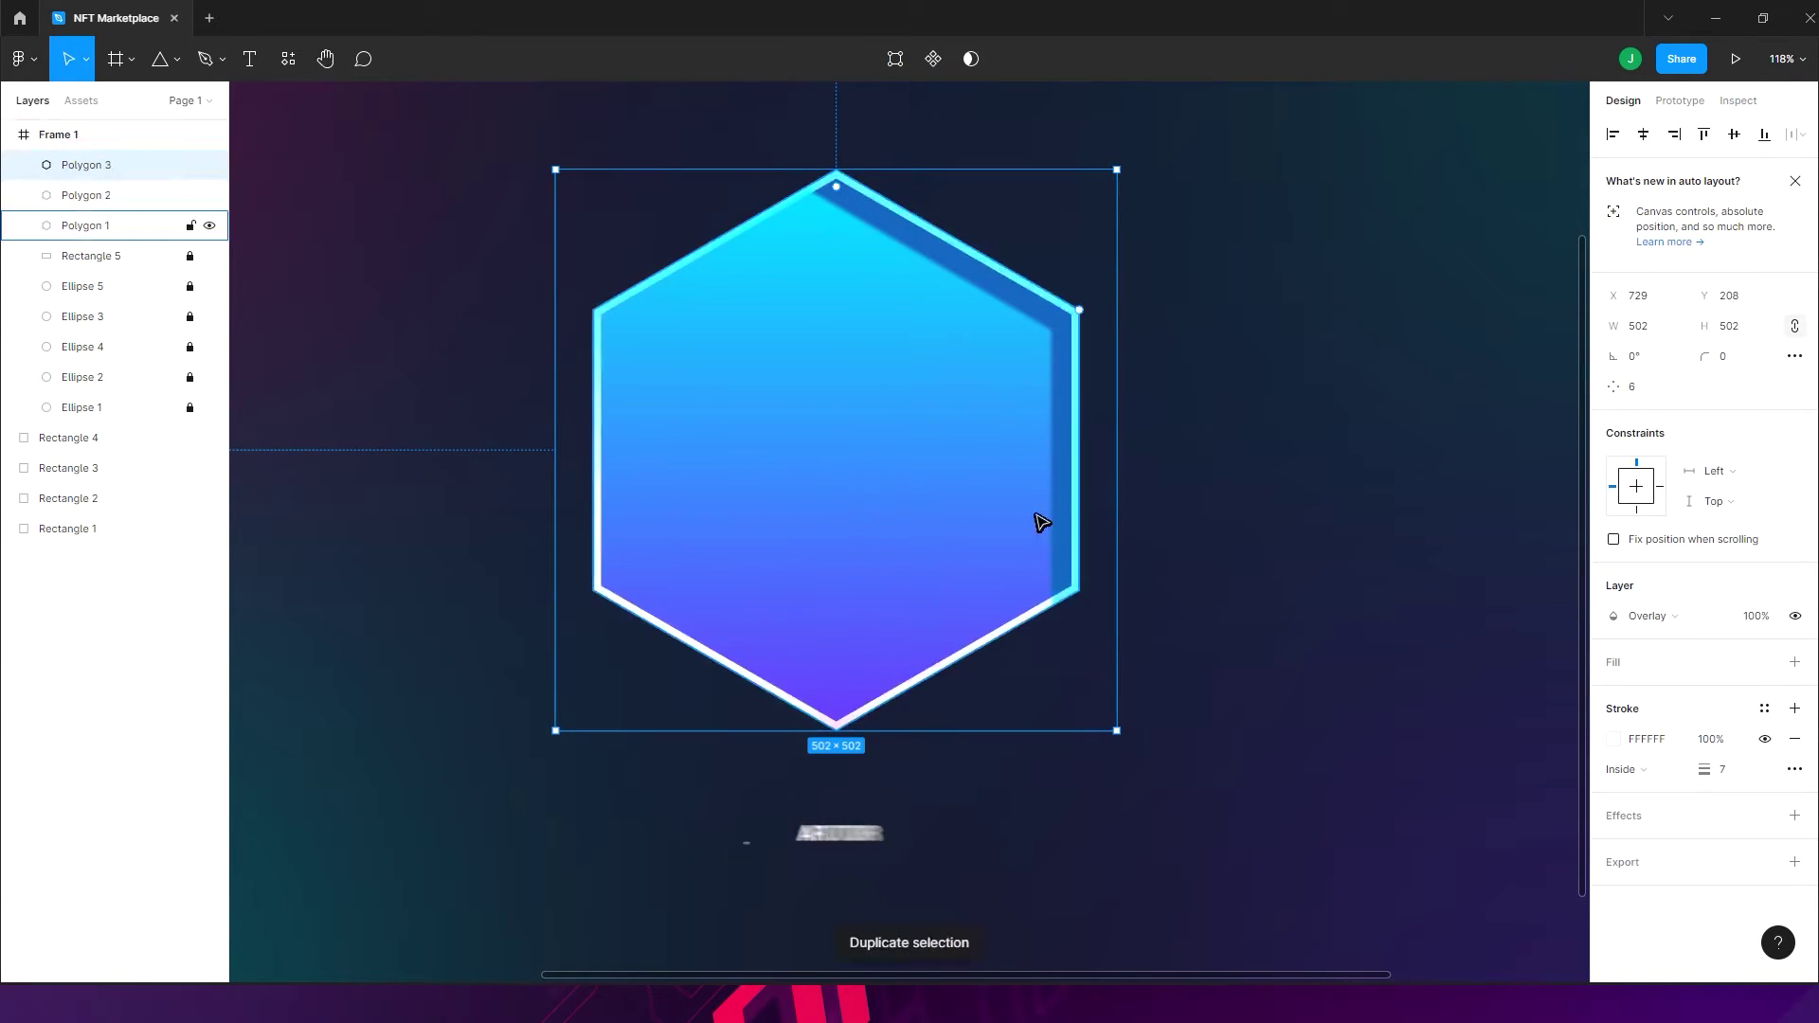
pyautogui.click(1795, 742)
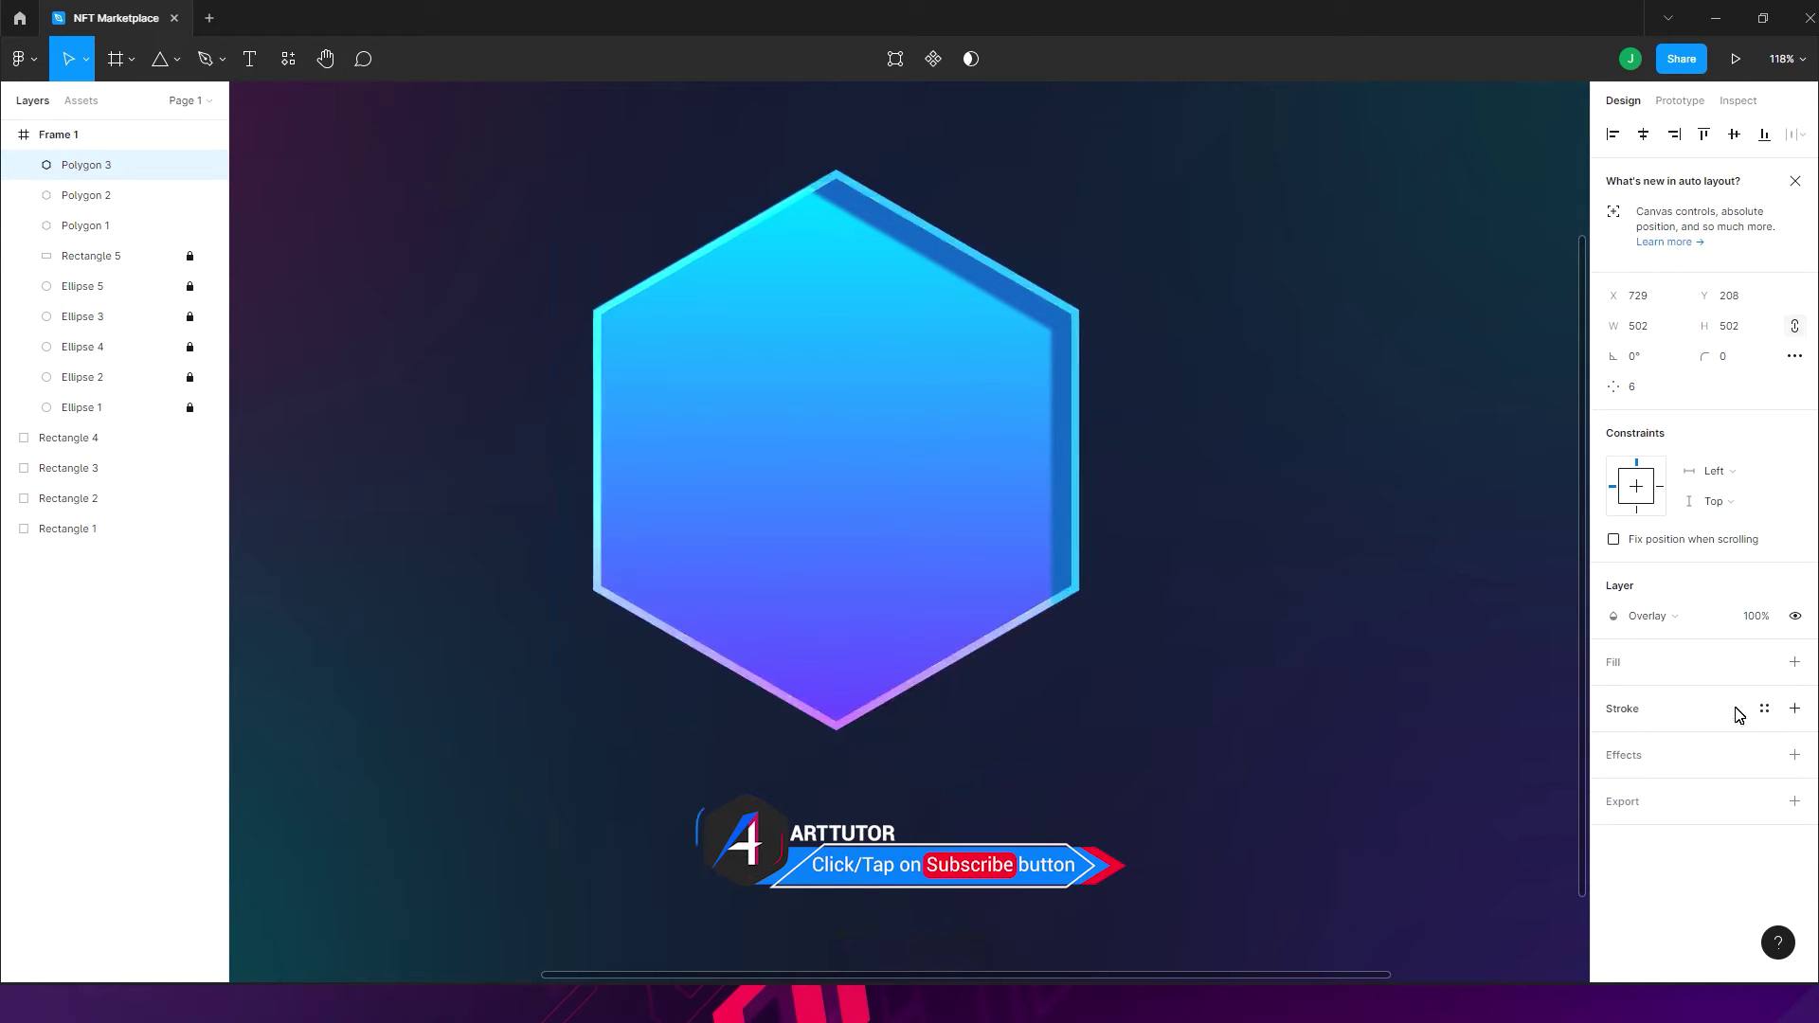
pyautogui.click(1620, 666)
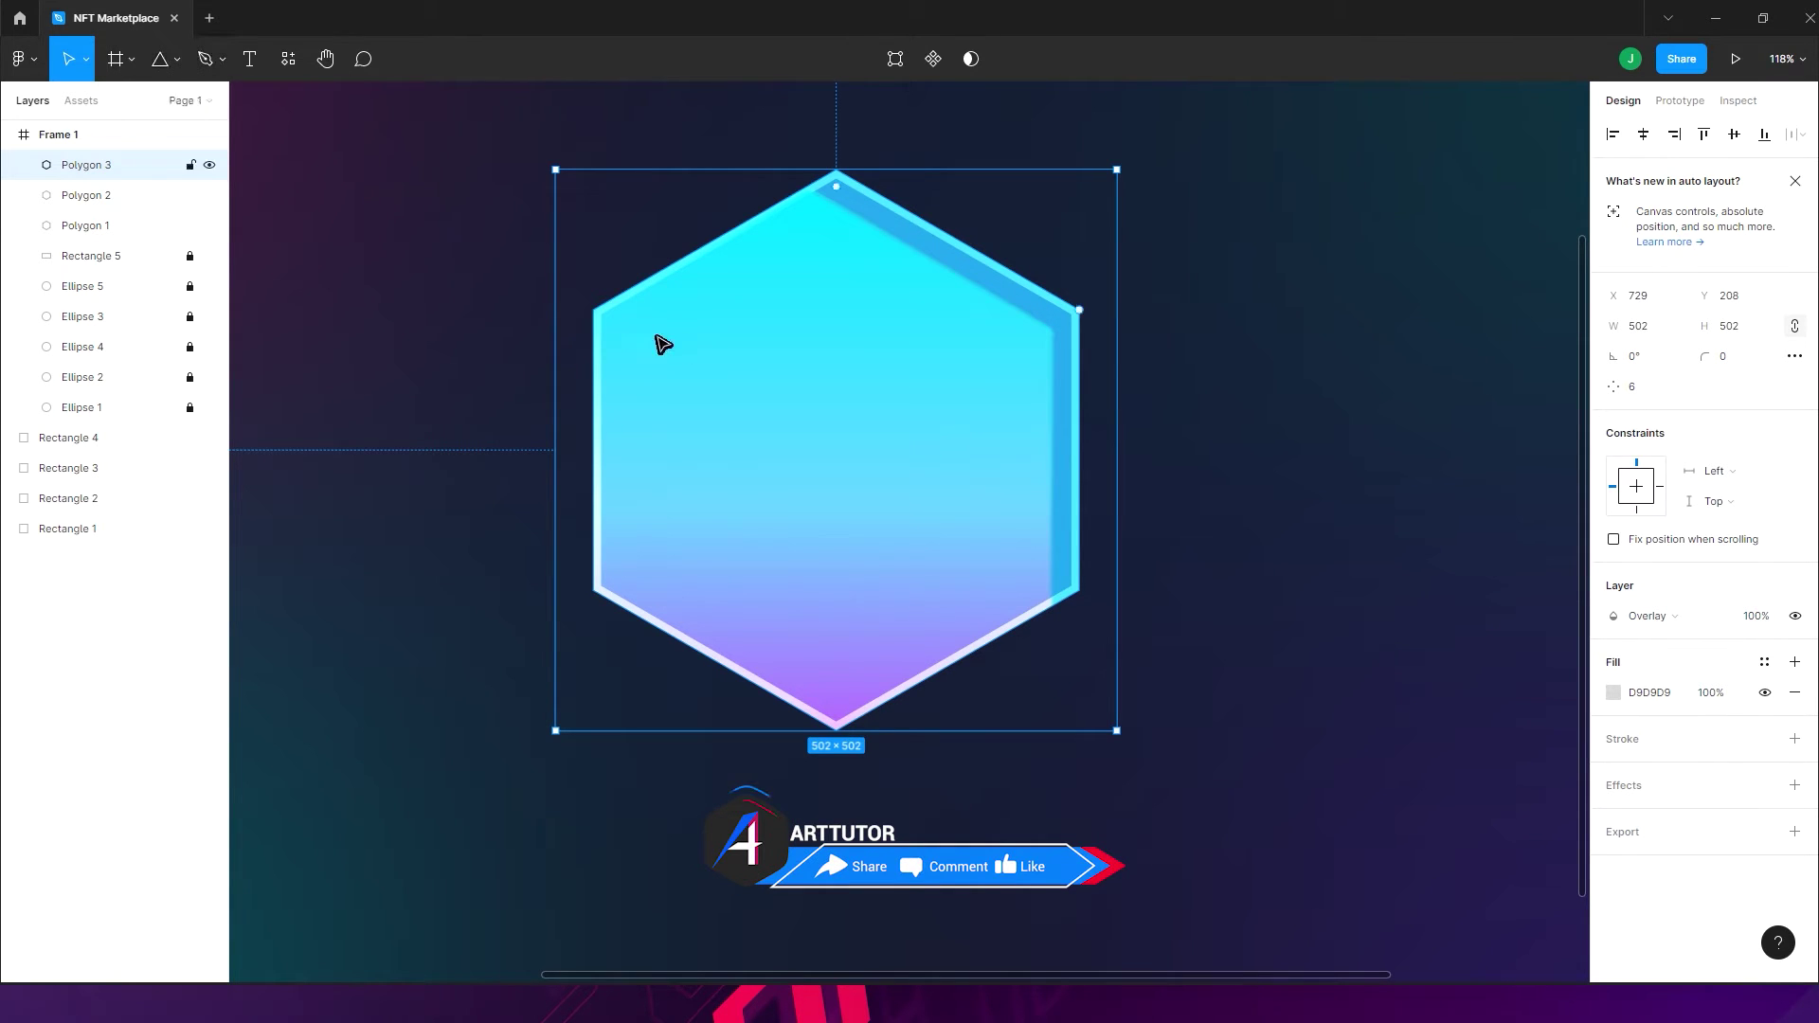
# - Undo a stray duplicate hexagon drag and bring up the shape types list
pyautogui.moveTo(948, 394); pyautogui.dragTo(860, 474)
pyautogui.hotkey('ctrl', 'z')
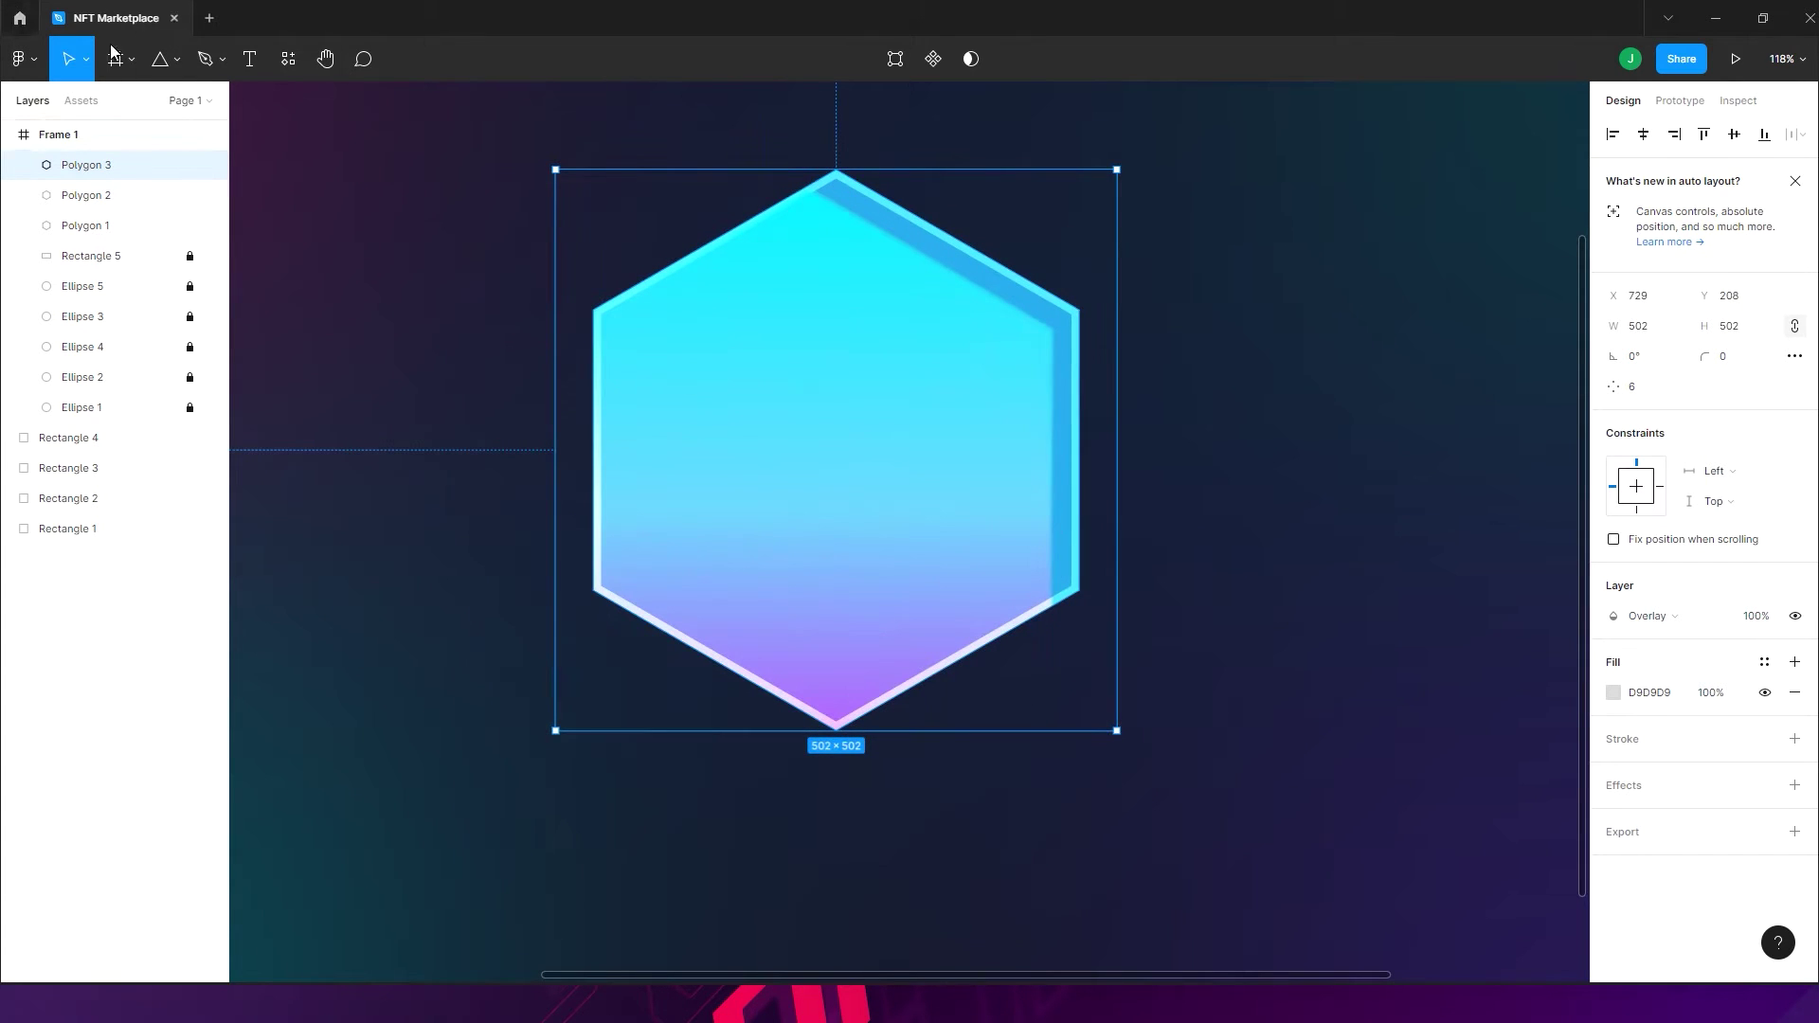
pyautogui.click(175, 60)
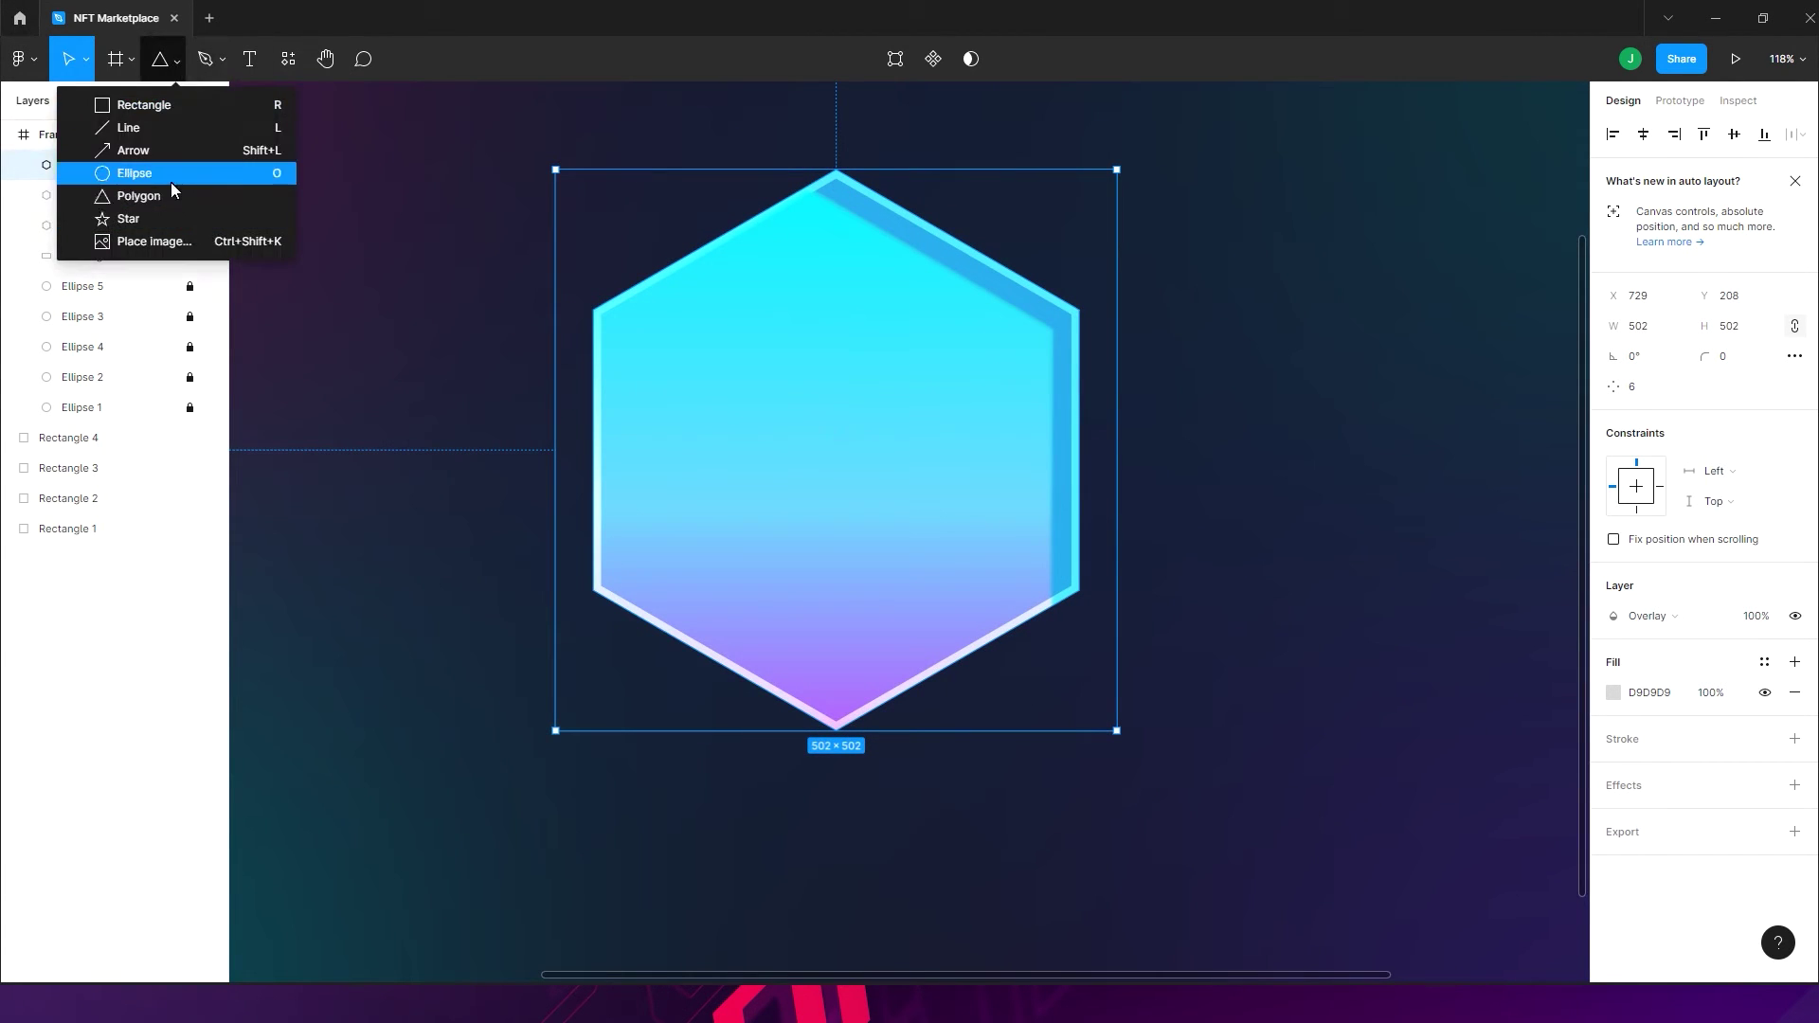
# - Draw a wide ellipse over the hexagon and rotate it to about -21 degrees
pyautogui.click(385, 297)
pyautogui.moveTo(410, 345); pyautogui.dragTo(1216, 755)
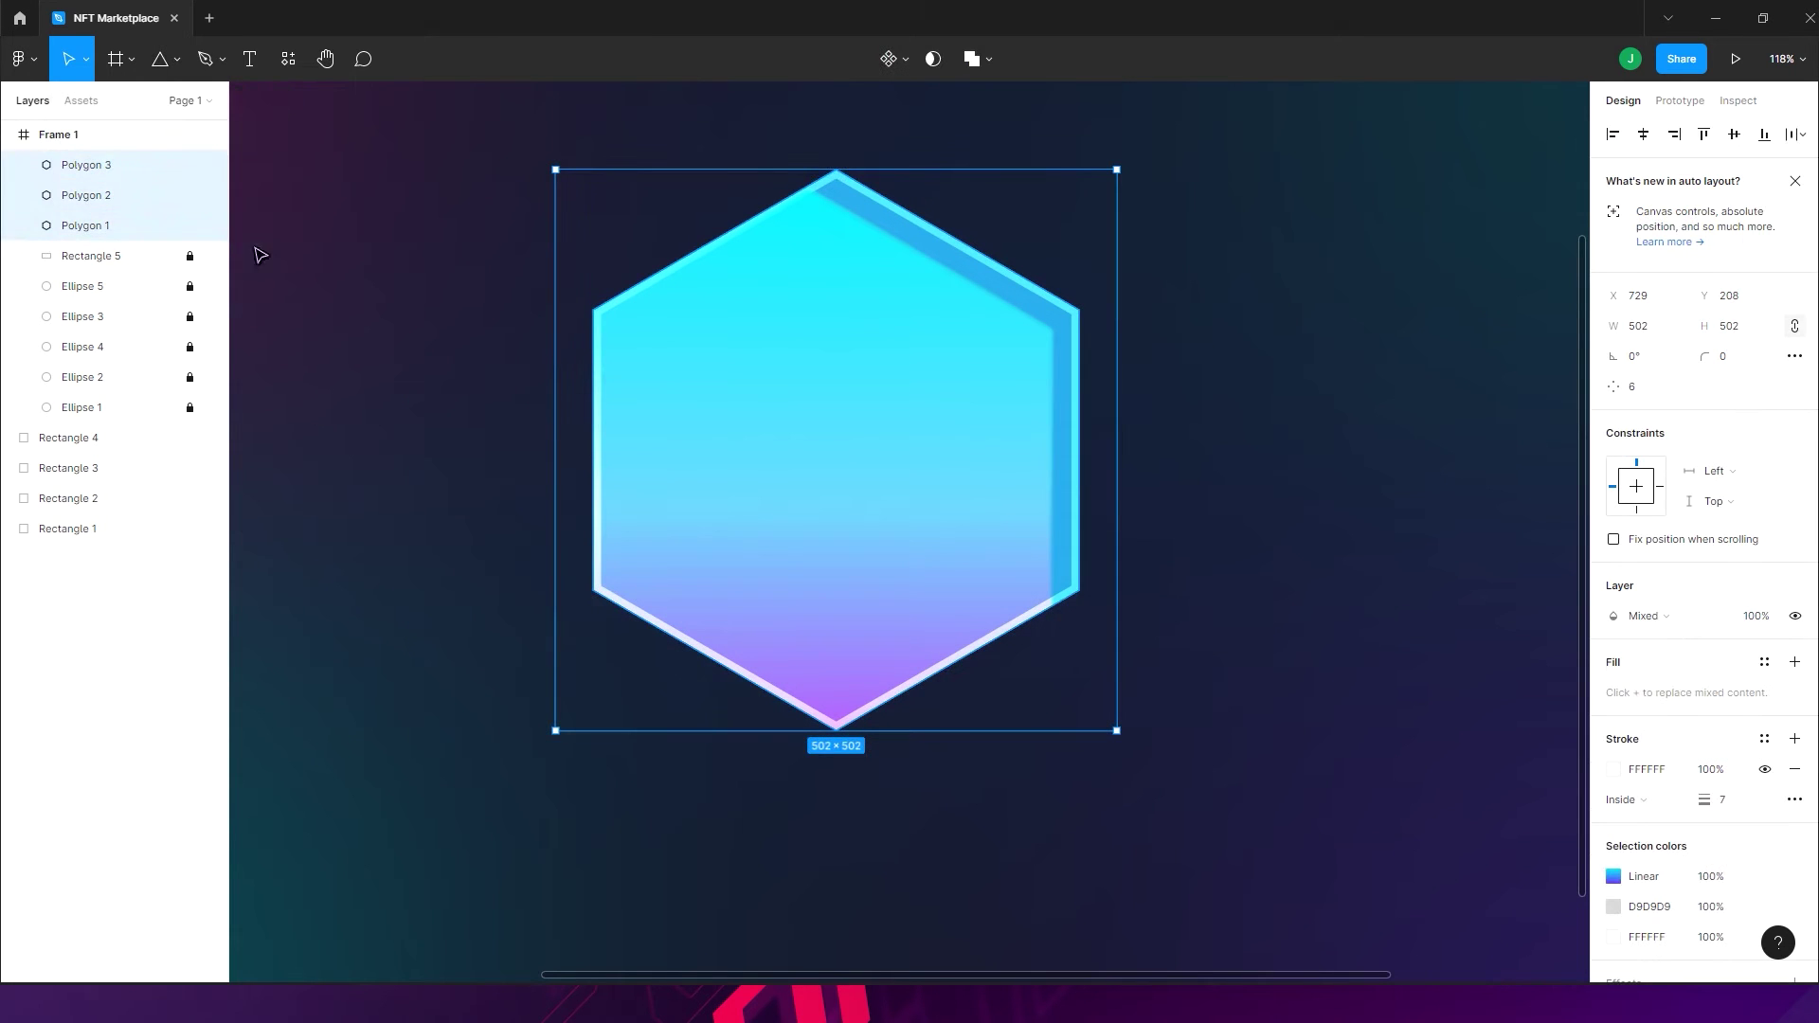
pyautogui.click(284, 175)
pyautogui.click(177, 60)
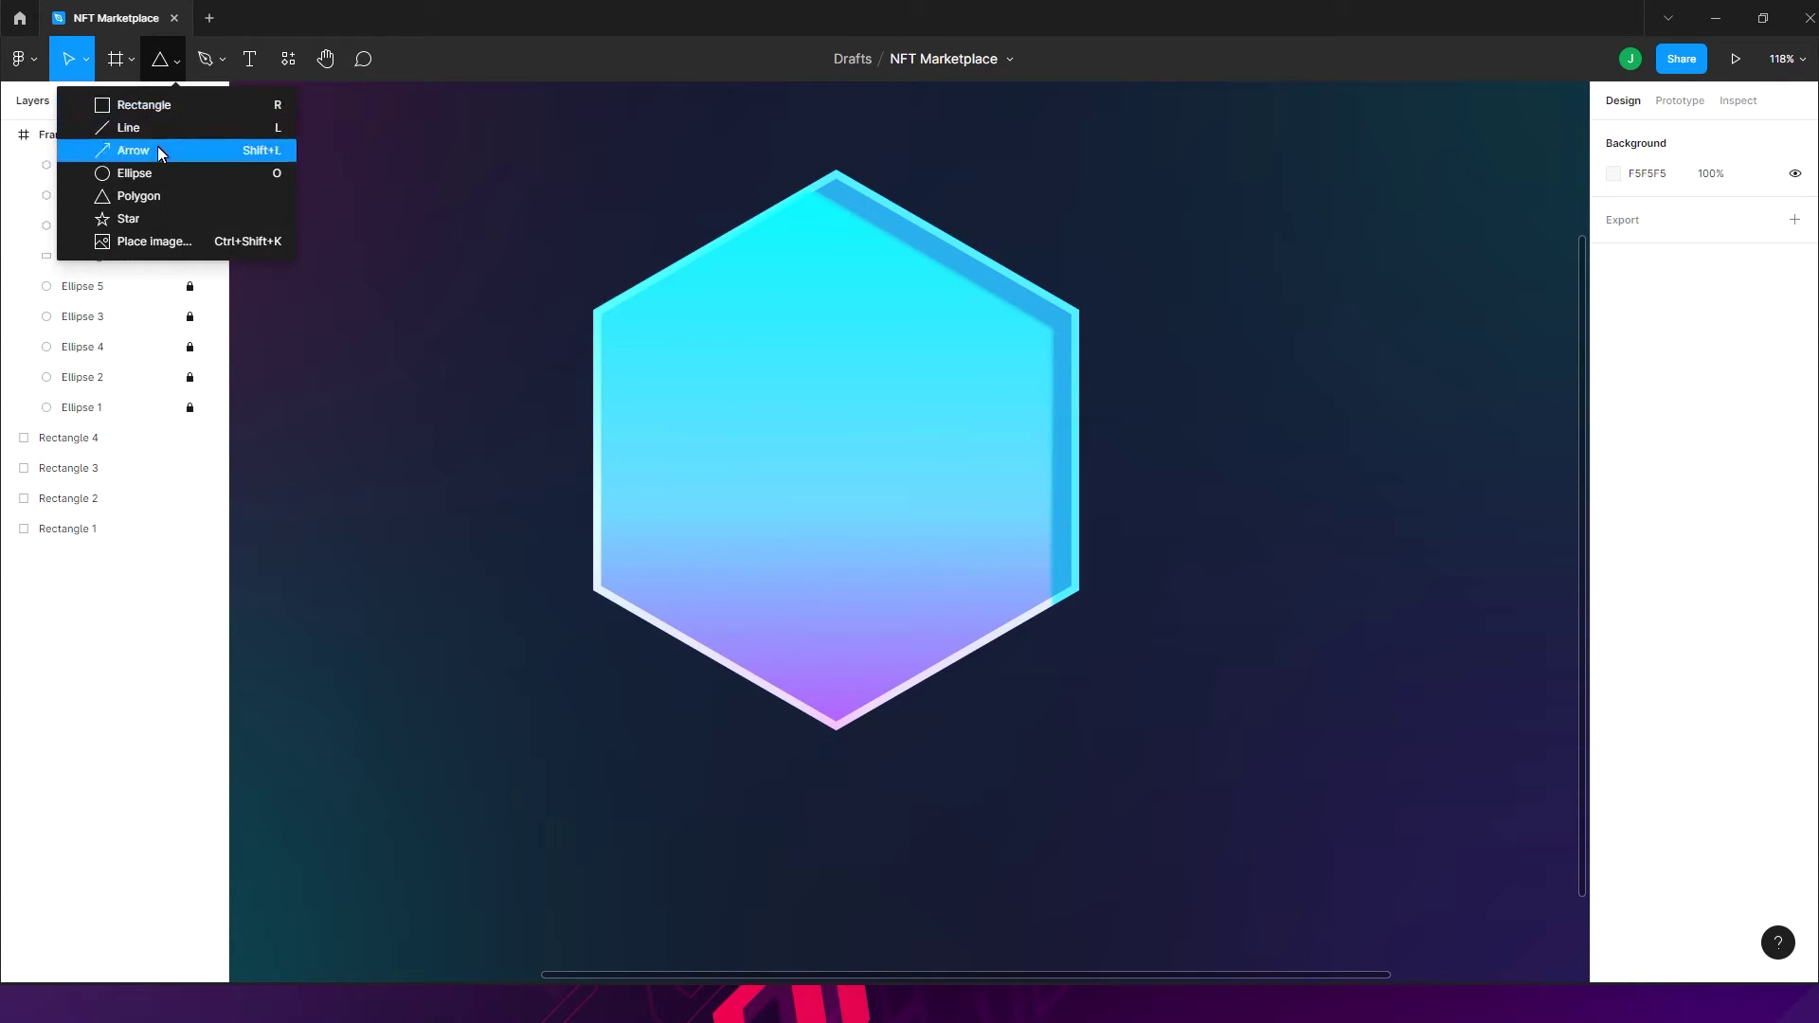
pyautogui.click(142, 169)
pyautogui.moveTo(483, 396)
pyautogui.mouseDown()
pyautogui.moveTo(973, 591)
pyautogui.moveTo(1199, 801)
pyautogui.mouseUp()
pyautogui.moveTo(1222, 400); pyautogui.dragTo(1311, 531)
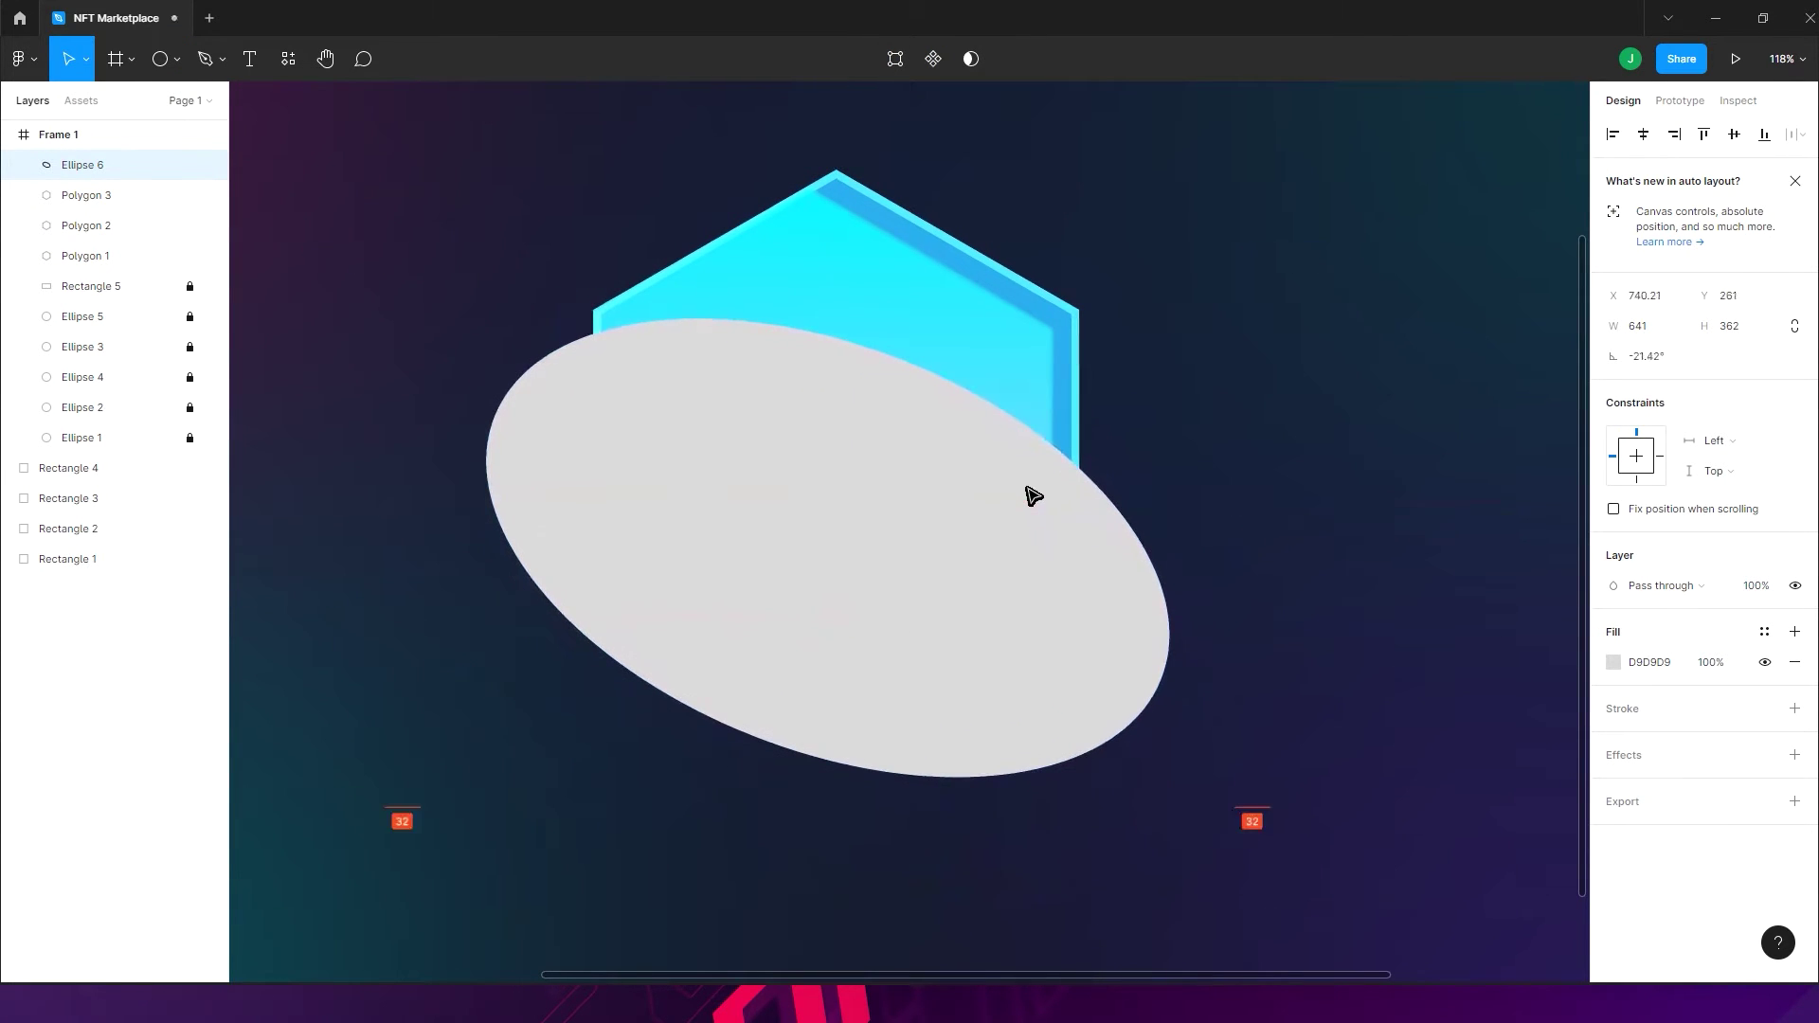
# - Subtract the ellipse from Polygon 3 to leave a curved highlight, and select the result
pyautogui.keyDown('shift'); pyautogui.click(917, 269); pyautogui.keyUp('shift')
pyautogui.click(988, 63)
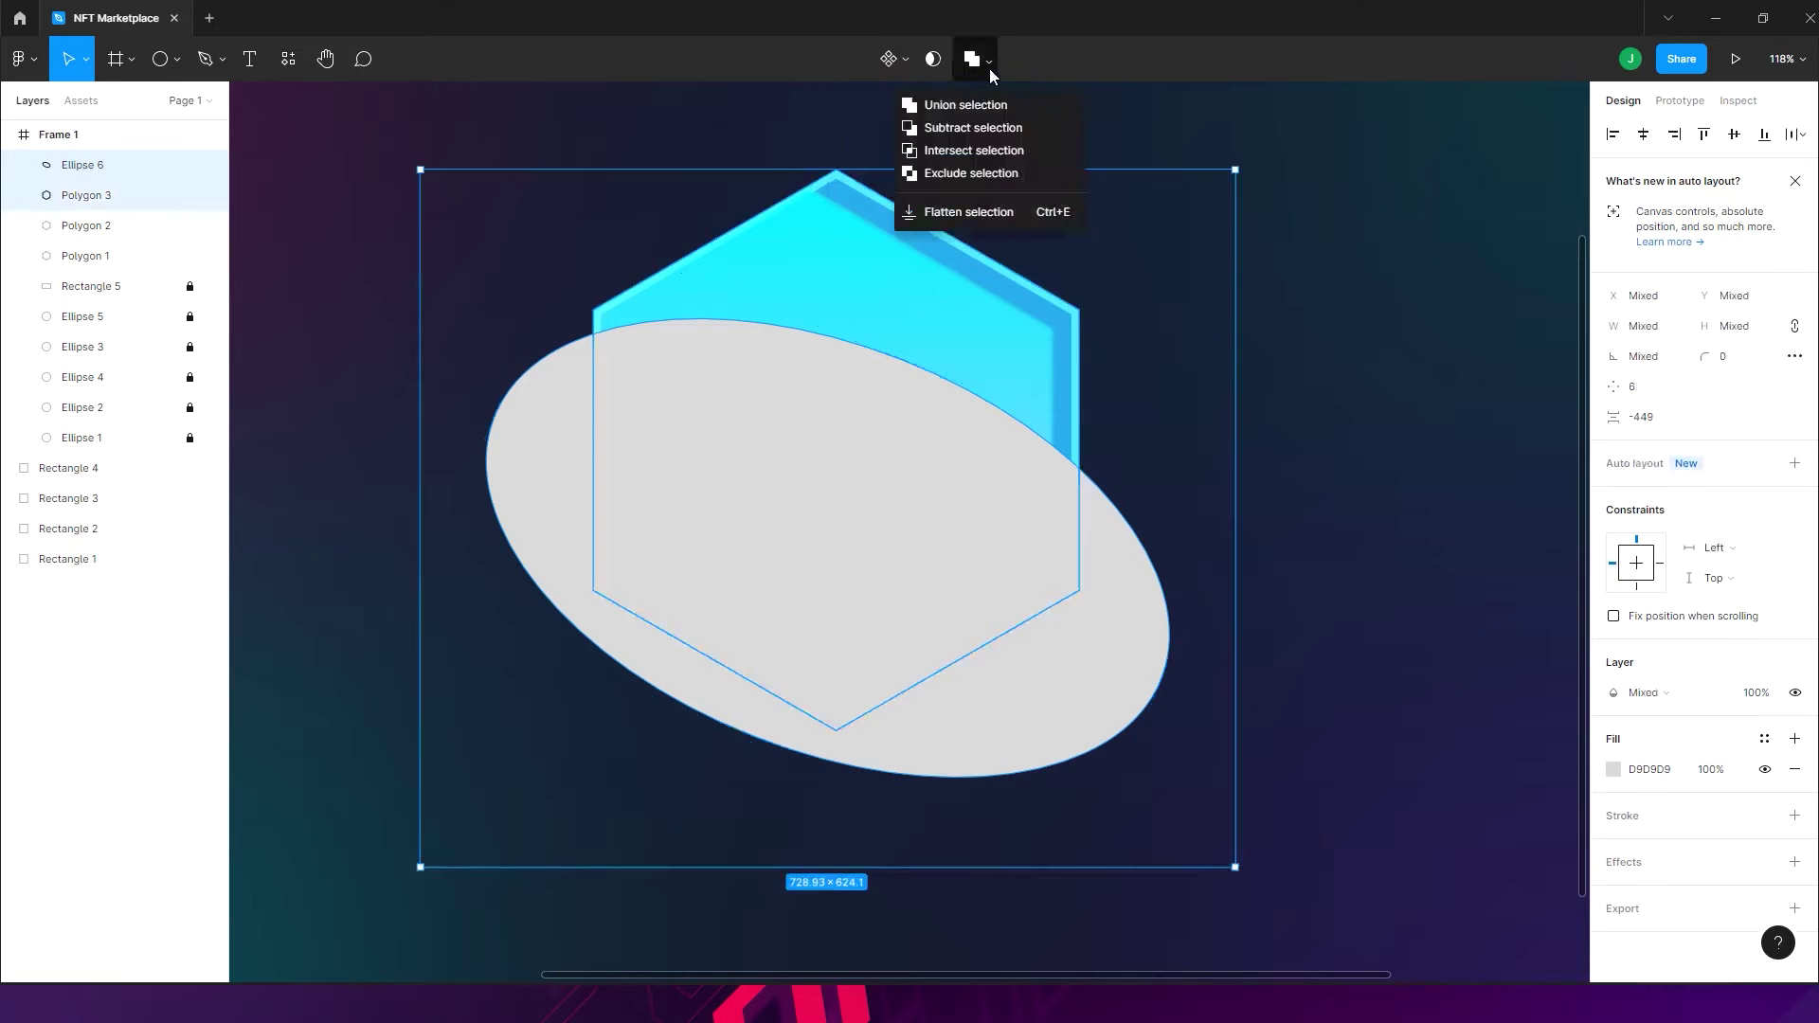
pyautogui.click(950, 132)
pyautogui.click(1201, 464)
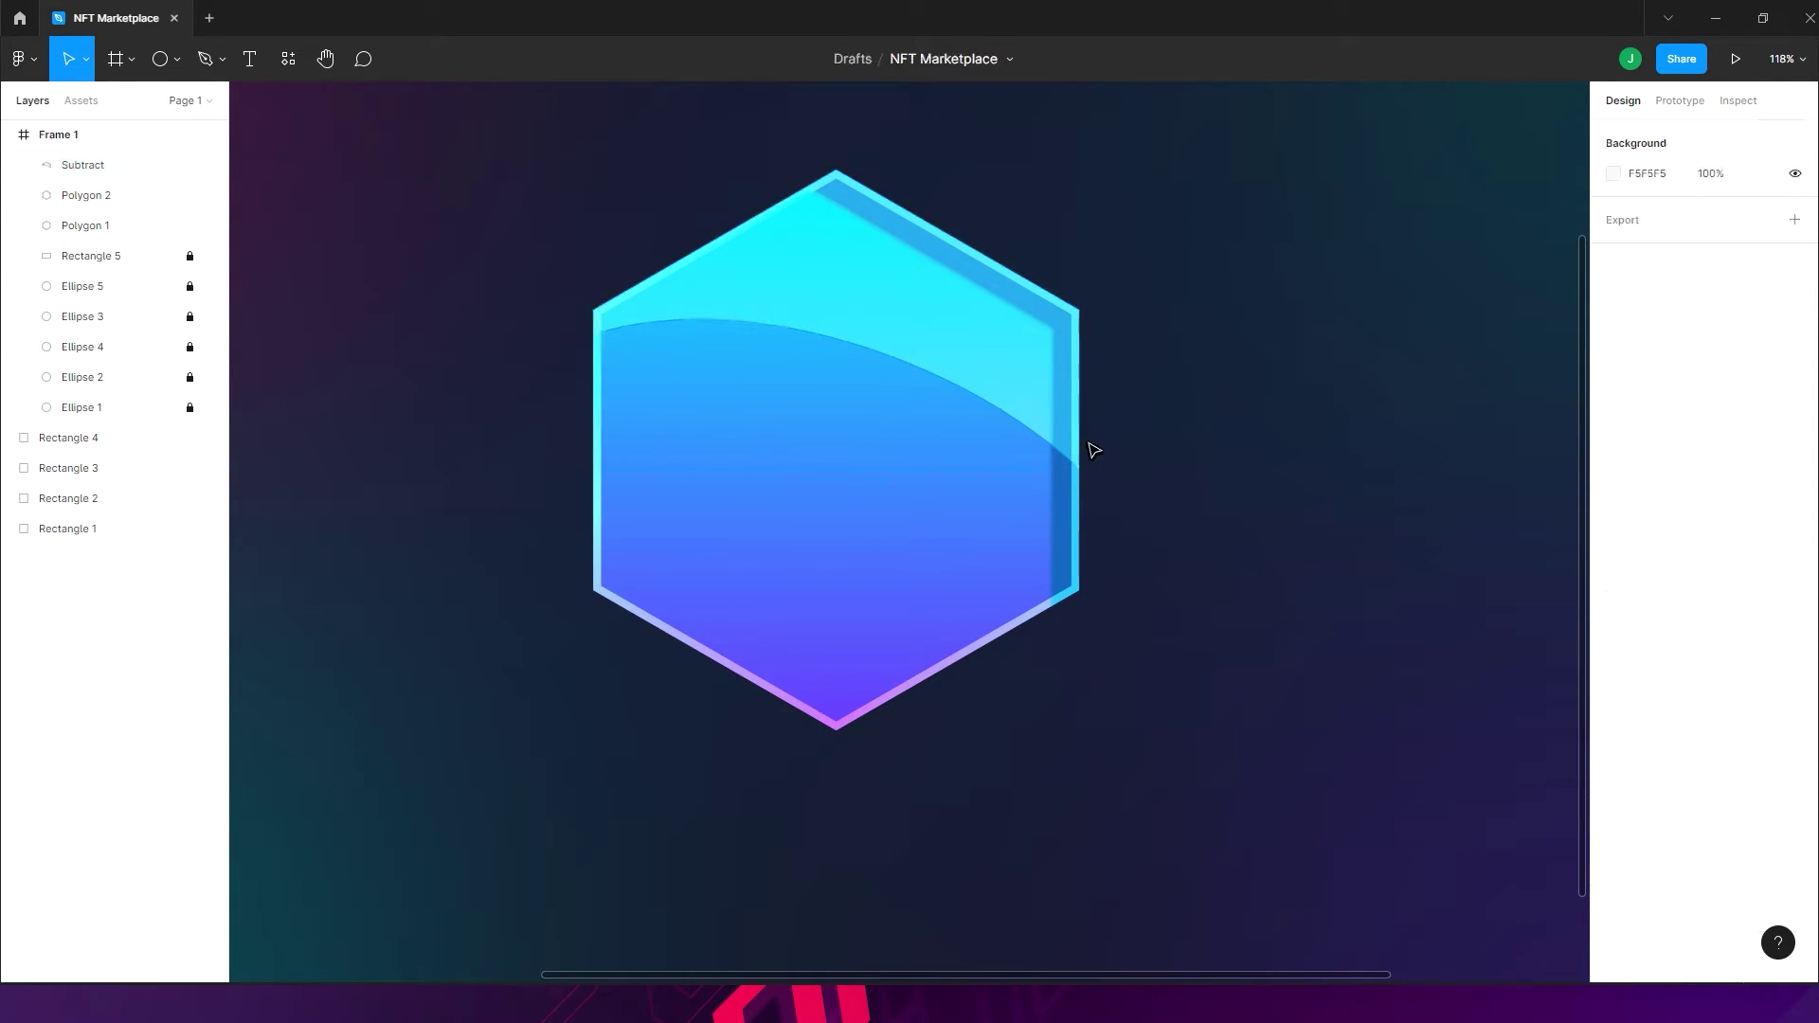
pyautogui.click(1023, 413)
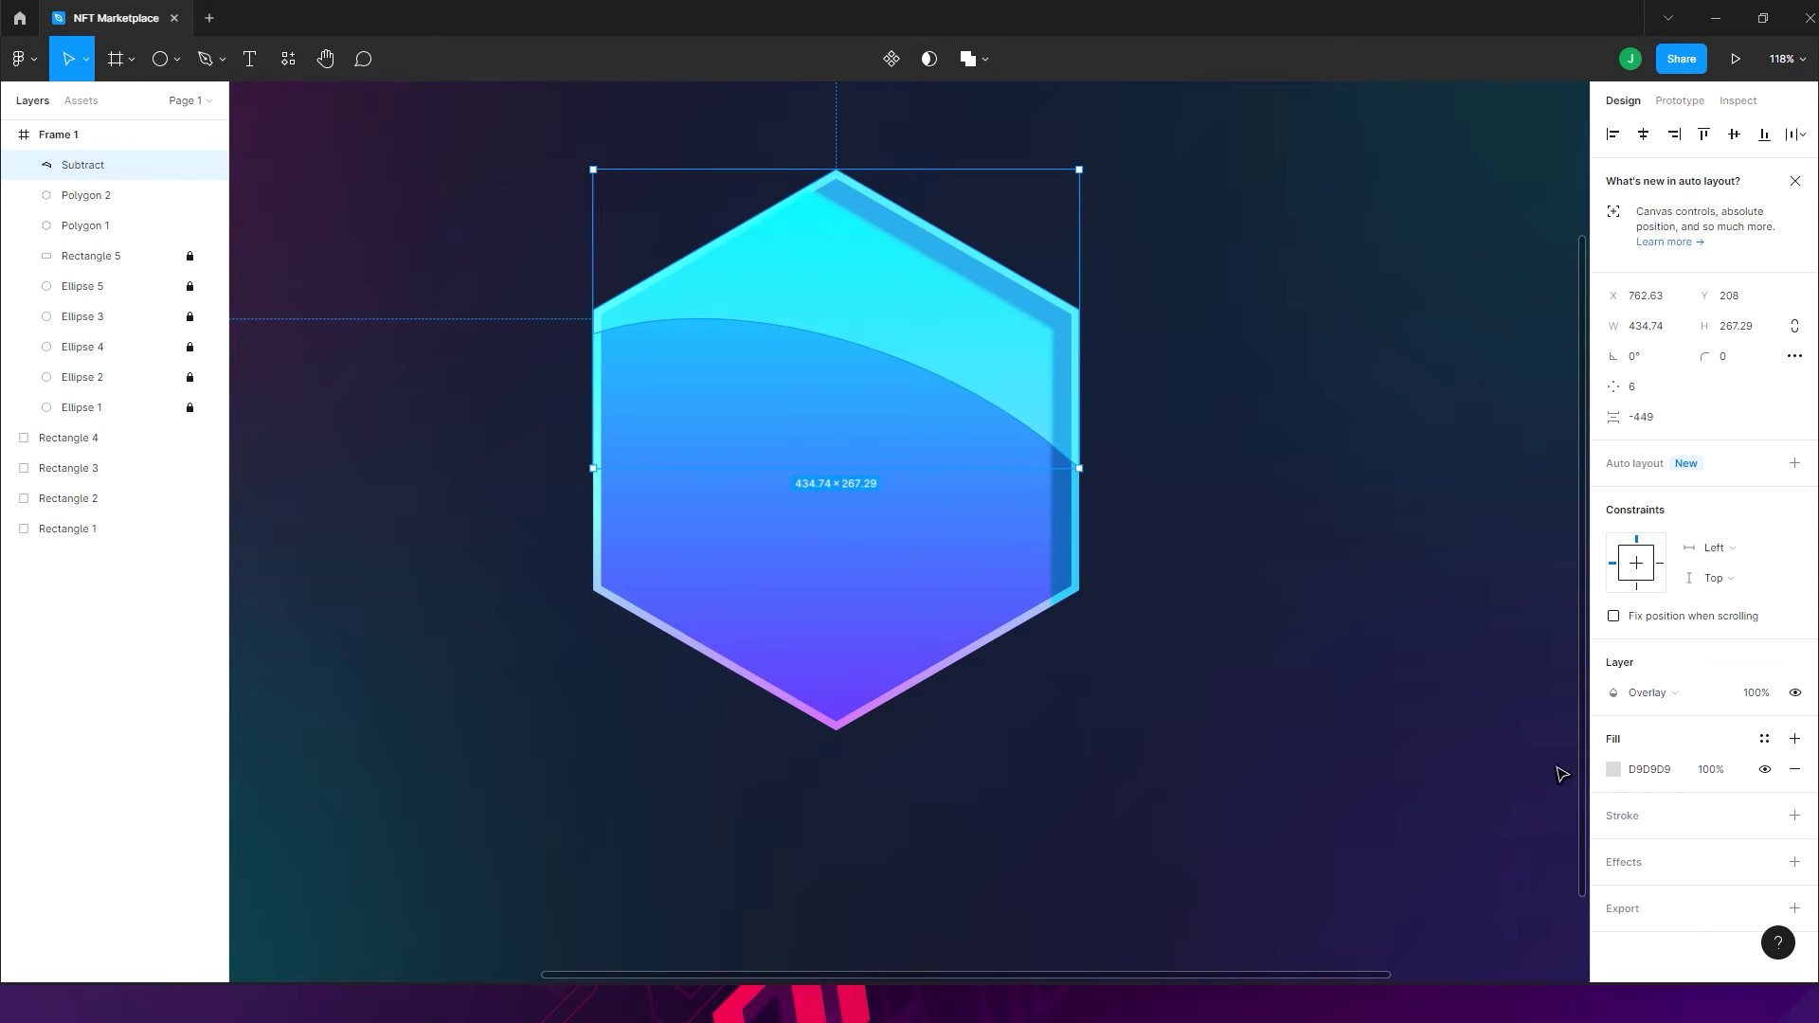
# - Change the Subtract highlight's fill from solid to a linear gradient
pyautogui.click(1614, 769)
pyautogui.click(1390, 490)
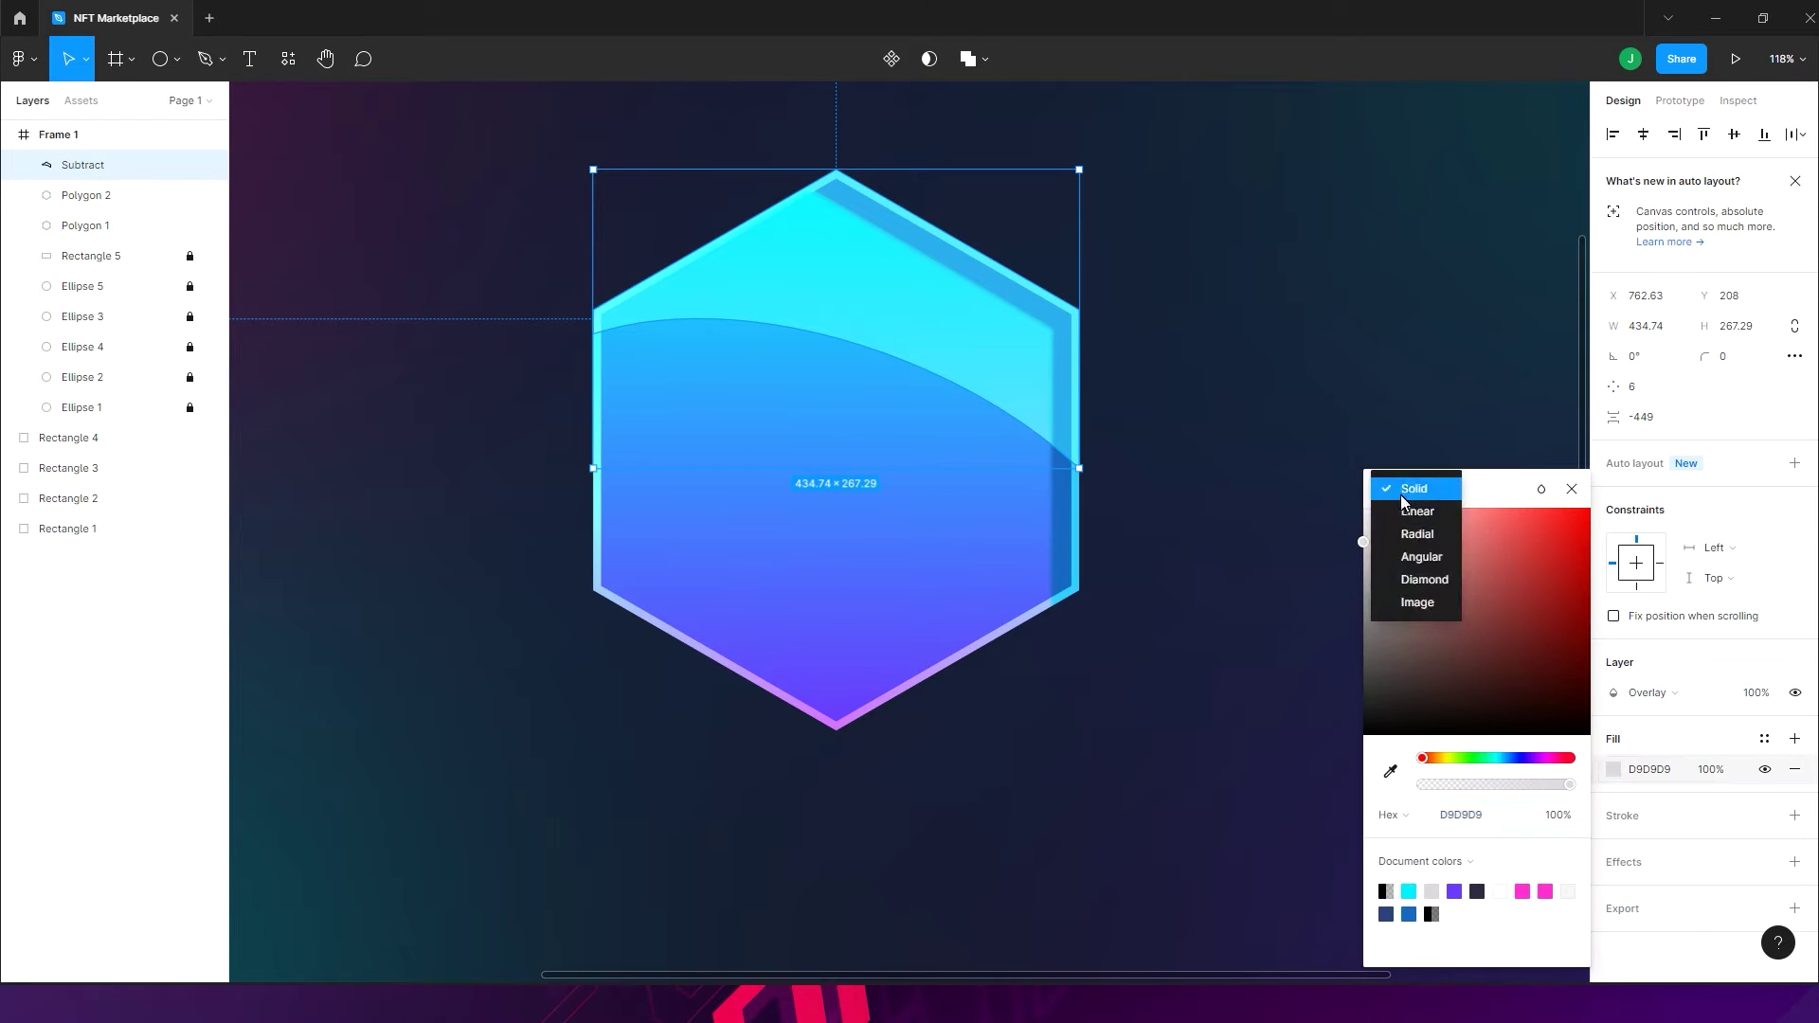
pyautogui.click(1406, 511)
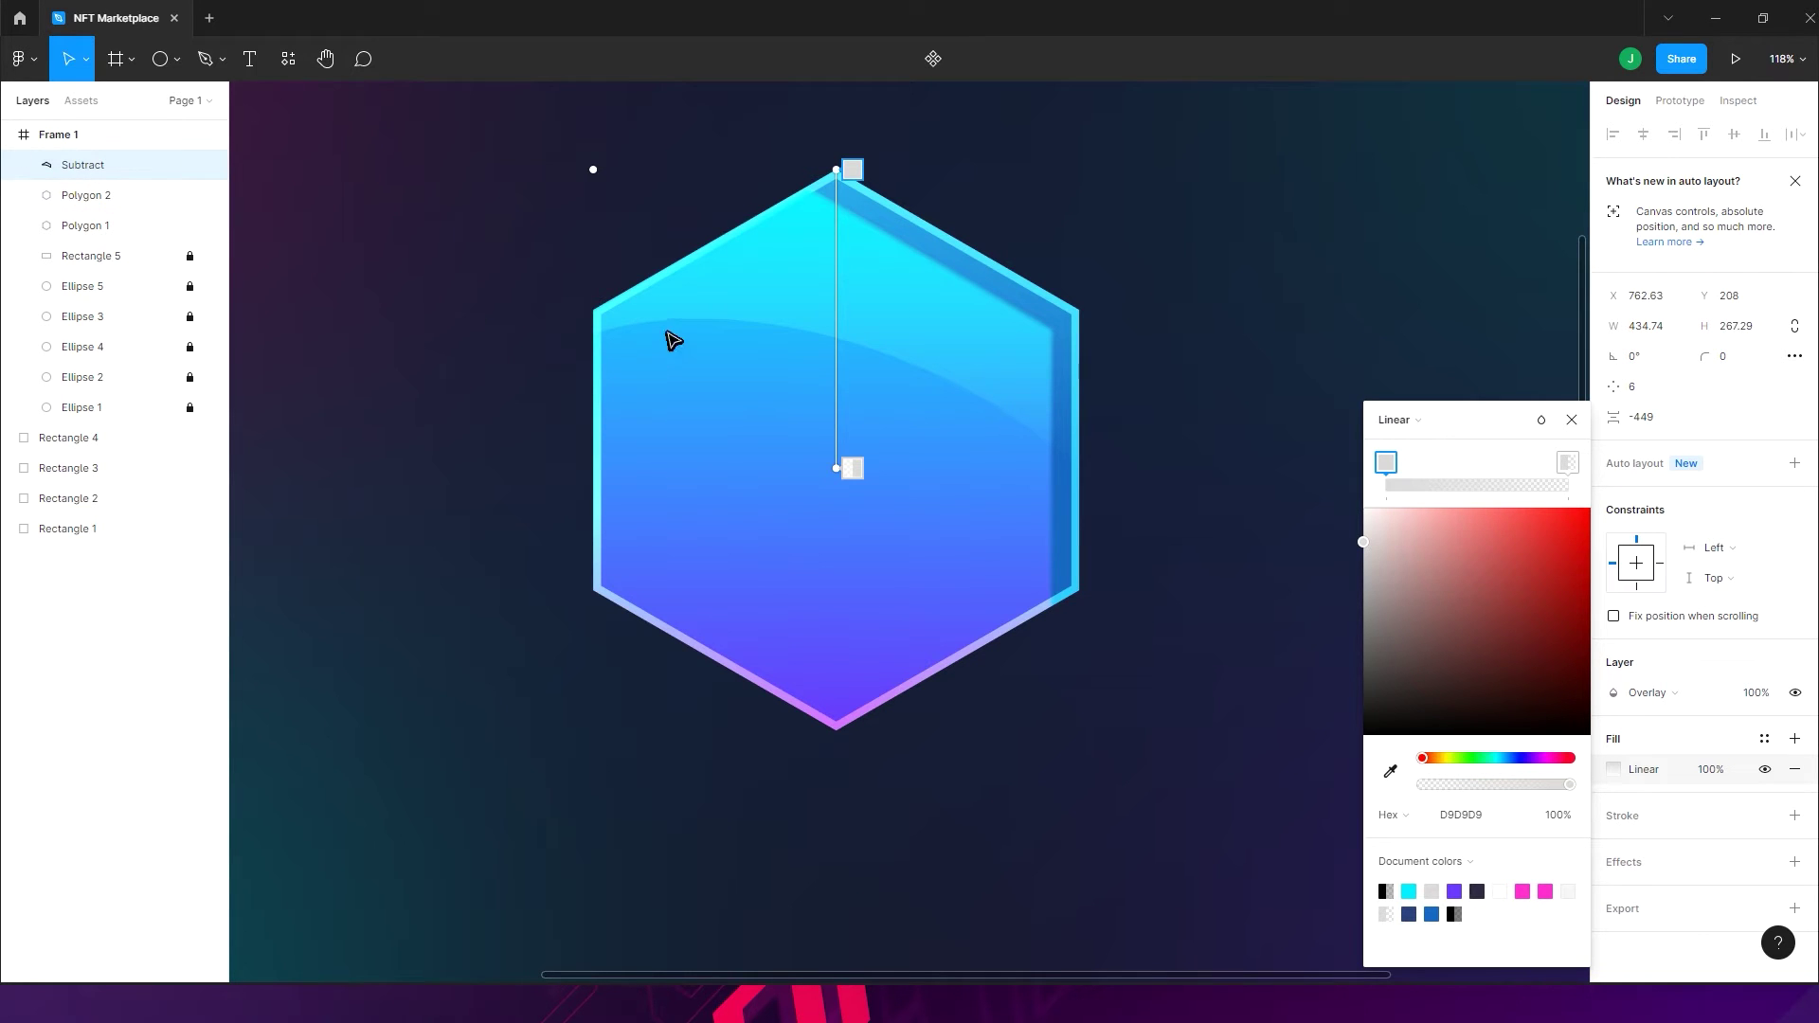
# - Move Ellipse 6 lower within Subtract, then select the layers from Subtract to Polygon 1
pyautogui.click(23, 169)
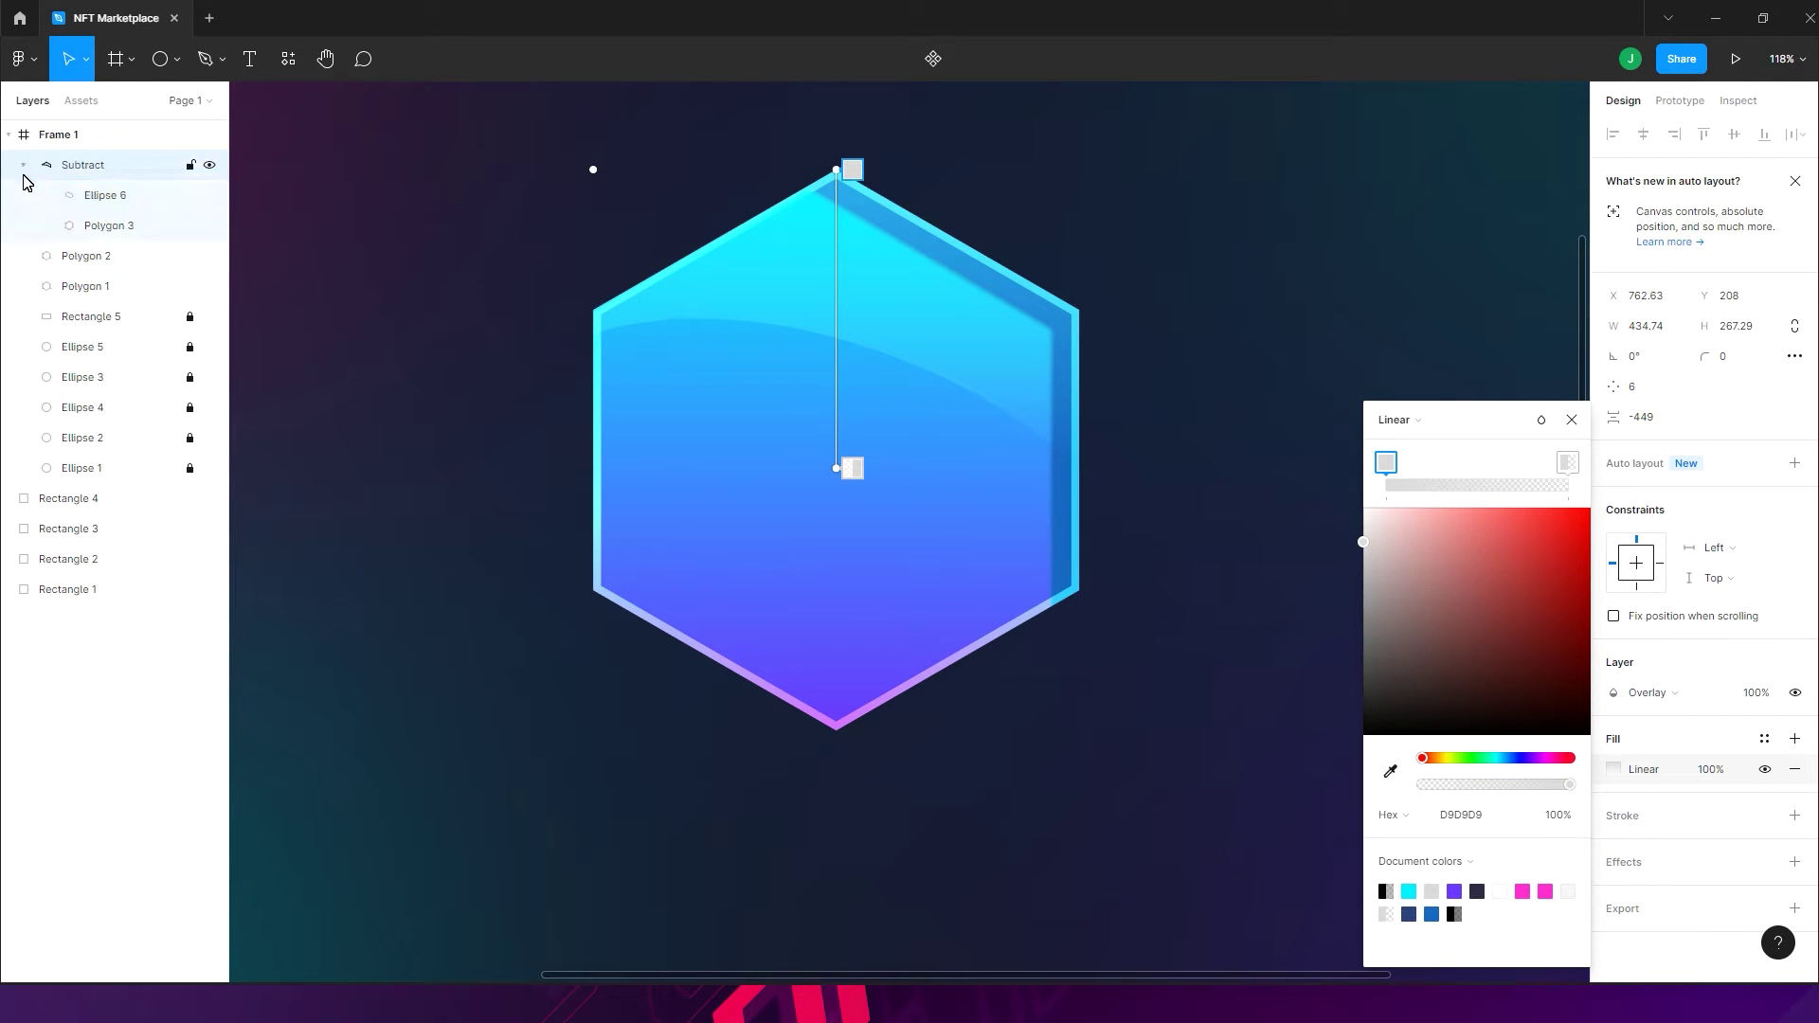
pyautogui.click(95, 225)
pyautogui.click(100, 195)
pyautogui.moveTo(670, 394); pyautogui.dragTo(657, 492)
pyautogui.click(81, 173)
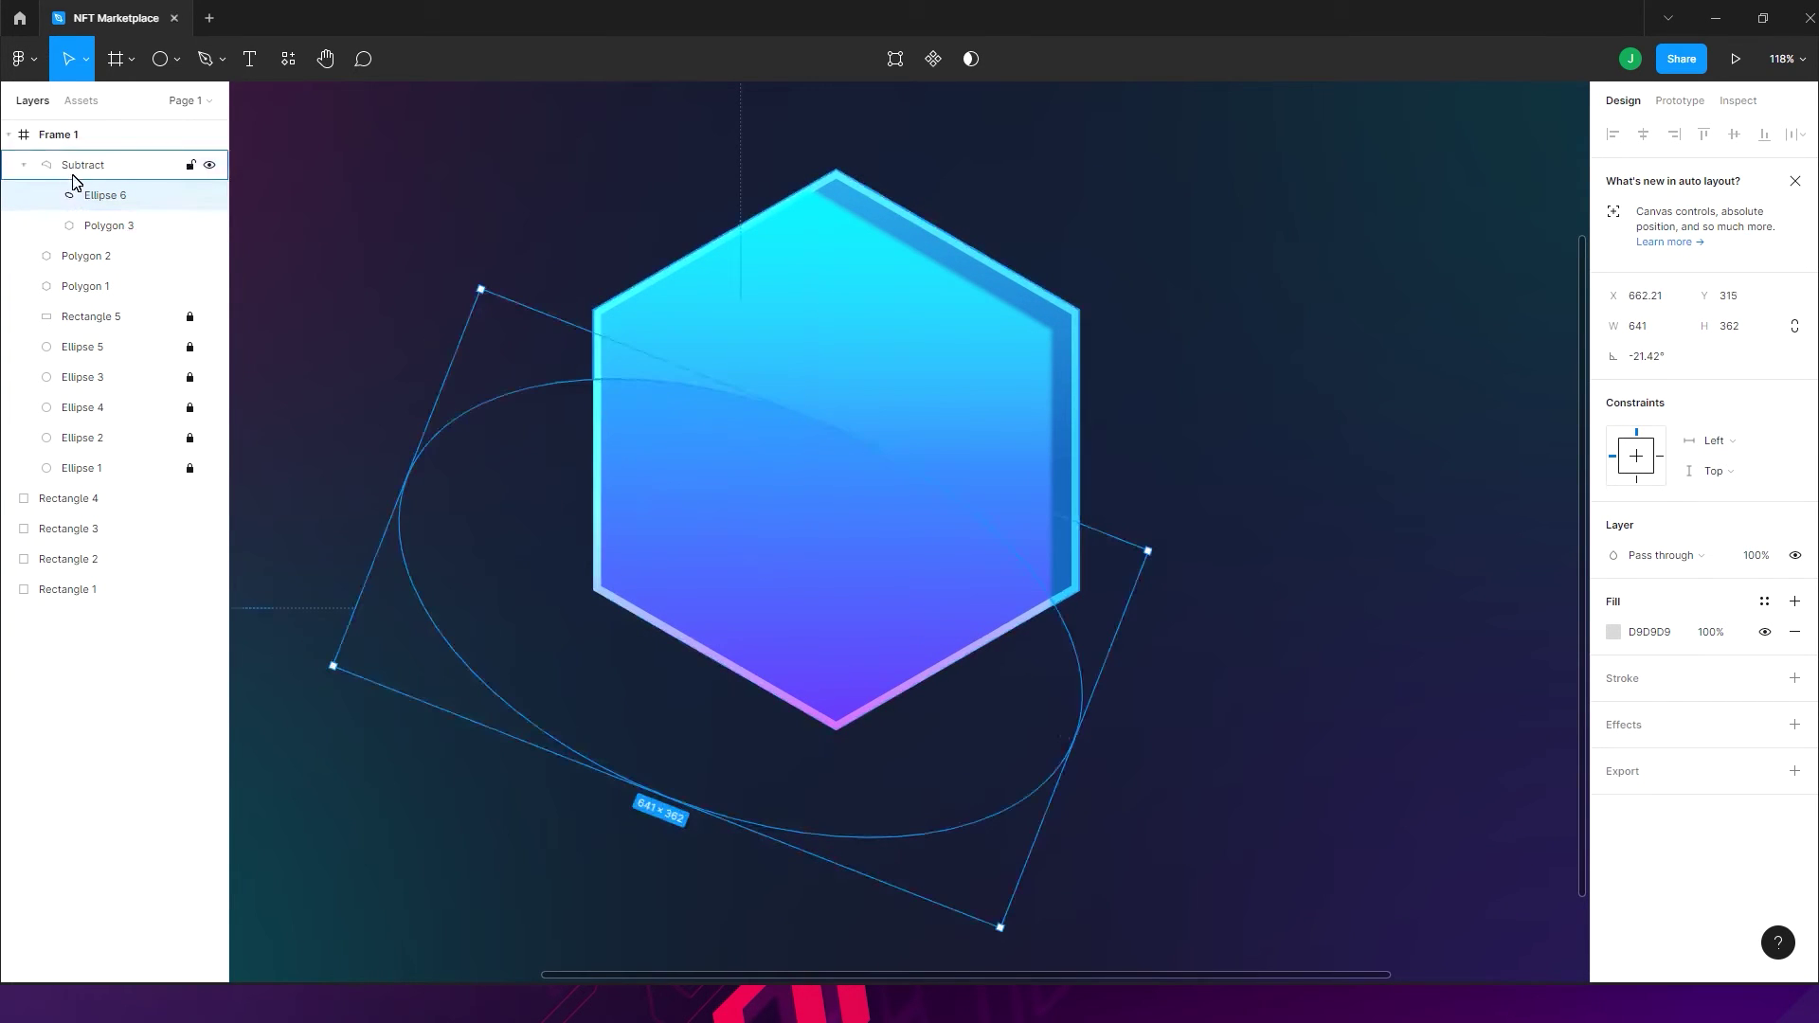
pyautogui.click(23, 166)
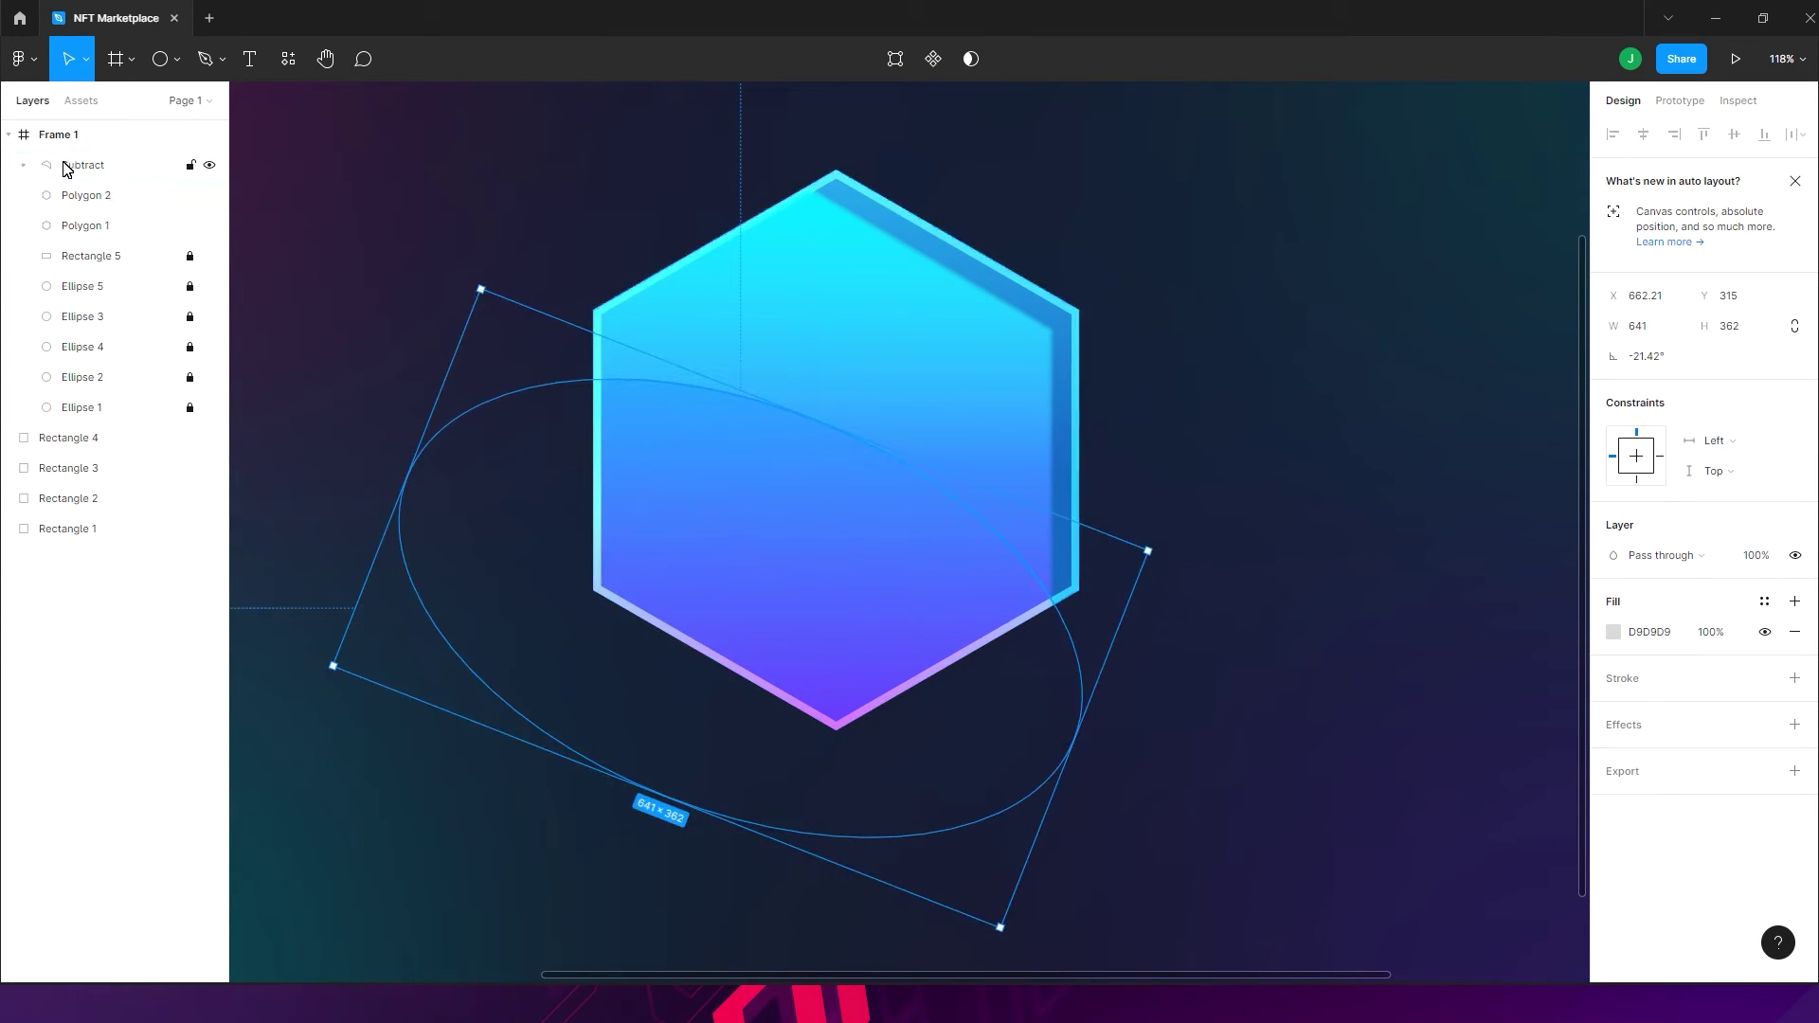
pyautogui.click(428, 228)
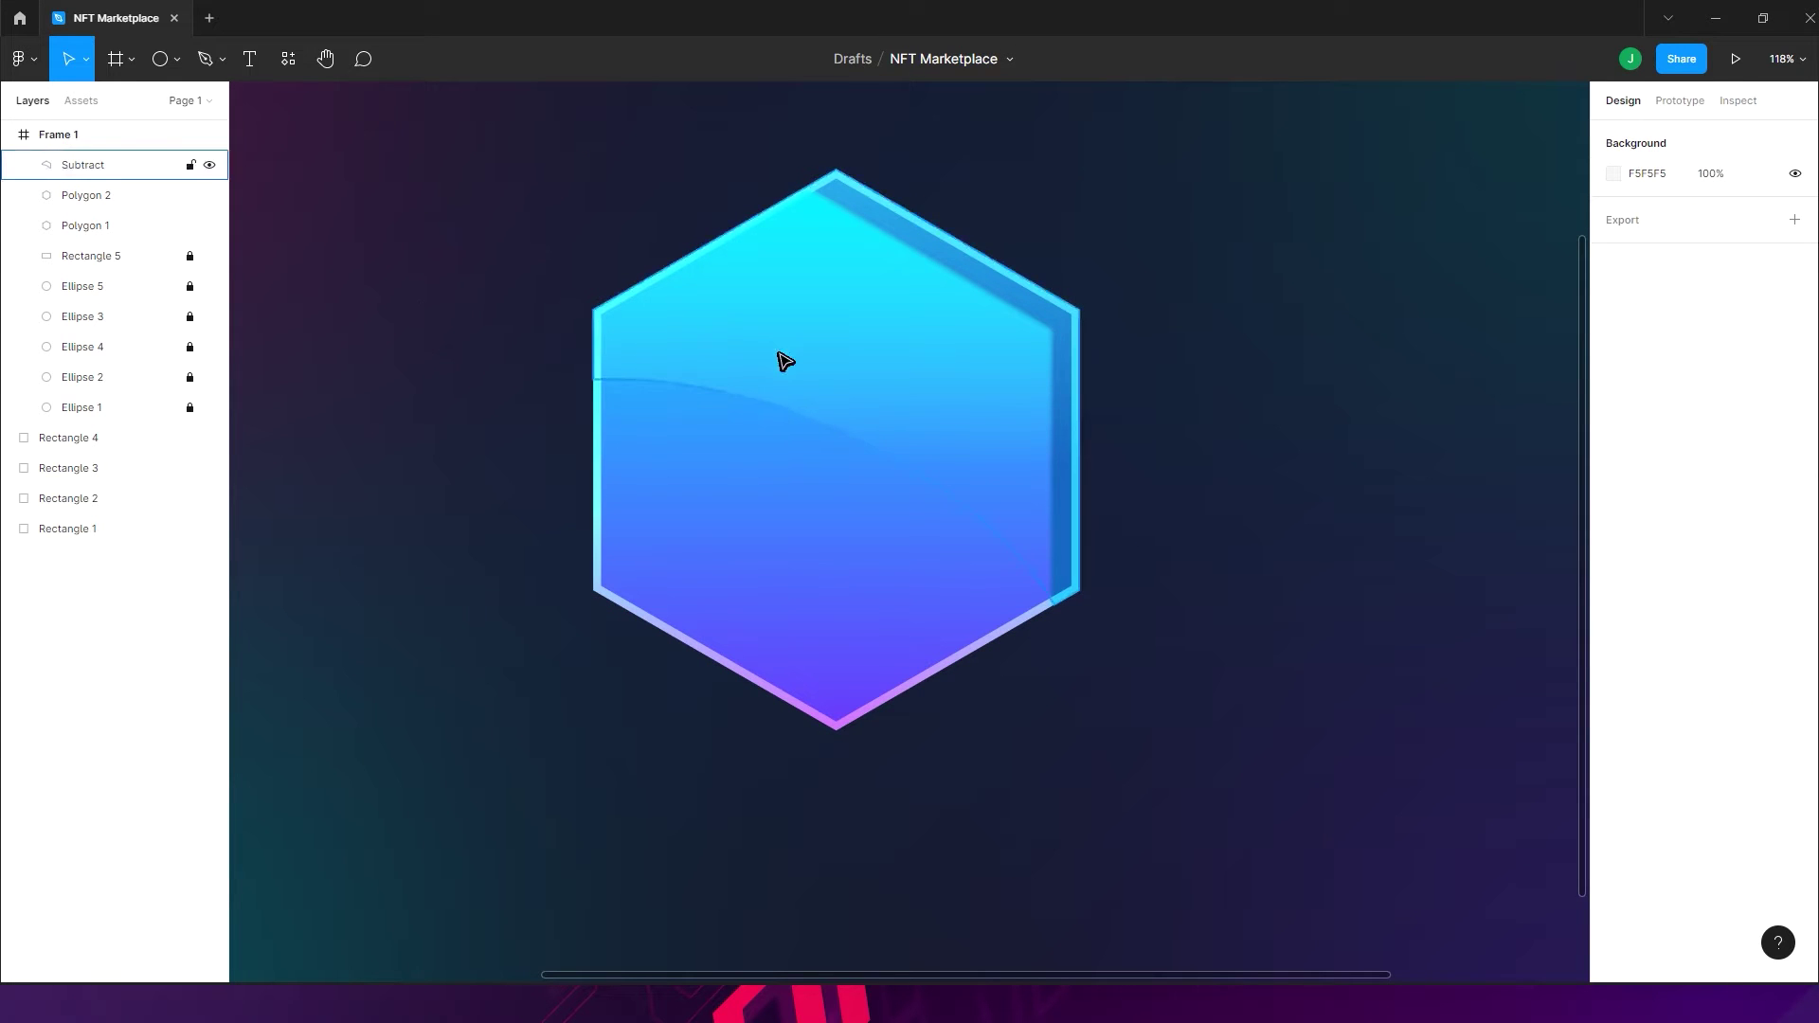
pyautogui.click(86, 167)
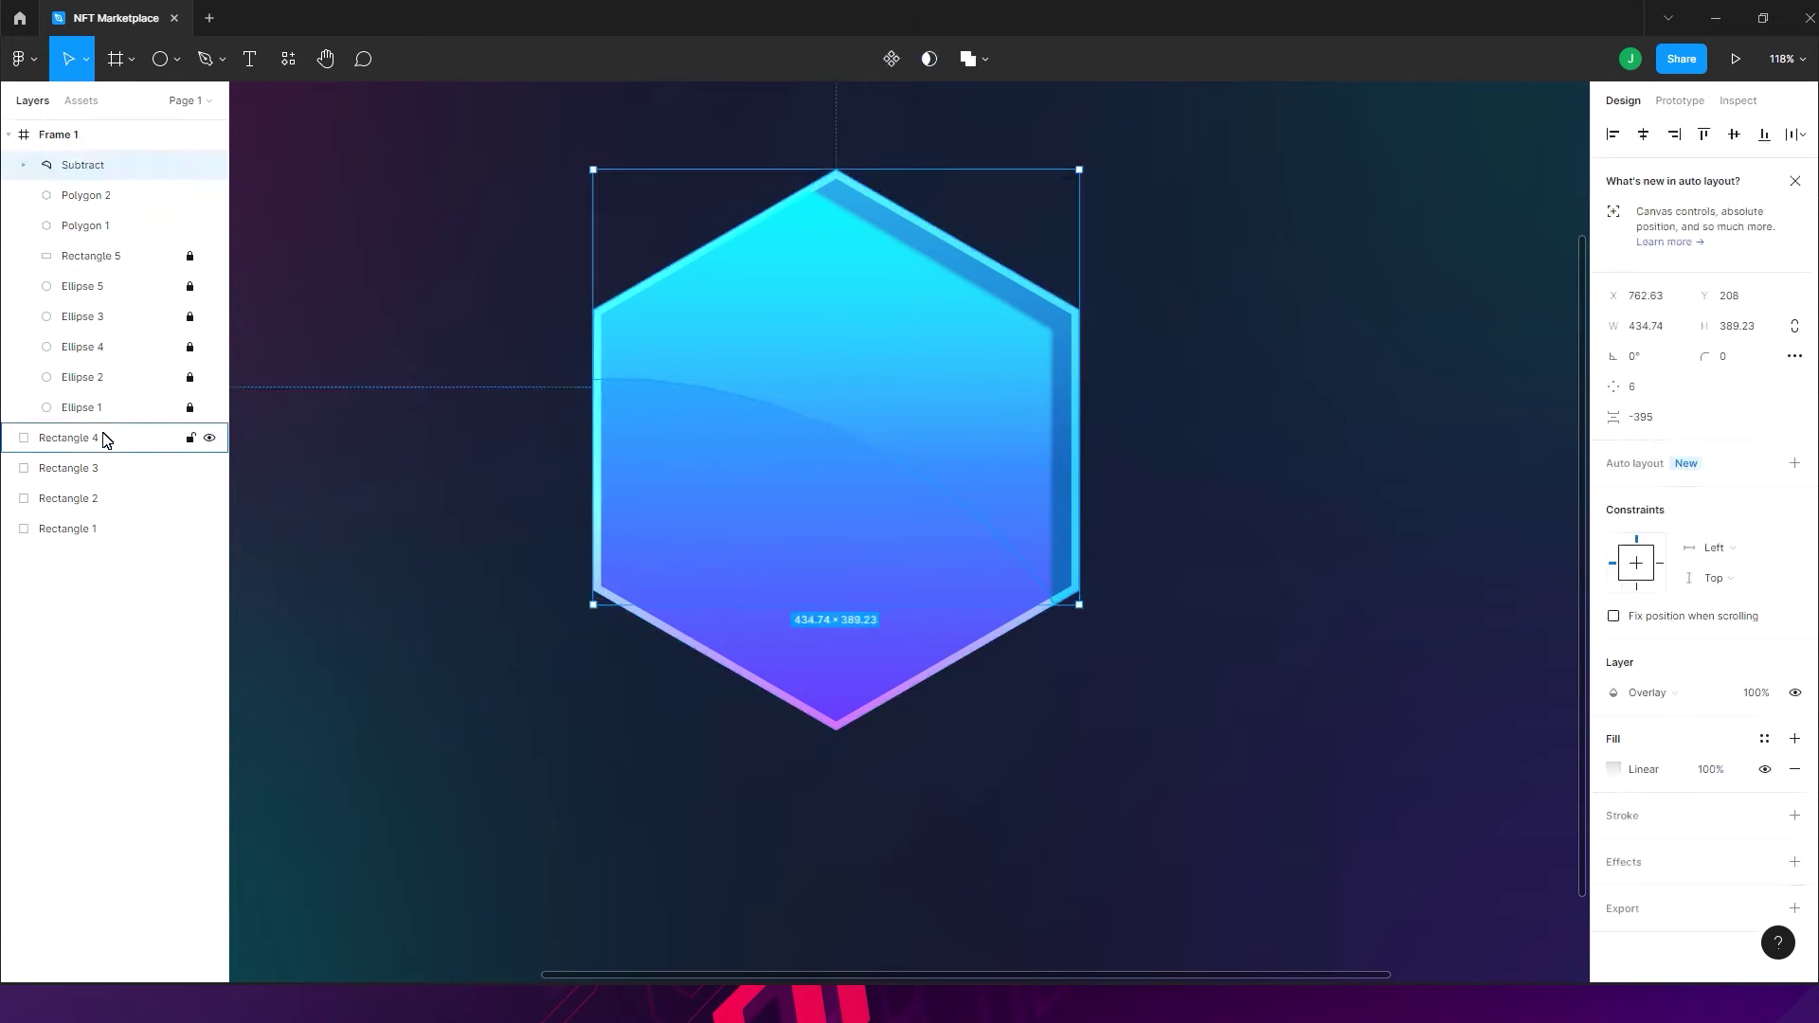
pyautogui.keyDown('shift'); pyautogui.click(92, 228); pyautogui.keyUp('shift')
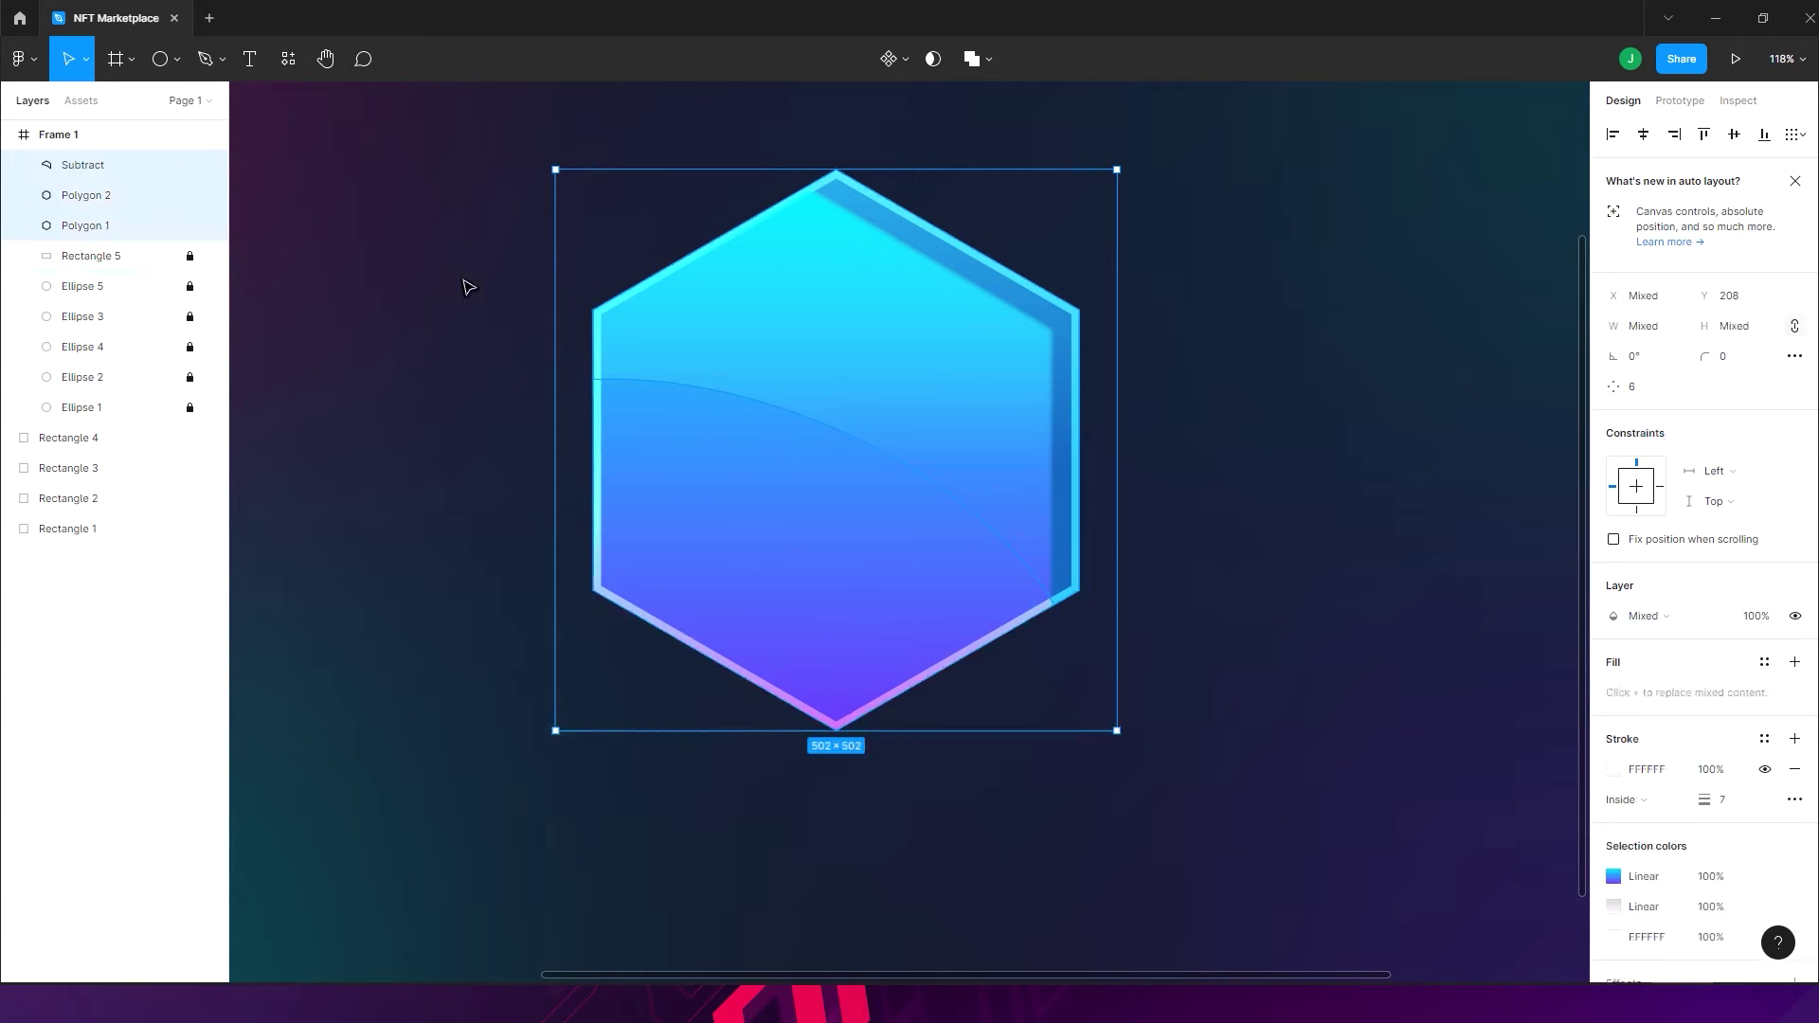
# - Group the badge layers as Group 1, place a duplicate Group 2 to its left, and open command search
pyautogui.hotkey('ctrl', 'g')
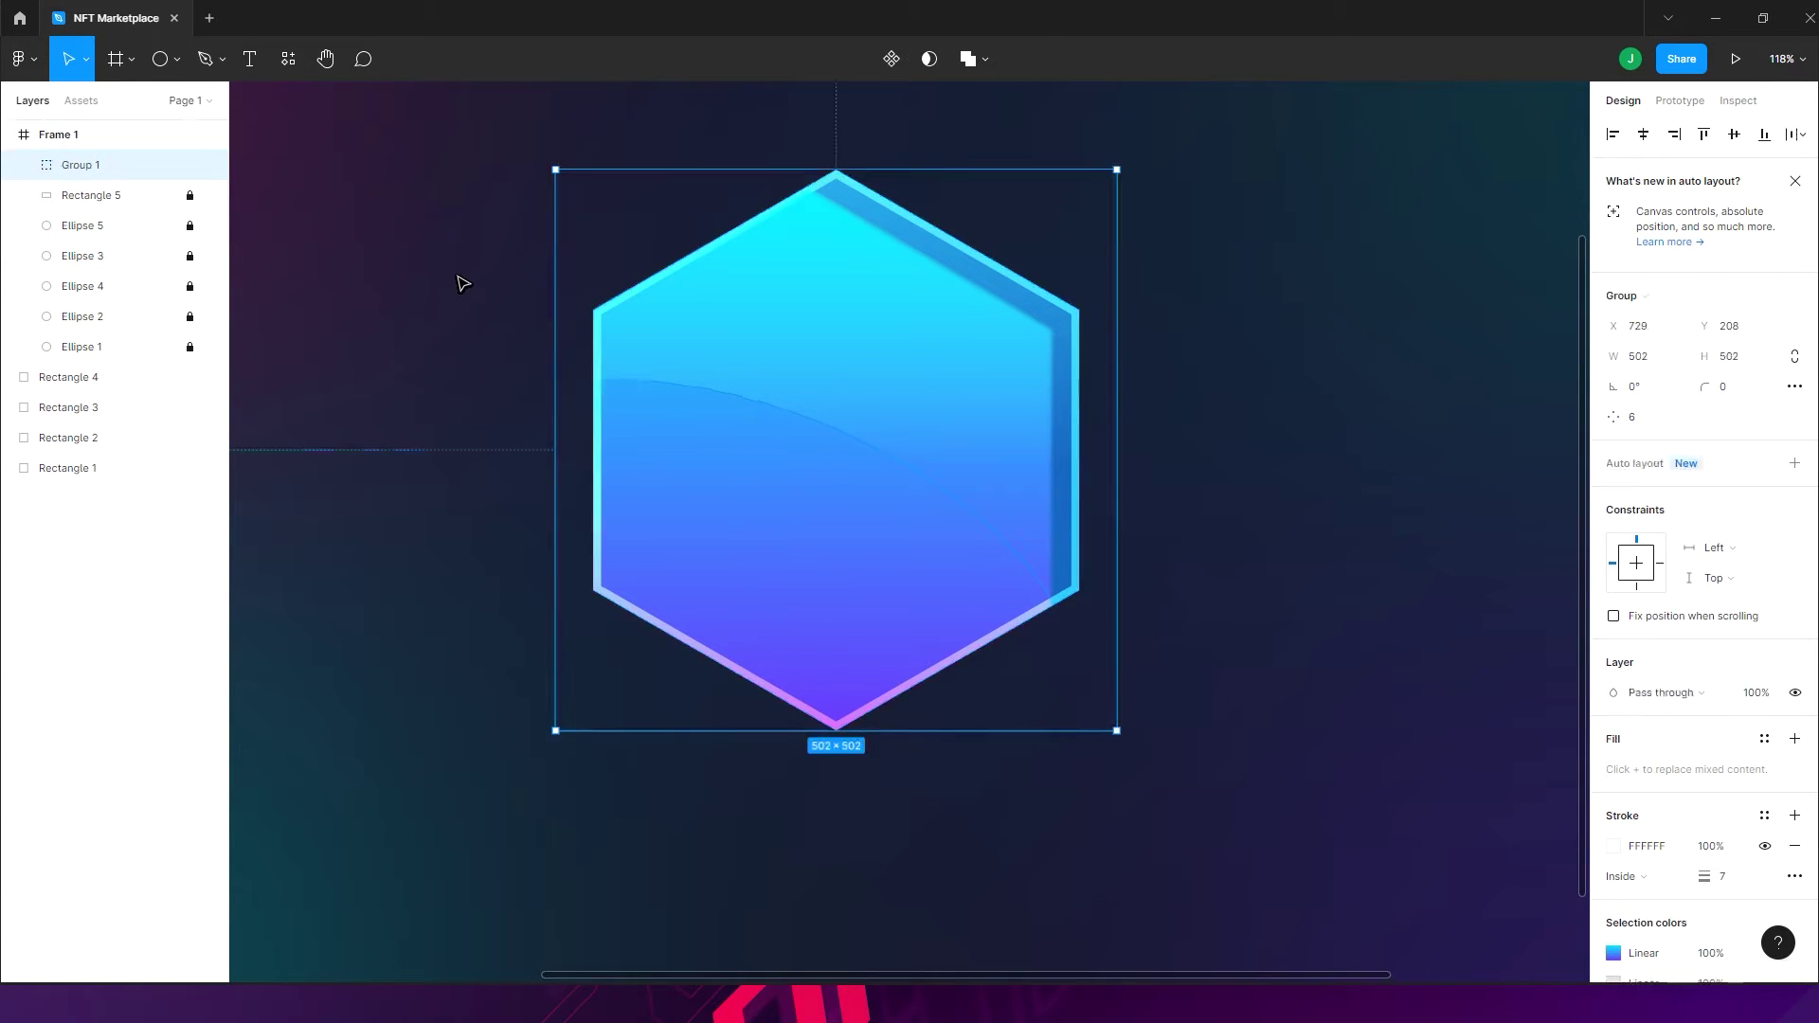
pyautogui.press('-')
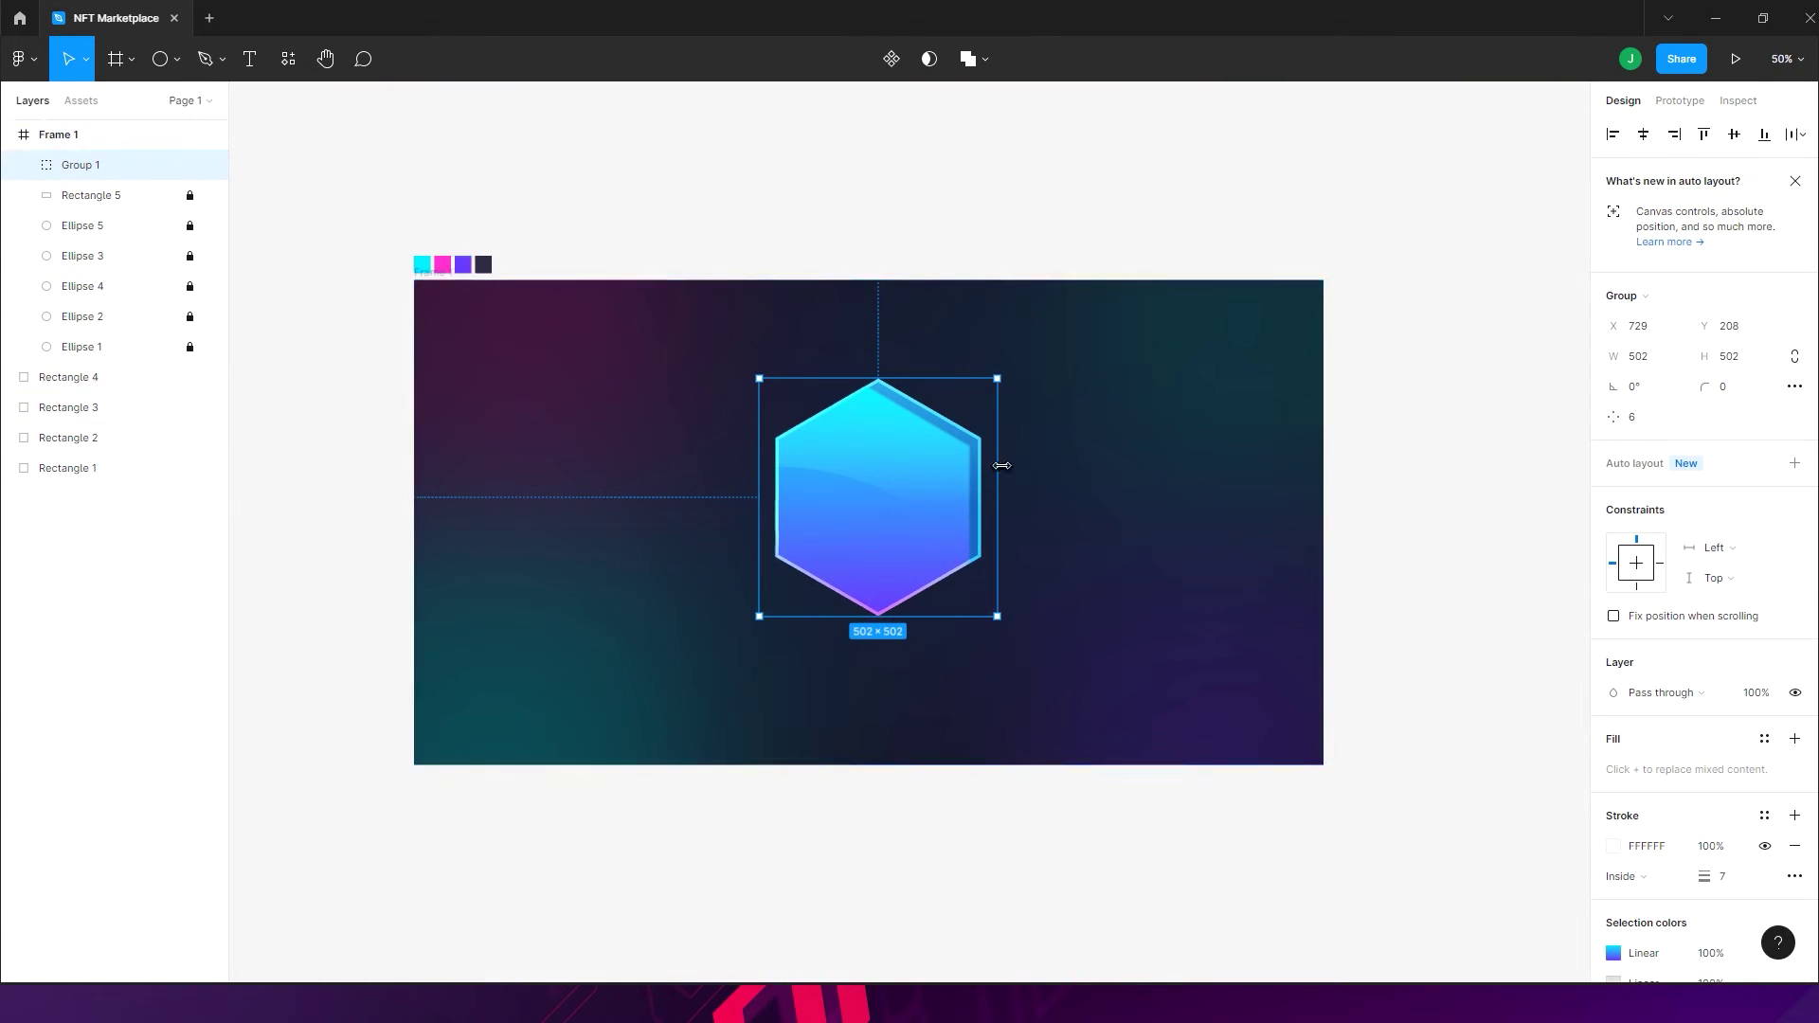
pyautogui.moveTo(878, 527); pyautogui.dragTo(558, 509)
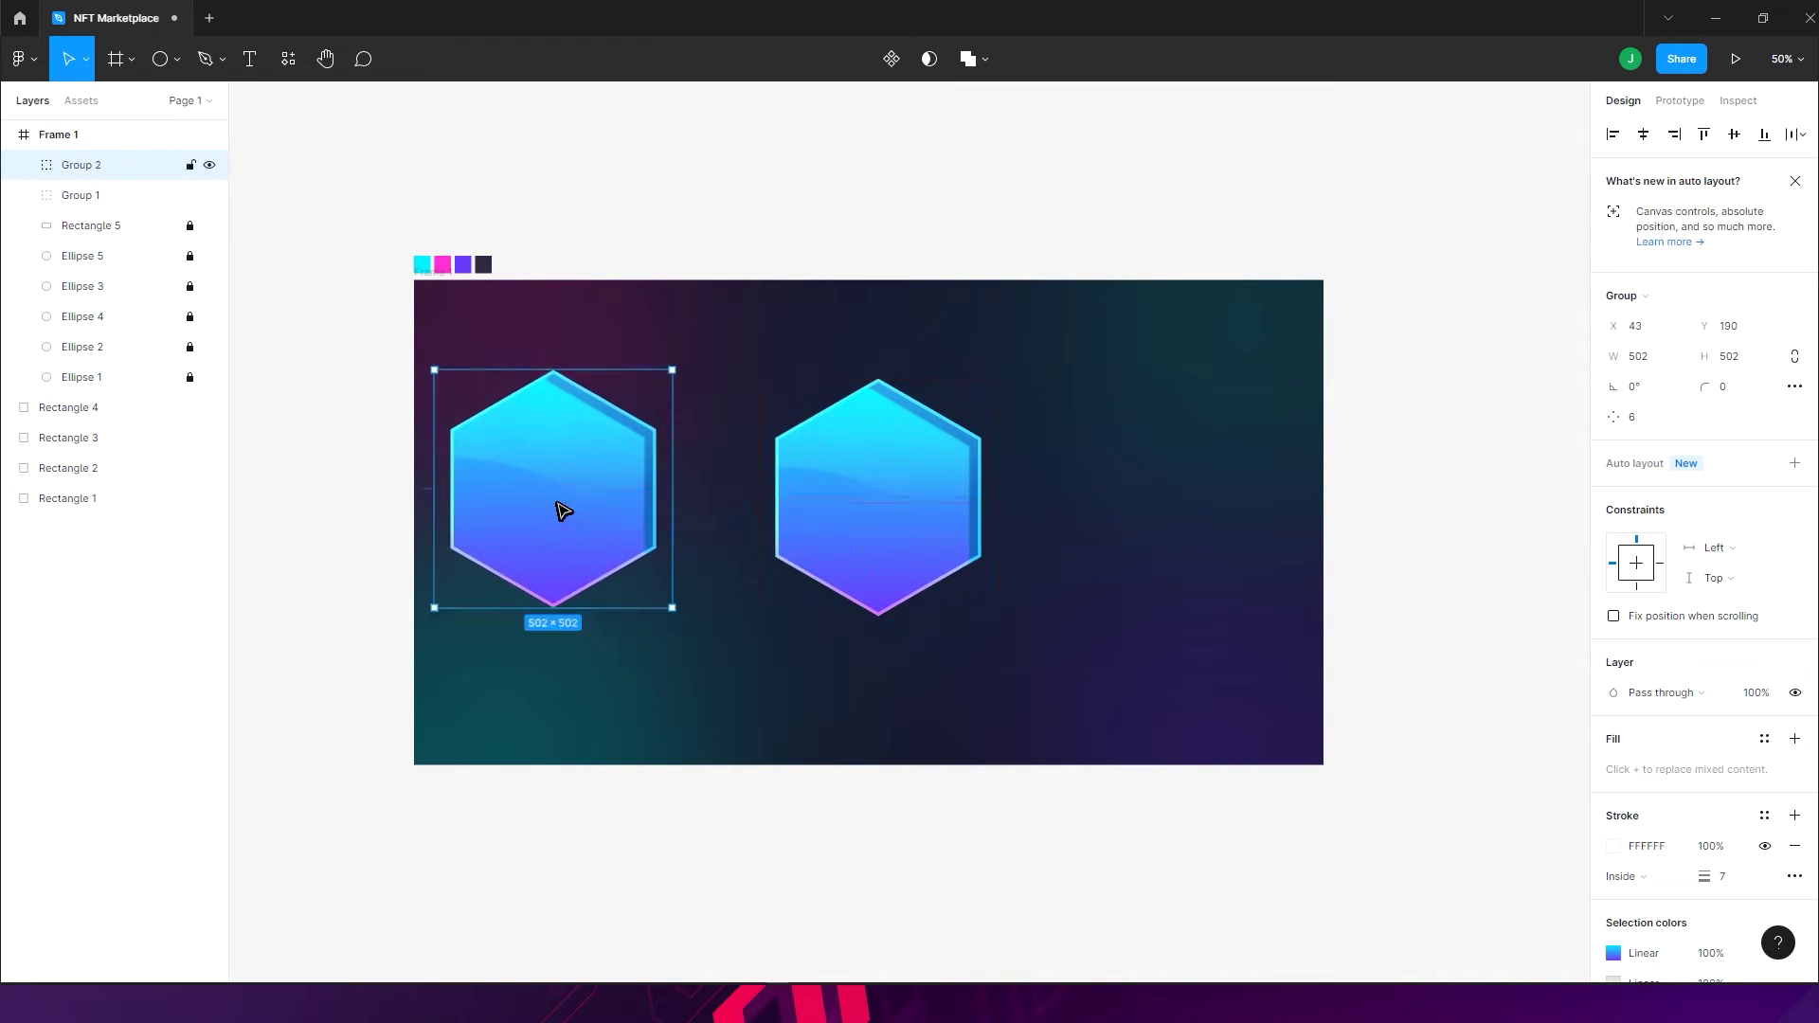
pyautogui.click(820, 513)
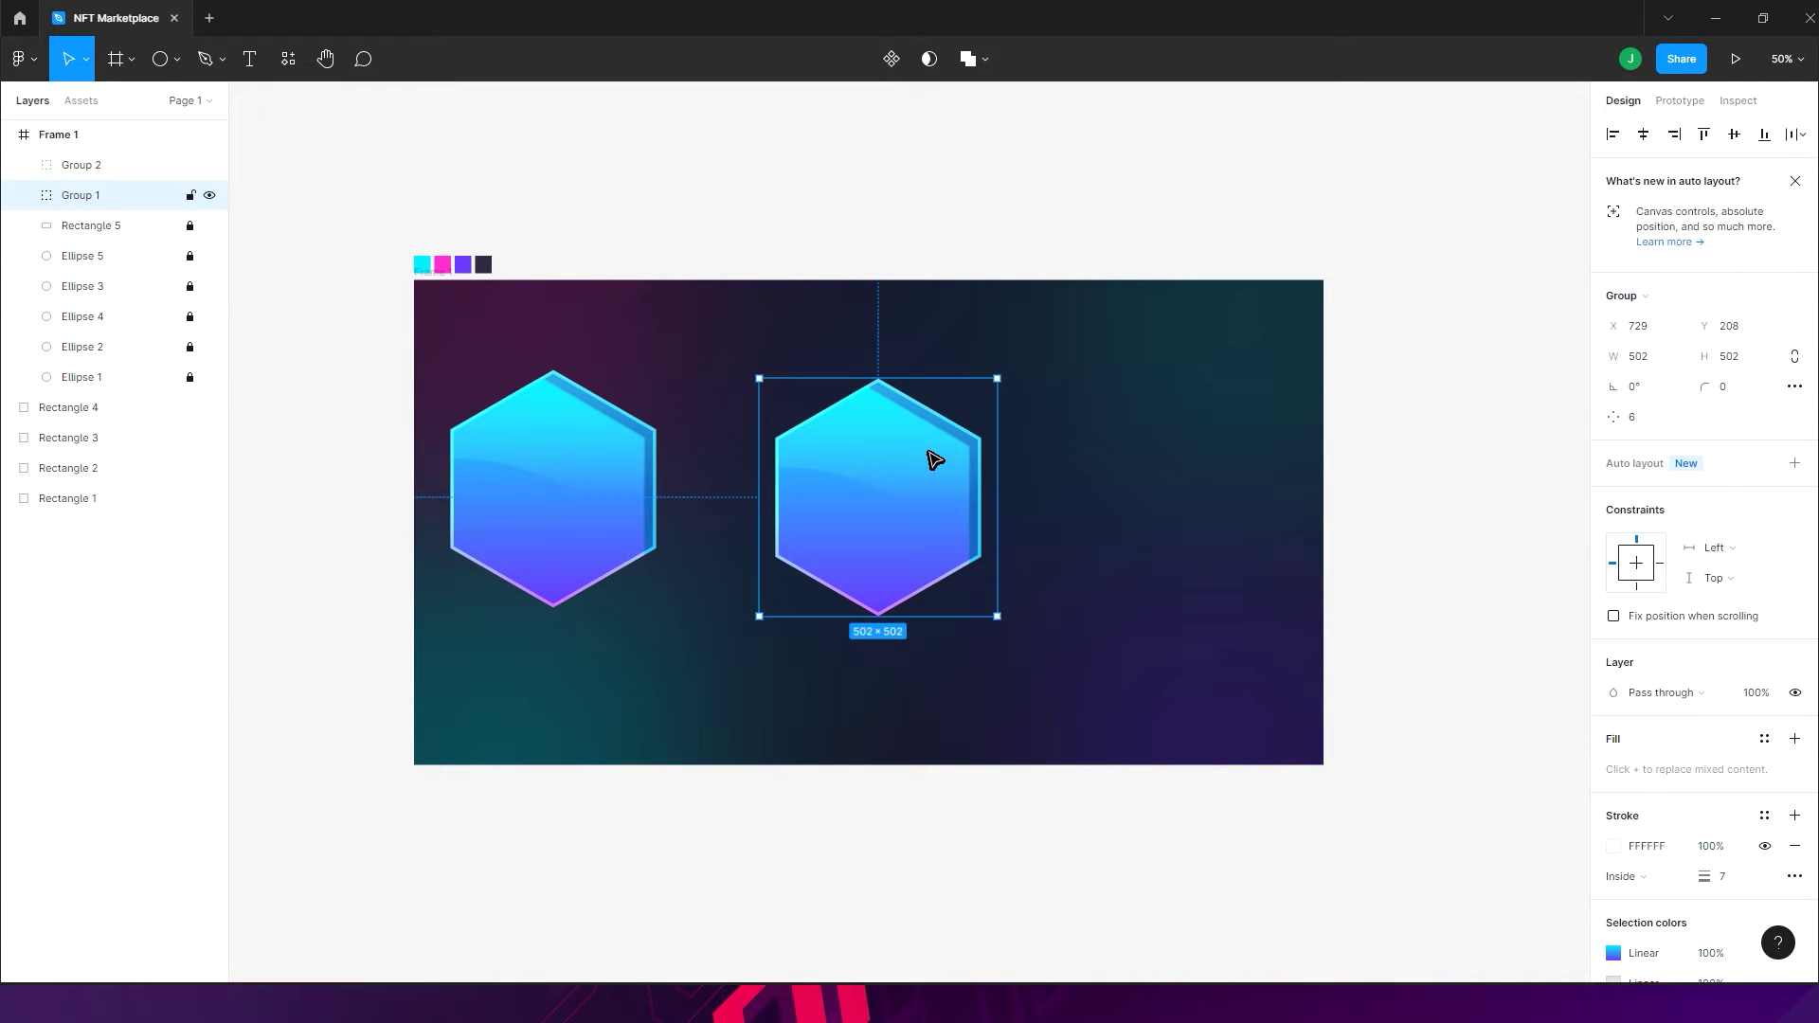
pyautogui.hotkey('ctrl', '/')
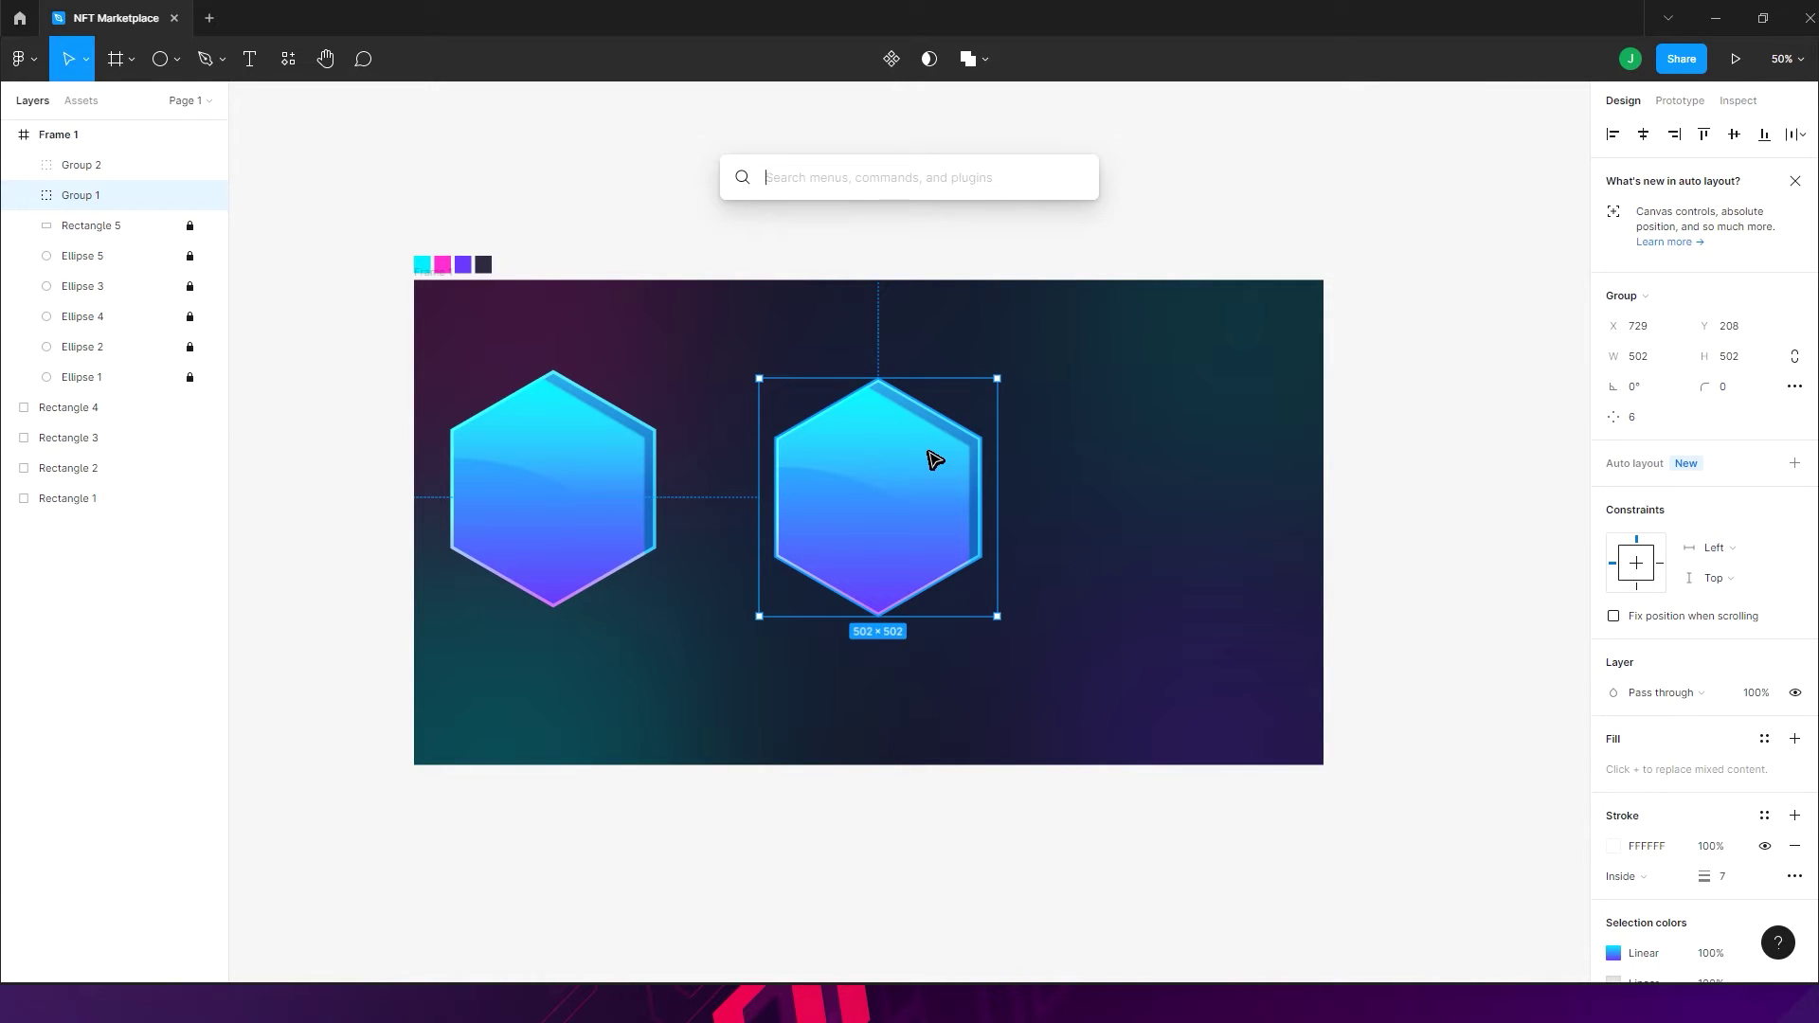
# - Search 'esome' in quick actions to list the Easometric plugin's commands
pyautogui.write('eso')
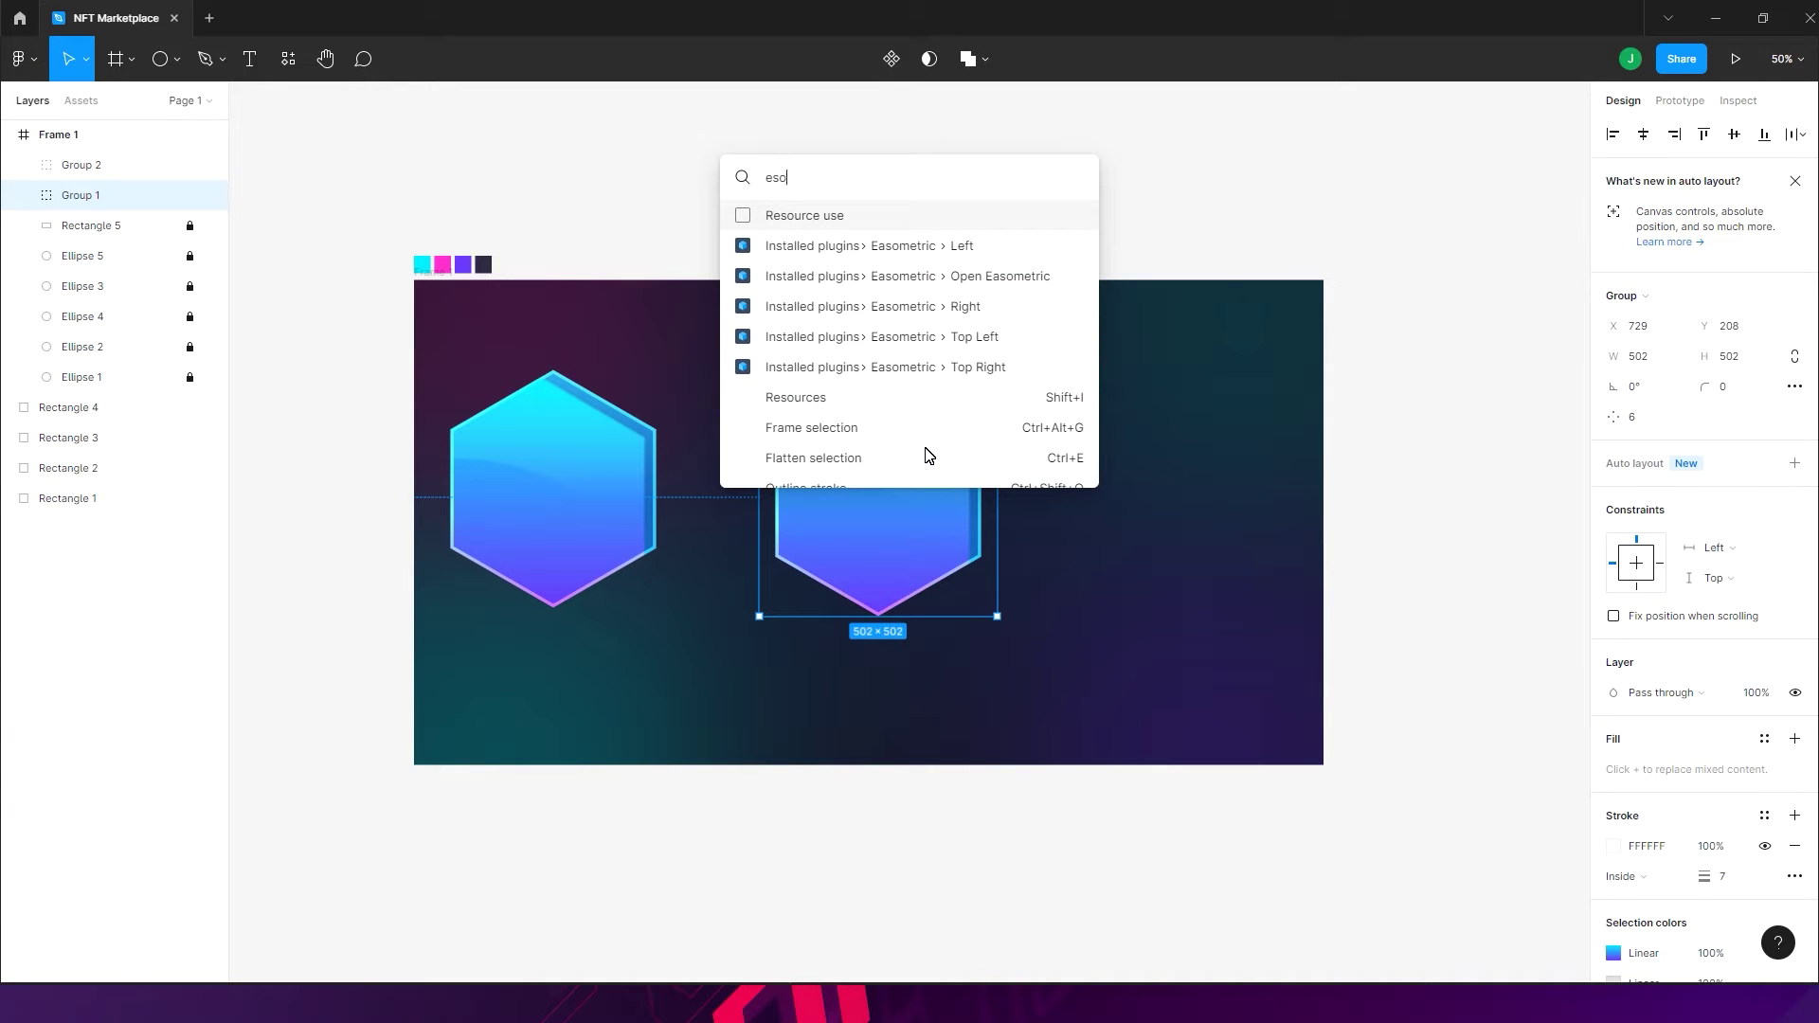
pyautogui.write('met')
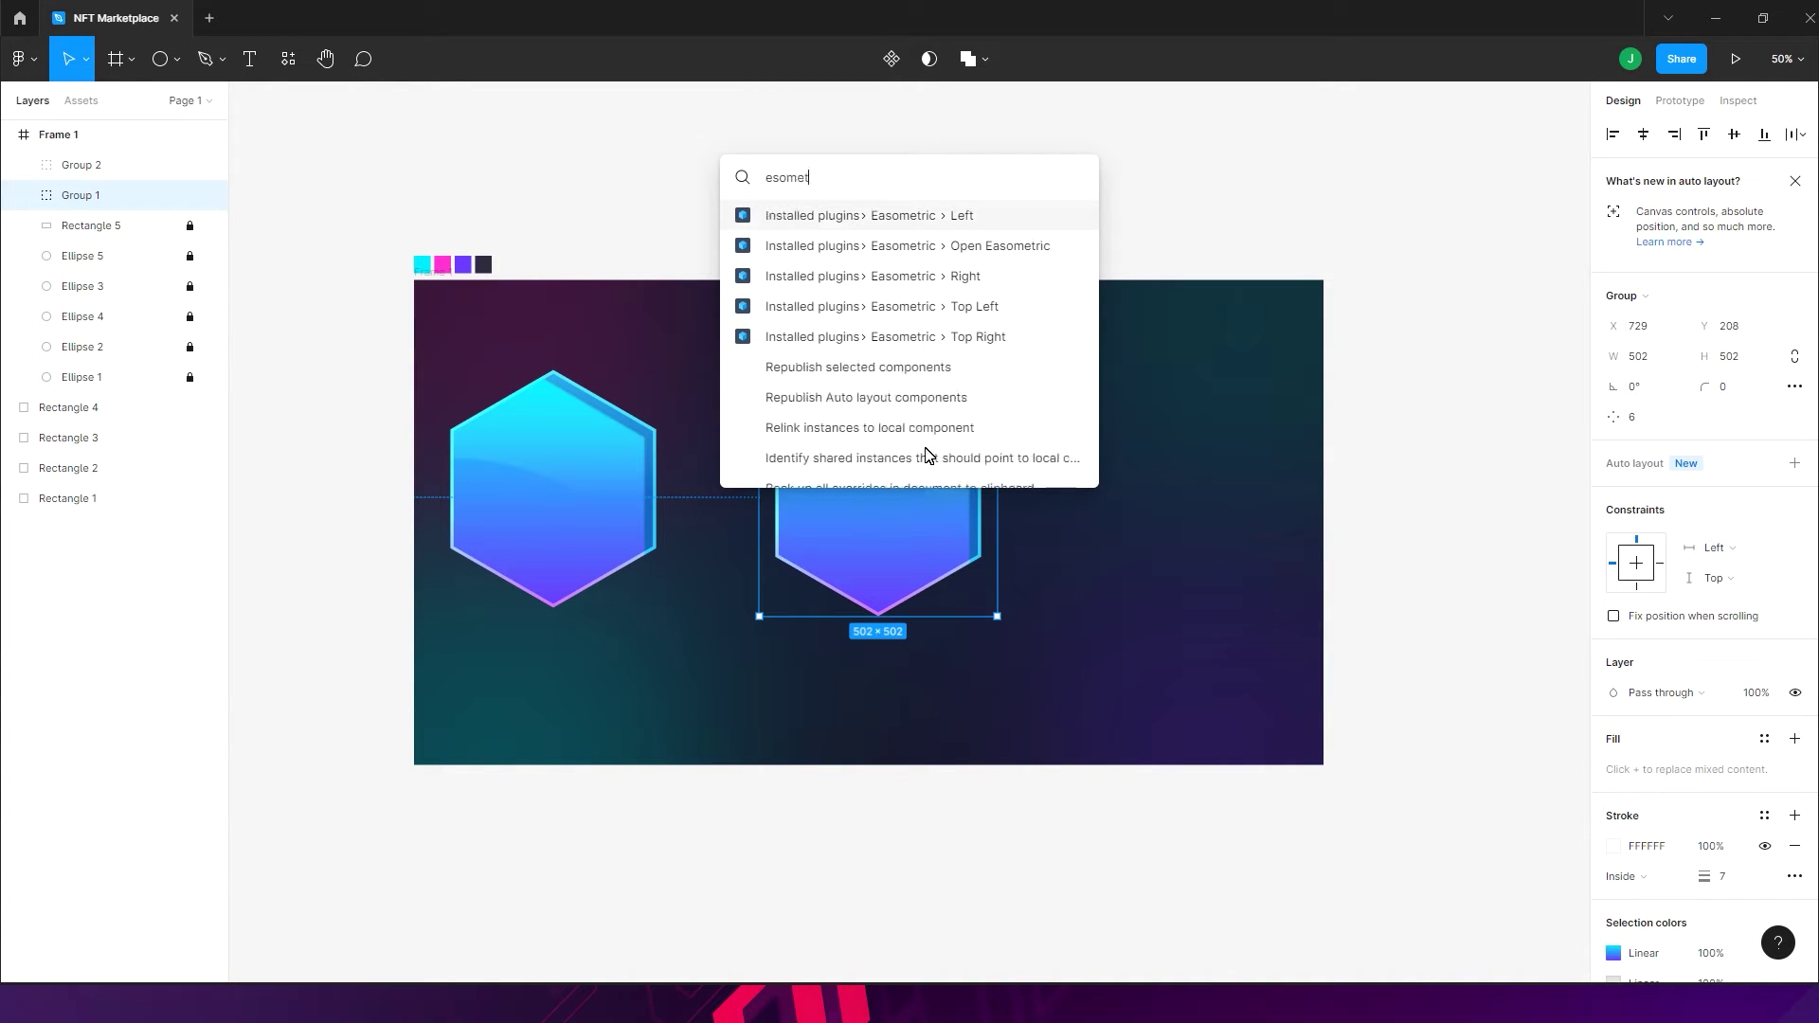